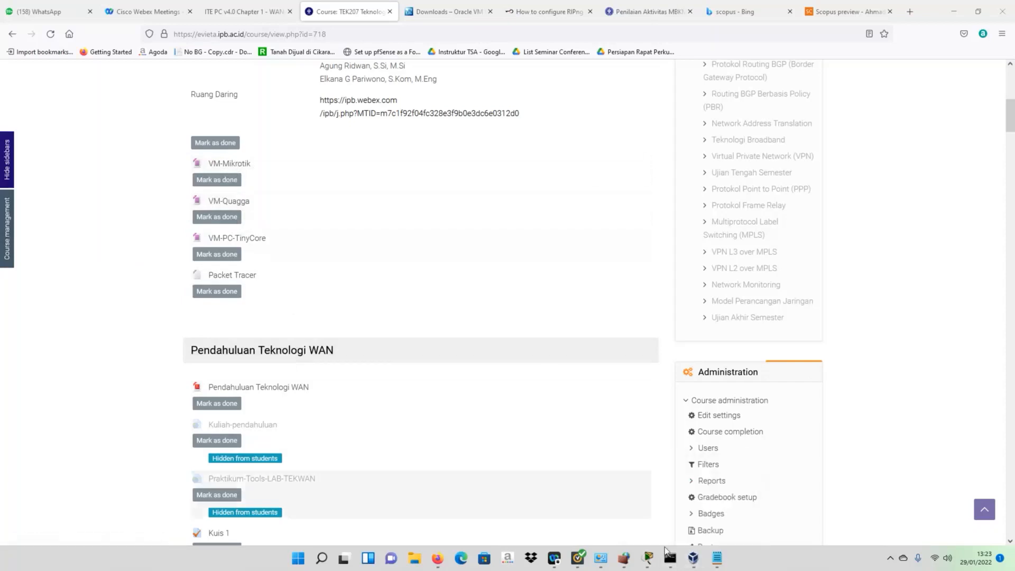
- Switch from the Moodle course page to the Cisco Packet Tracer topology window
mouse_move(648, 560)
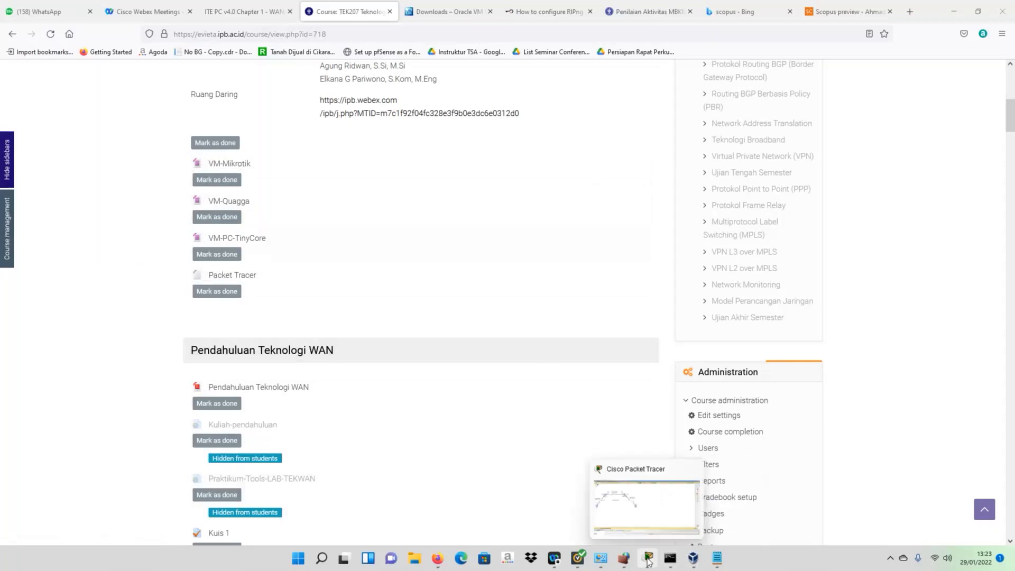
click(648, 562)
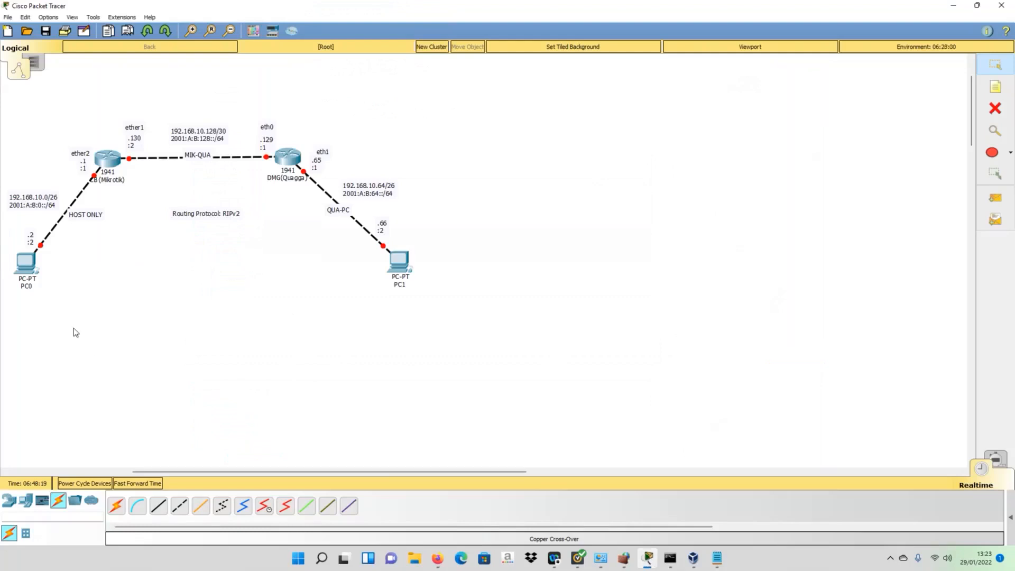
- Zoom the Packet Tracer network diagram in three steps
drag(285, 470, 188, 470)
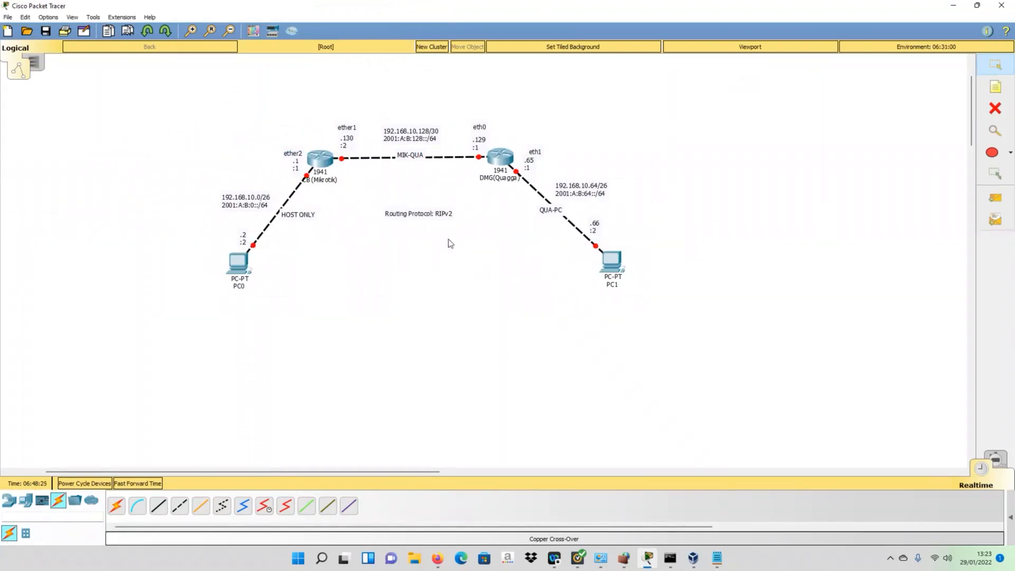
click(193, 30)
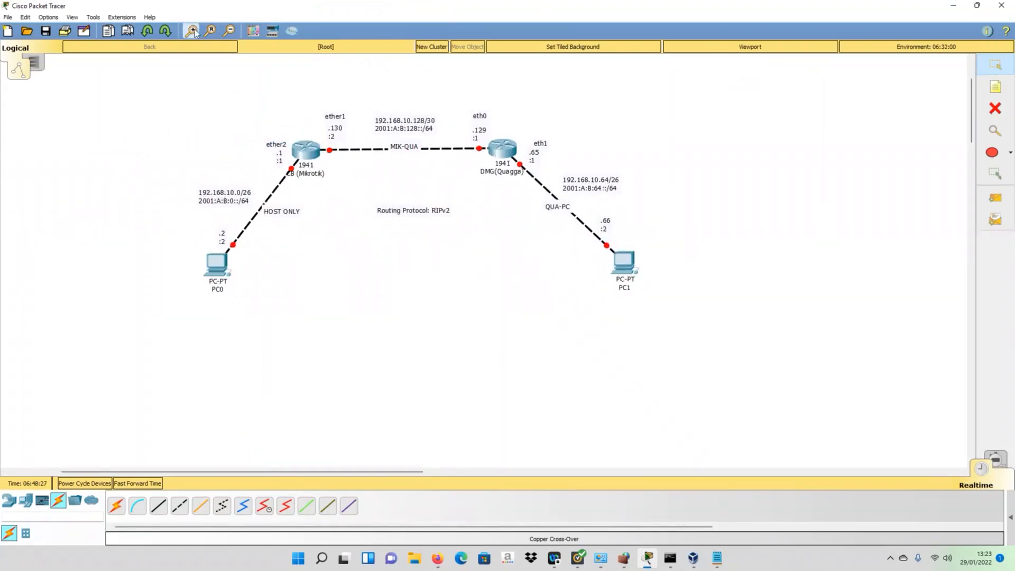
click(193, 31)
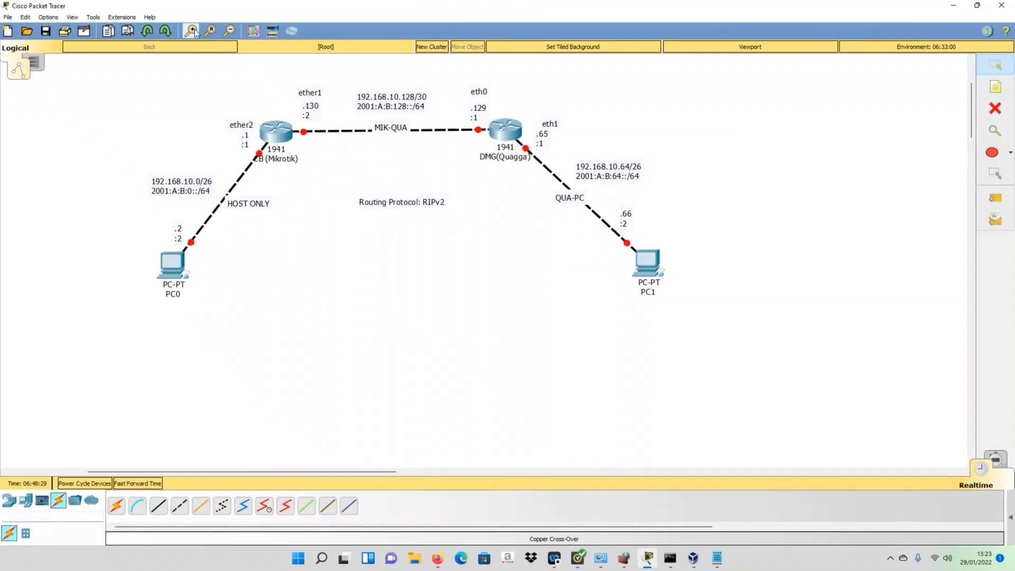
click(195, 30)
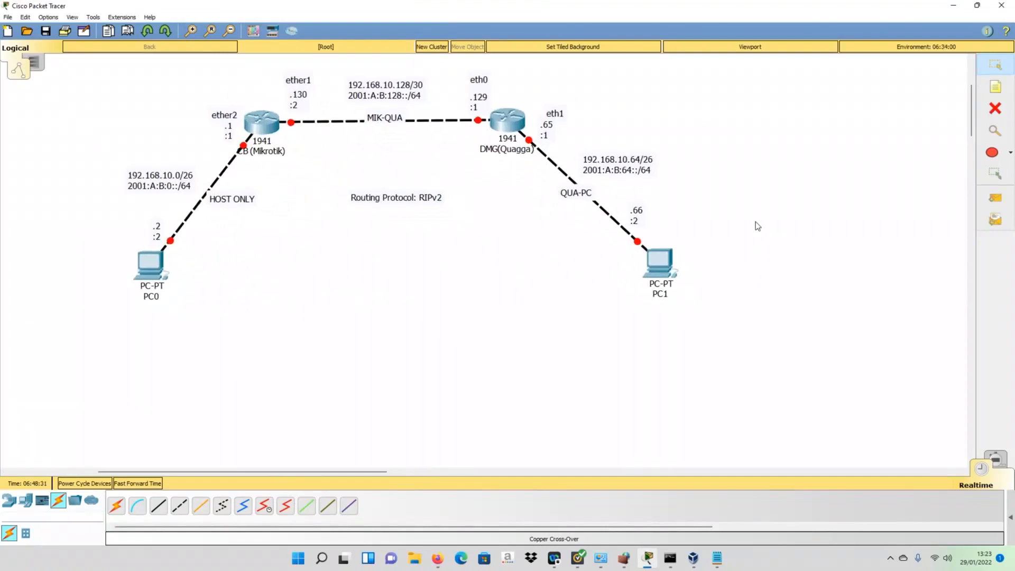
scroll(758, 226, up, 2)
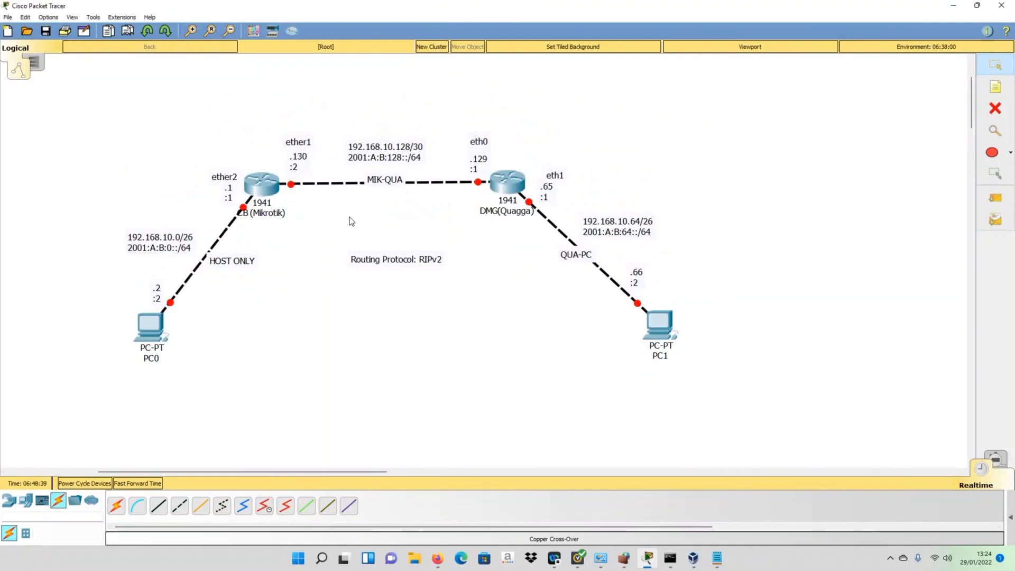
- Move PC1 and its .66 address label slightly up and left
drag(648, 325, 642, 319)
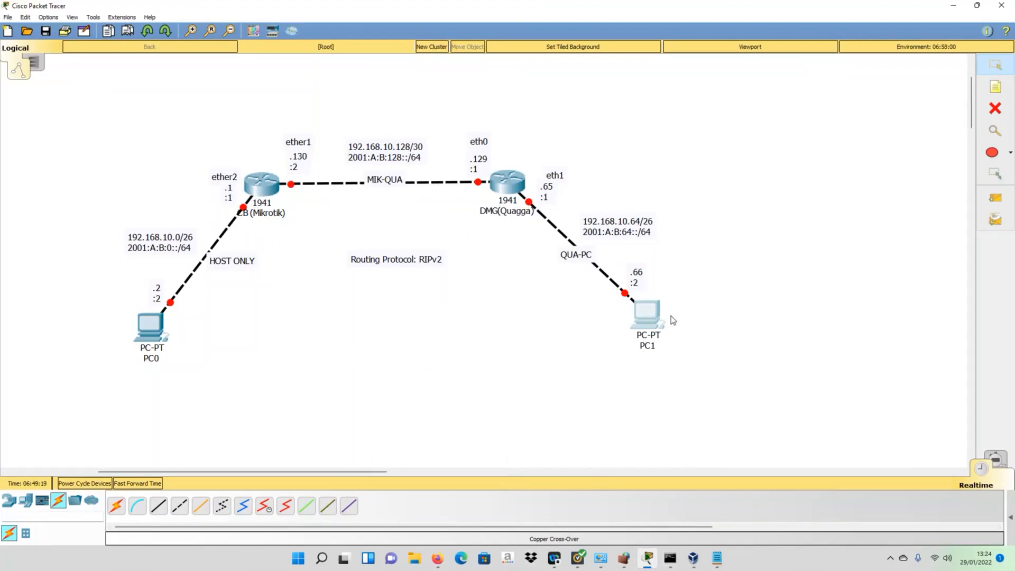
drag(659, 317, 653, 305)
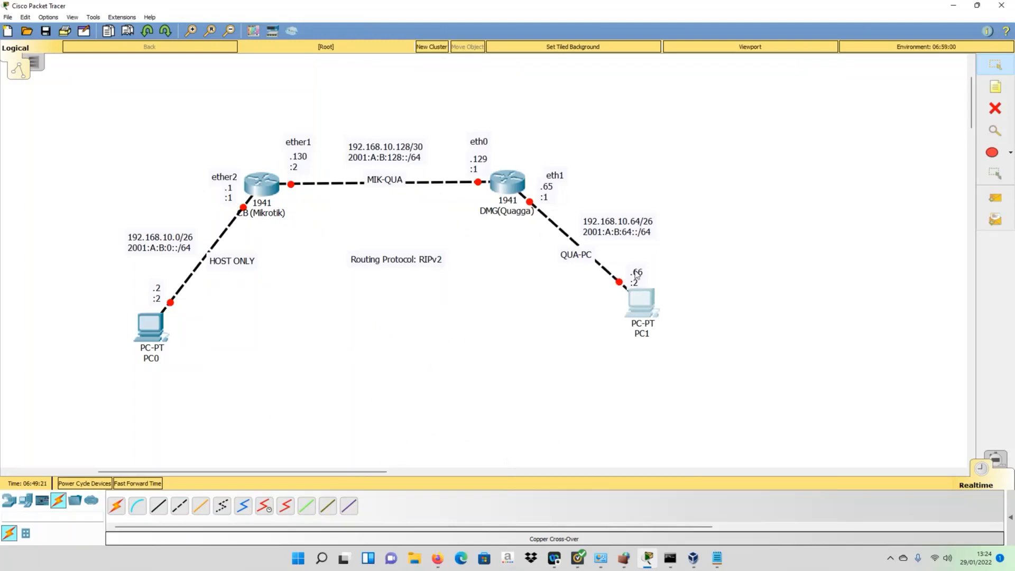
drag(637, 268, 637, 259)
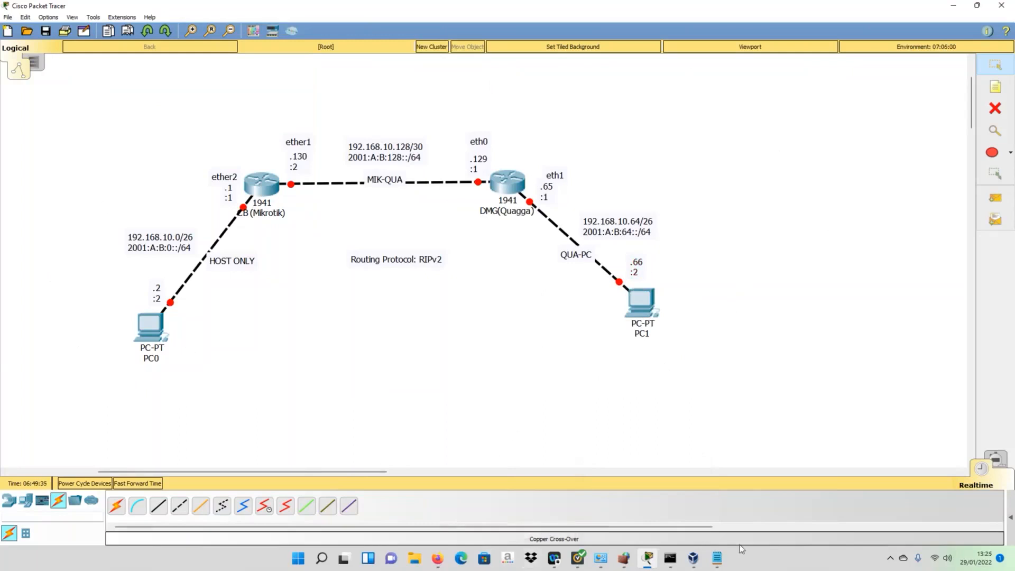
- Maximize VirtualBox Manager and choose Downloads\R-MIKROTIK.ova as the appliance to import
click(693, 559)
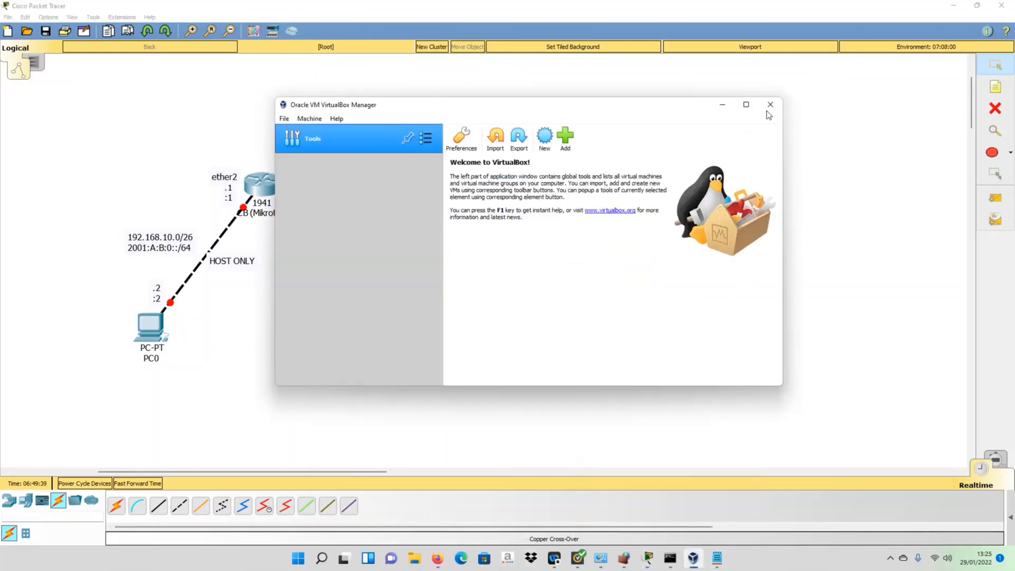
click(746, 105)
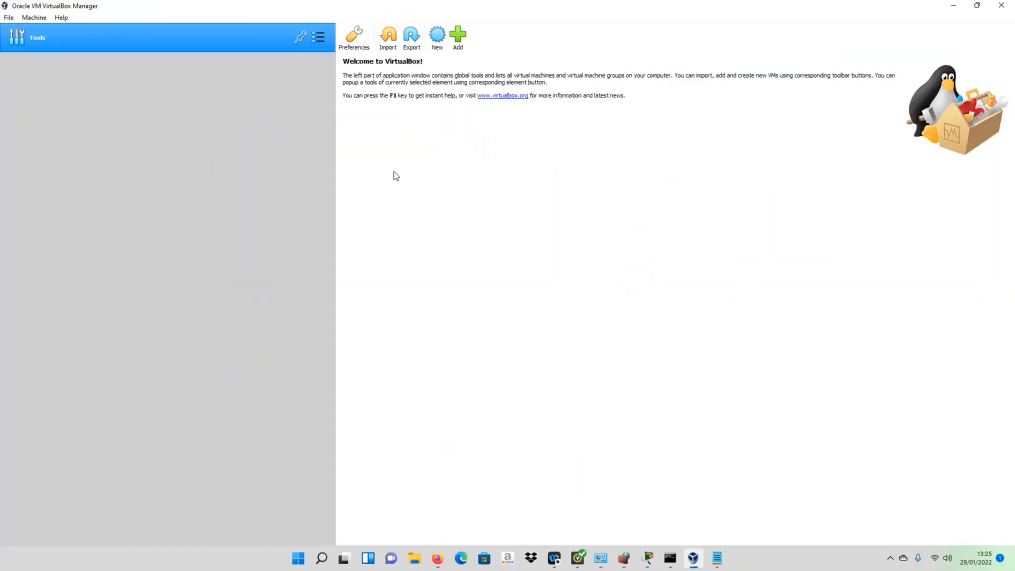
click(388, 45)
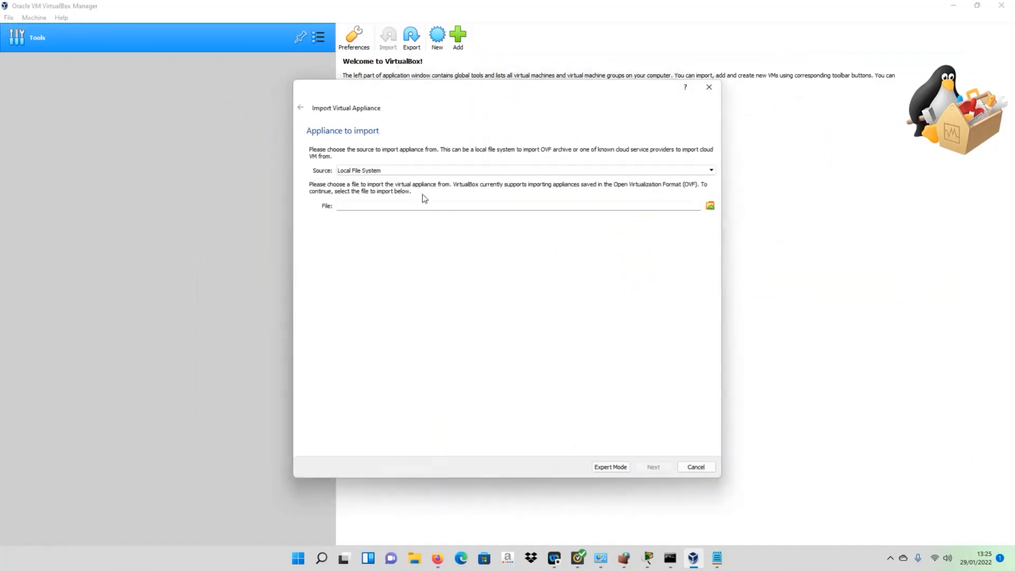
click(710, 207)
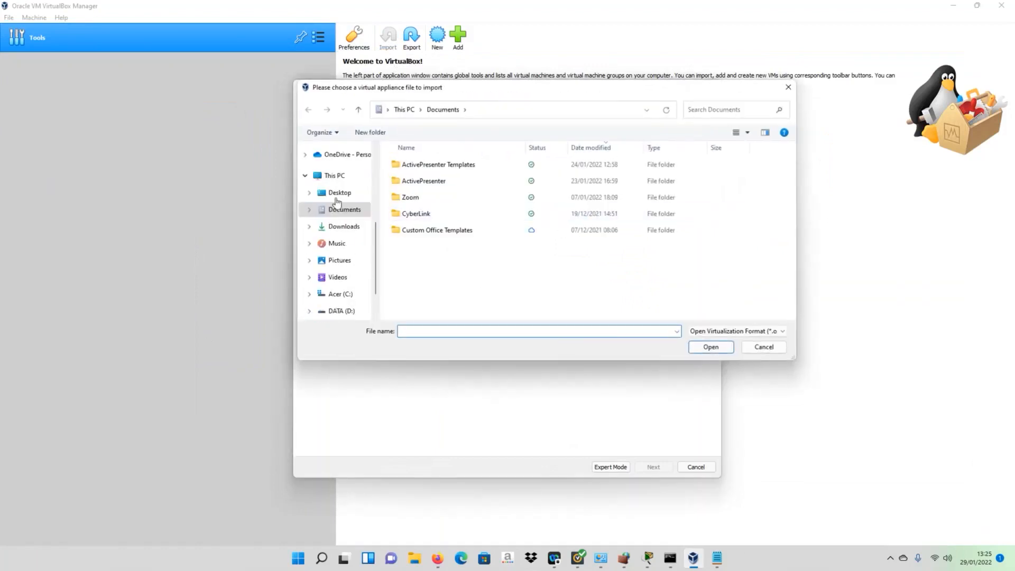
click(343, 226)
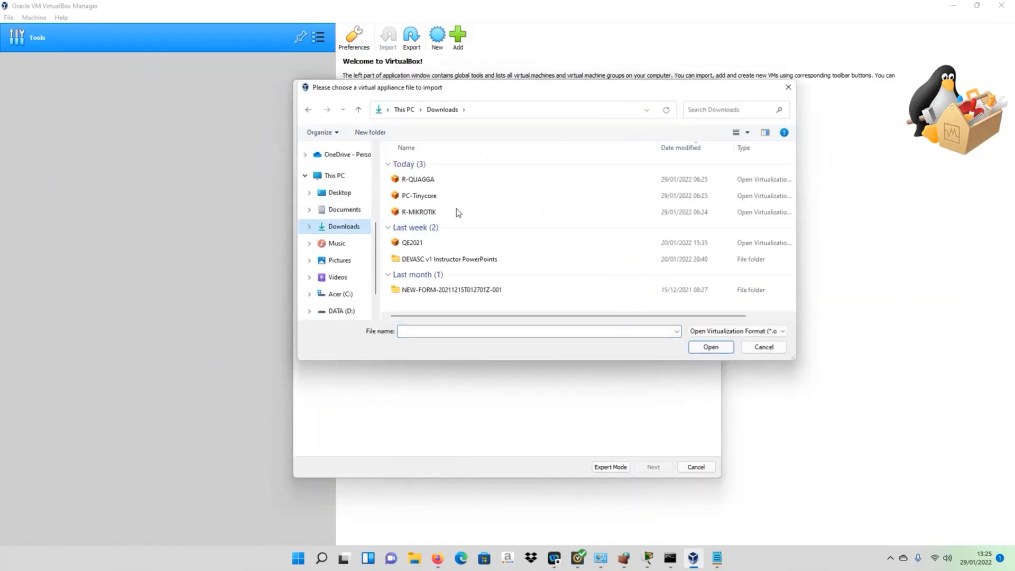
click(436, 212)
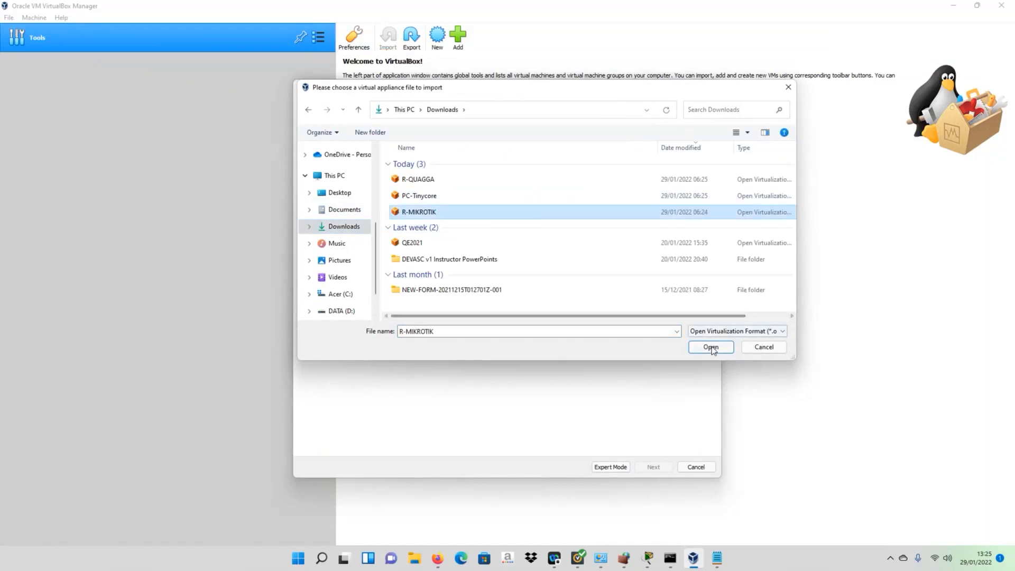
click(711, 348)
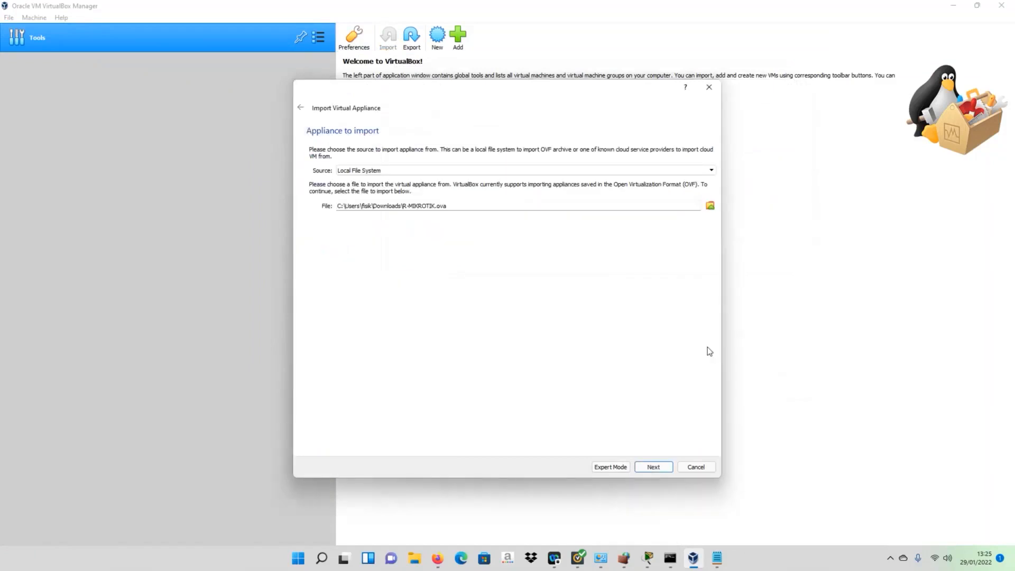
- Import R-MIKROTIK with new MAC addresses generated for all adapters
click(650, 469)
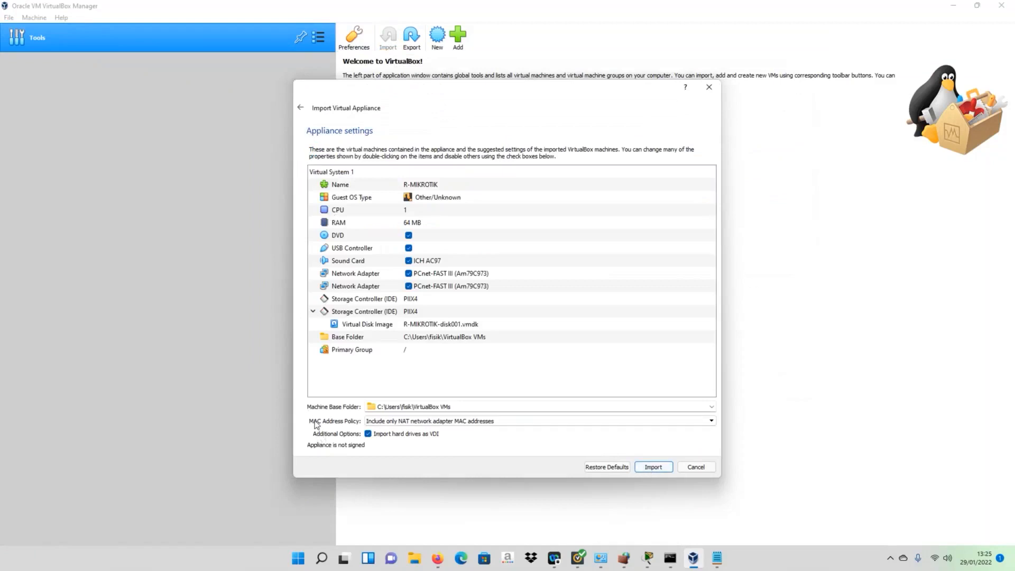
click(425, 422)
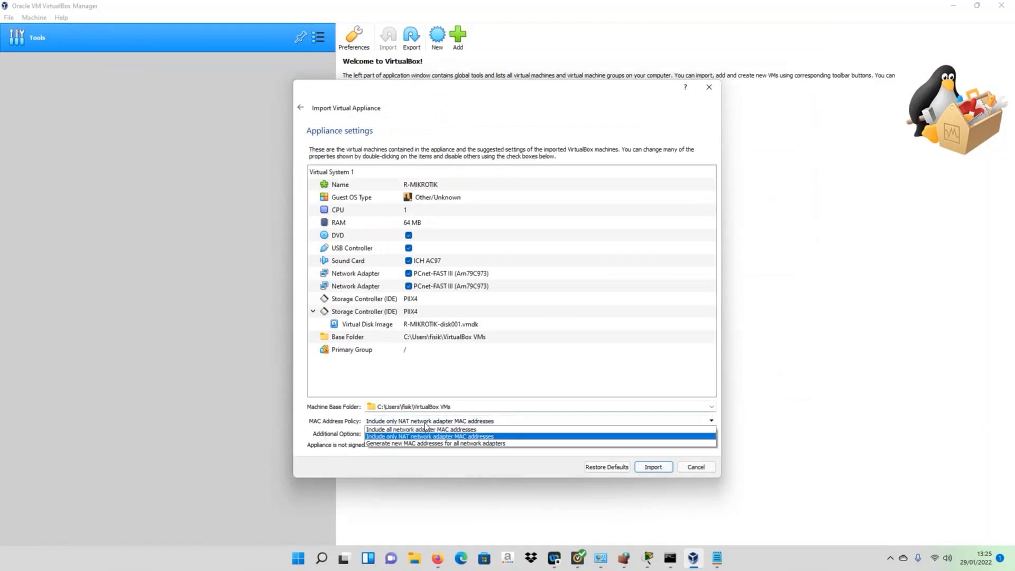
click(408, 446)
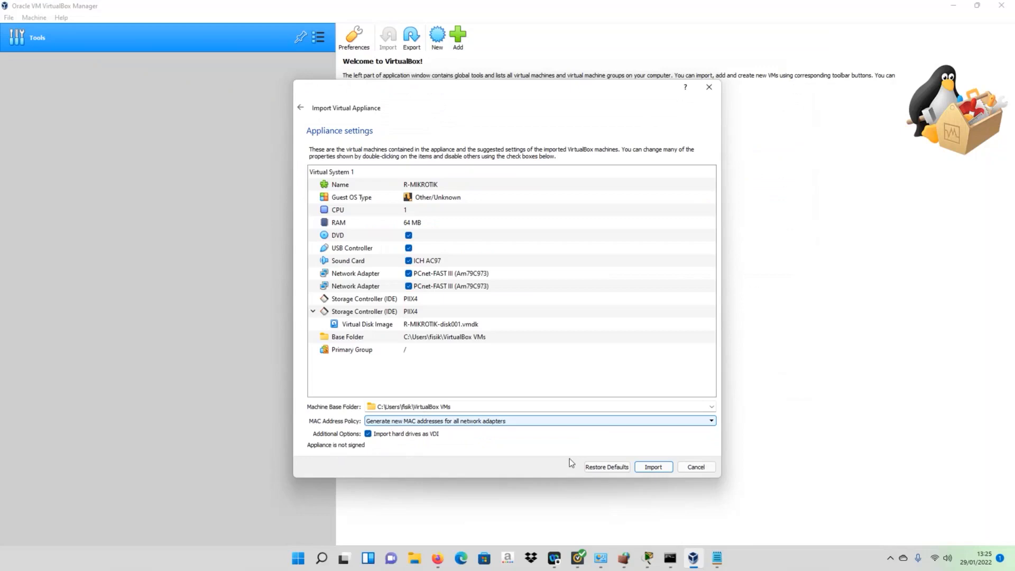
click(645, 468)
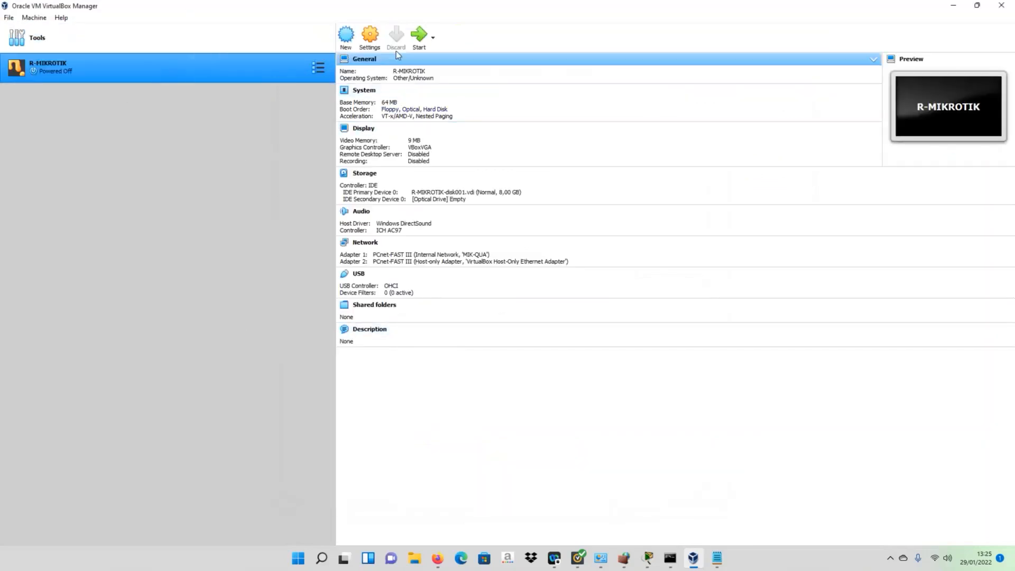
- Choose Downloads\R-QUAGGA.ova as the next appliance to import
click(8, 18)
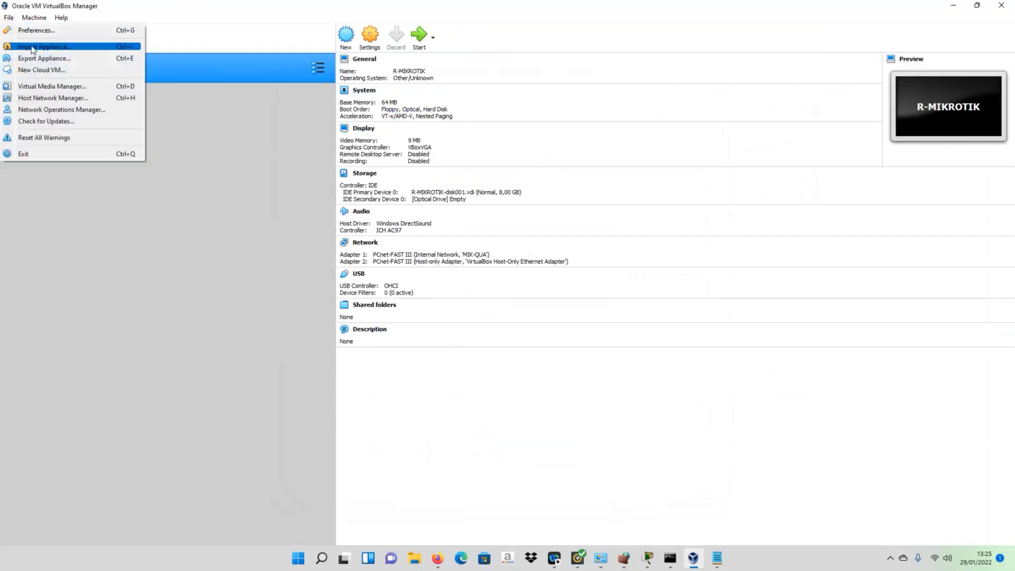
click(29, 48)
click(710, 206)
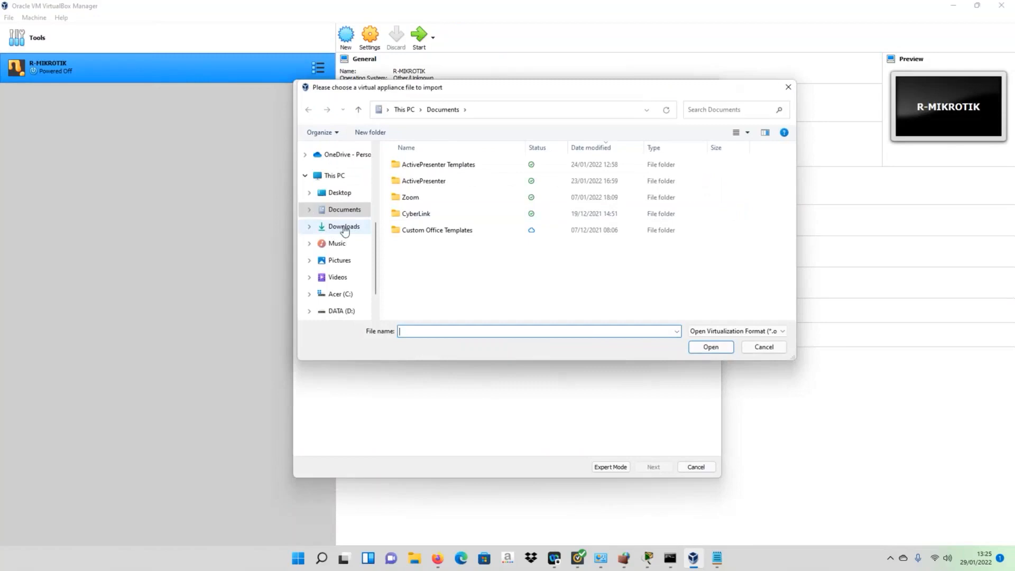
click(345, 229)
click(427, 197)
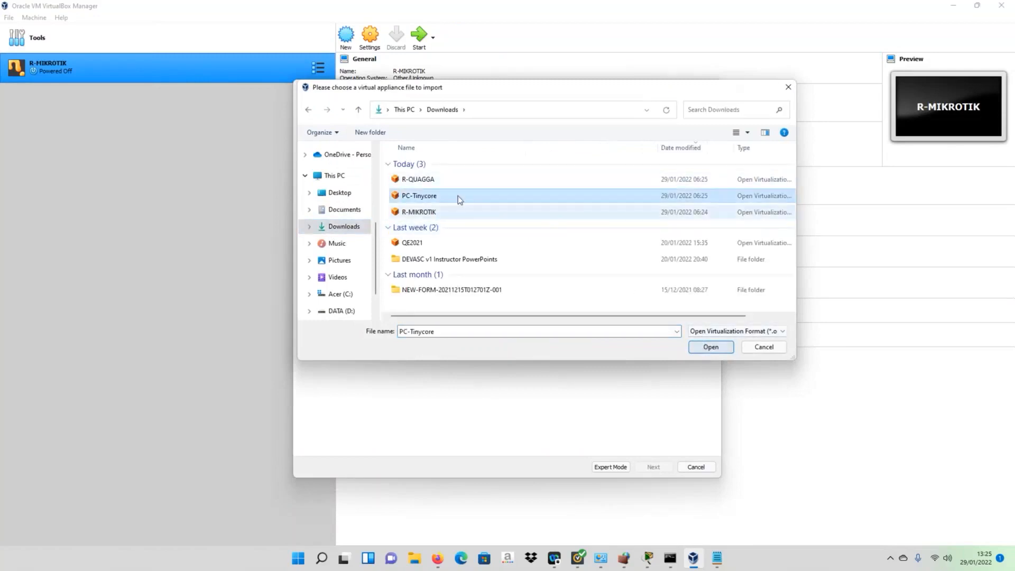
click(422, 181)
click(724, 348)
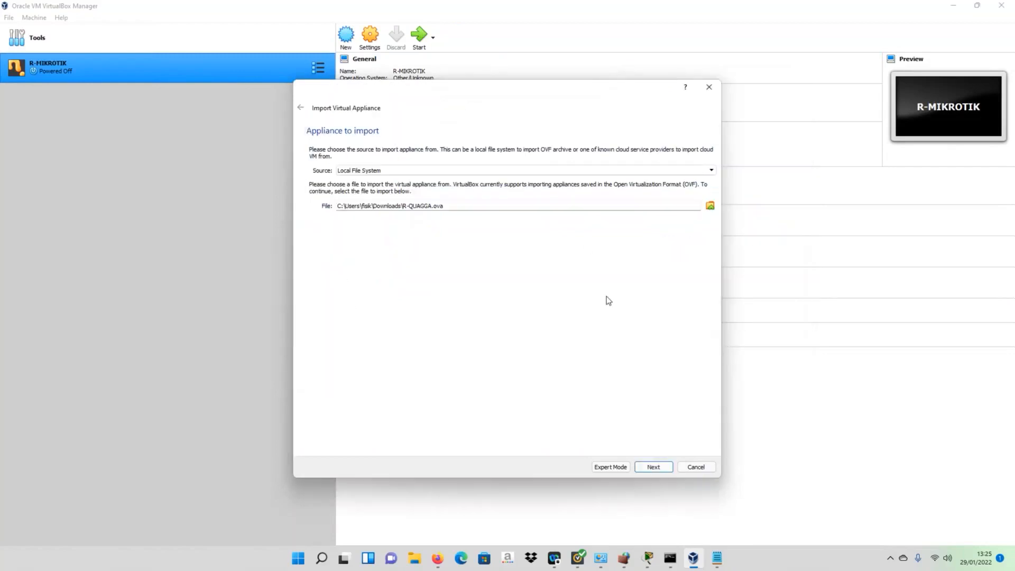
- Import R-QUAGGA with new MAC addresses for all adapters, then compare both VMs' details
click(653, 468)
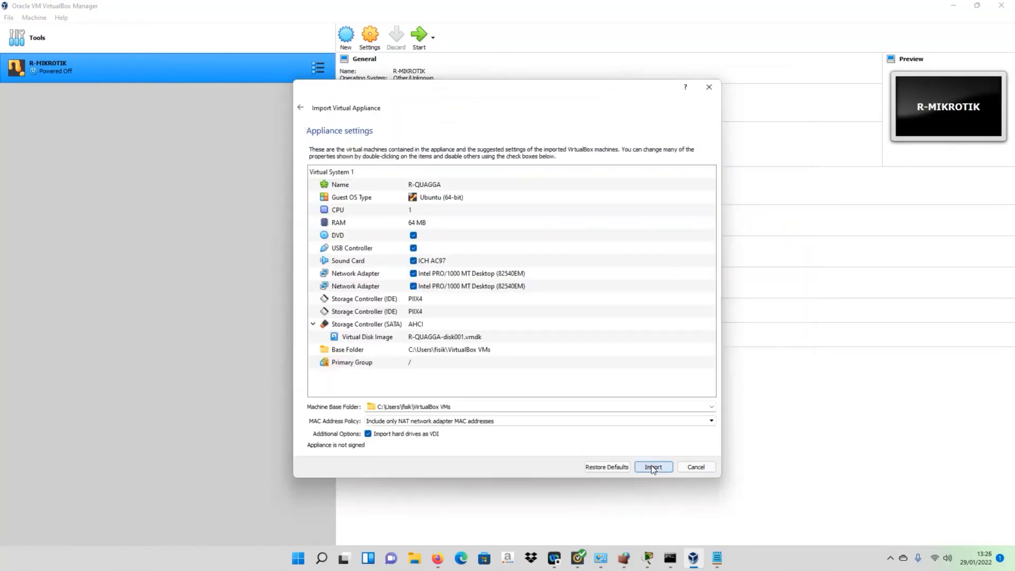
click(479, 421)
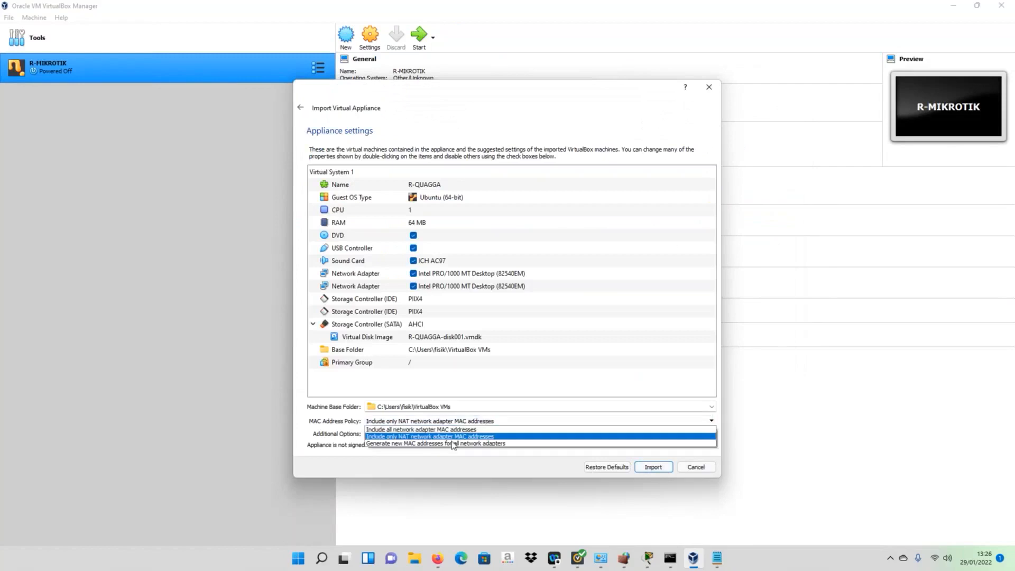
click(452, 443)
click(649, 467)
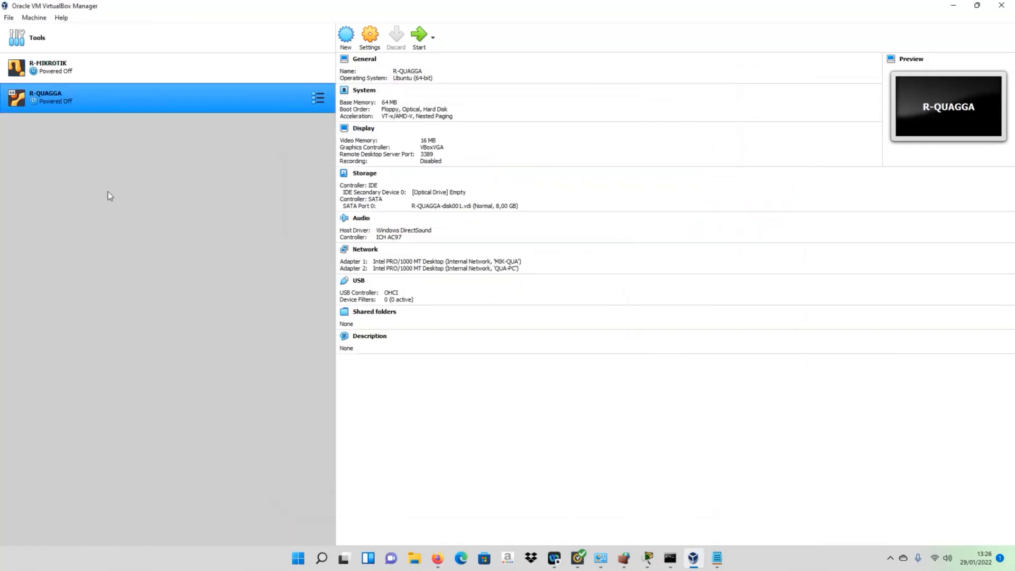
click(56, 72)
click(78, 112)
click(64, 72)
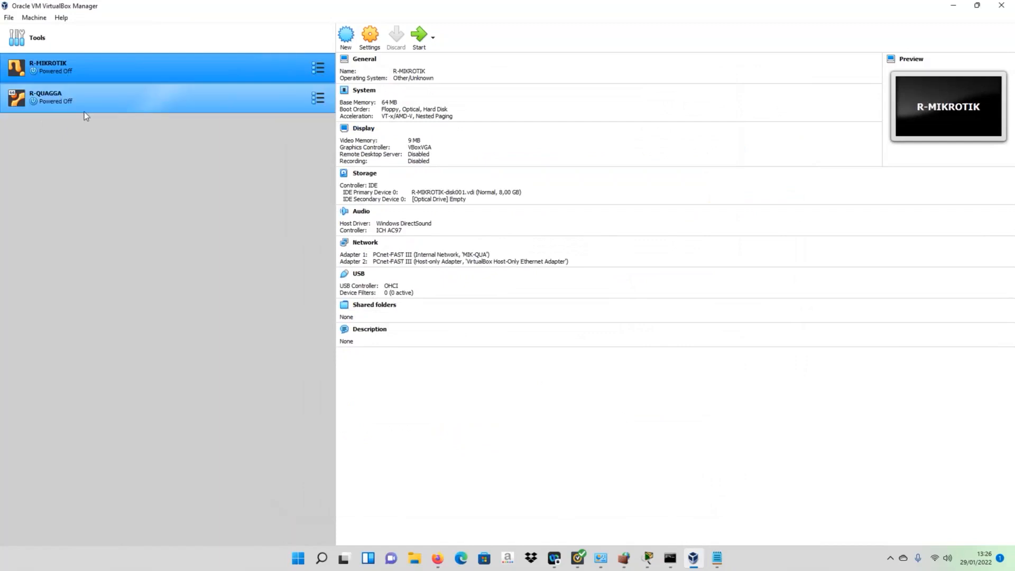
click(84, 112)
- Choose Downloads\PC-Tinycore.ova as the appliance to import
click(8, 18)
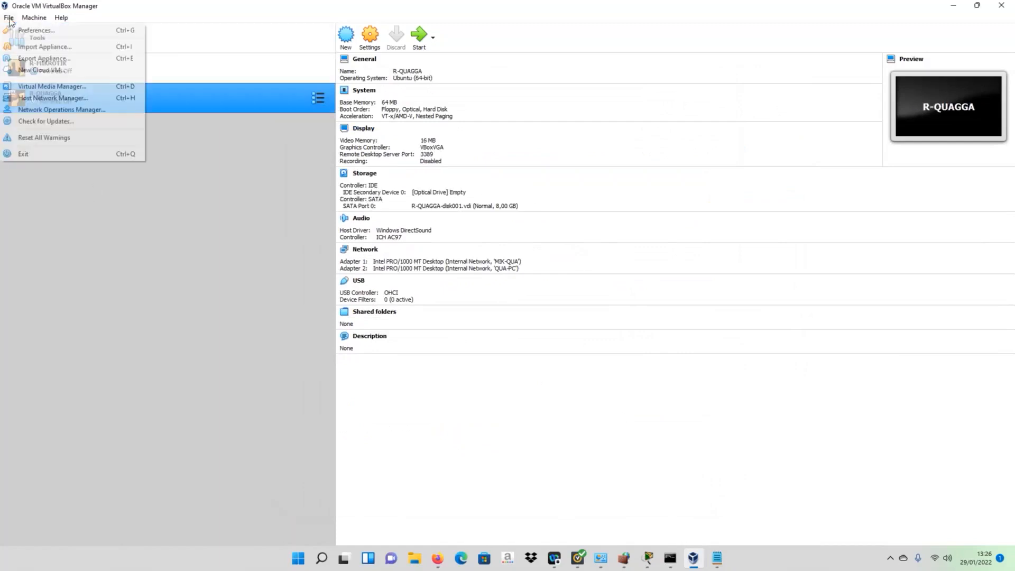
click(46, 48)
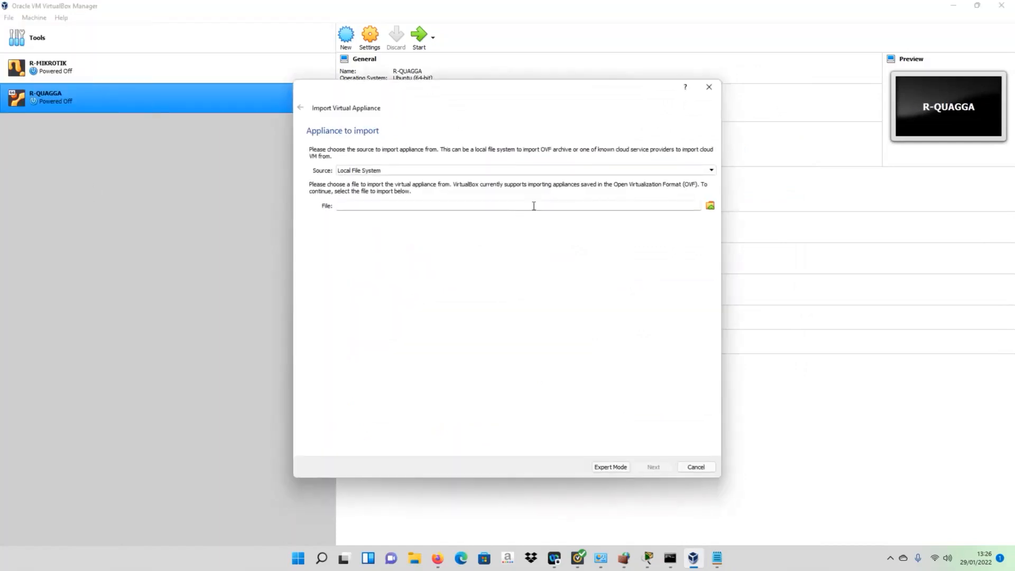
click(709, 206)
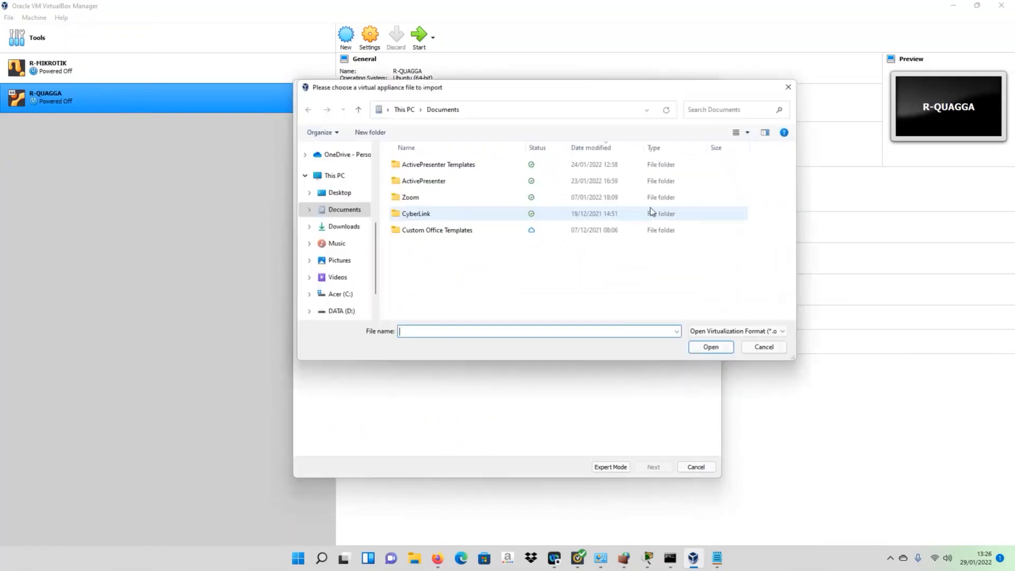
click(341, 227)
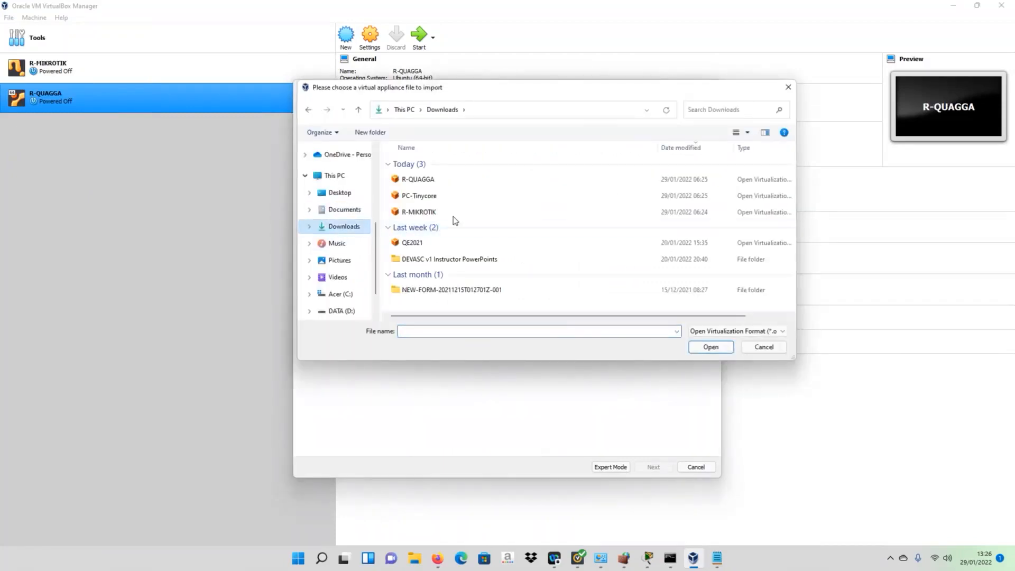
click(429, 200)
click(709, 347)
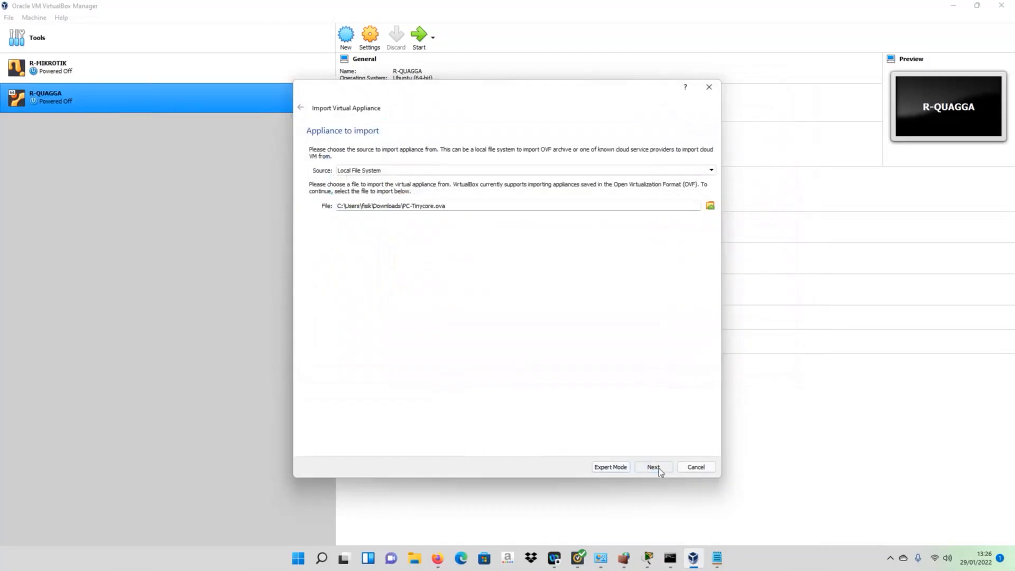
- Import PC-Tinycore with new MAC addresses for all adapters, then view R-MIKROTIK's details
click(654, 467)
click(440, 421)
click(439, 444)
click(664, 469)
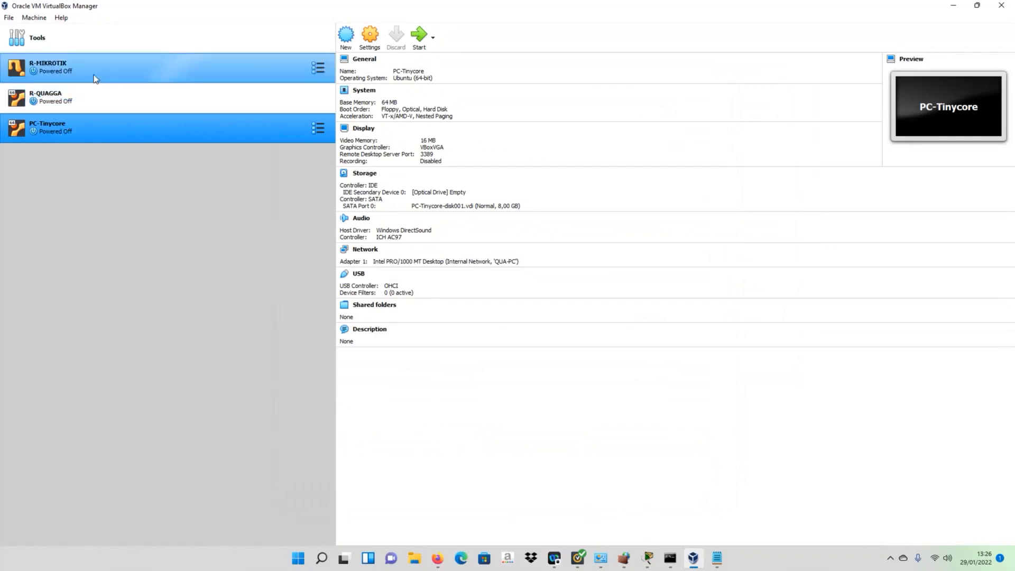
click(79, 76)
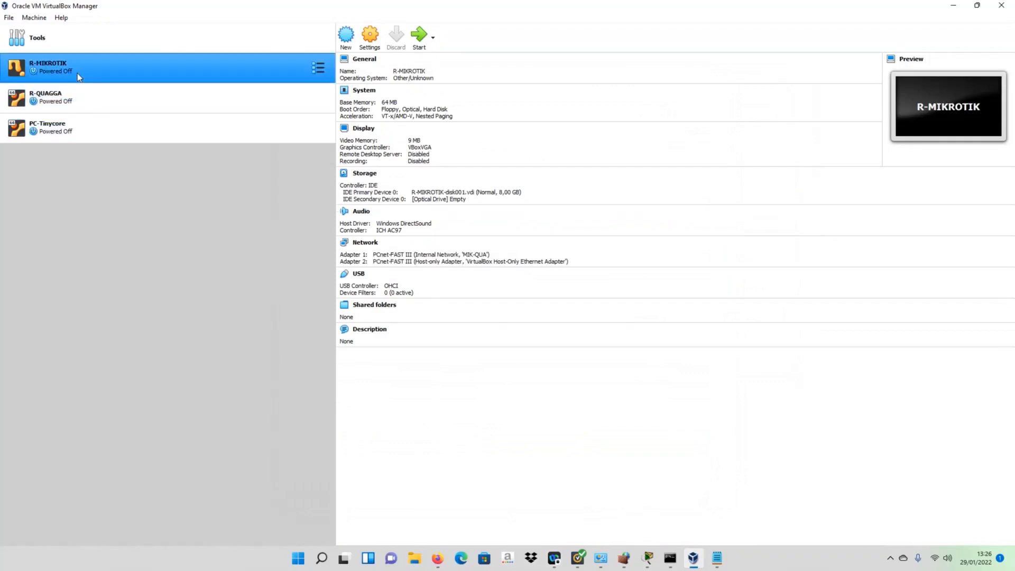
- Maximize Packet Tracer and place a restored VirtualBox Manager window over the topology's lower right
click(647, 559)
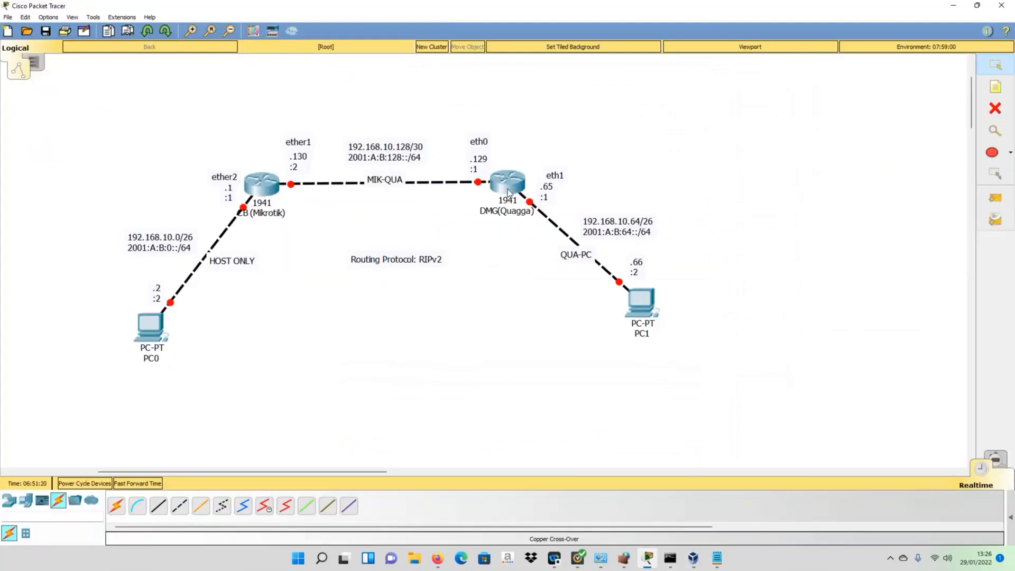
click(977, 7)
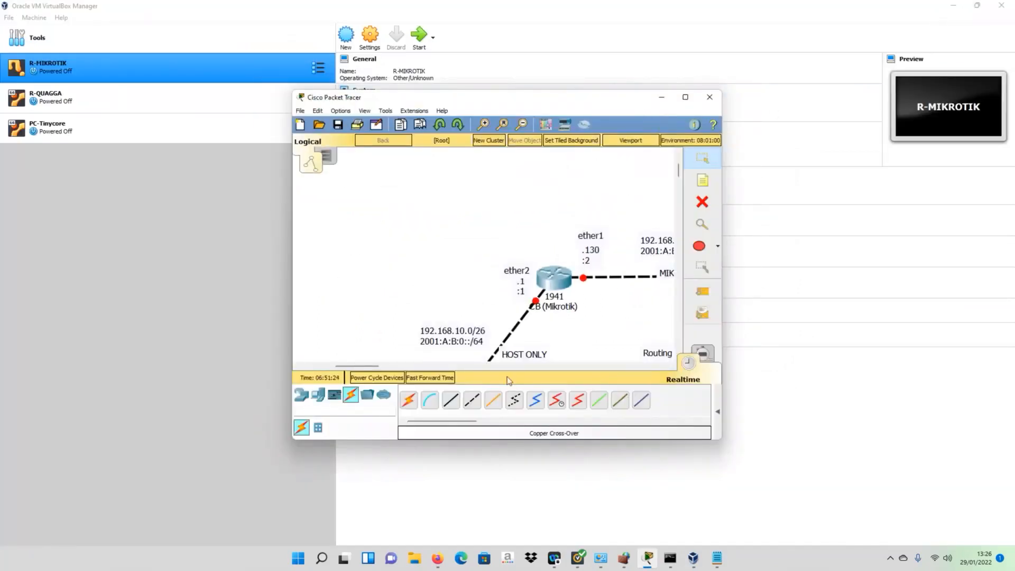
click(977, 6)
drag(517, 111, 730, 197)
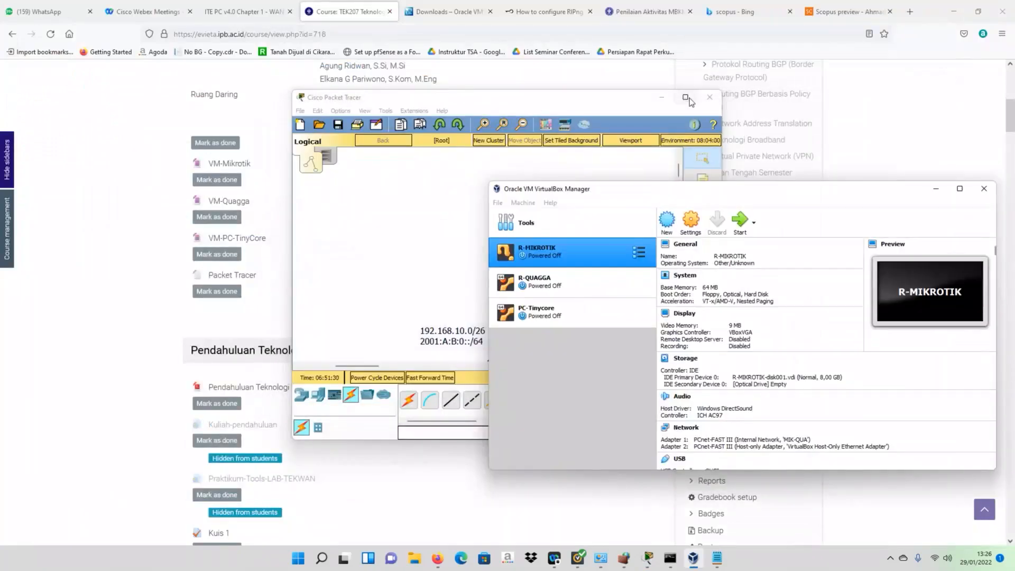
click(686, 98)
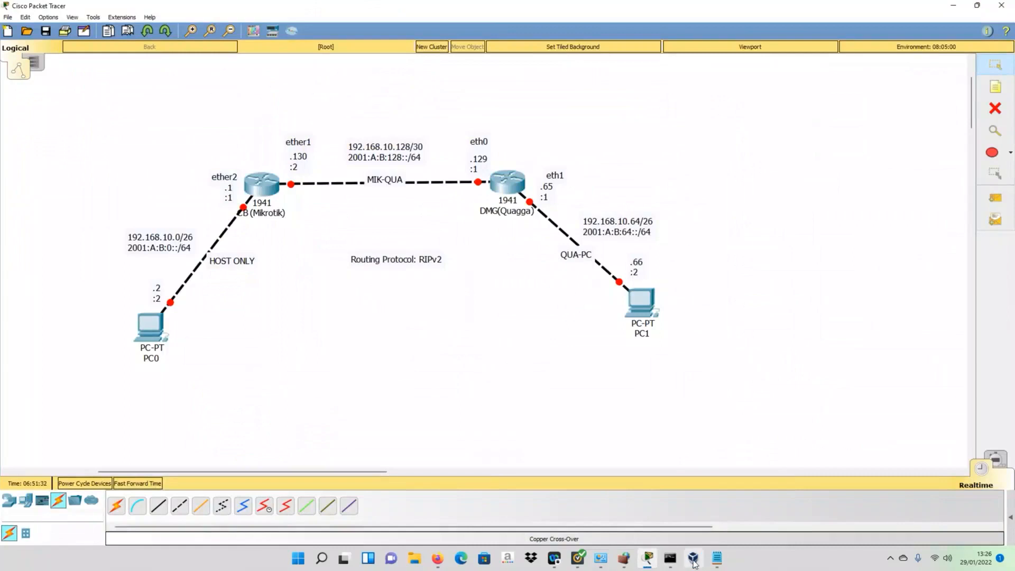
click(692, 560)
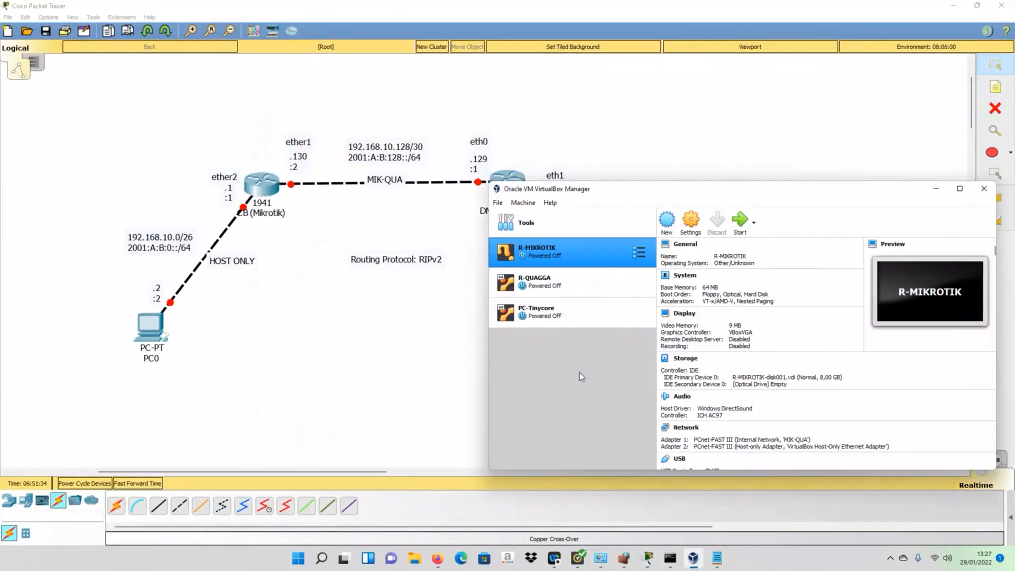
drag(608, 200, 433, 197)
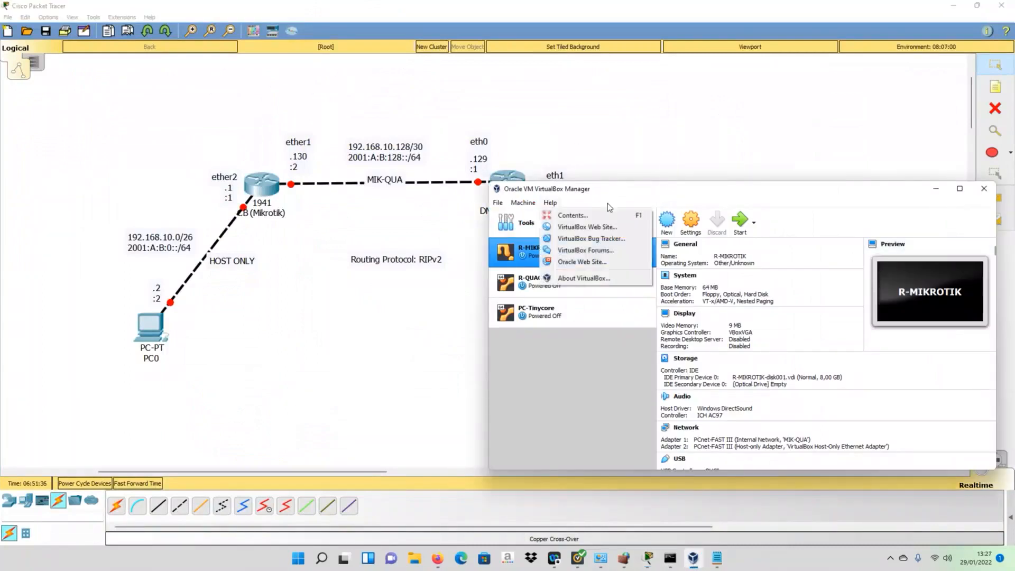
click(685, 186)
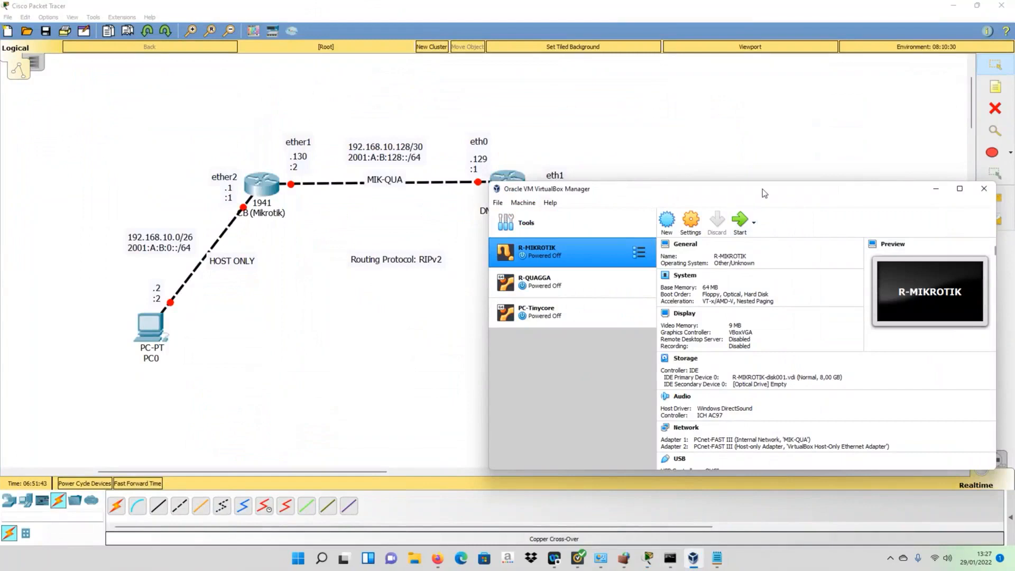
drag(762, 189, 649, 240)
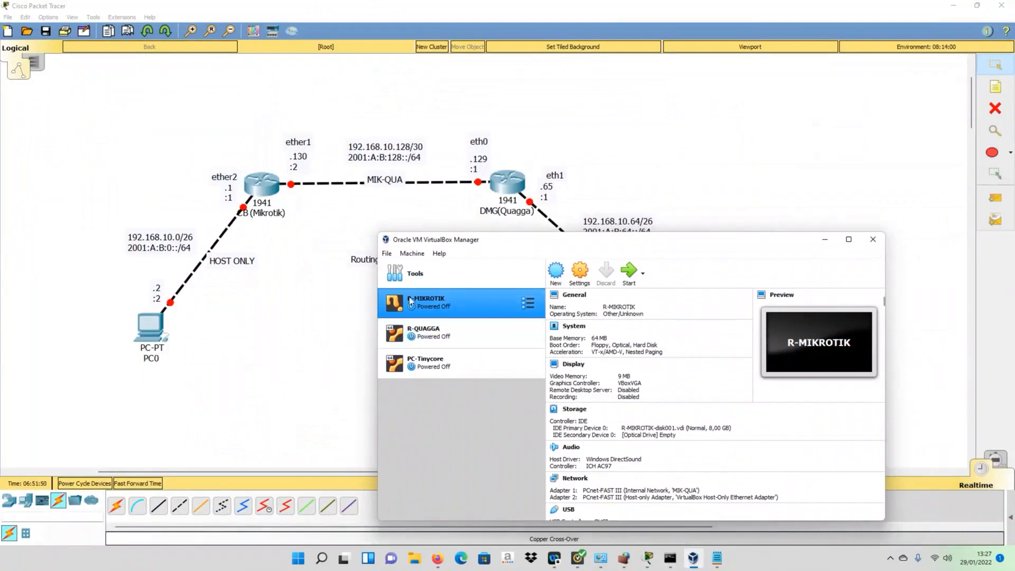
- Rename R-MIKROTIK to R-CB, reviewing its MIK-QUA internal and host-only adapters
click(581, 275)
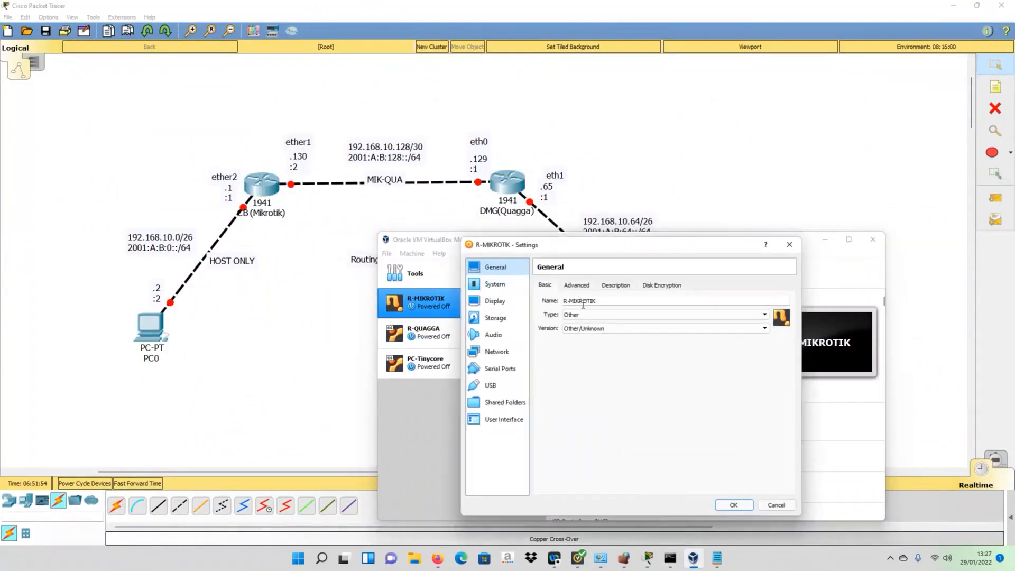
drag(604, 300, 568, 299)
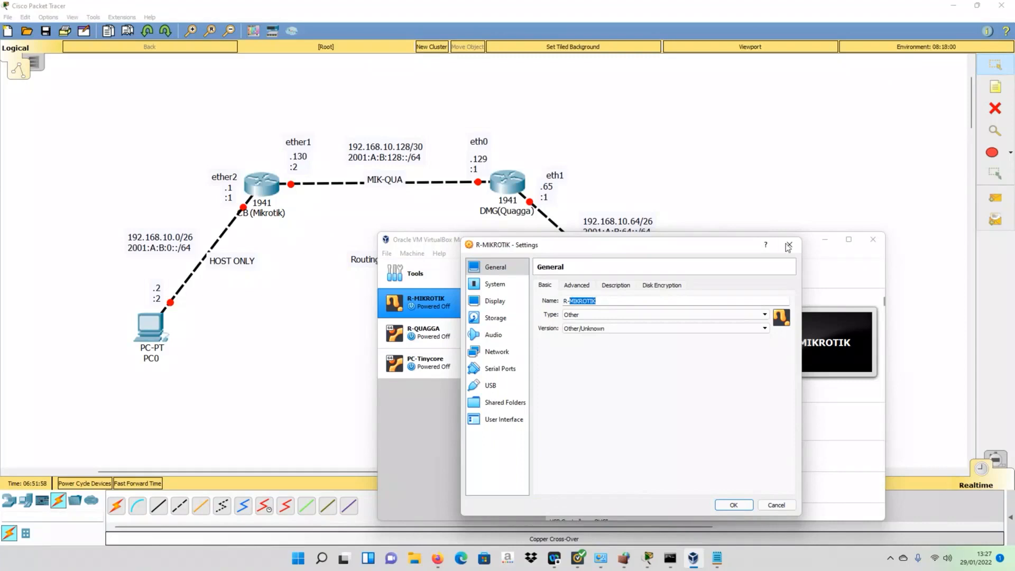
text(CB)
click(499, 350)
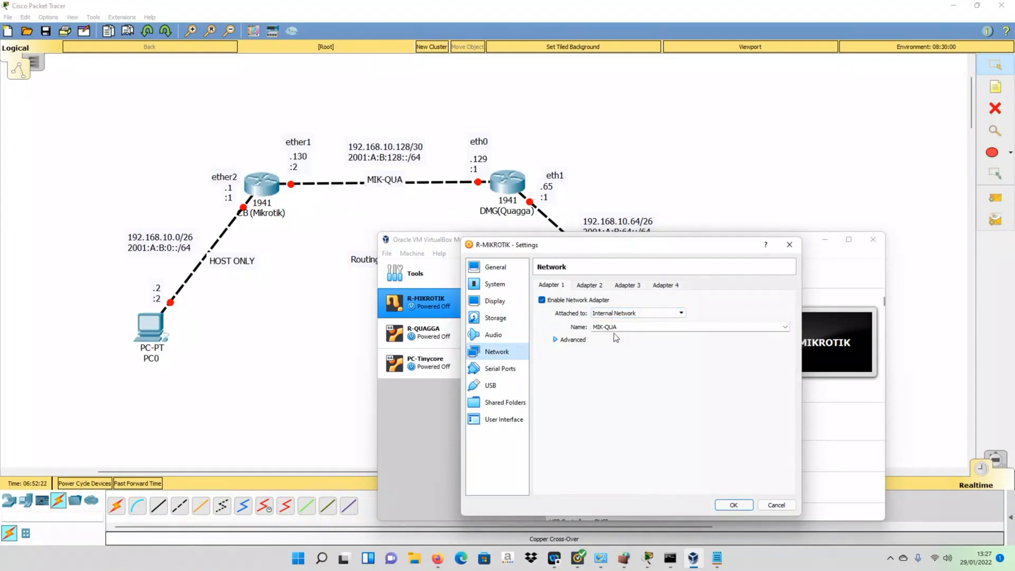
click(600, 287)
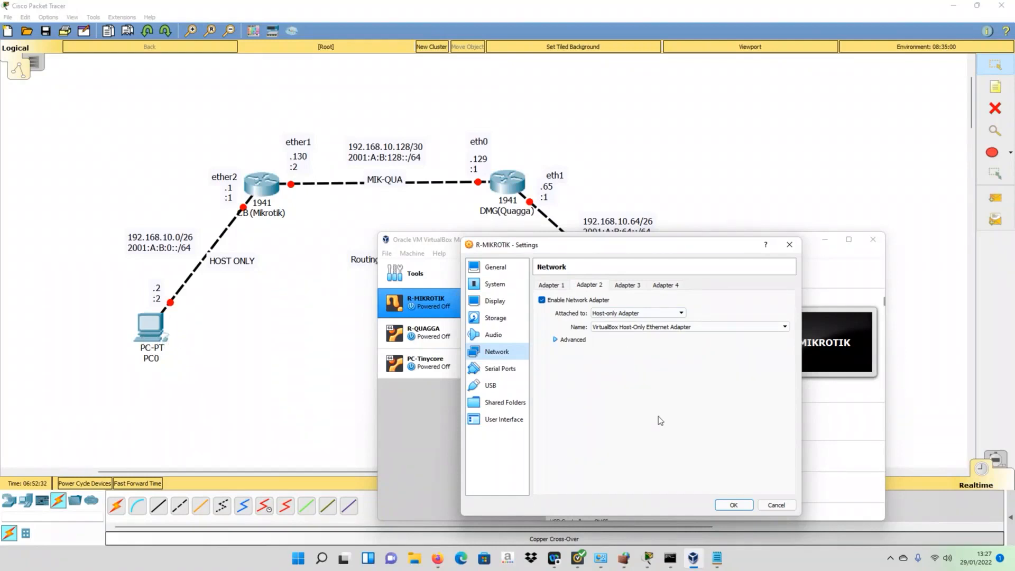
click(552, 286)
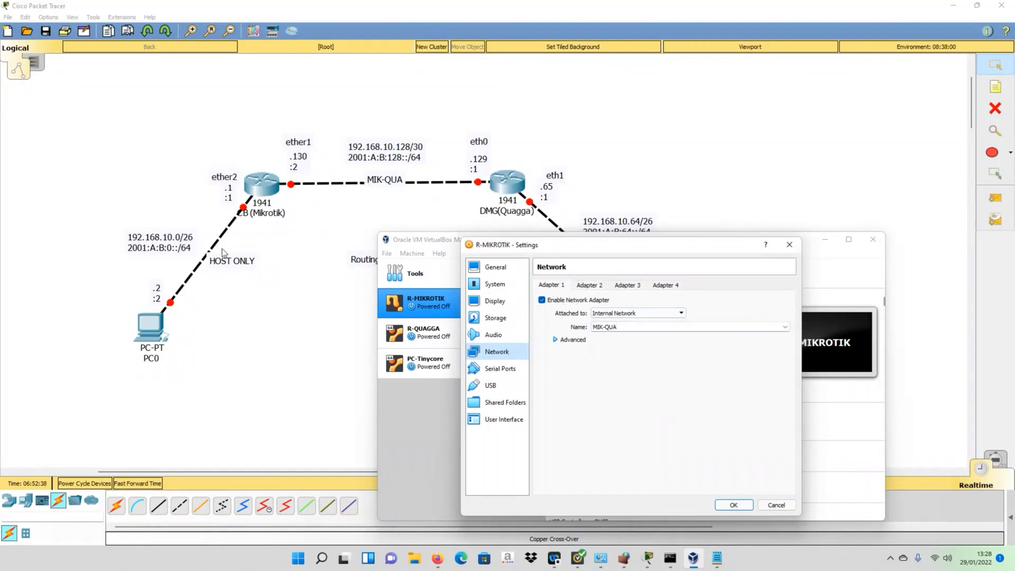
click(732, 504)
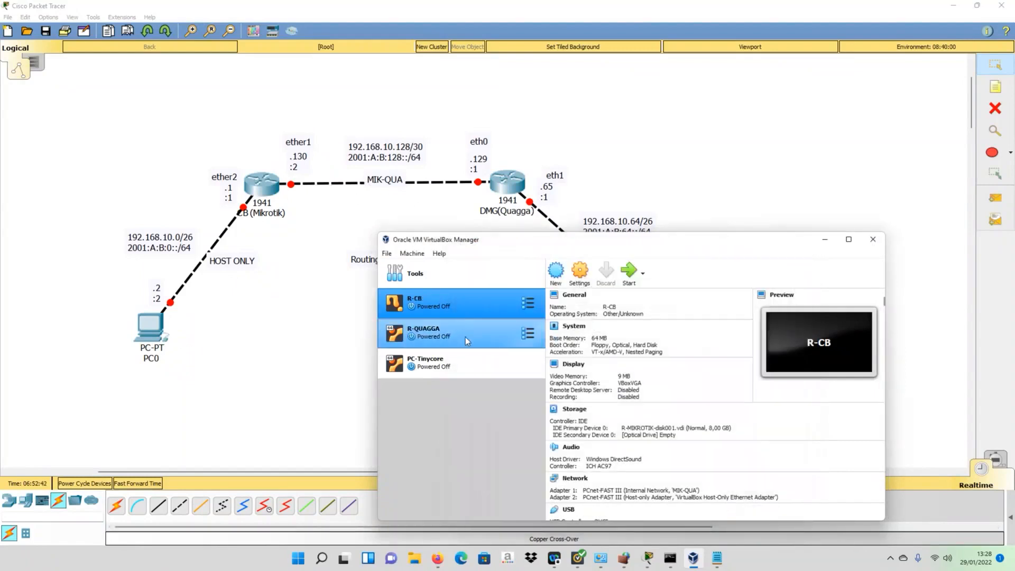
- Rename R-QUAGGA to R-DMG, checking its MIK-QUA and QUA-PC internal network adapters
click(455, 337)
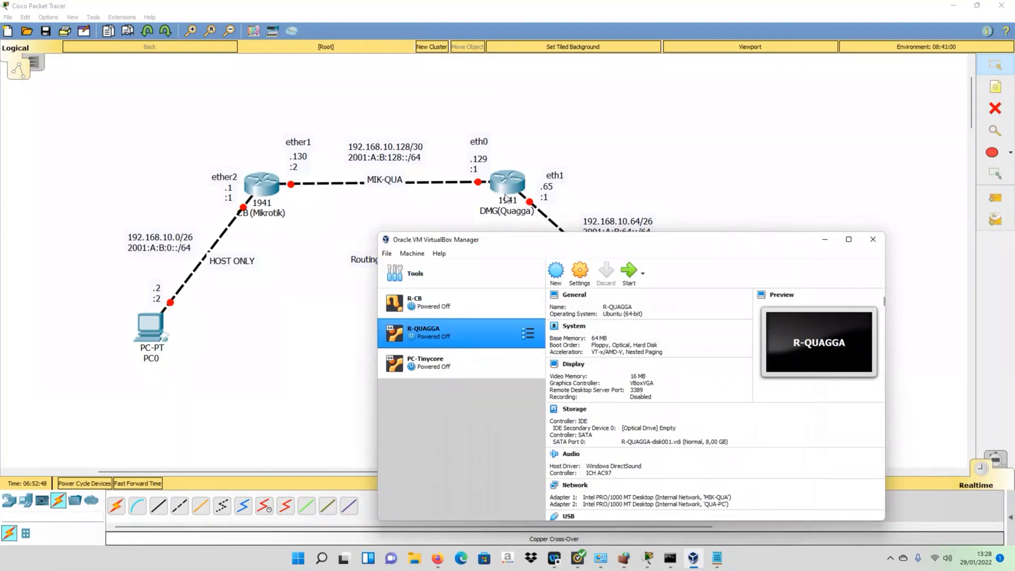
click(578, 279)
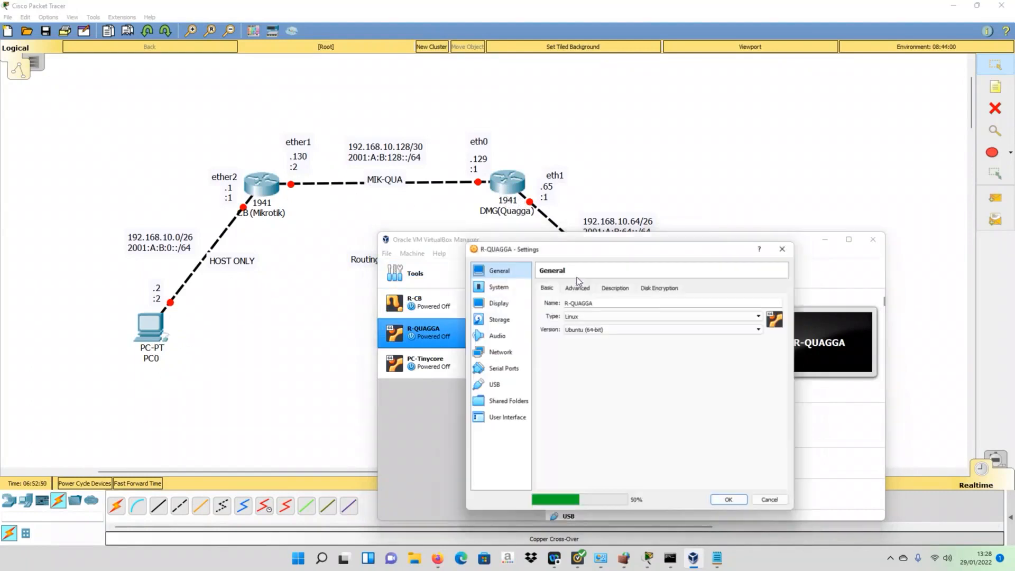
drag(600, 304, 573, 299)
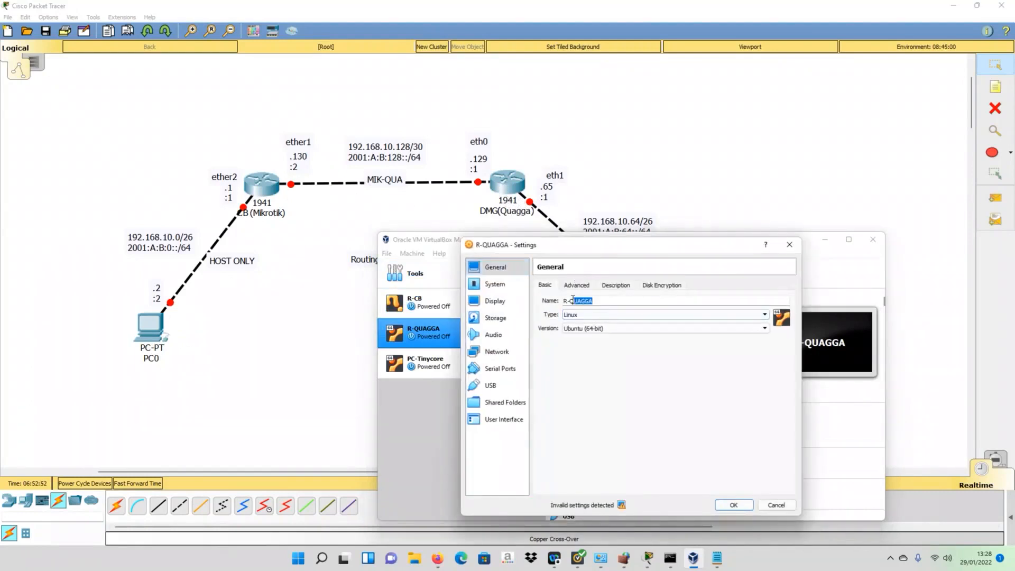
text(DMG)
click(496, 352)
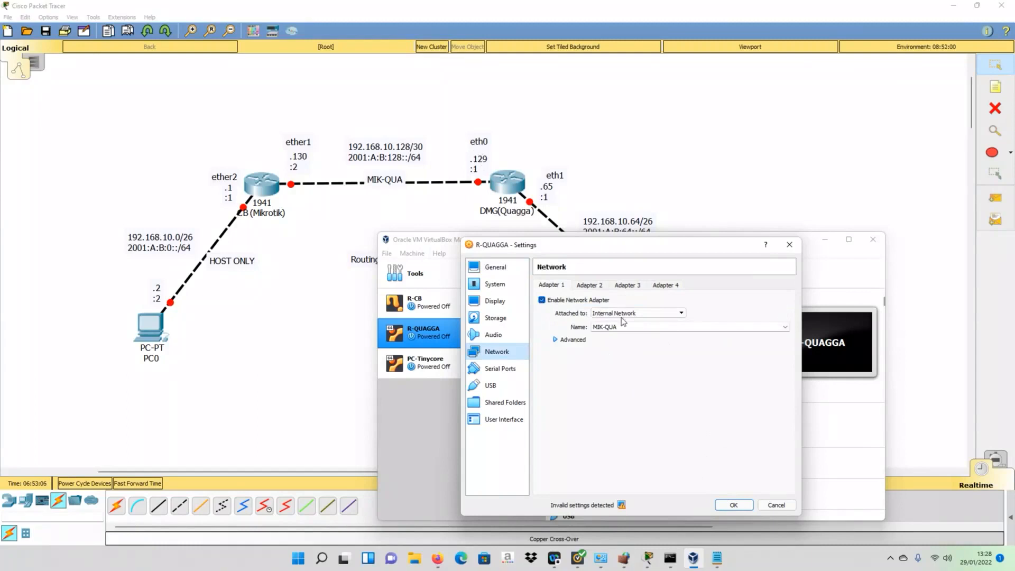
click(587, 287)
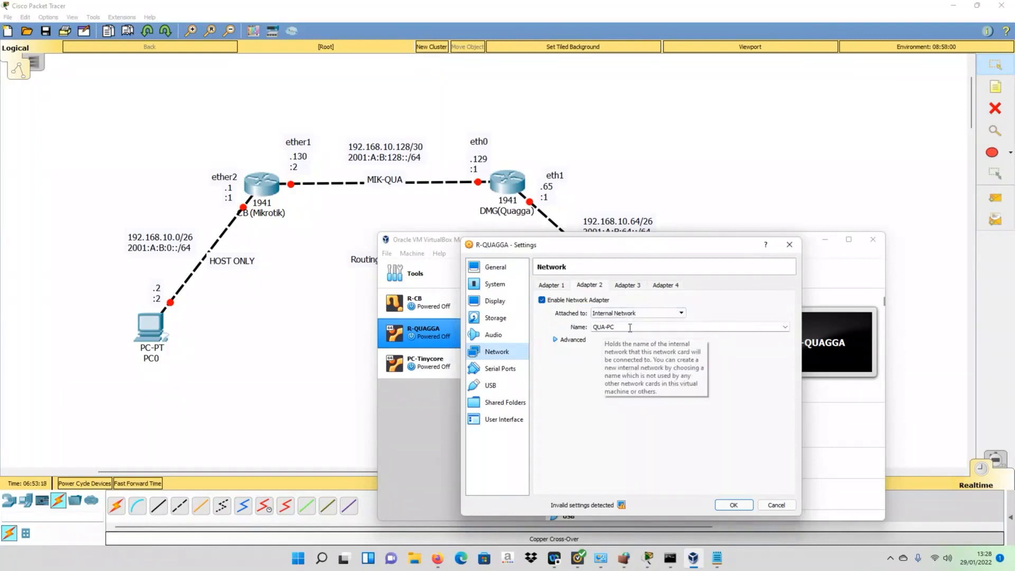
click(740, 507)
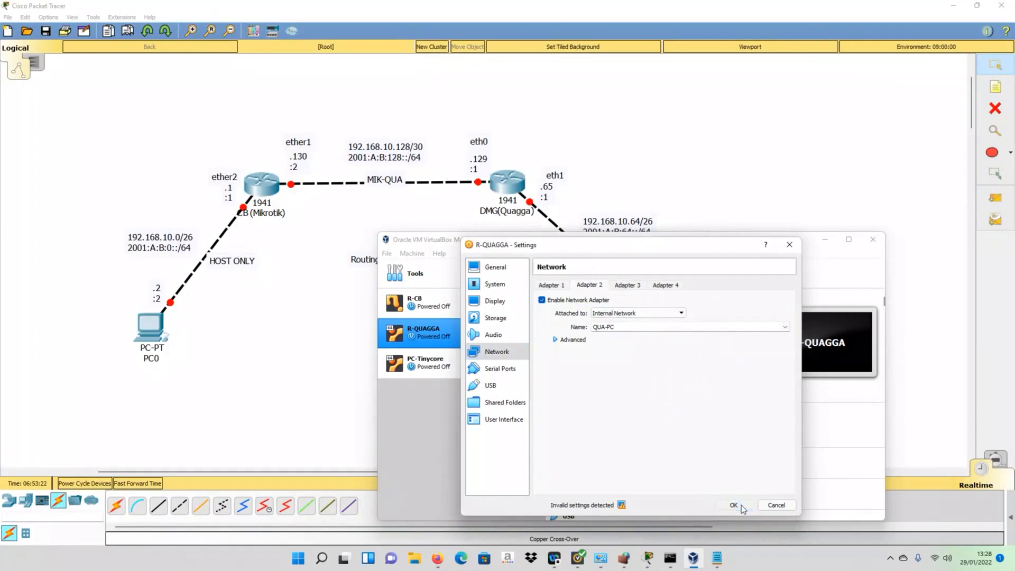
click(521, 268)
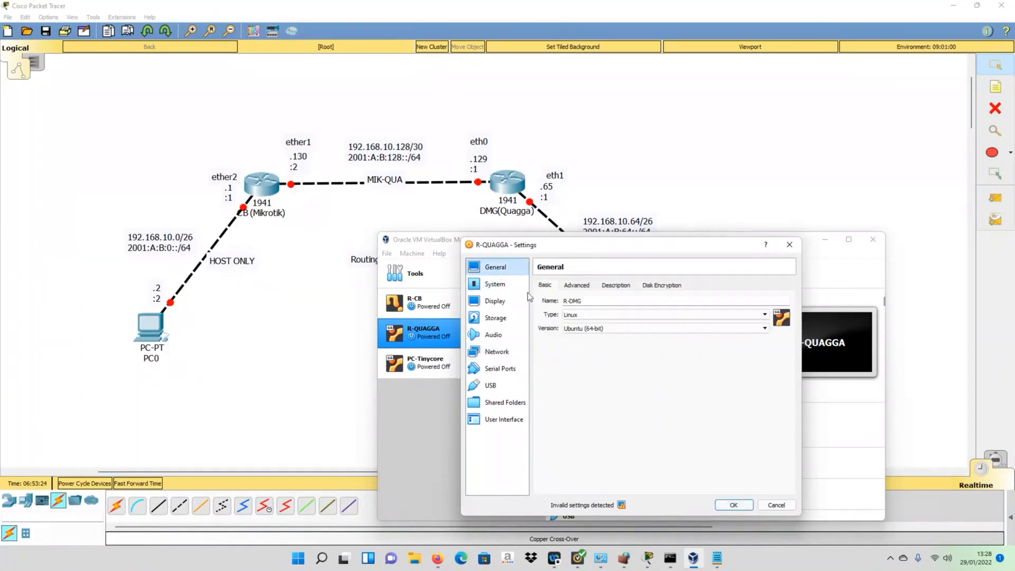
click(734, 506)
- Reposition the manager window to reveal PC1 and PC0 in the diagram
drag(556, 245, 554, 260)
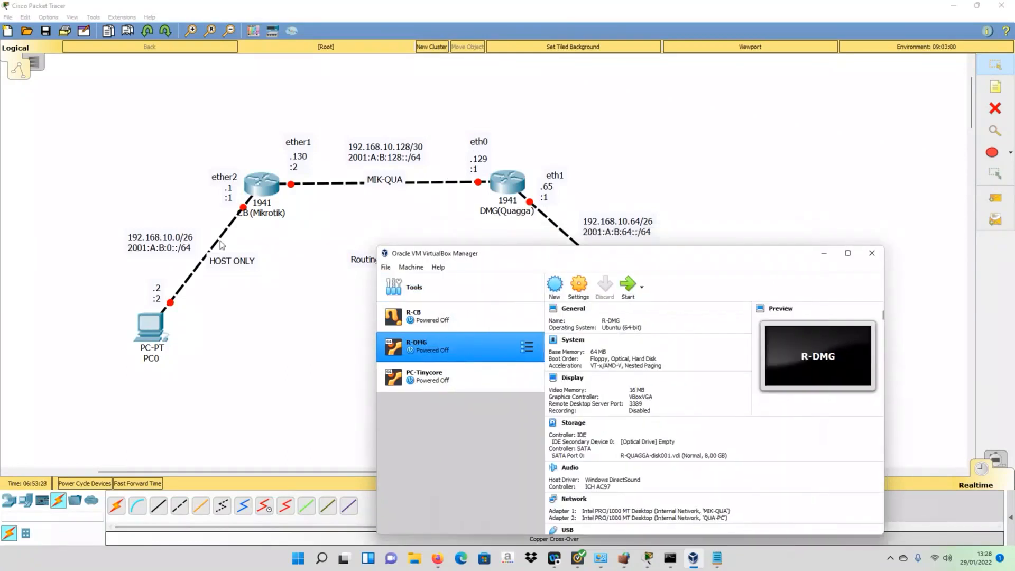
drag(220, 240, 219, 248)
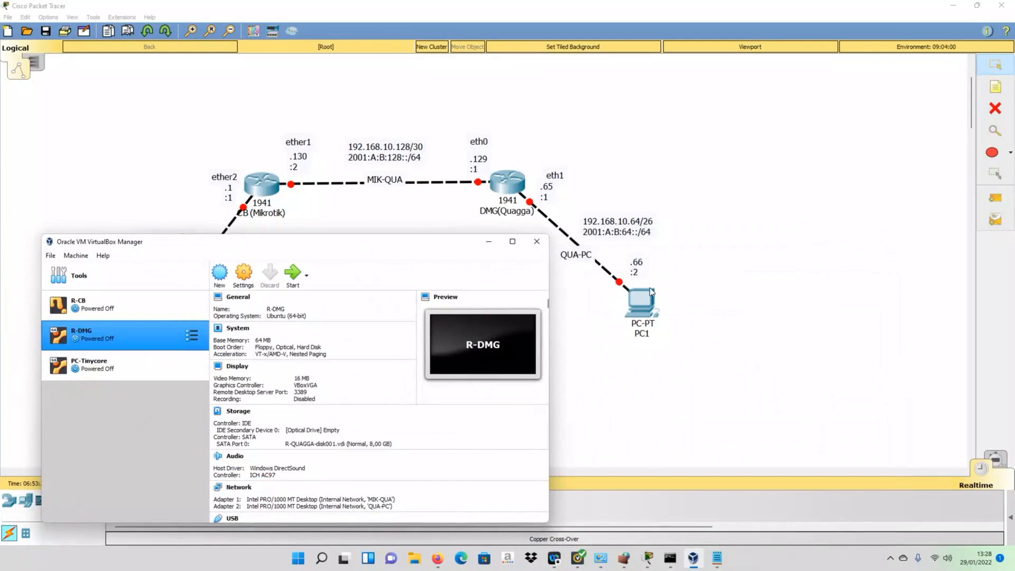
drag(401, 250, 619, 210)
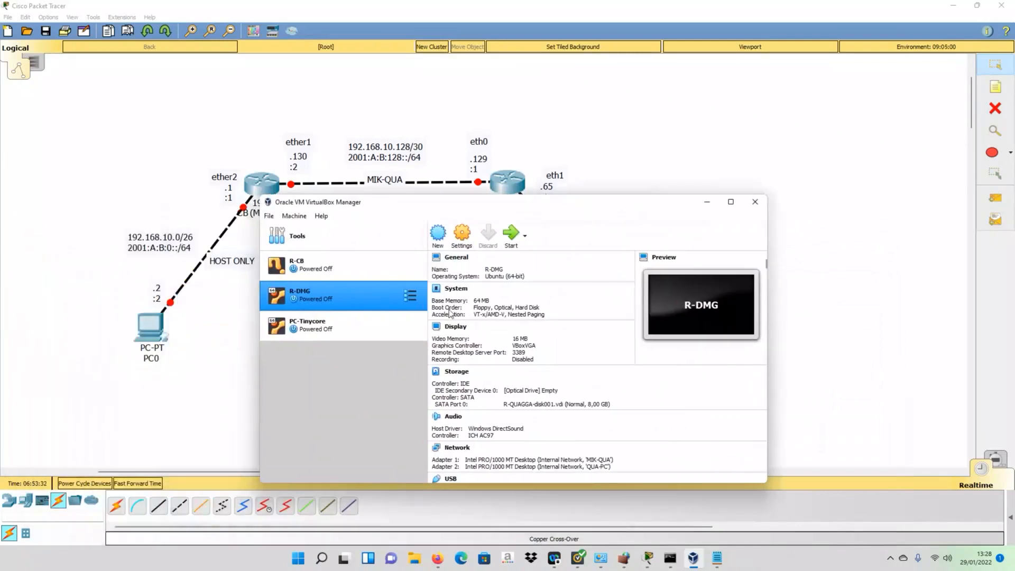
- Select PC-Tinycore and shift the manager window to check the diagram
click(321, 331)
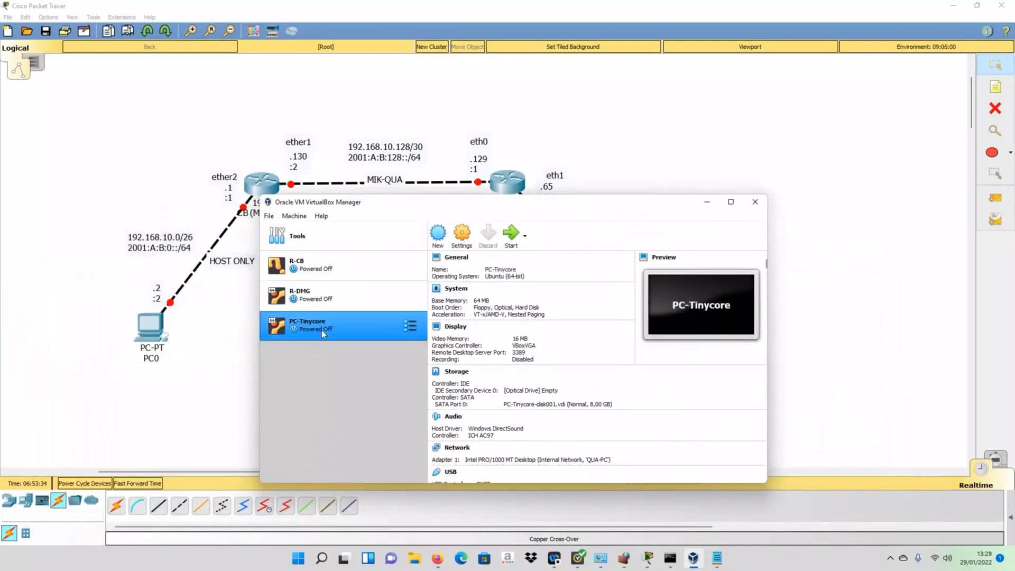
drag(542, 203, 678, 358)
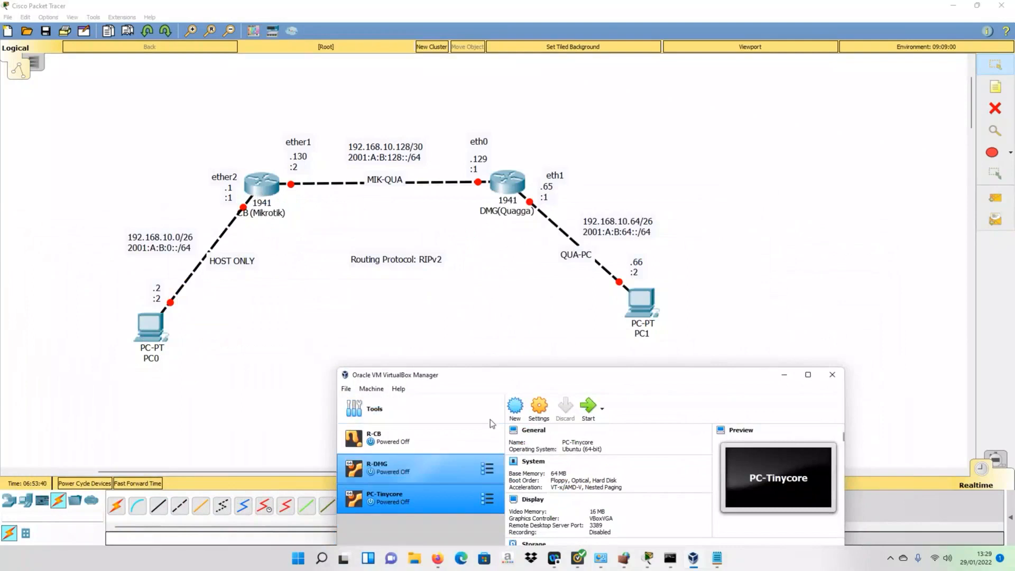
drag(567, 379, 545, 203)
- Rename the PC-Tinycore machine to PC1 and save its settings
click(517, 229)
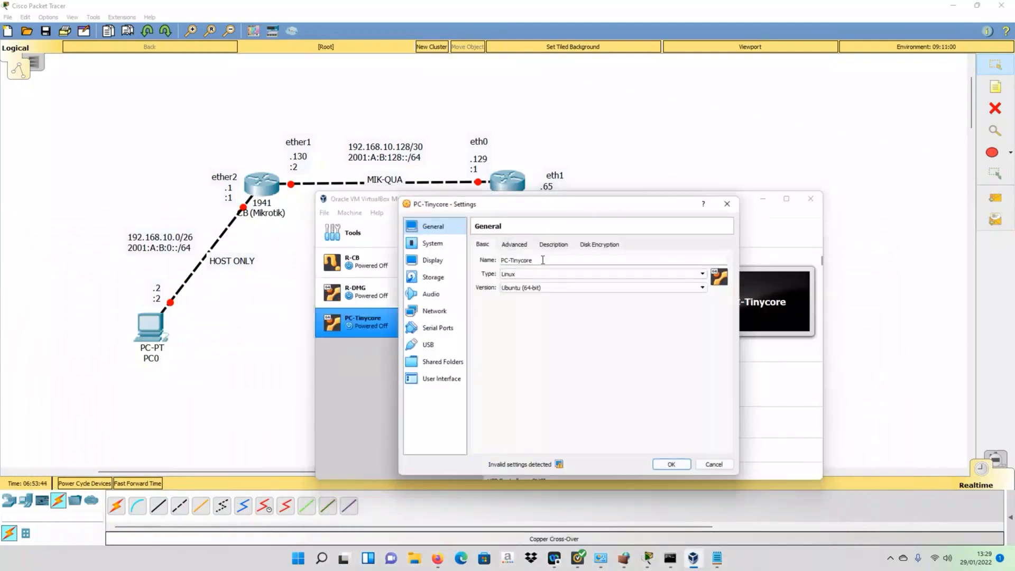
key(BackSpace)
key(BackSpace)
key(BackSpace)
key(BackSpace)
key(BackSpace)
key(BackSpace)
key(BackSpace)
key(BackSpace)
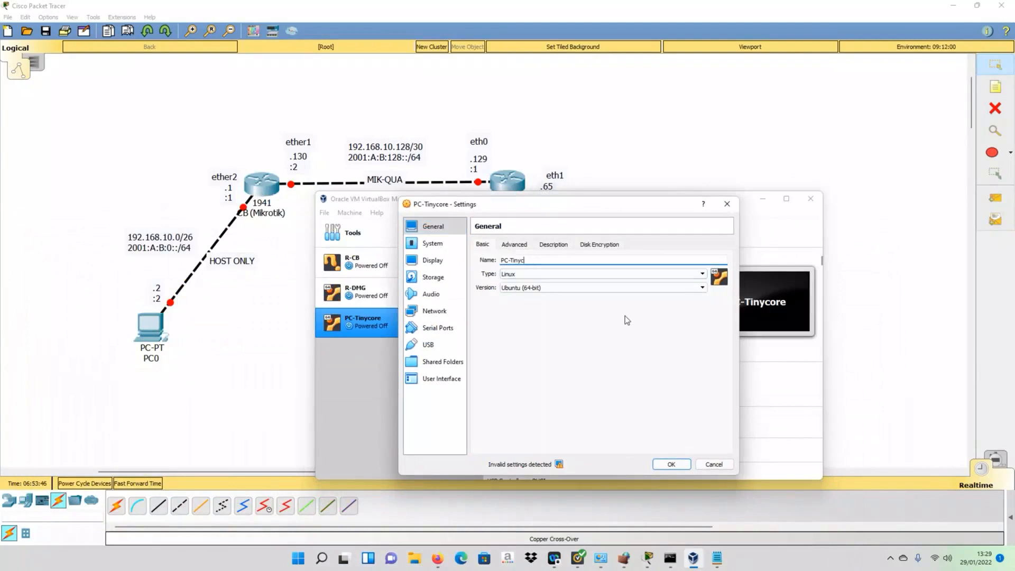
key(BackSpace)
text(1)
click(680, 467)
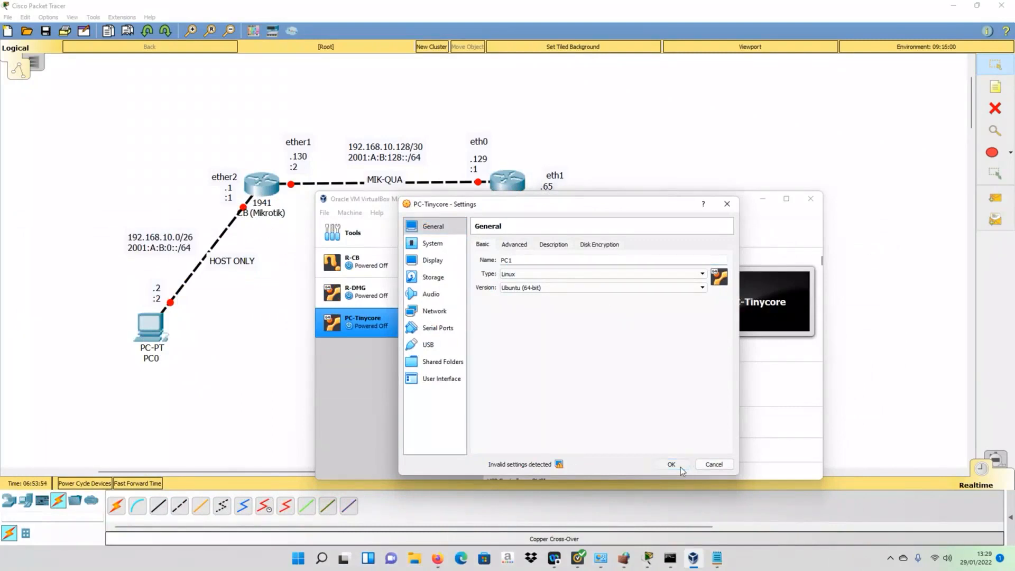
click(680, 467)
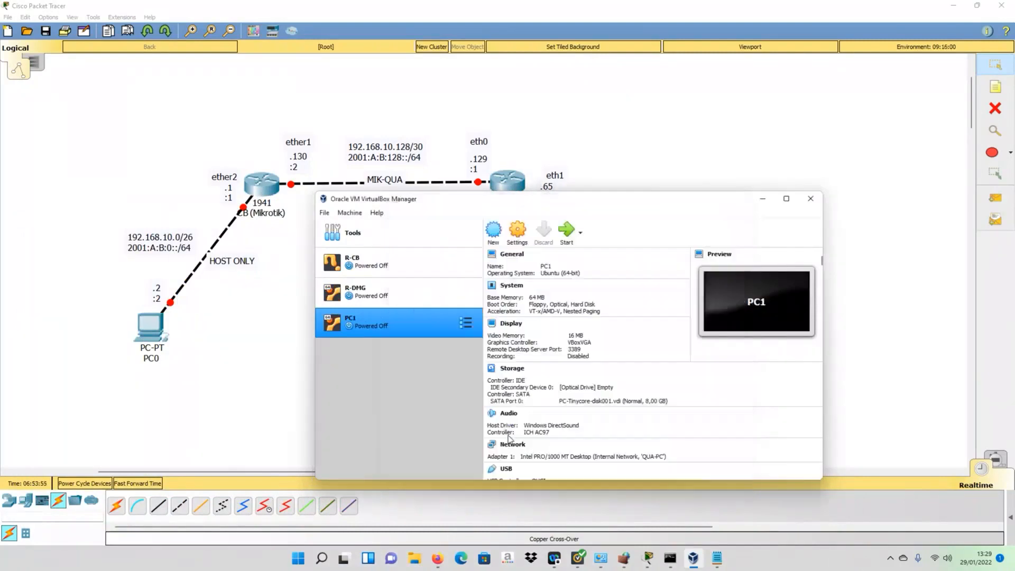
click(356, 266)
- Start the R-CB and R-DMG machines, shrinking each scaled console to a normal window
click(564, 236)
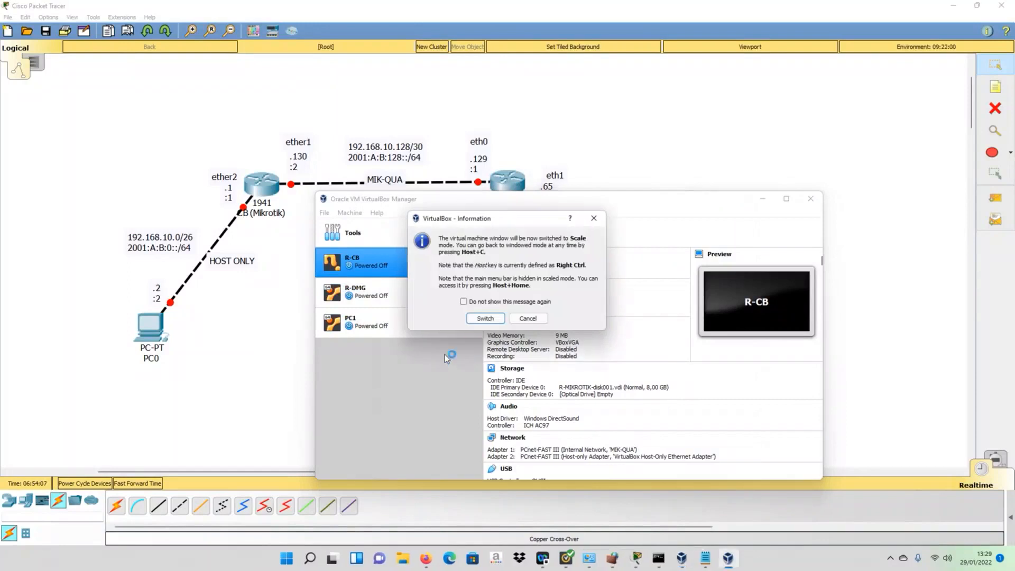
click(484, 318)
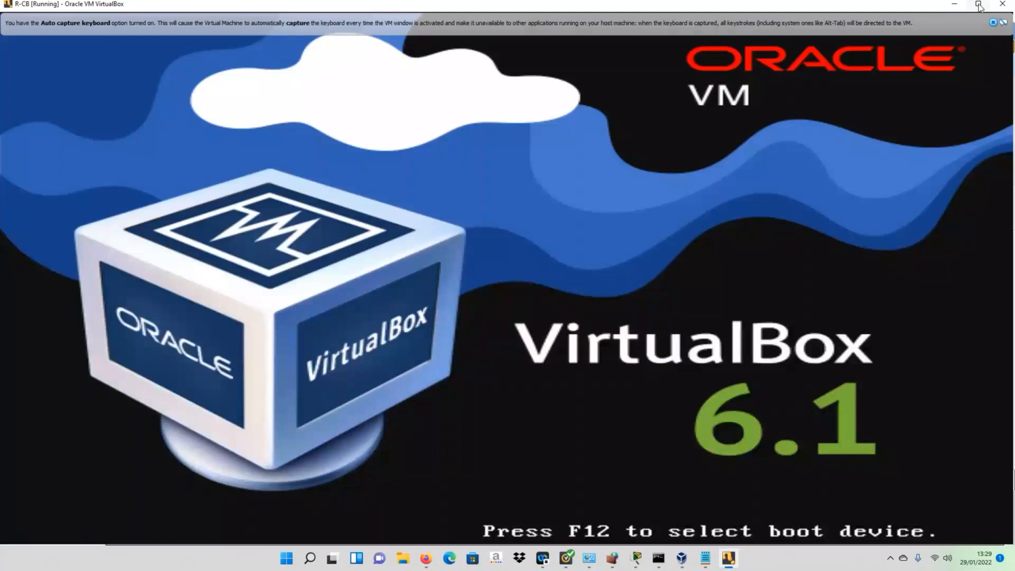
click(979, 5)
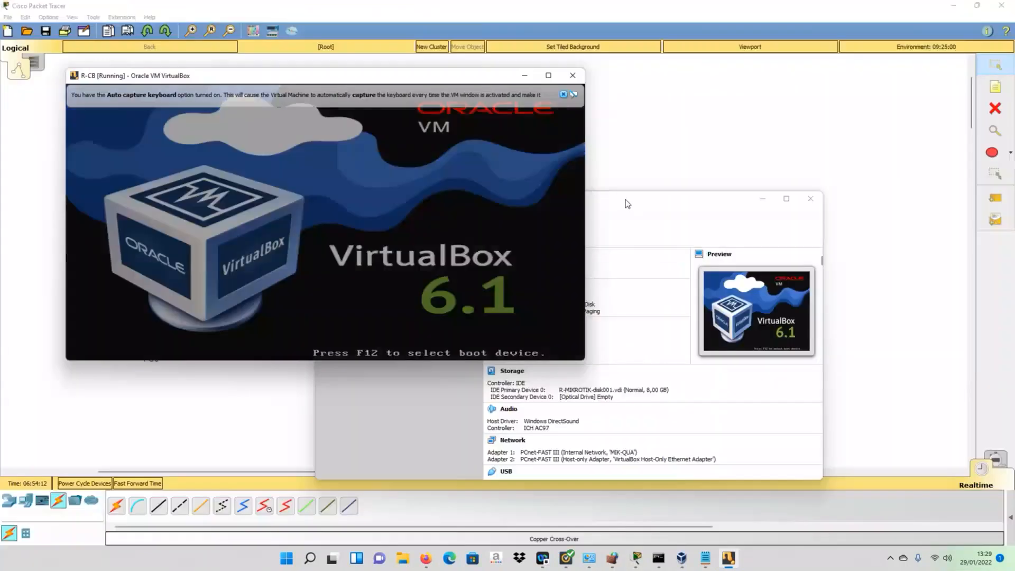
click(627, 202)
click(363, 294)
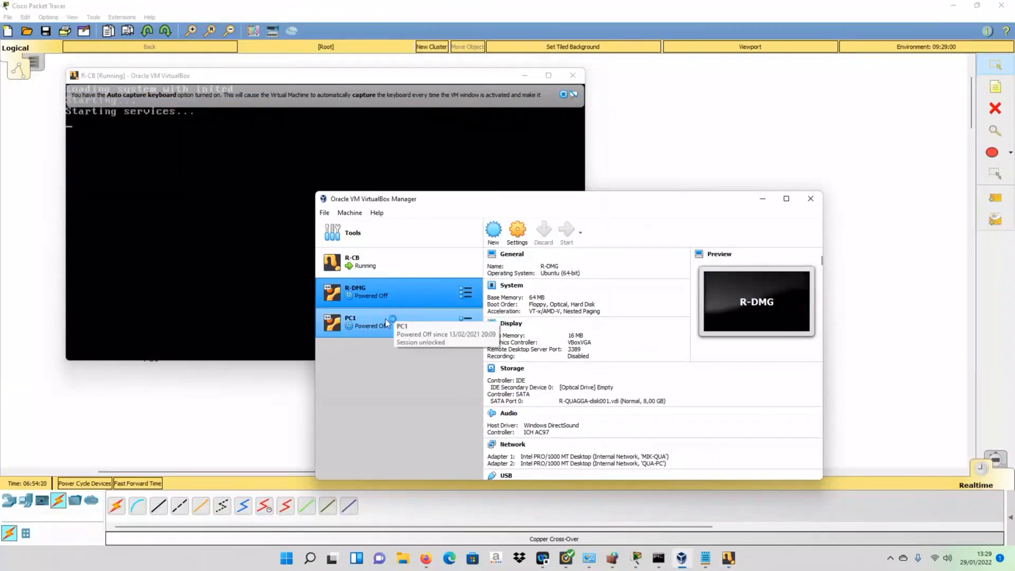
click(483, 318)
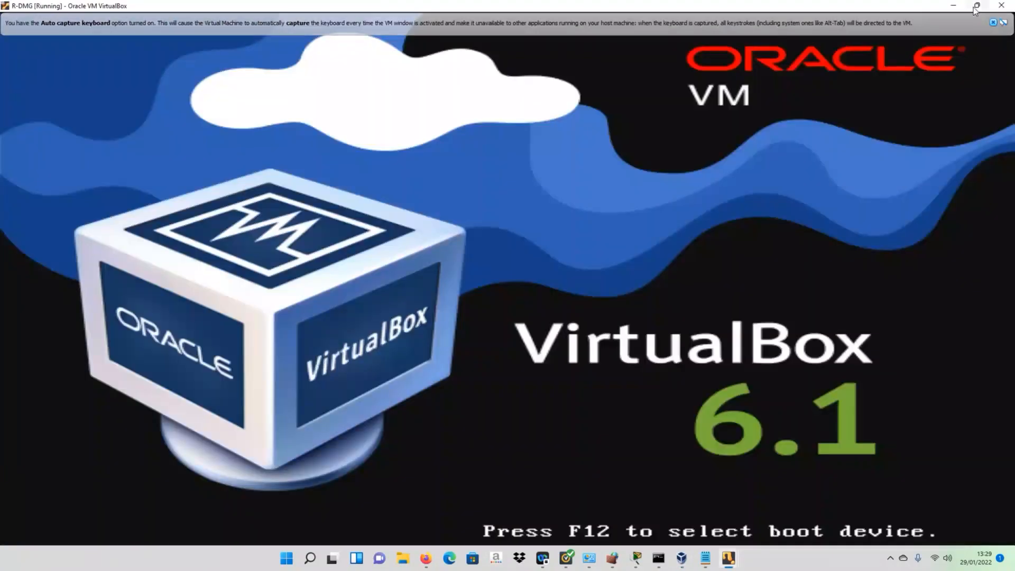
click(976, 6)
- Start PC1, then restore its window and drag the PC1 and R-DMG windows aside
click(414, 331)
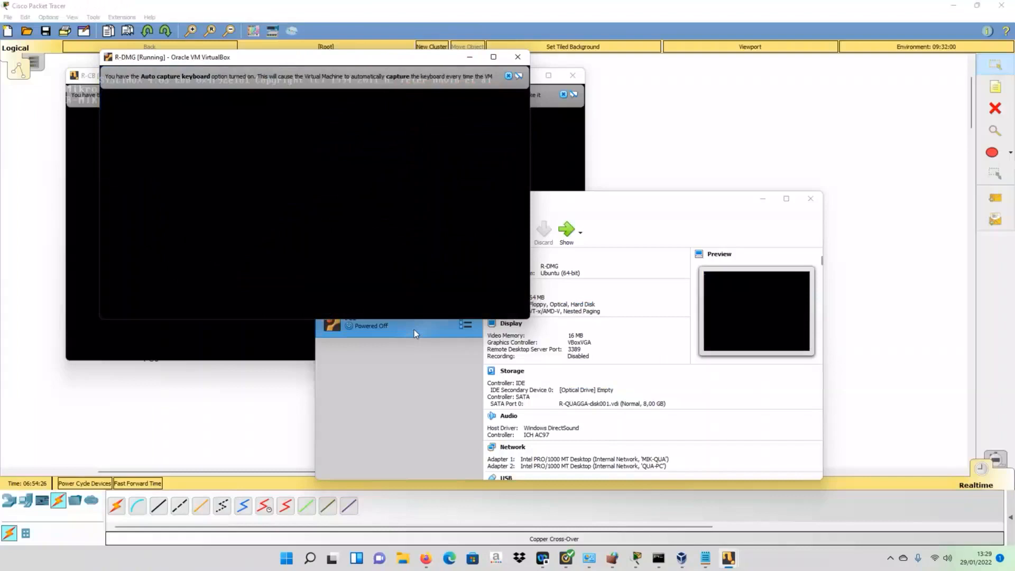
click(563, 234)
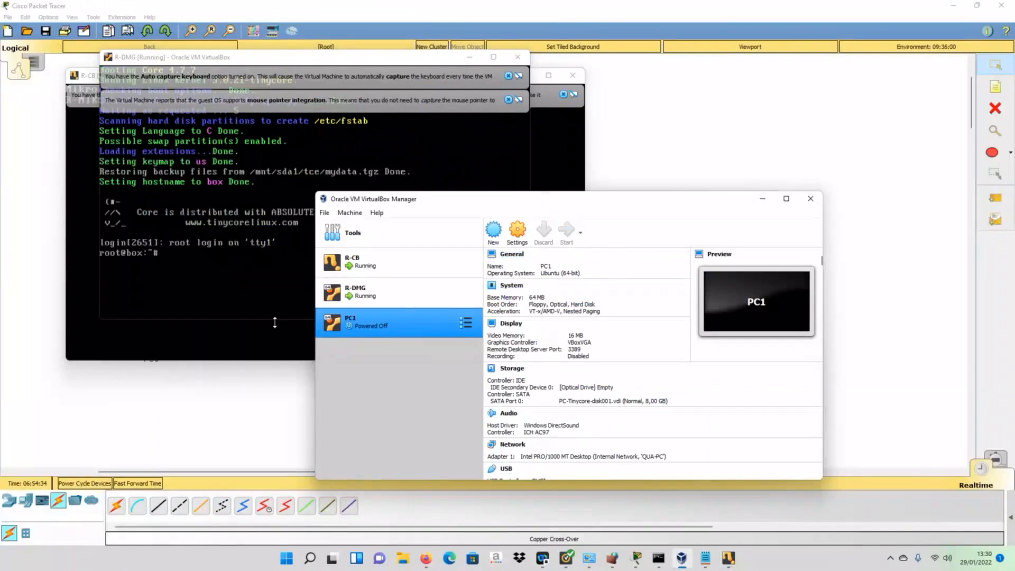
click(486, 318)
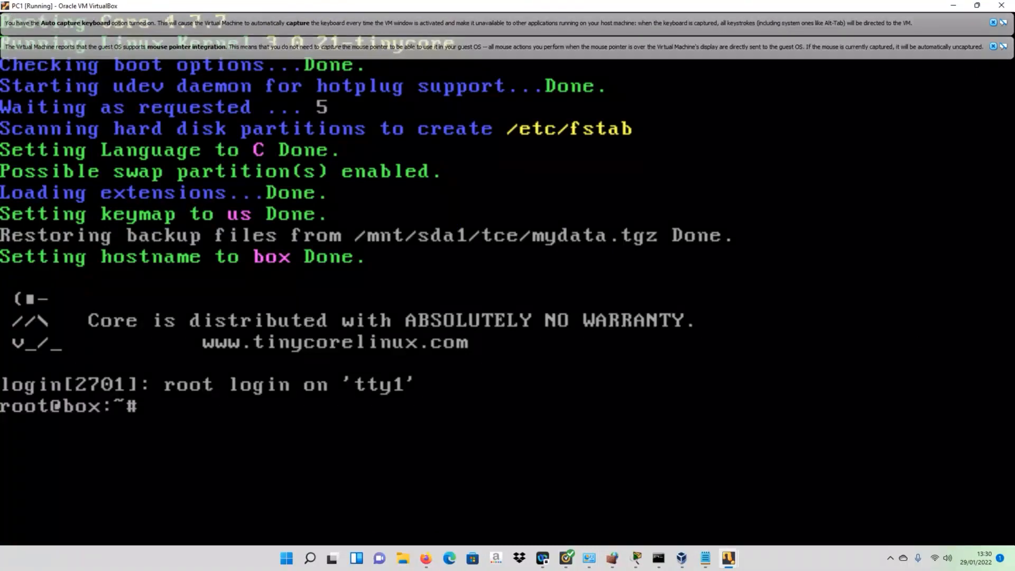
click(993, 46)
click(993, 22)
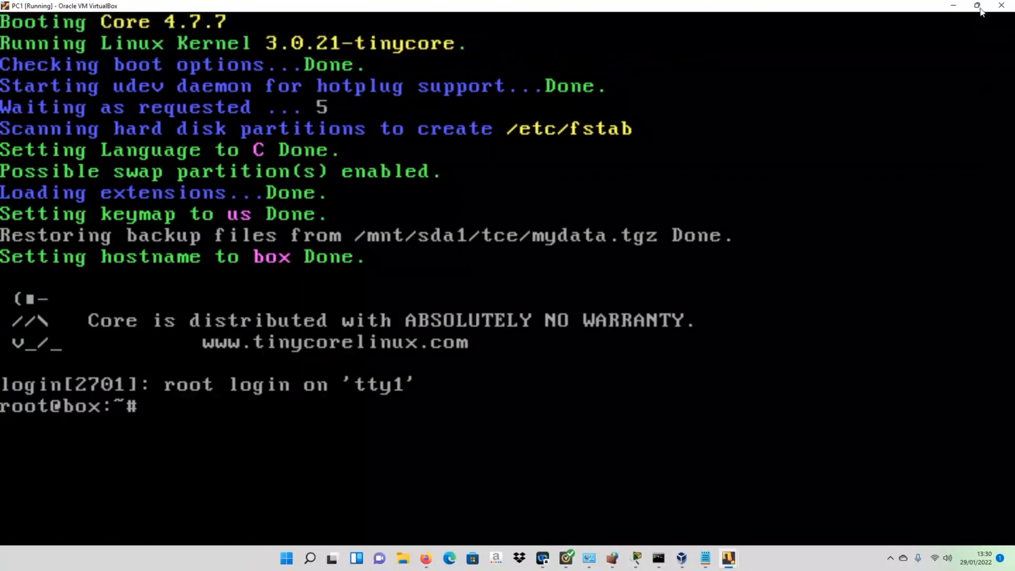
click(977, 6)
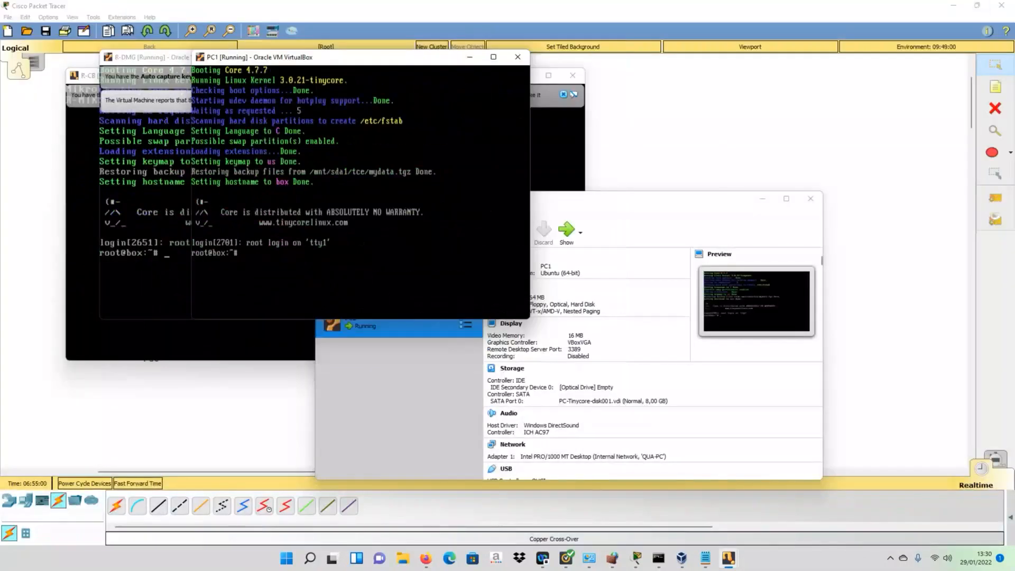
drag(362, 57, 617, 129)
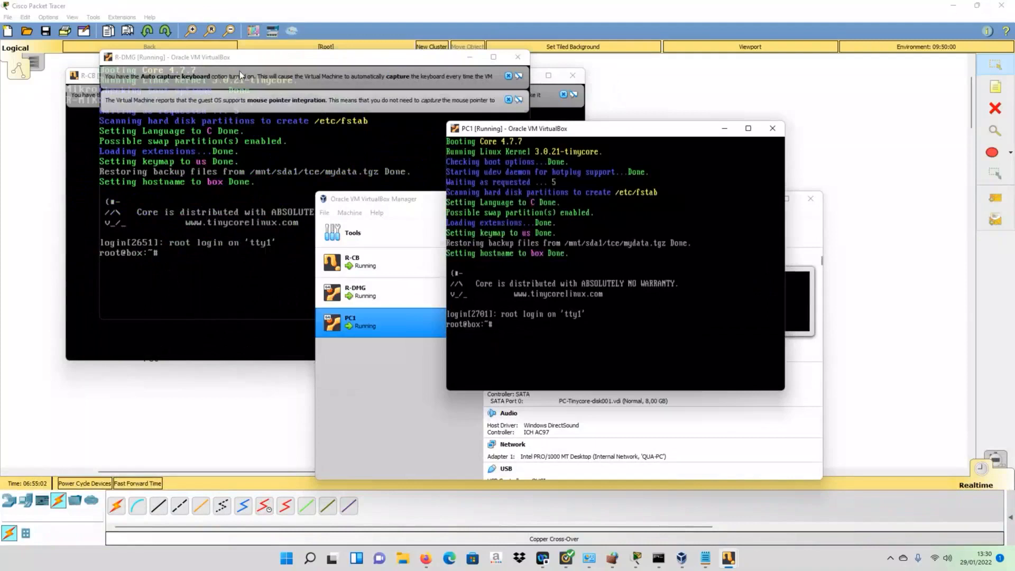
drag(205, 58, 498, 145)
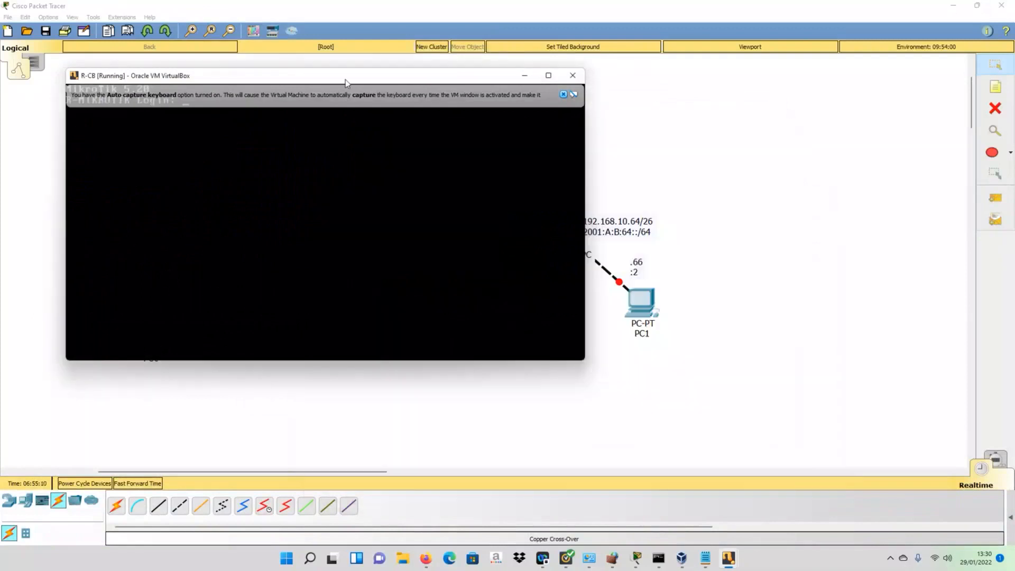
- Move the R-CB console aside and zoom out the Packet Tracer topology four steps
drag(344, 79, 355, 87)
click(574, 102)
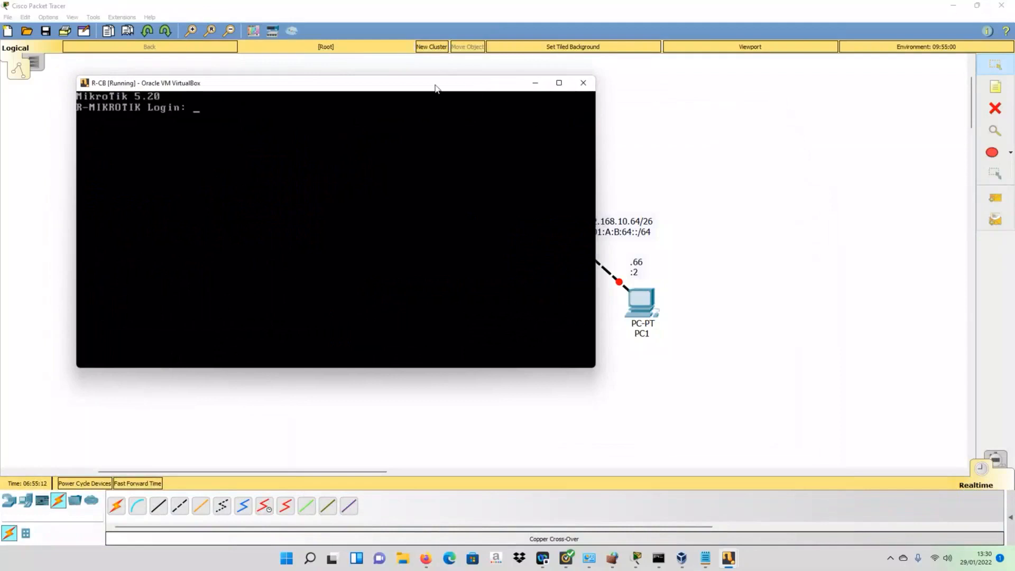
drag(435, 87, 781, 207)
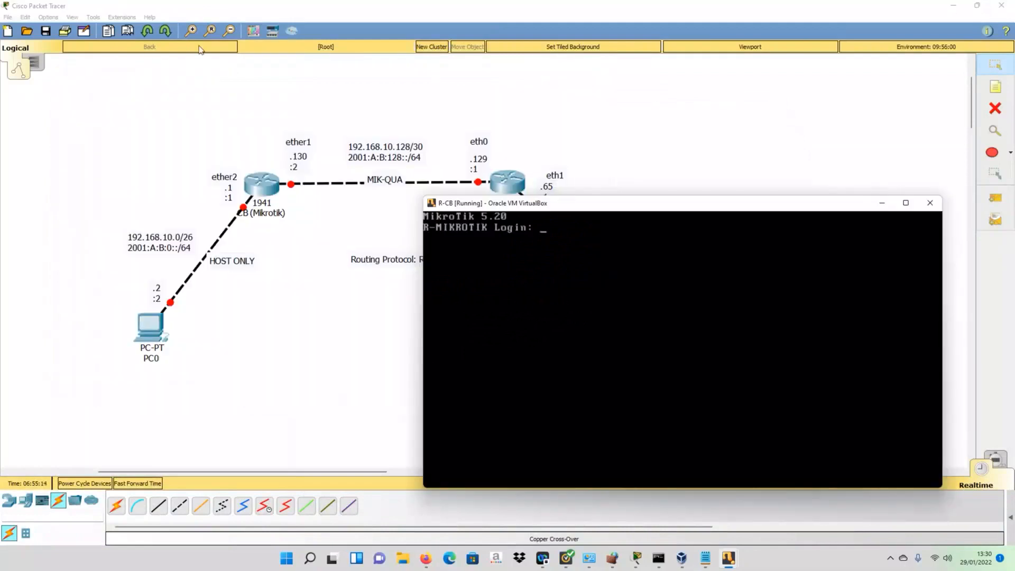
click(229, 31)
click(229, 31)
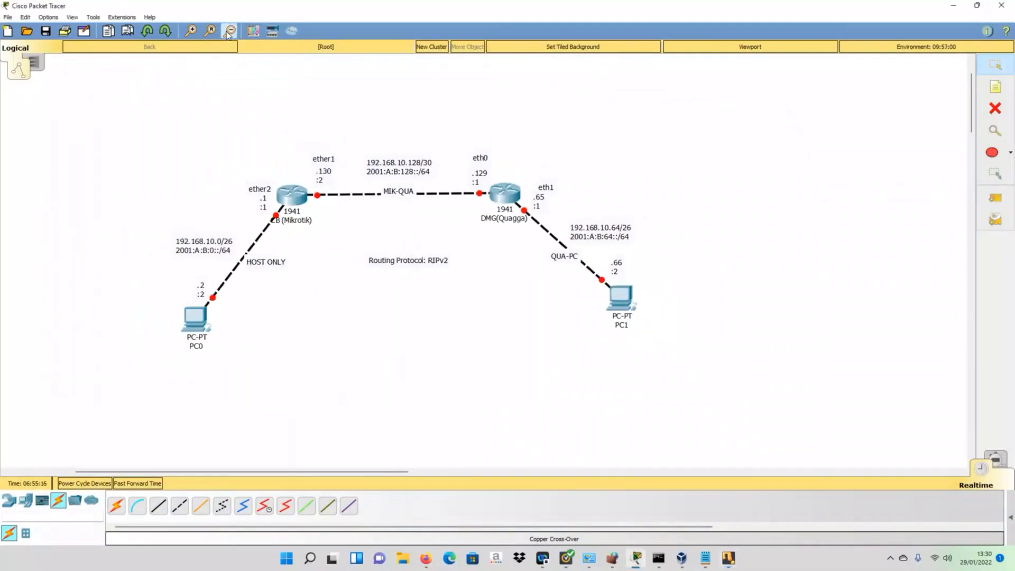
click(229, 31)
click(229, 32)
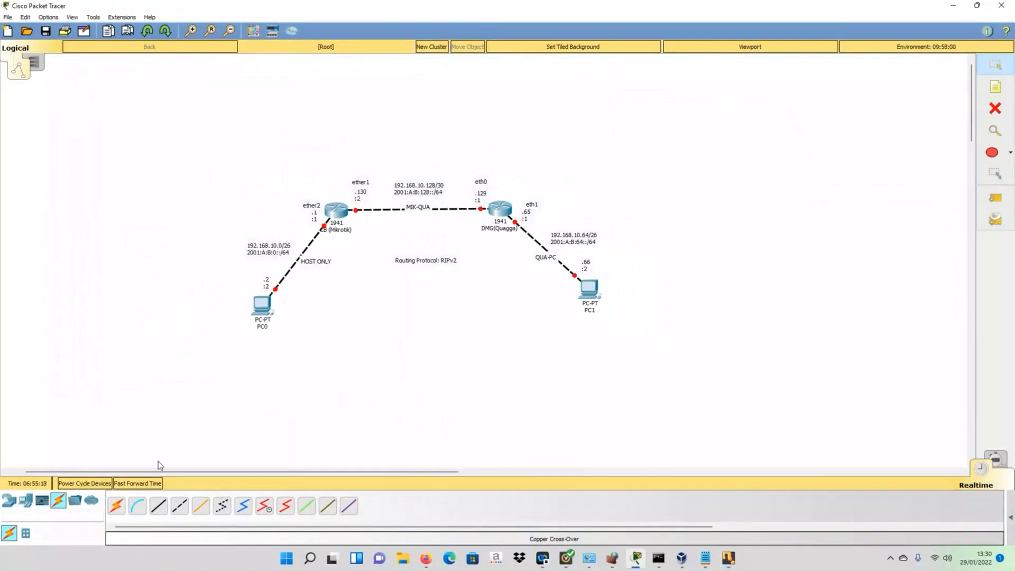
drag(166, 471, 321, 473)
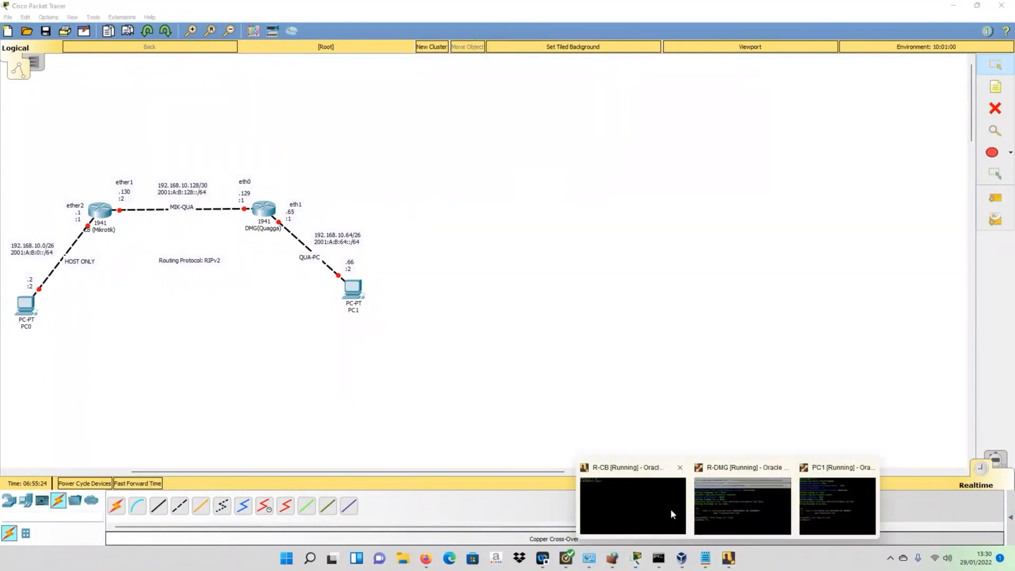
- Bring back the R-CB console, then enlarge and position it on the right
click(671, 509)
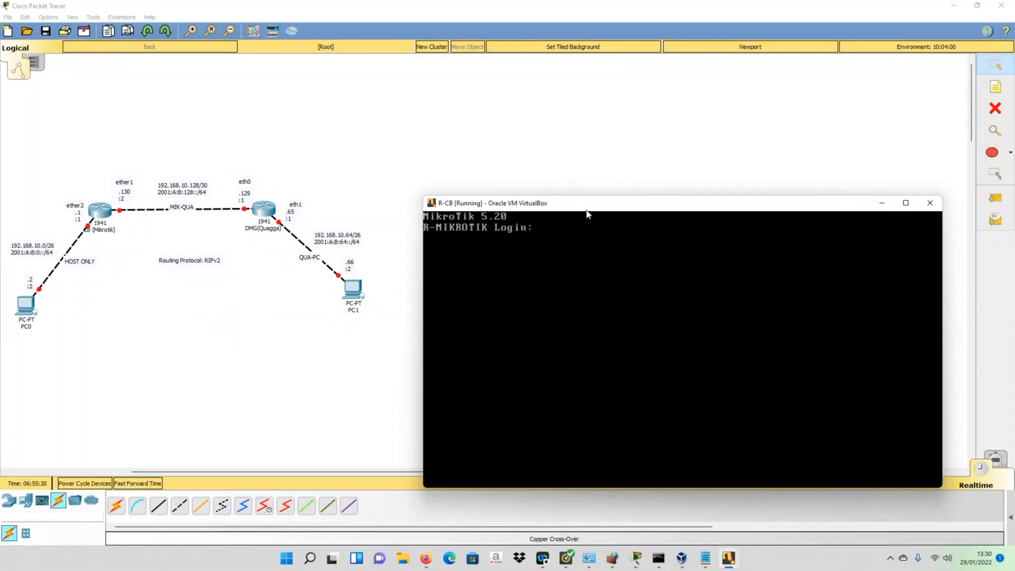
drag(582, 207, 566, 120)
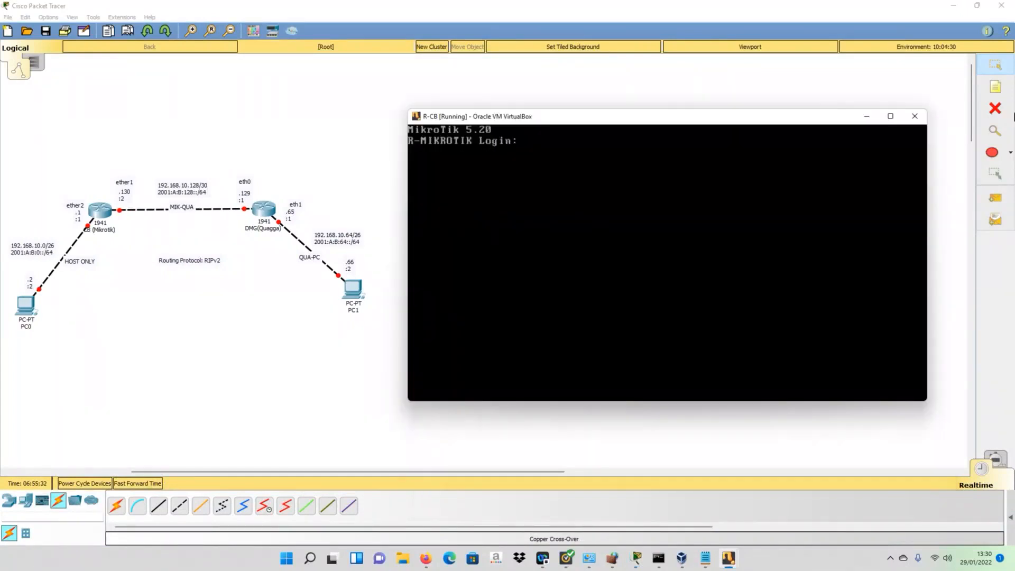
click(900, 82)
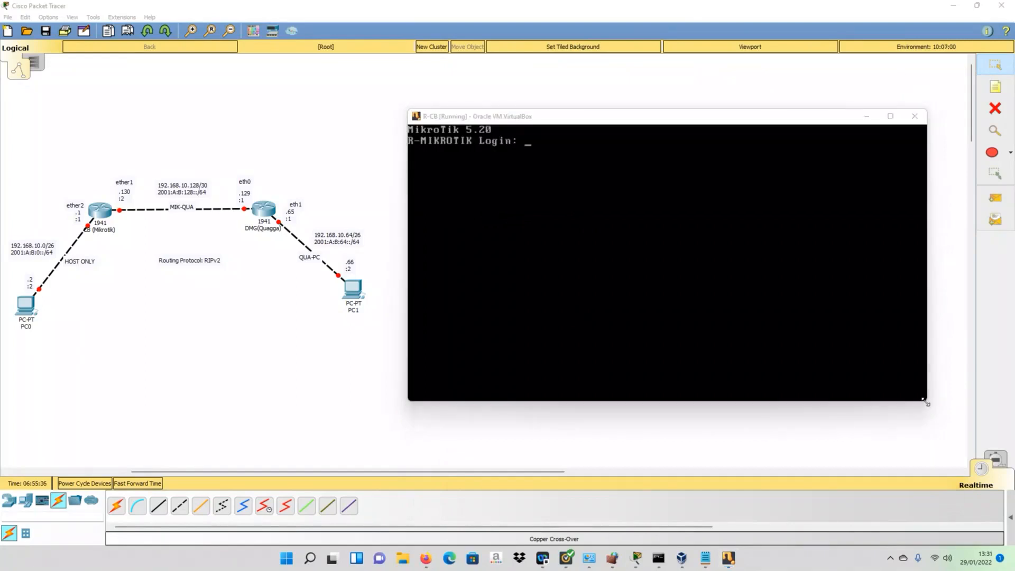
drag(926, 403, 1006, 529)
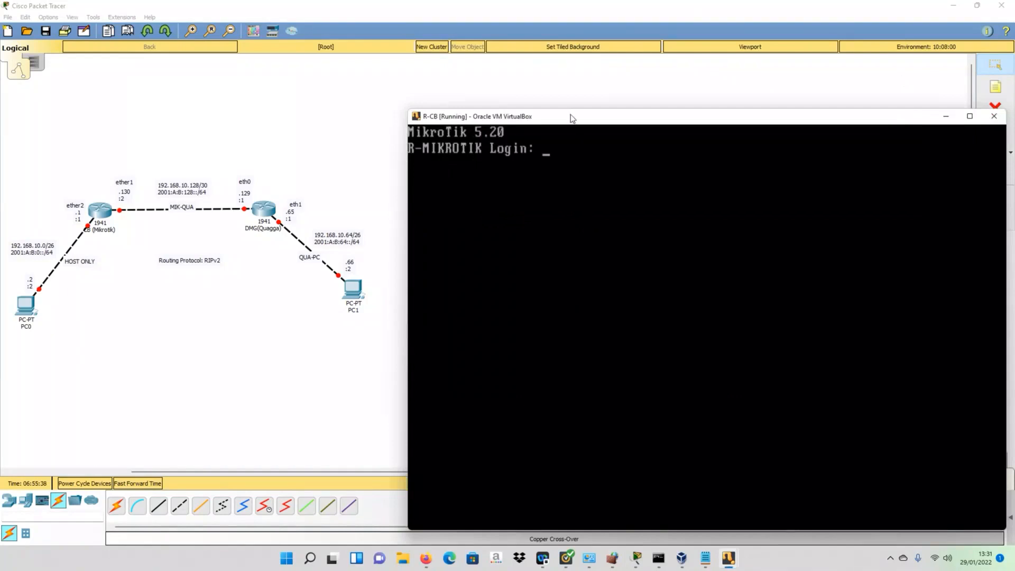
drag(570, 117, 527, 71)
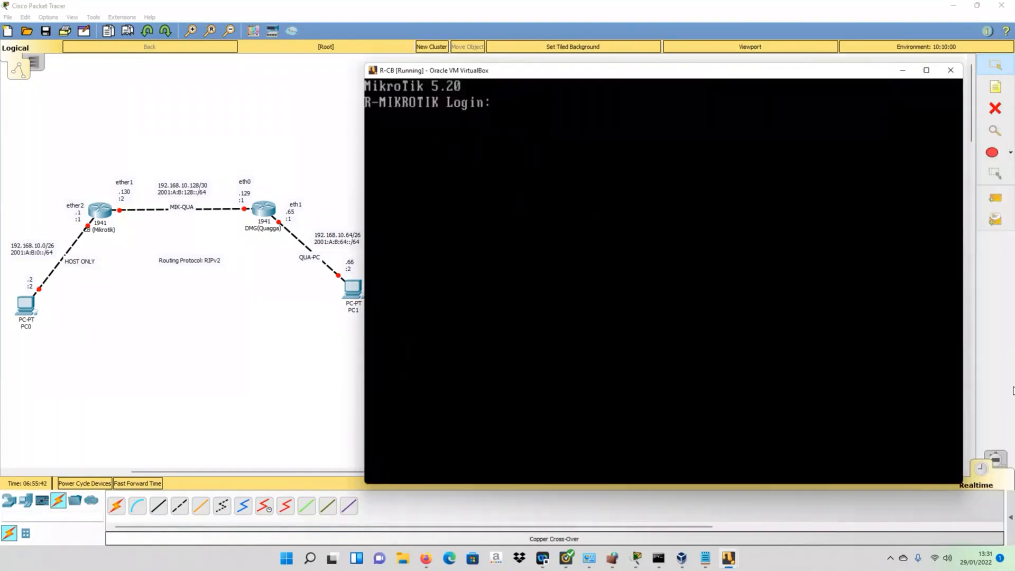
mouse_move(691, 76)
mouse_down()
mouse_move(703, 81)
mouse_move(690, 100)
mouse_move(682, 91)
mouse_up()
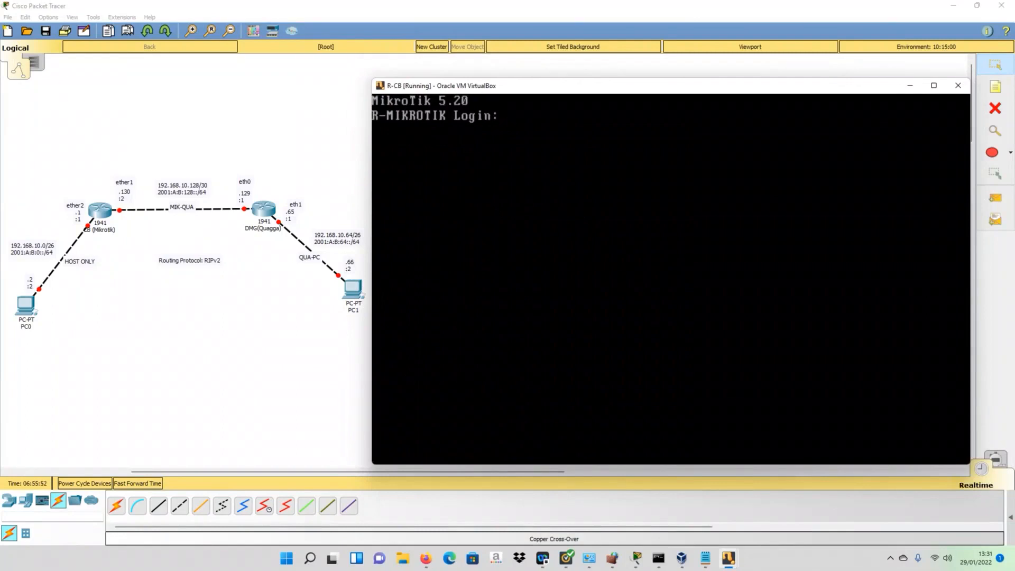
- Log in to the R-CB router as admin with an empty password
text(admin)
key(Return)
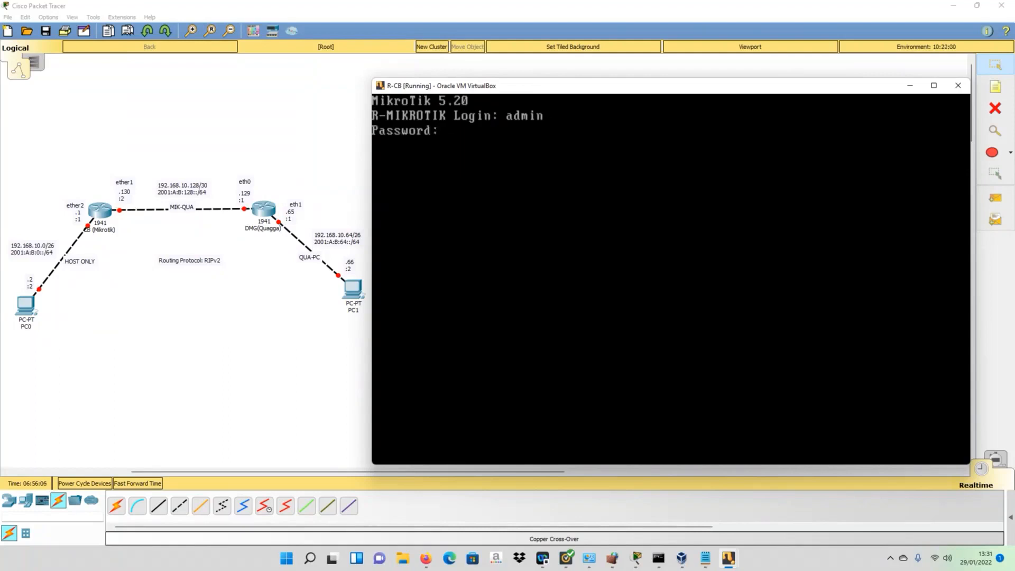
key(Return)
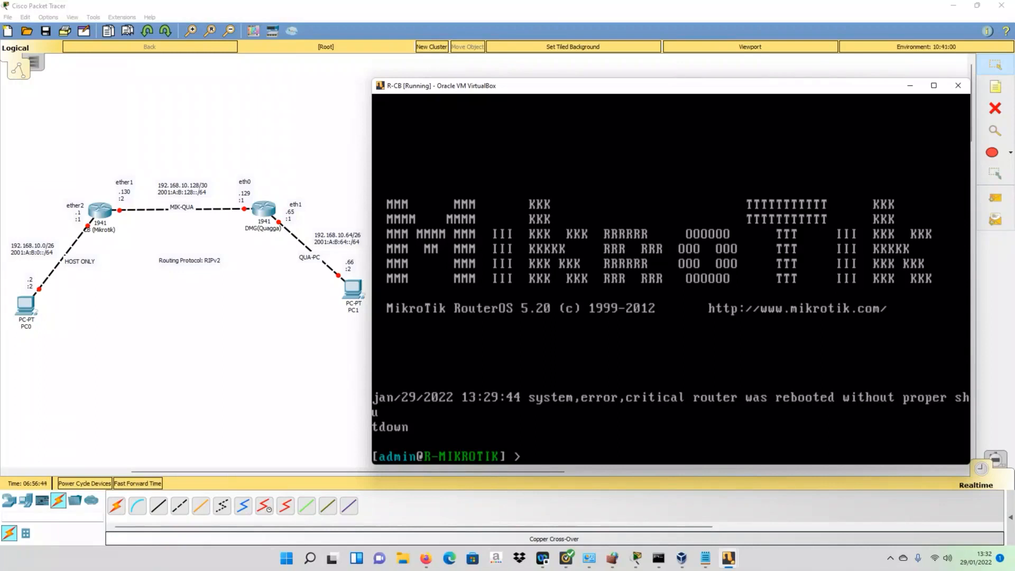
- Run /system reset-configuration on R-CB and answer y to the reset confirmation
text(/system reset-configuration)
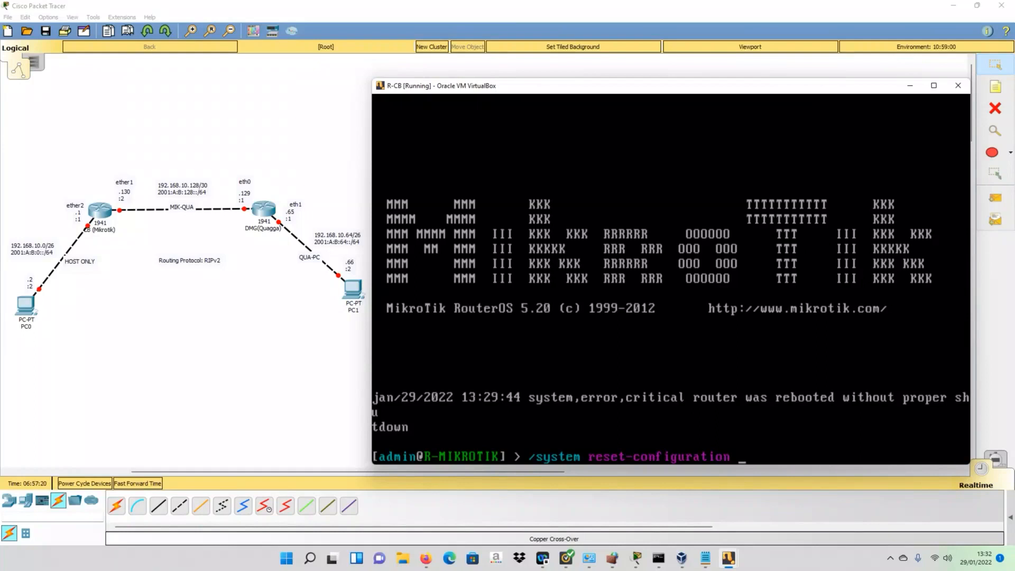
key(Return)
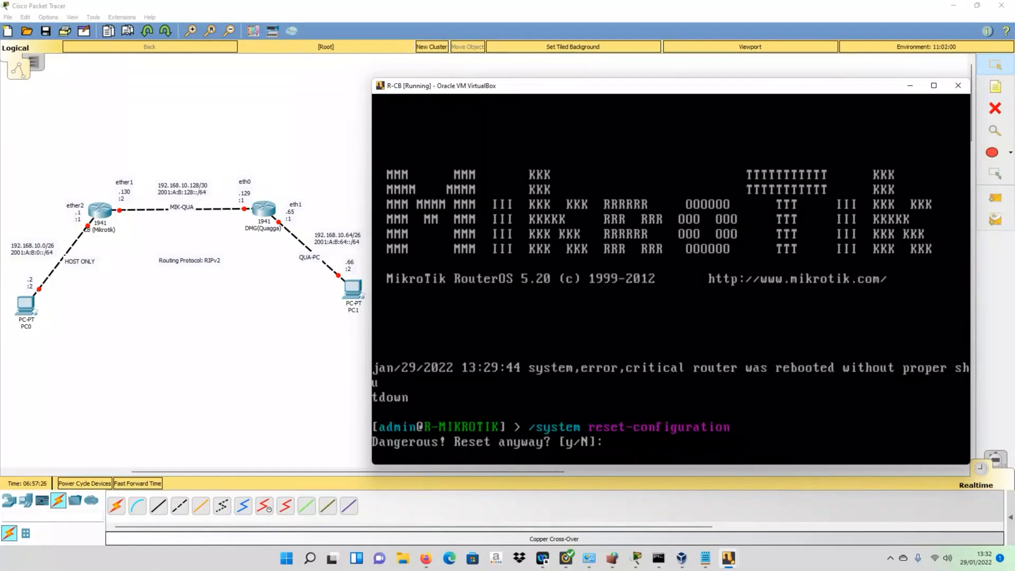
text(y)
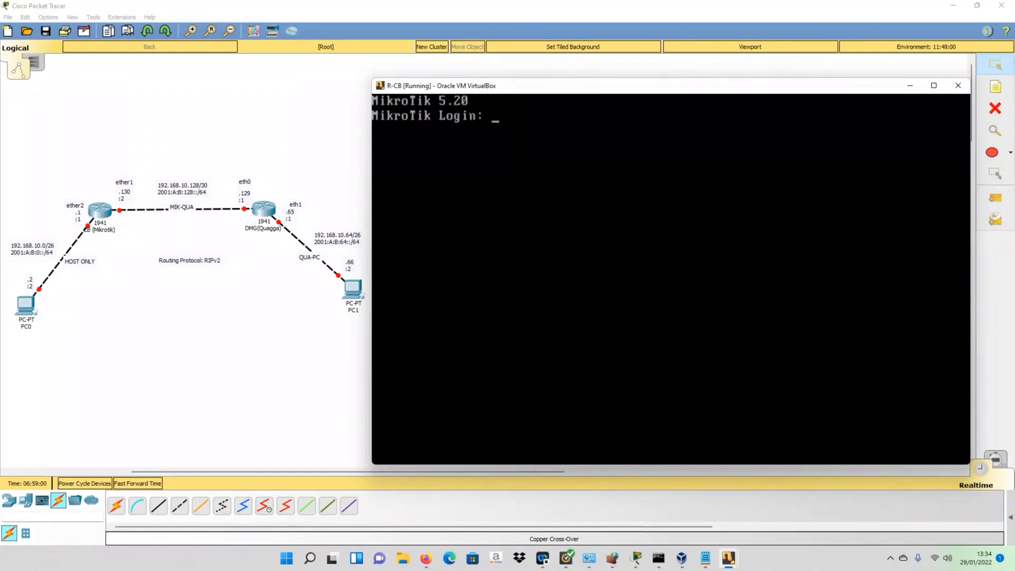
- Log back in as admin with an empty password and keep the default configuration
text(admin)
key(Return)
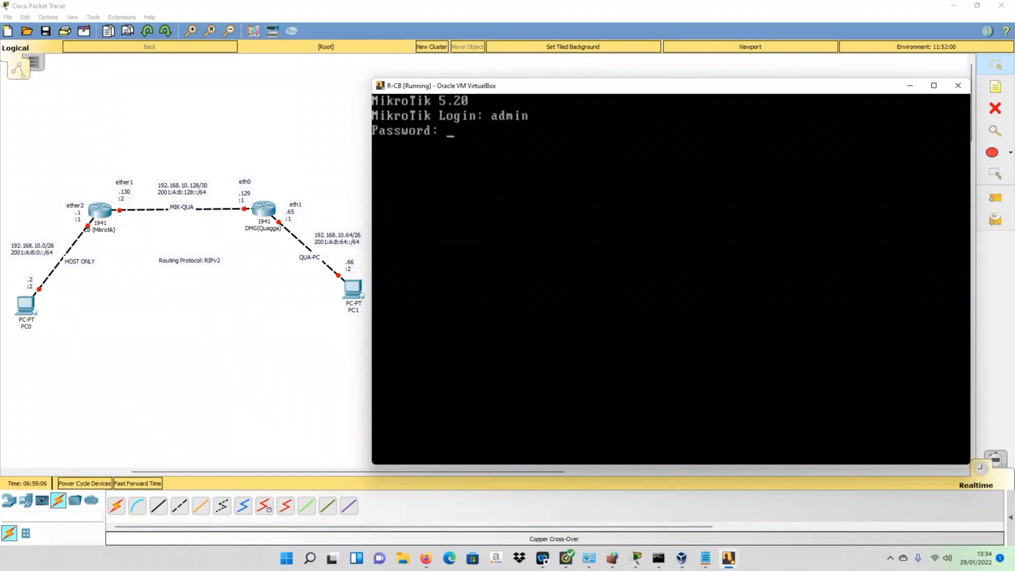
key(Return)
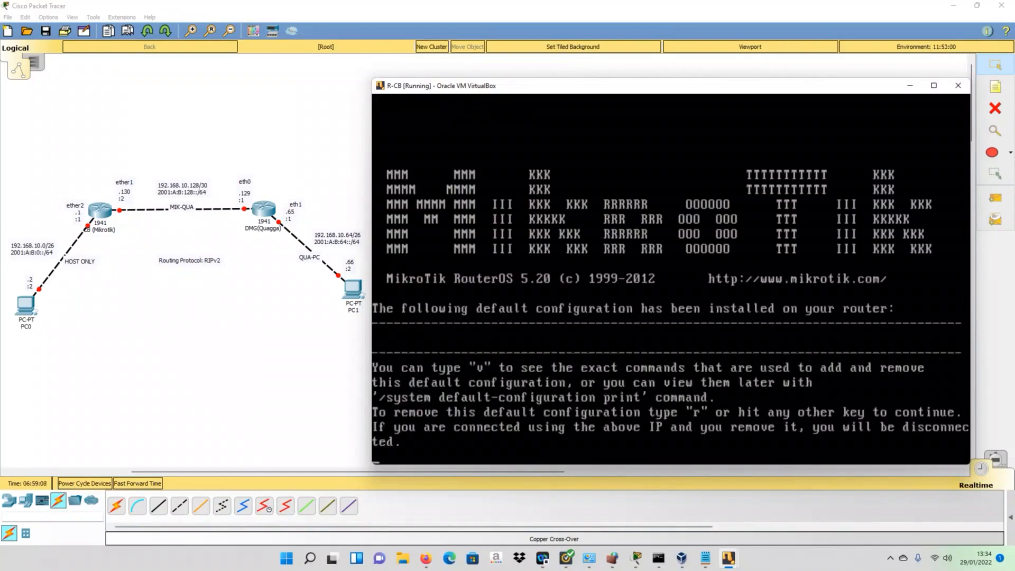
key(Return)
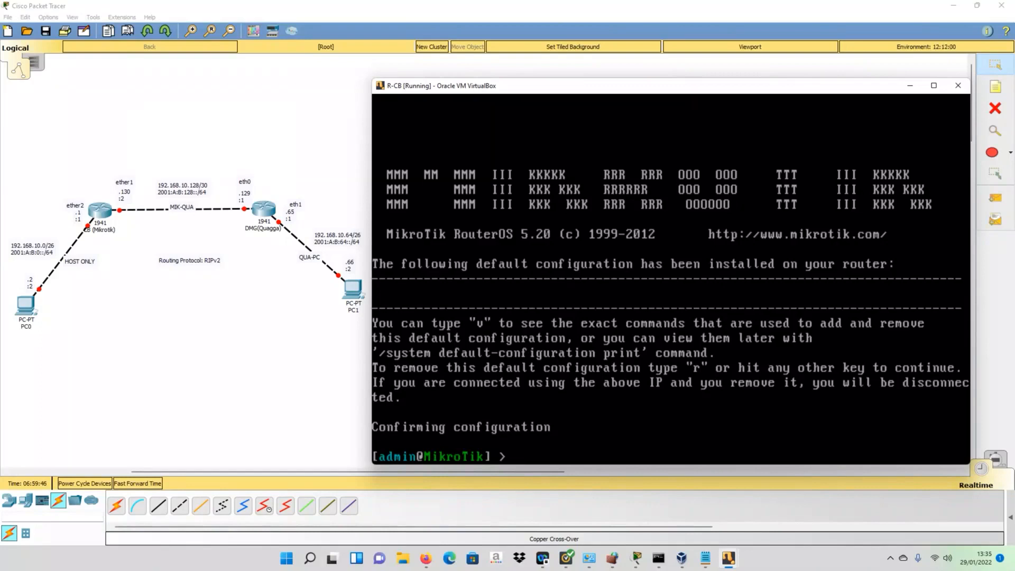
- List the top-level RouterOS commands, then enter the /interface menu
key(Tab)
key(Tab)
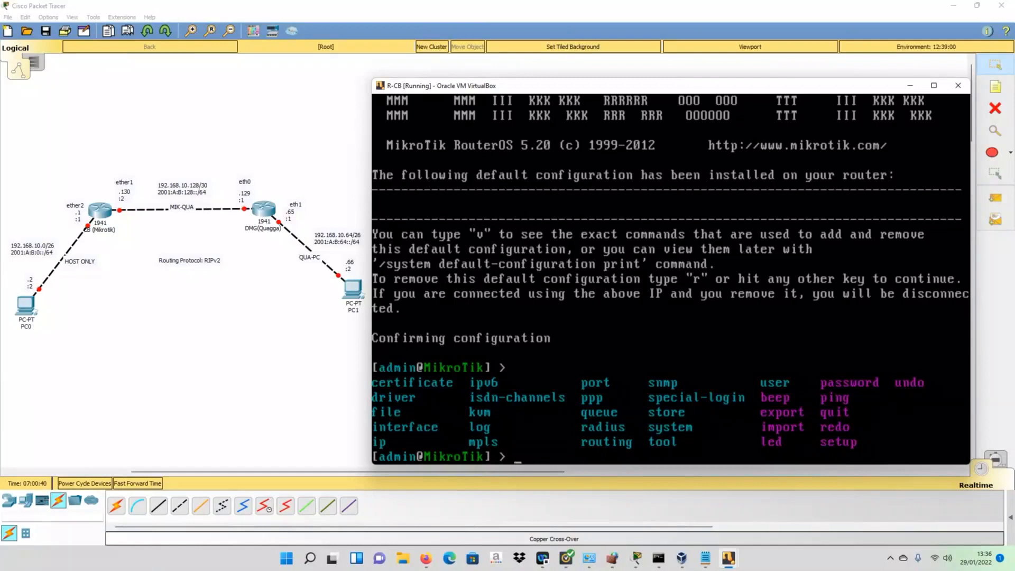
text(/interface)
key(Return)
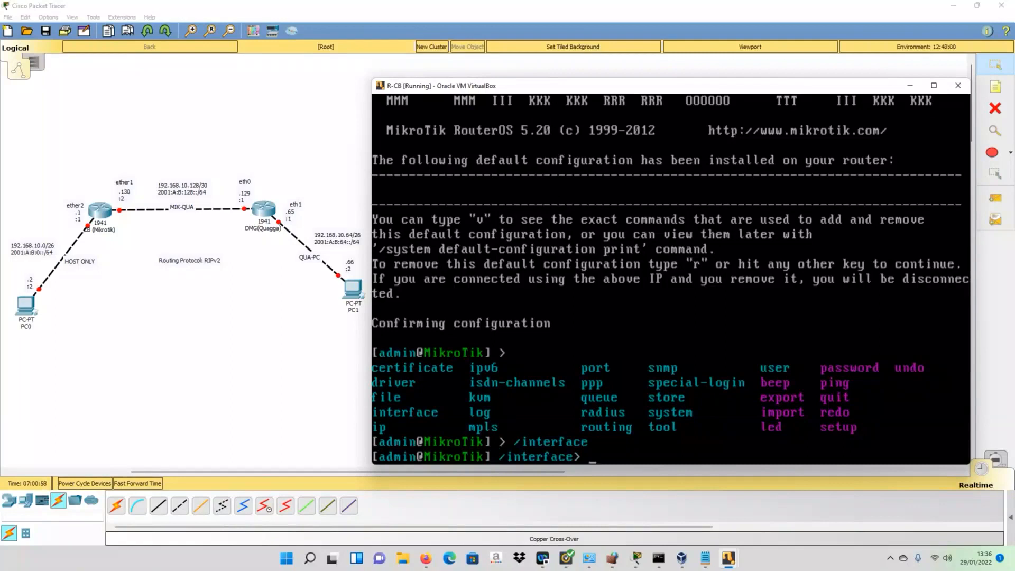
- List the interface menu commands and print the router's interfaces
key(Tab)
key(Tab)
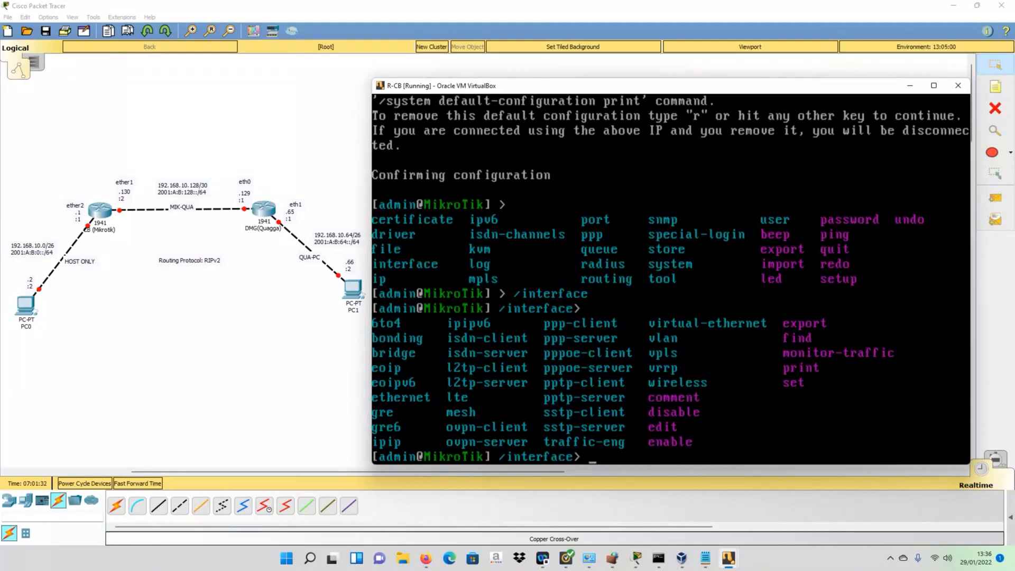
text(int)
key(Return)
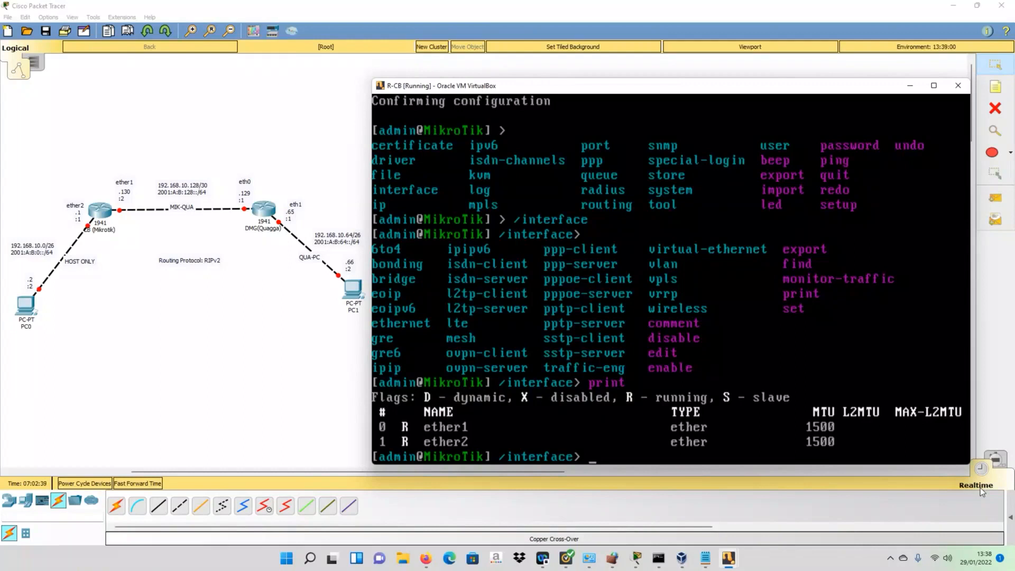
- Step up with '..', re-enter /interface, return to root with '/', and erase '/rou'
text(..)
key(Return)
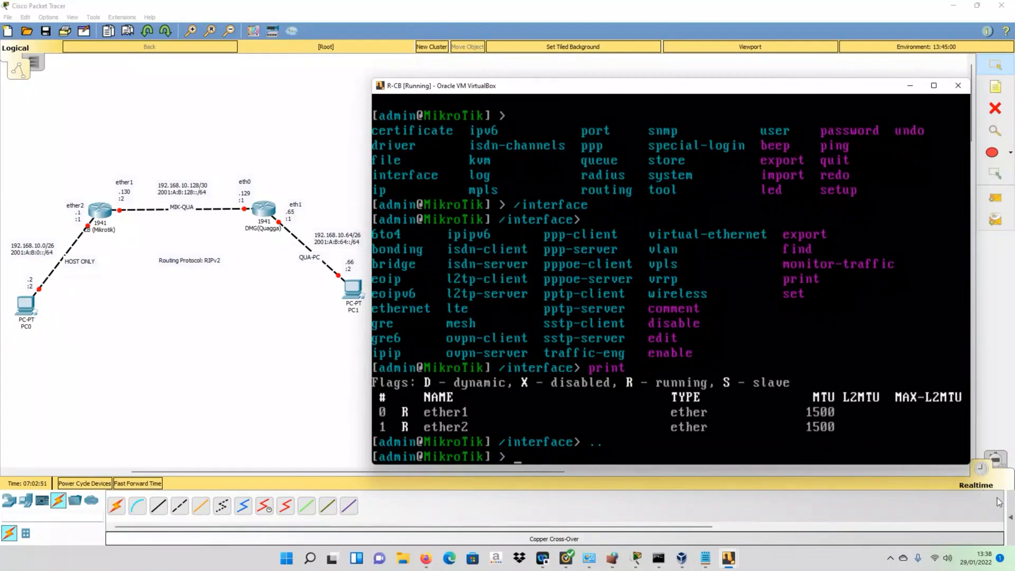
key(Up)
key(Up)
key(Up)
key(Return)
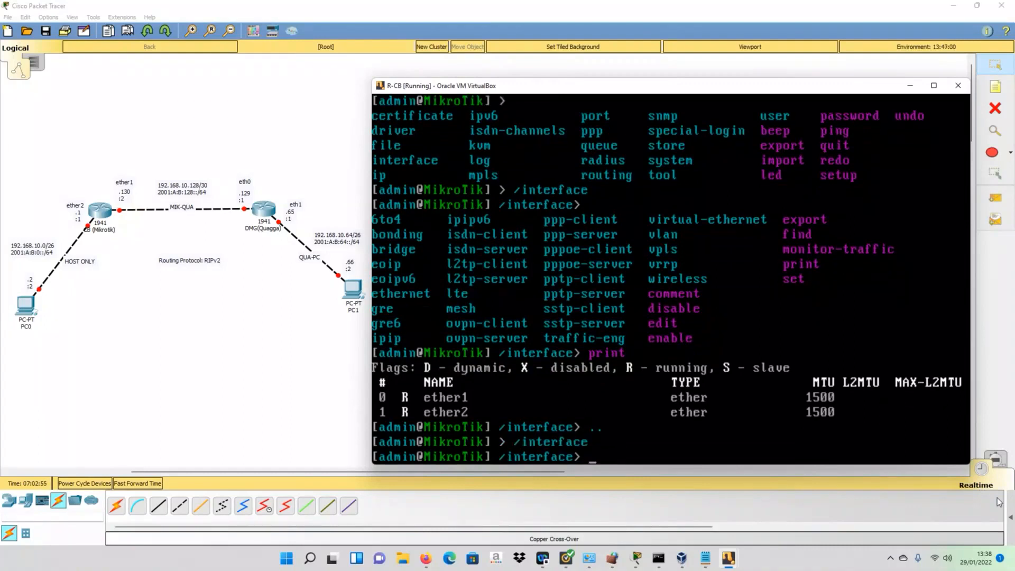
text(/)
key(Return)
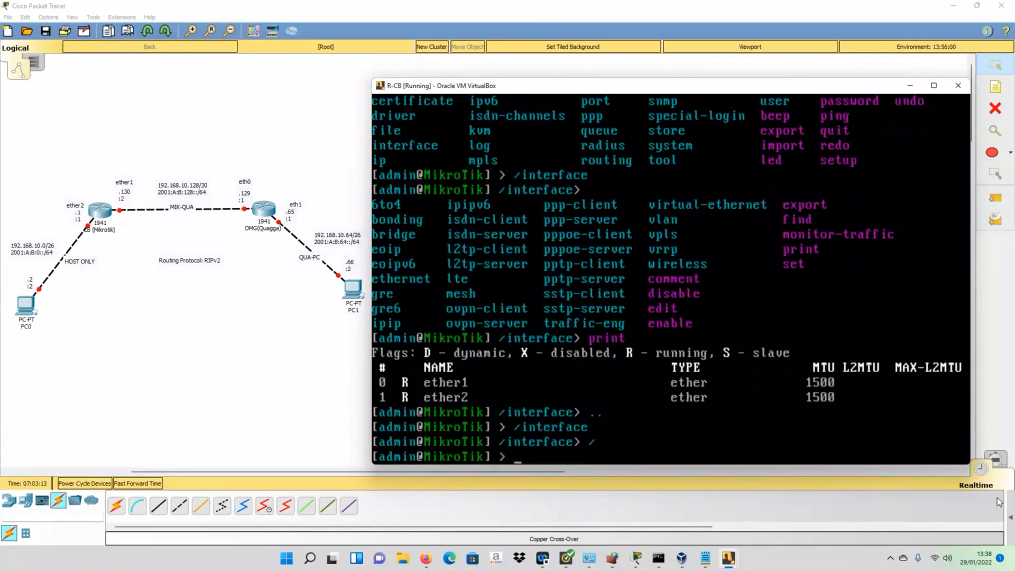
text(/)
text(rou)
key(BackSpace)
key(BackSpace)
key(BackSpace)
key(BackSpace)
key(BackSpace)
- List the interface submenu commands, enter interface gre, then go back up twice with '..'
text(interface)
key(Tab)
key(Tab)
key(Return)
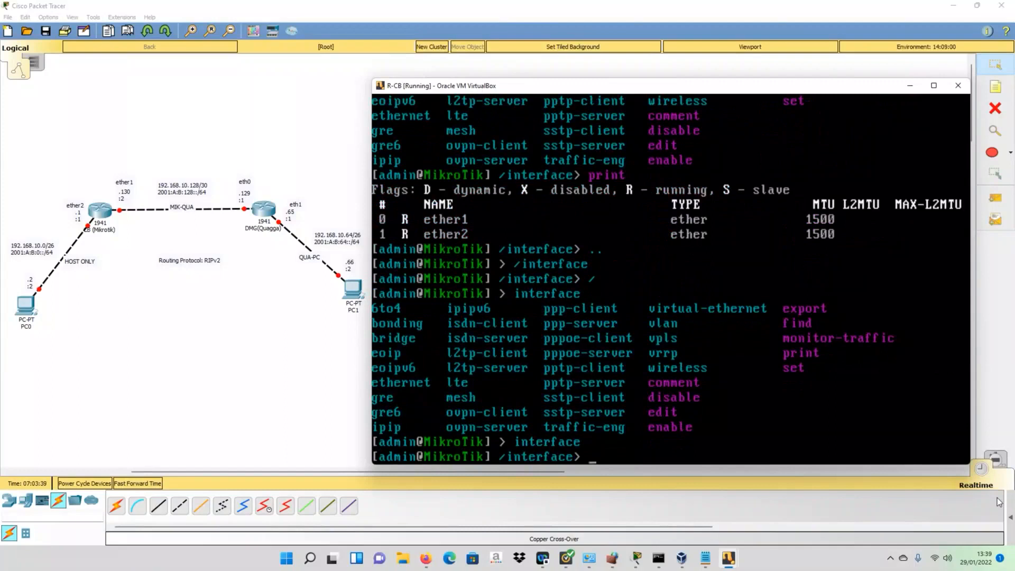
text(gre)
key(Return)
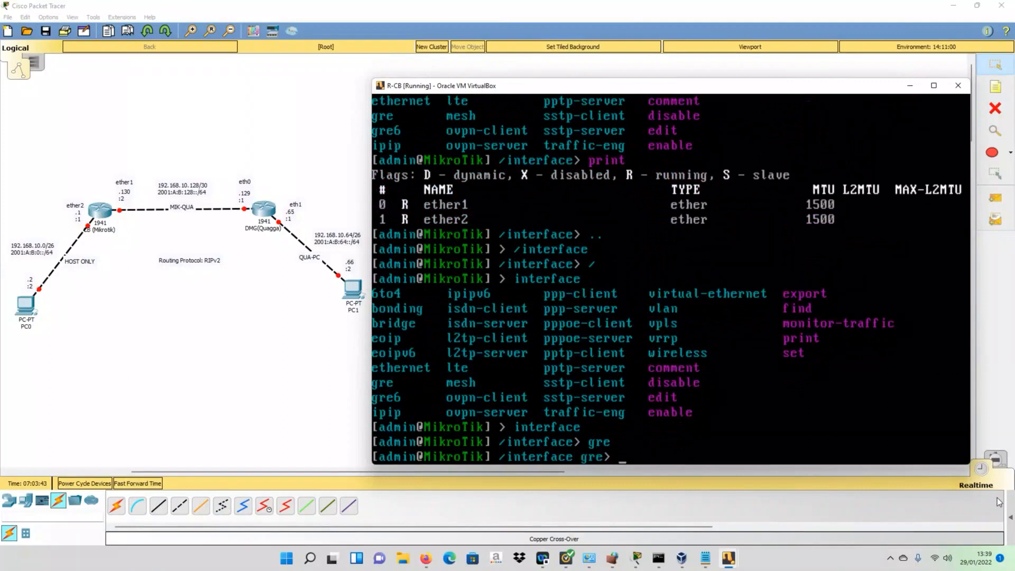
text(..)
key(Return)
text(..)
key(Return)
- Re-enter interface gre, then return to the root menu with '/'
text(interface)
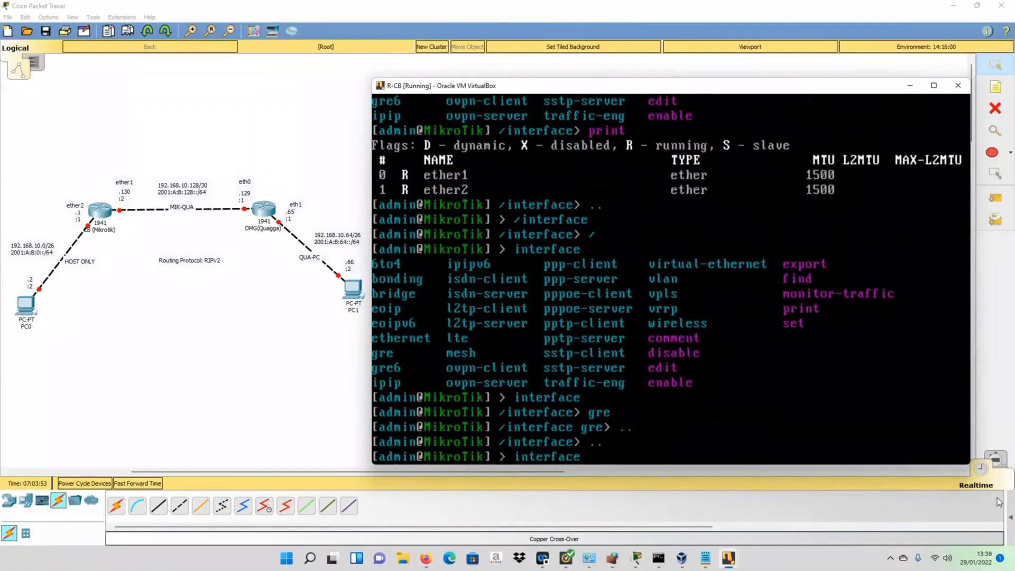
key(Return)
text(gre)
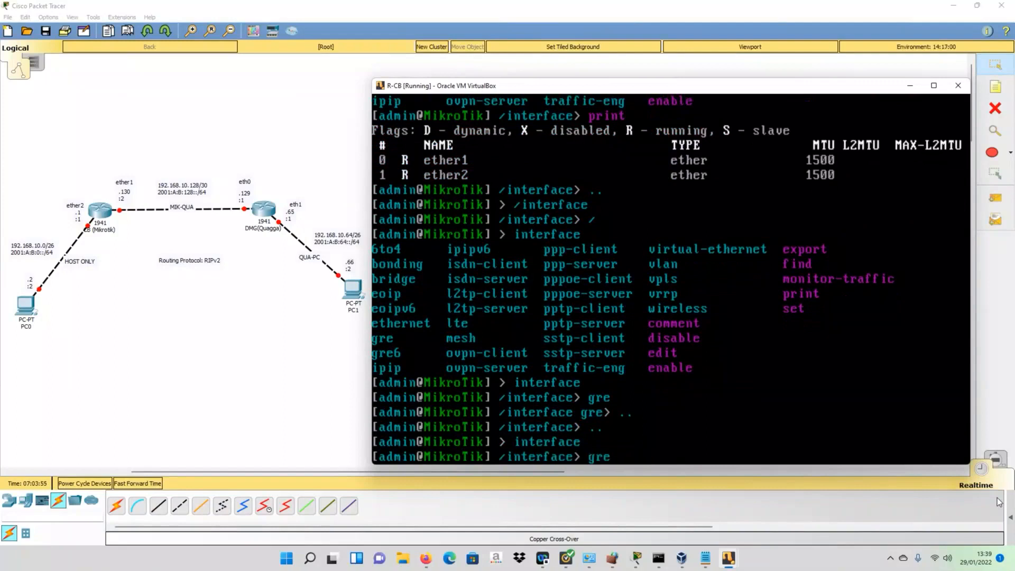
key(Return)
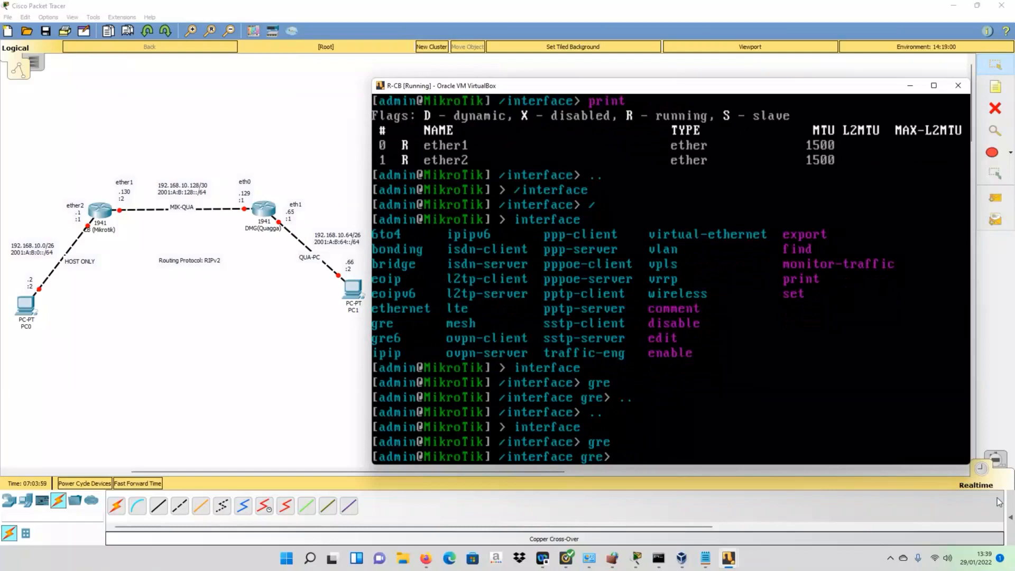
text(/)
key(Return)
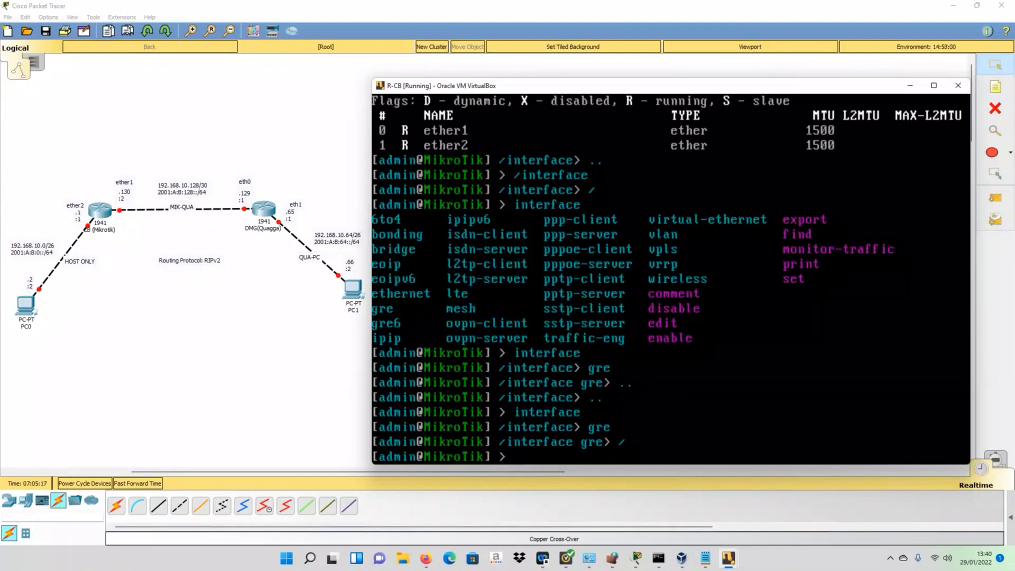
- List the top-level commands, delete the typed 'ip', and Tab-complete '/int' to /interface
key(Tab)
key(Tab)
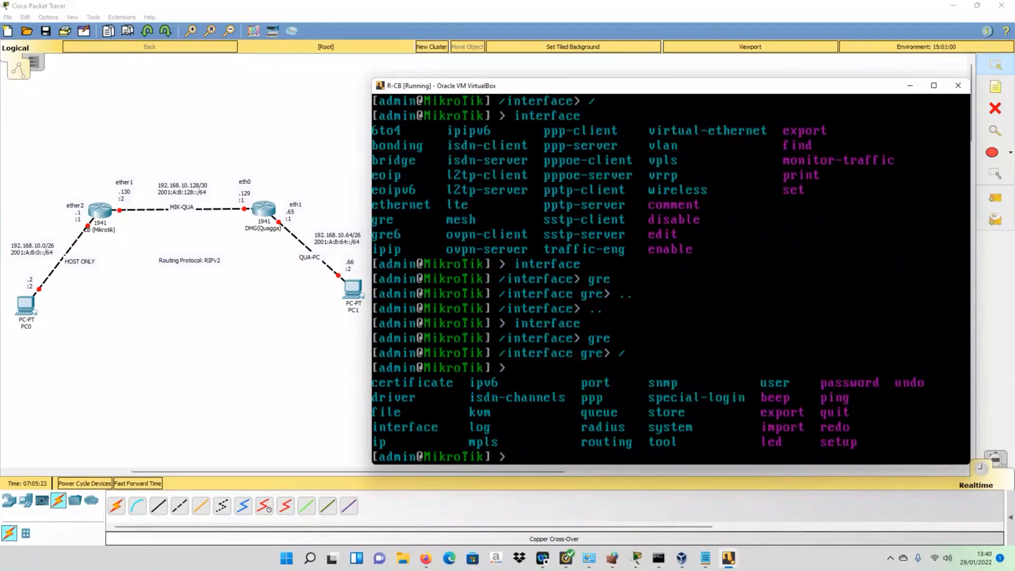
text(ip)
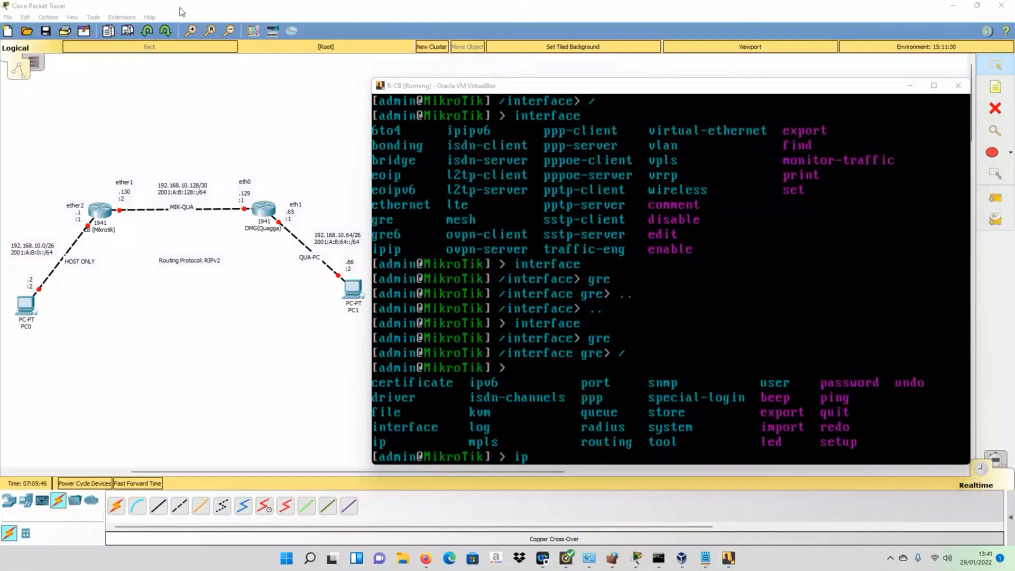
click(549, 449)
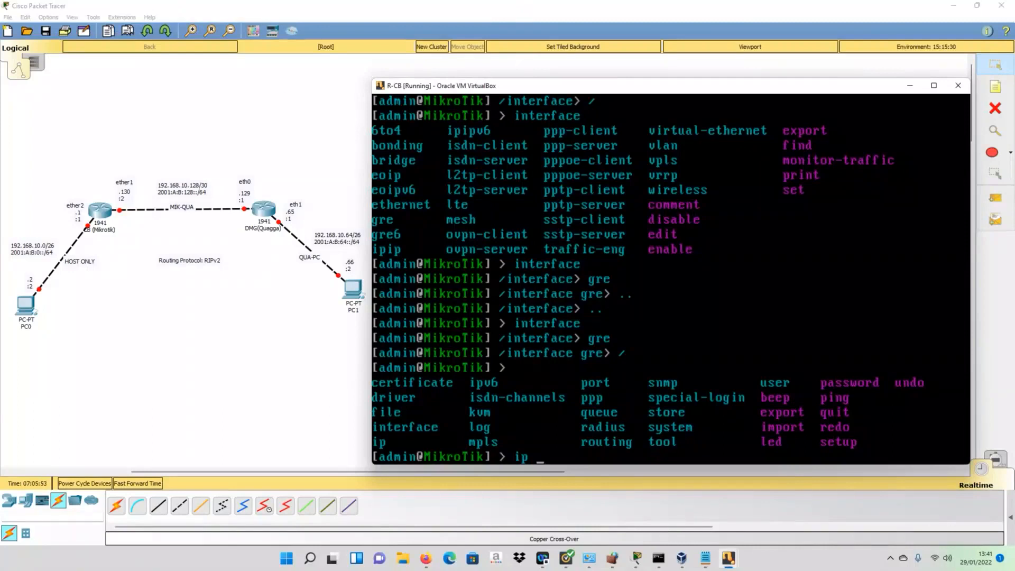
key(BackSpace)
key(BackSpace)
text(/int)
key(Tab)
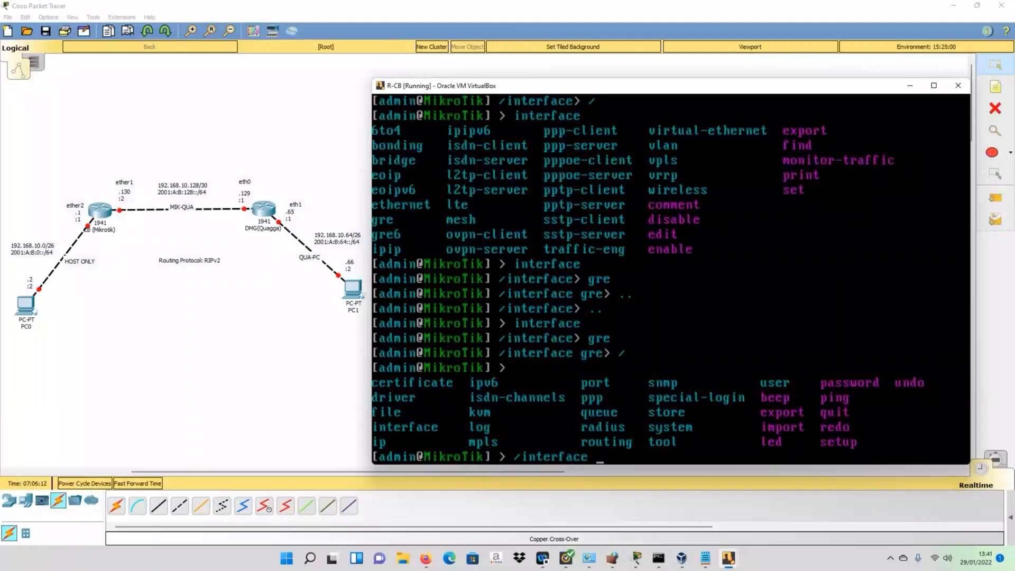
- Run /interface print to list ether1 and ether2
key(BackSpace)
key(BackSpace)
key(BackSpace)
key(BackSpace)
key(BackSpace)
key(BackSpace)
key(BackSpace)
key(BackSpace)
key(BackSpace)
key(BackSpace)
text(interface pr)
key(Tab)
key(Return)
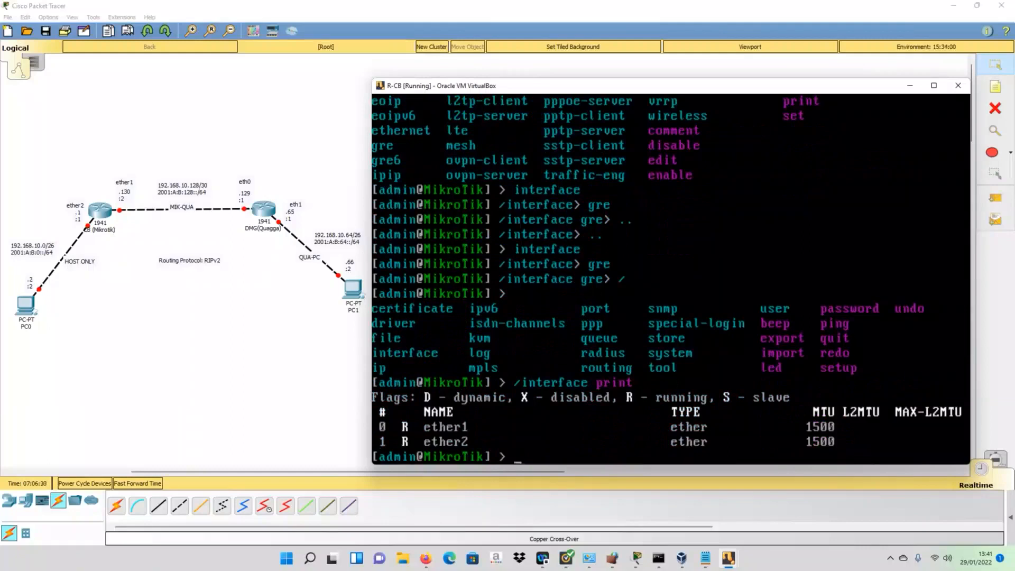
- Print interfaces from inside /interface, return to root, and rerun the recalled /interface print
text(/interface)
key(Return)
text(print)
key(Return)
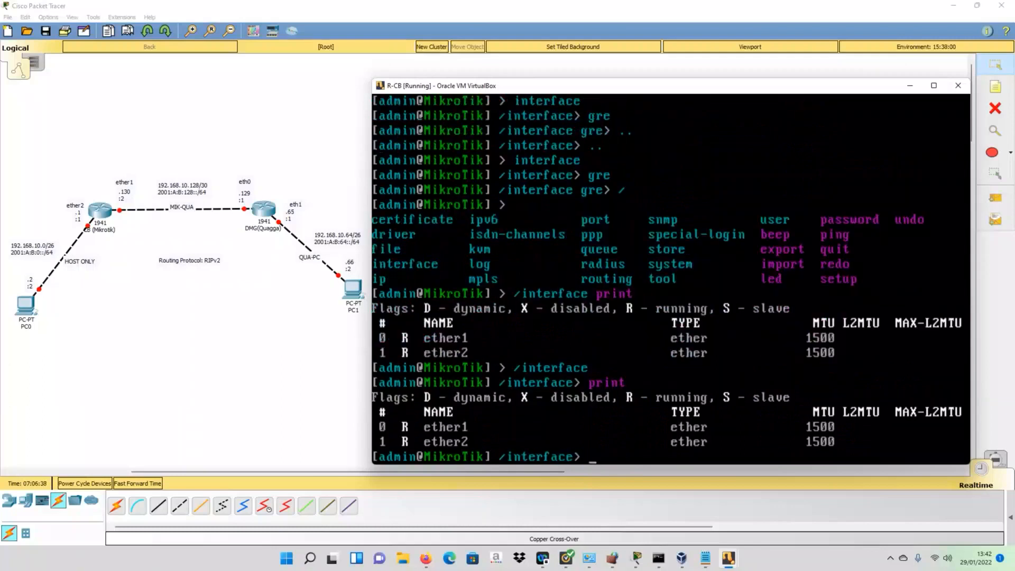
text(/)
key(Return)
key(Up)
key(Up)
key(Up)
key(Up)
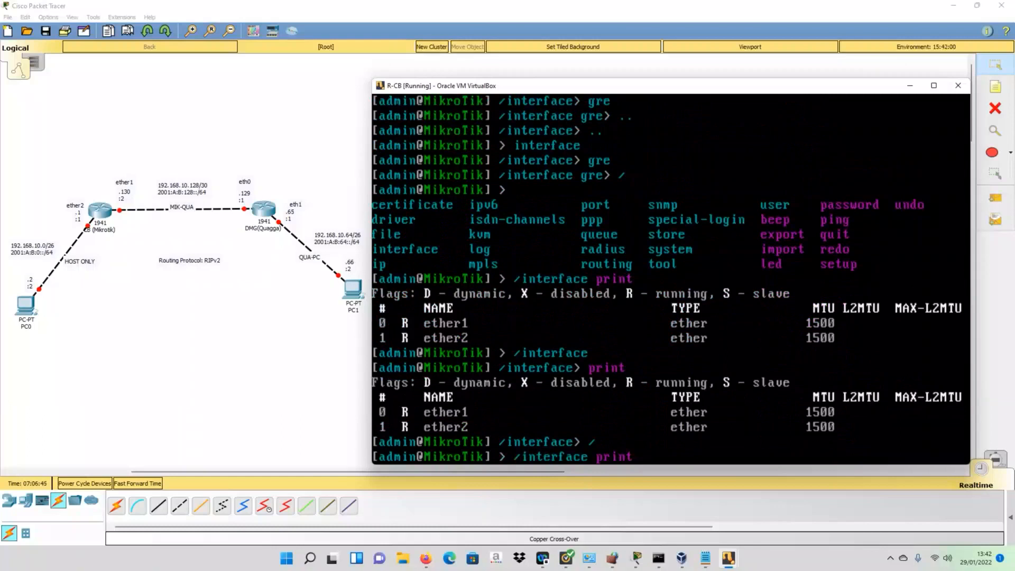
key(Return)
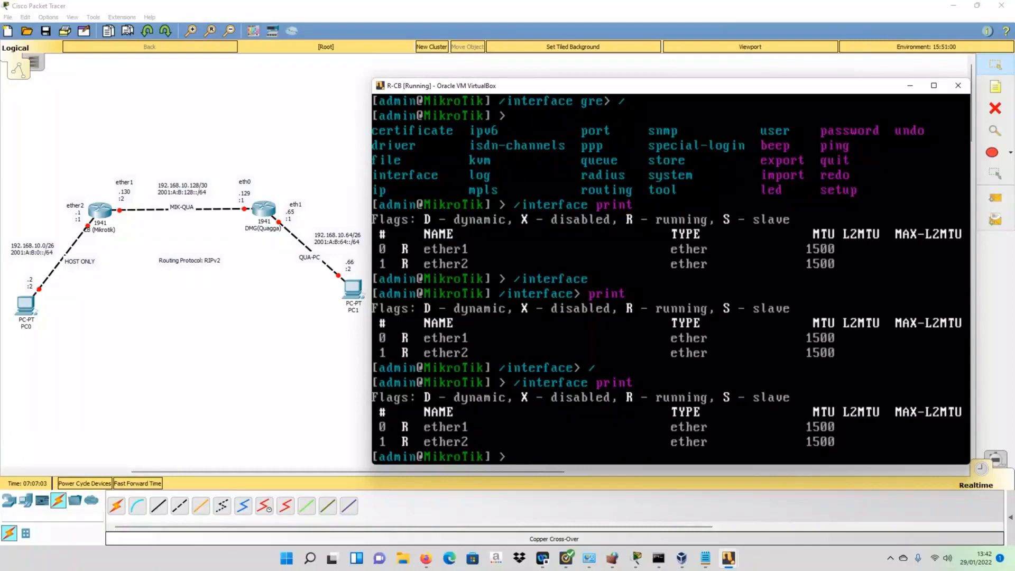
- Start an ip address add command, correcting a mistyped parameter and listing its options
text(ip ad)
key(Tab)
text(add)
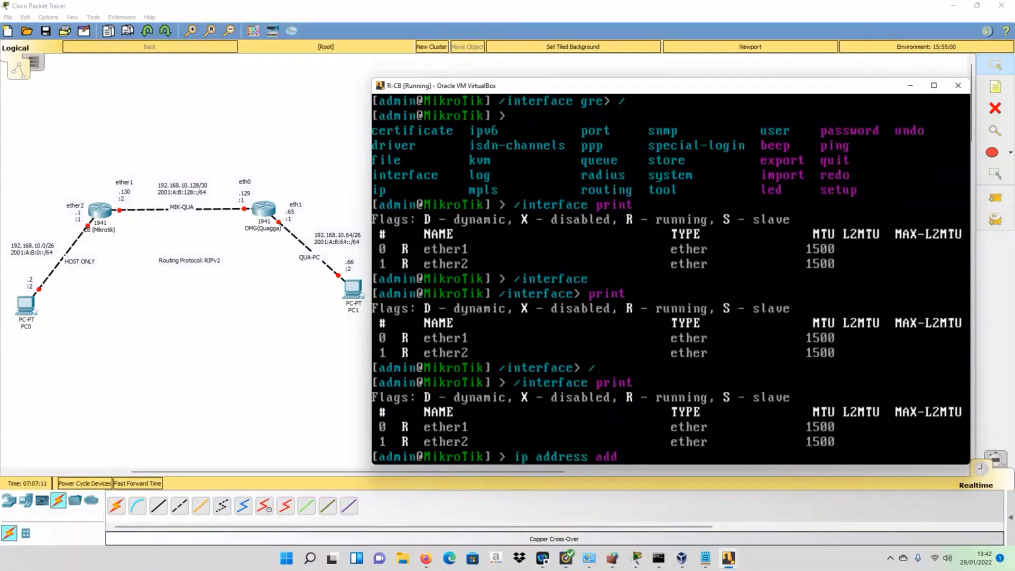
text( add)
key(Tab)
key(BackSpace)
key(BackSpace)
key(BackSpace)
key(BackSpace)
key(BackSpace)
key(BackSpace)
key(BackSpace)
key(BackSpace)
key(BackSpace)
key(BackSpace)
key(BackSpace)
key(BackSpace)
key(BackSpace)
key(Tab)
key(Tab)
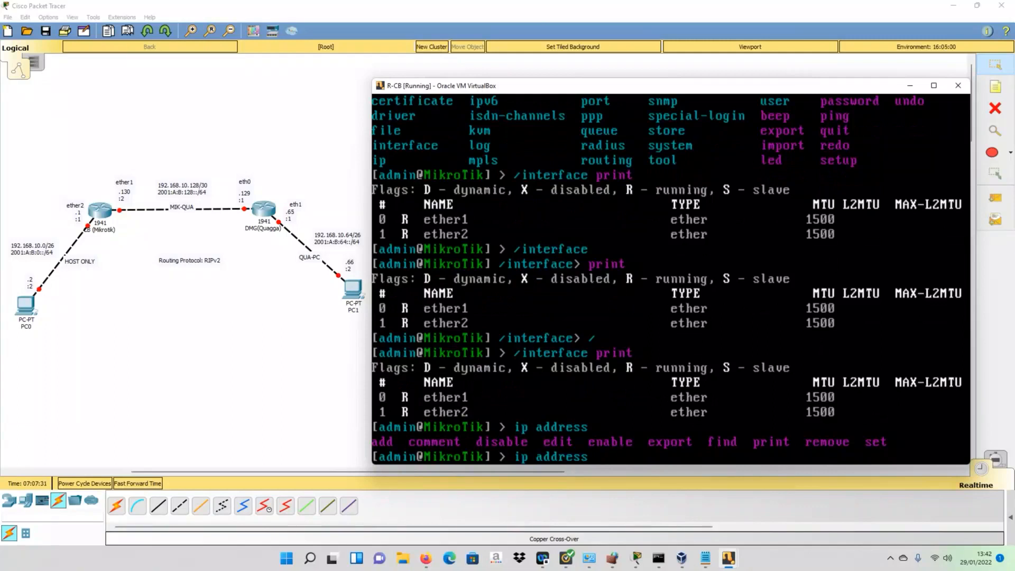
text(add)
key(Tab)
key(Tab)
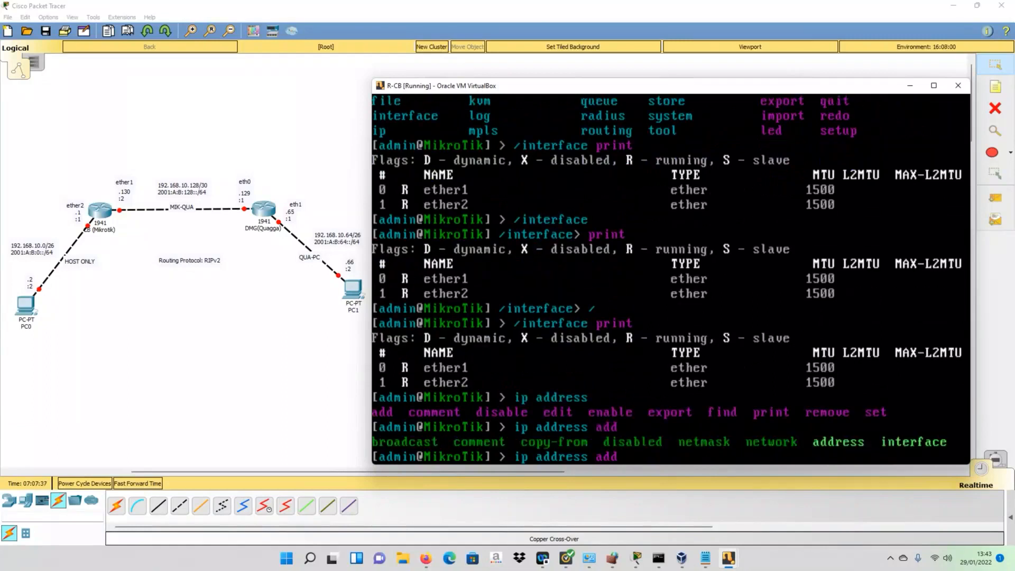
- Add address 192.168.10.130/30 on interface ether1
text(add)
key(Tab)
text(192.168)
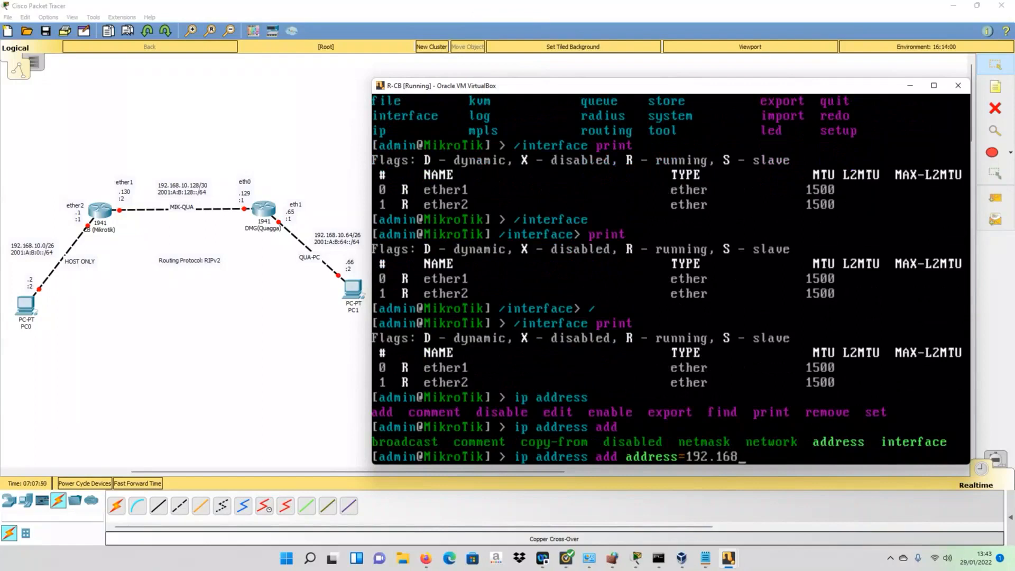
text(.10.130/30)
text(inter)
key(Tab)
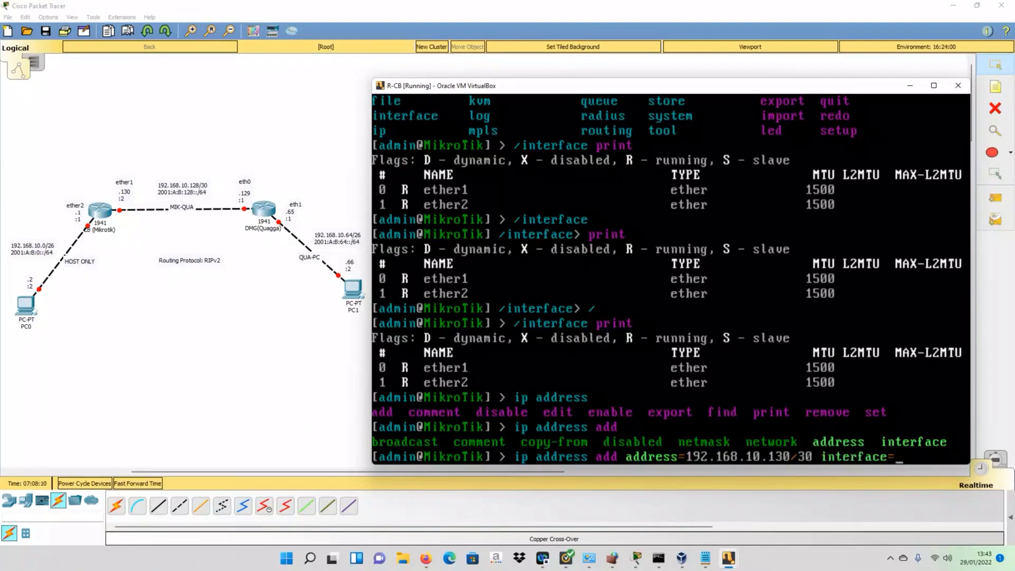
text(ether1)
key(Return)
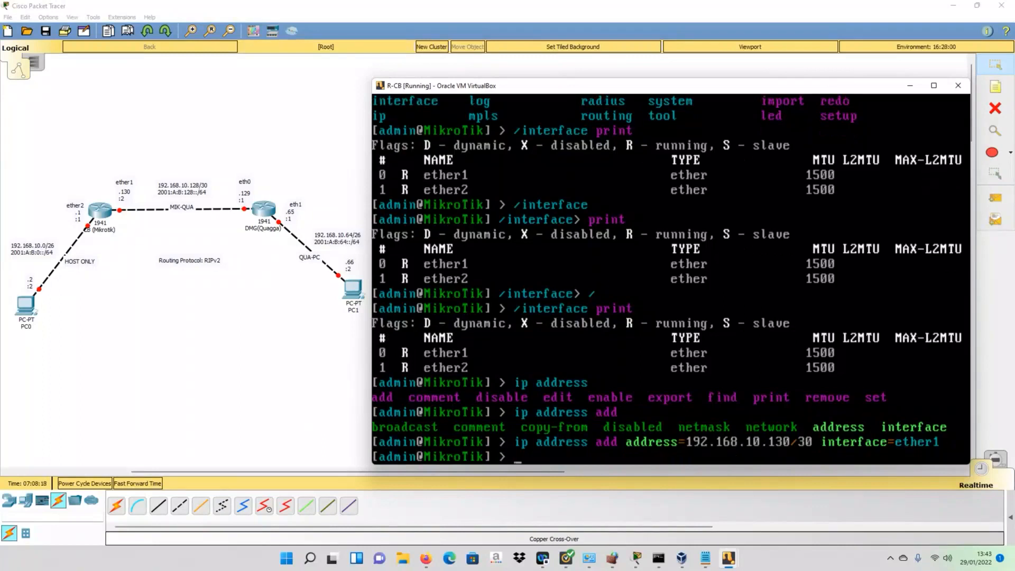
- Add IPv6 address 2001:A:B:128::2/64 to interface ether1 on R-CB
text(ipv6 address add address=)
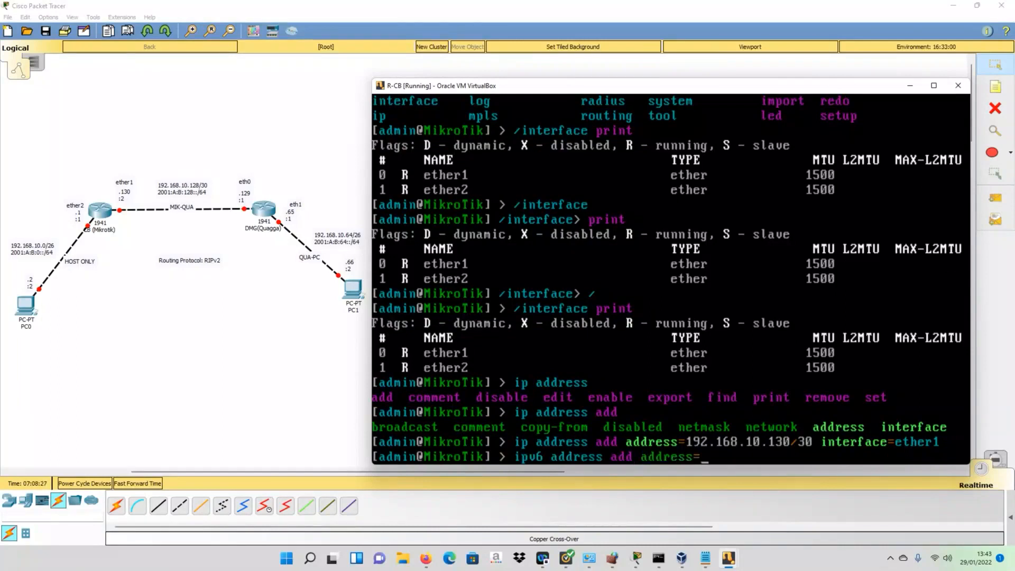
text(2001:A:B:128)
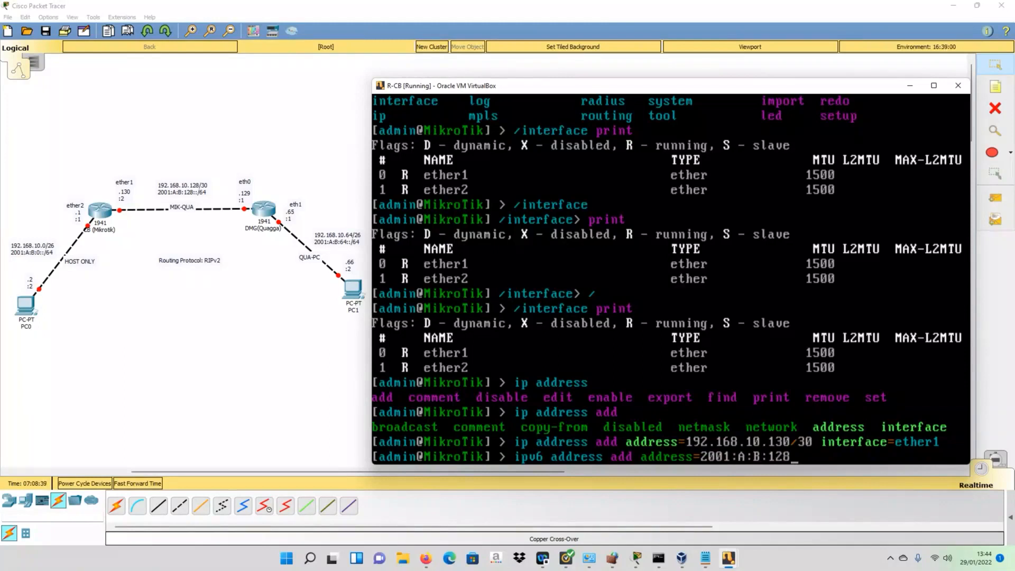
text(::/)
key(Left)
key(Left)
key(Left)
text(2)
key(Right)
key(Right)
key(Right)
text(interface=)
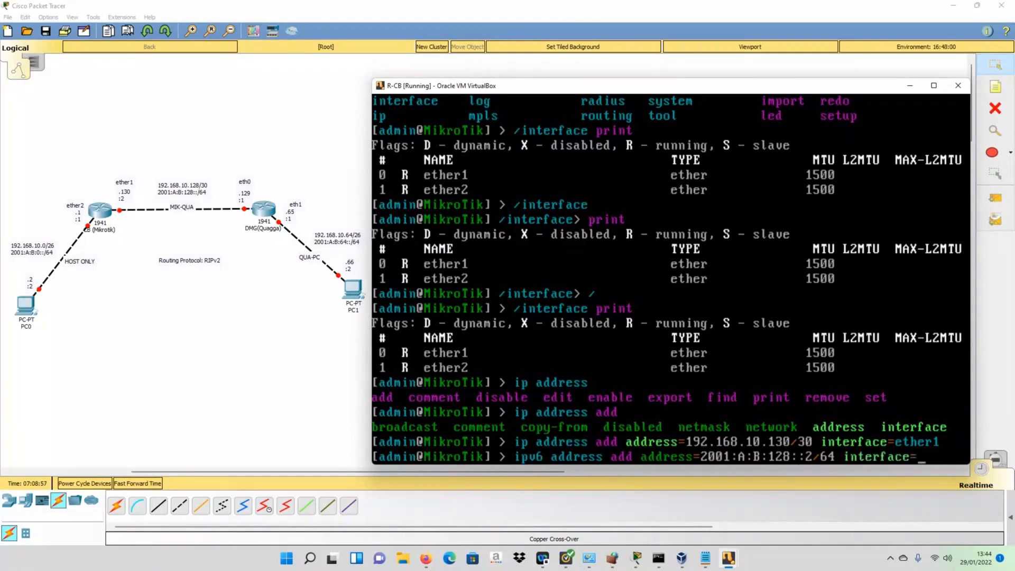
text(ether1)
key(Return)
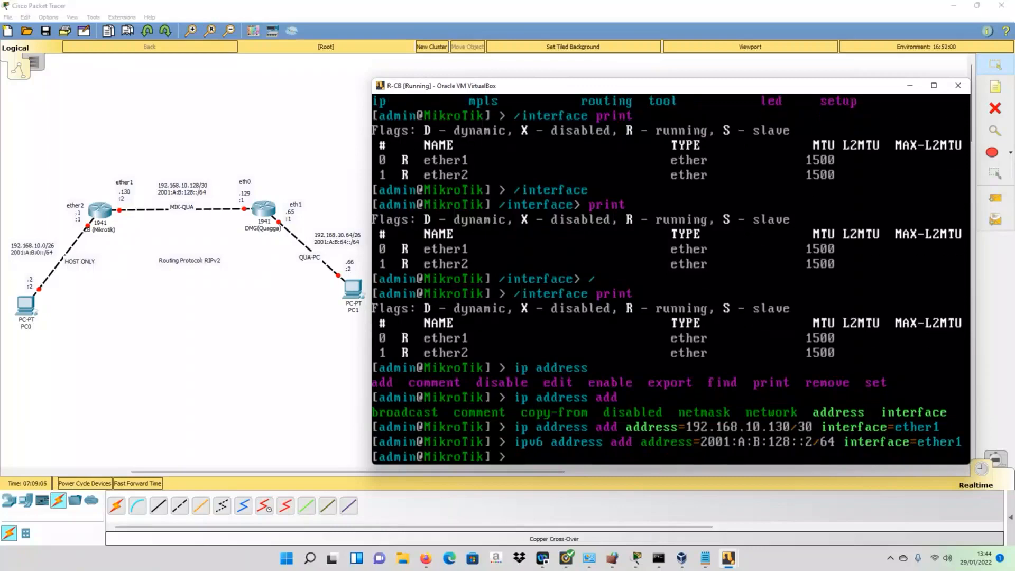
- Reuse the earlier ip address add command to assign 192.168.10.1/26 to ether2
key(Up)
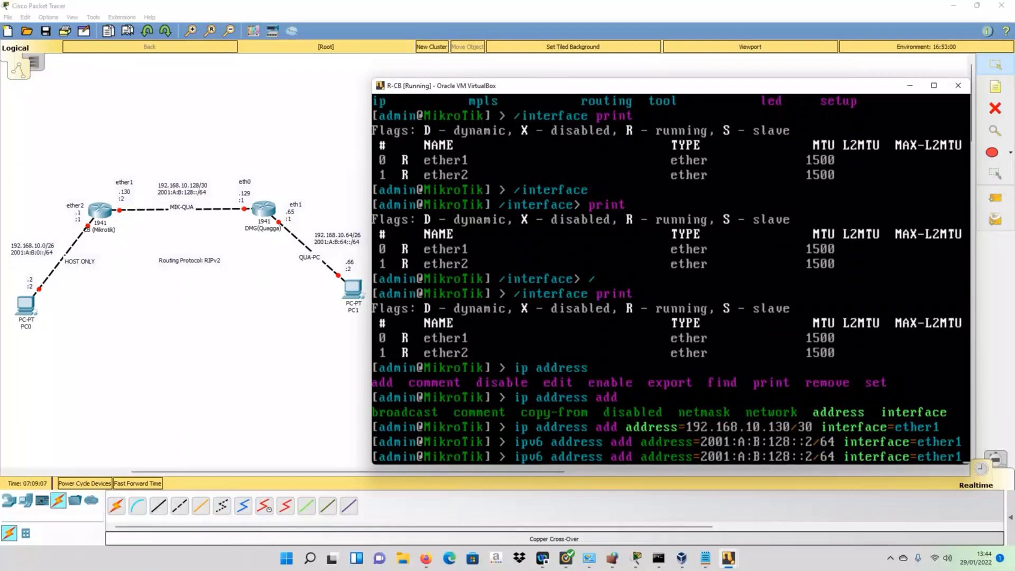
key(Up)
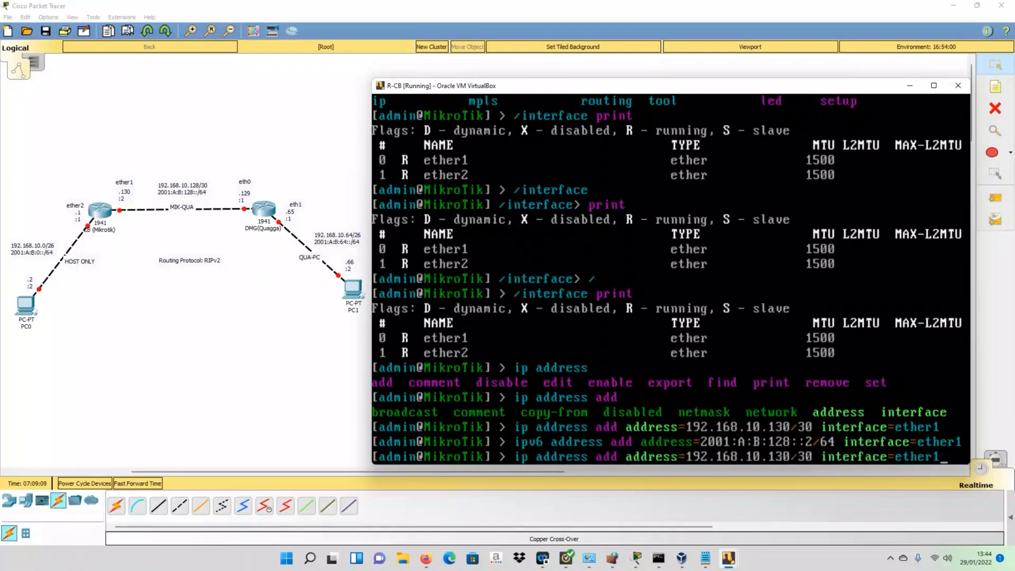
key(BackSpace)
text(2)
key(Right)
key(Right)
key(Right)
key(Right)
key(BackSpace)
key(BackSpace)
key(BackSpace)
key(BackSpace)
key(BackSpace)
key(BackSpace)
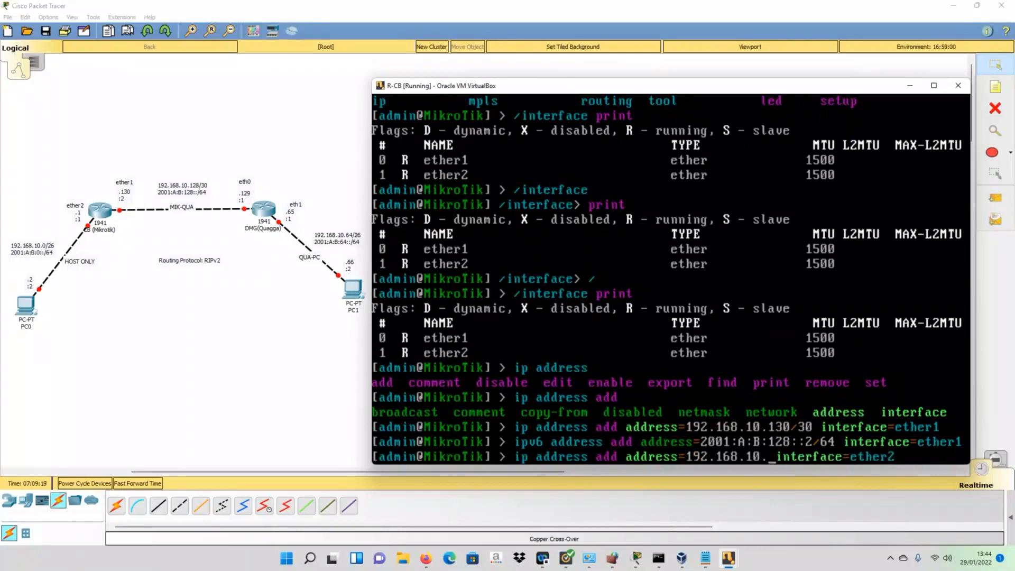
text(1/26)
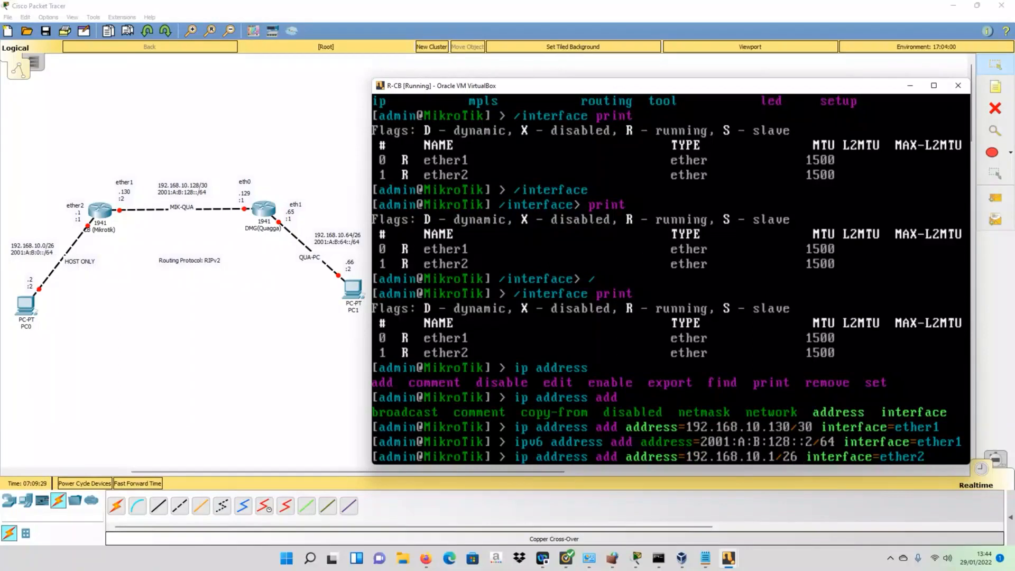
key(Return)
key(Up)
key(Up)
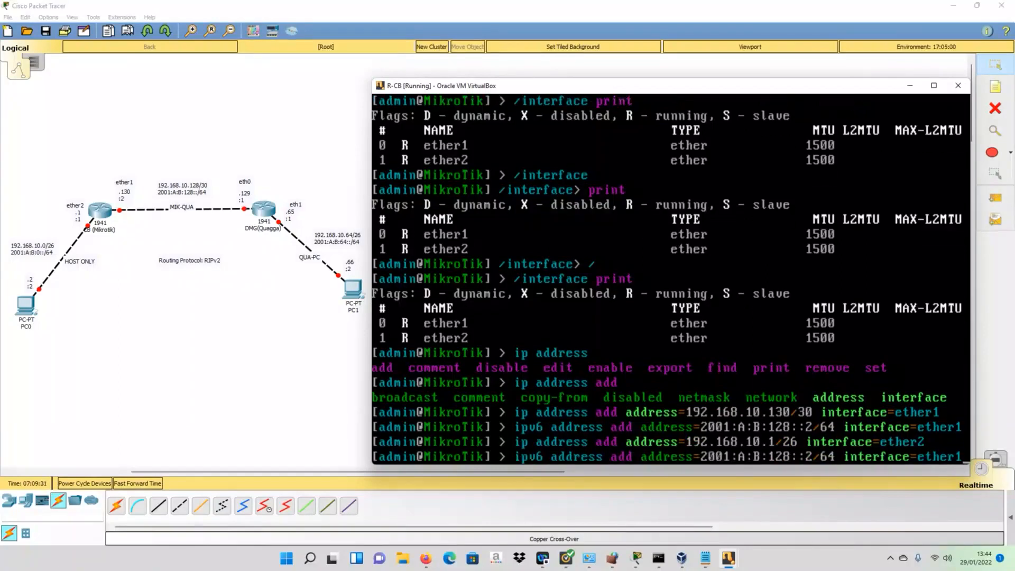
- Edit the recalled IPv6 command to add 2001:A:B:0::1/64 on interface ether2
key(Left)
key(Left)
key(Left)
key(Left)
key(Left)
key(Left)
key(Left)
key(Left)
key(Left)
key(Left)
key(Left)
key(Left)
key(Left)
key(Left)
key(Left)
key(Left)
key(Left)
key(Left)
key(Left)
key(Left)
key(BackSpace)
key(BackSpace)
key(BackSpace)
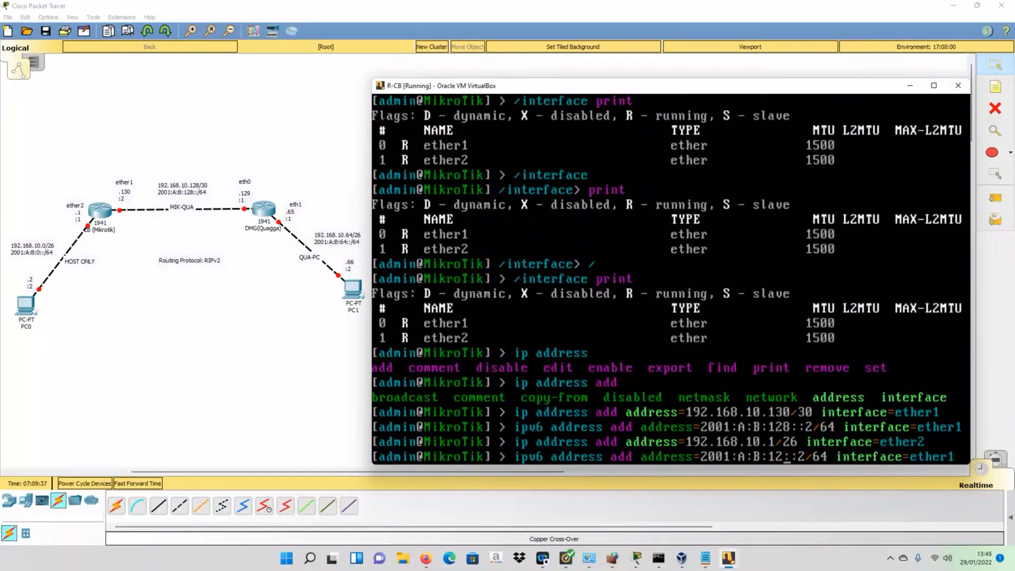
text(0)
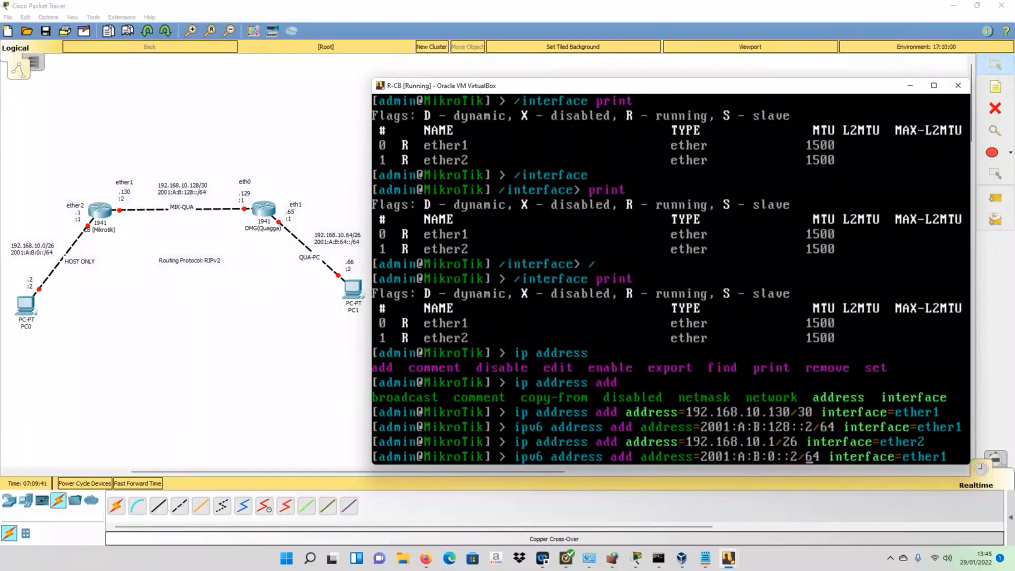
key(BackSpace)
text(1)
key(BackSpace)
key(BackSpace)
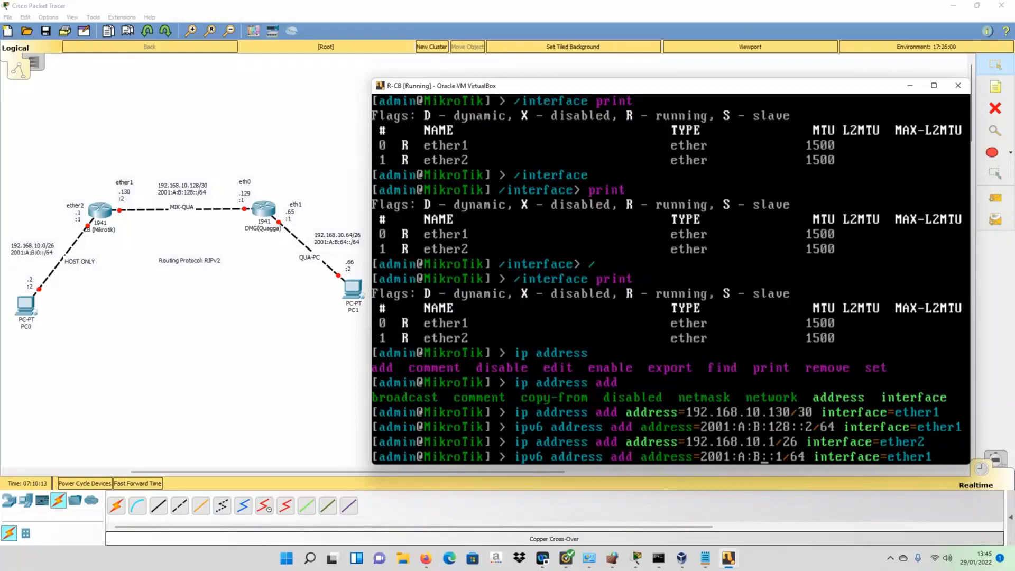
text(:0:)
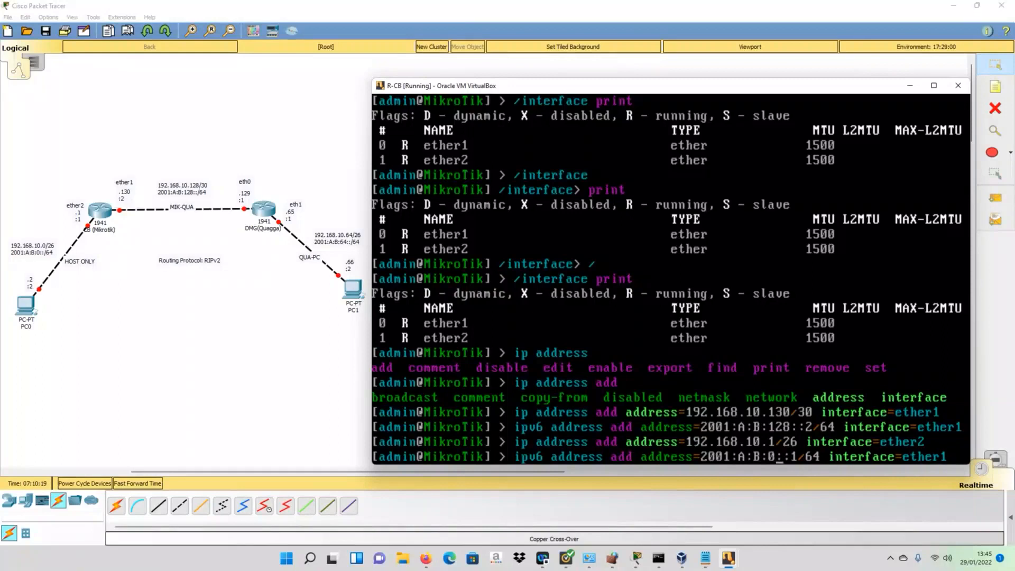
key(Right)
key(Right)
key(End)
key(BackSpace)
text(2)
key(Return)
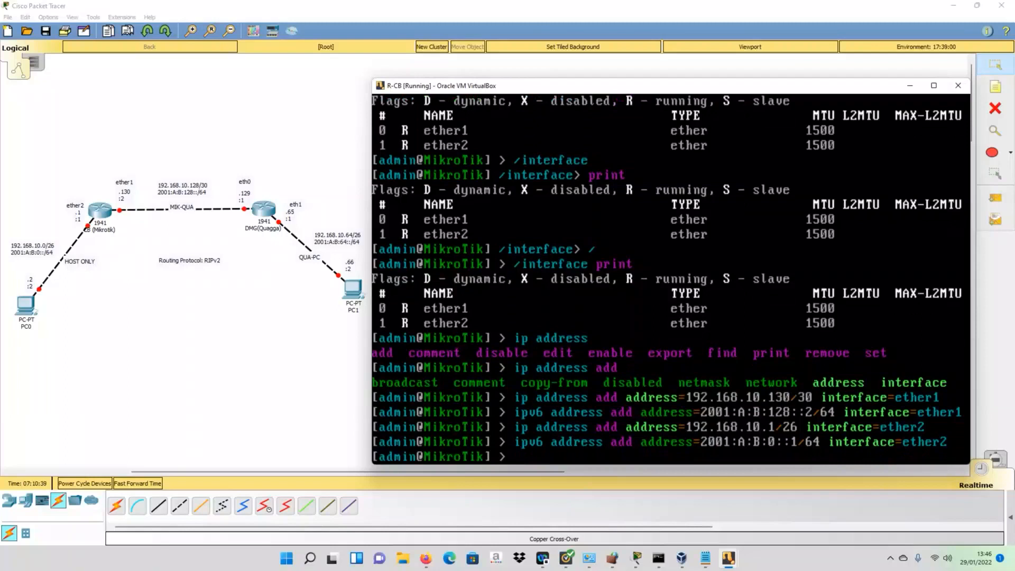
- List the router's addresses with 'ip address print' and 'ipv6 address print'
text(ip address print)
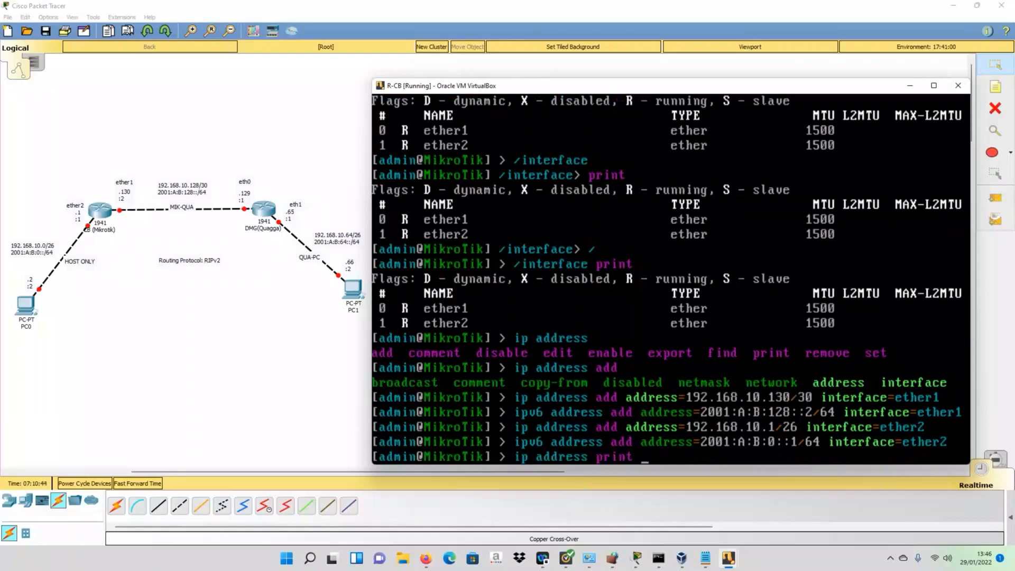
key(Return)
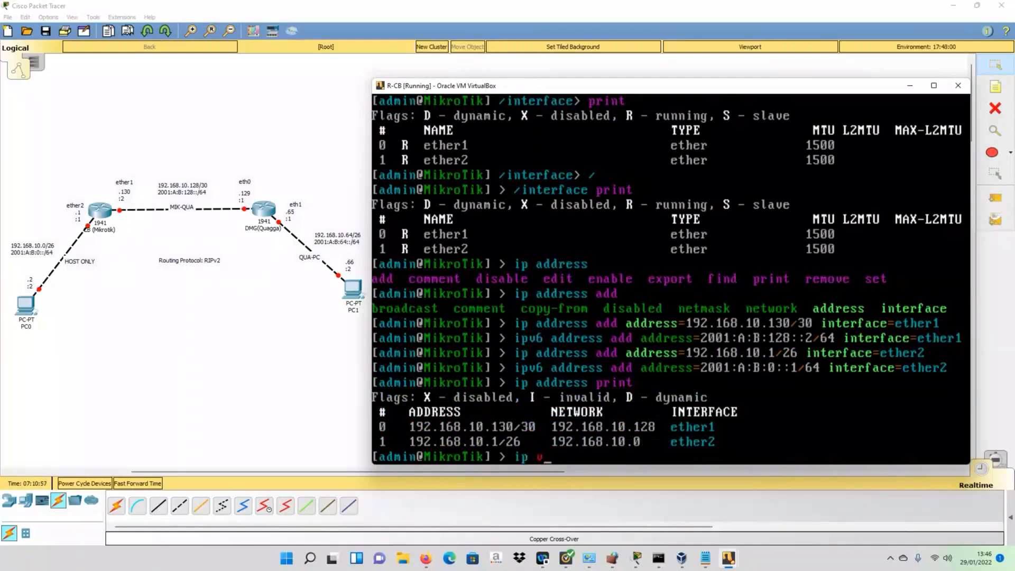
text(v6 a)
key(Tab)
text(print)
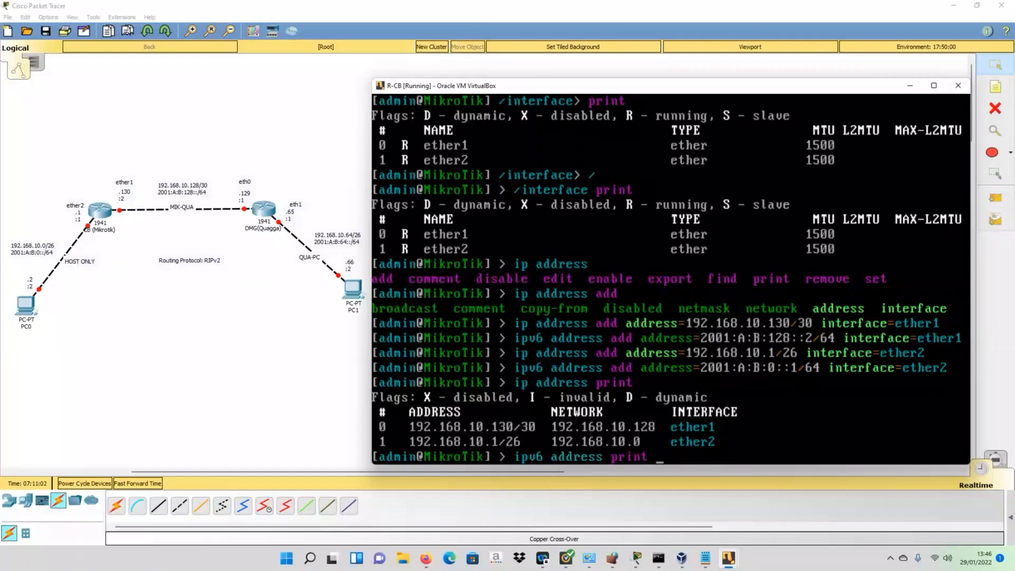
key(Return)
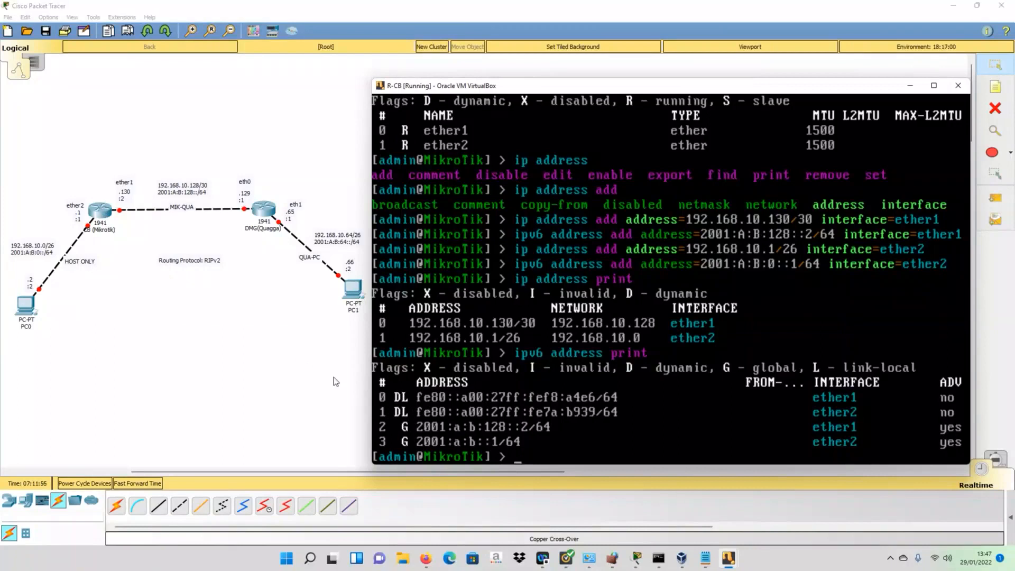
- Bring up the R-DMG VM window from the taskbar preview, then reposition and enlarge it
click(348, 413)
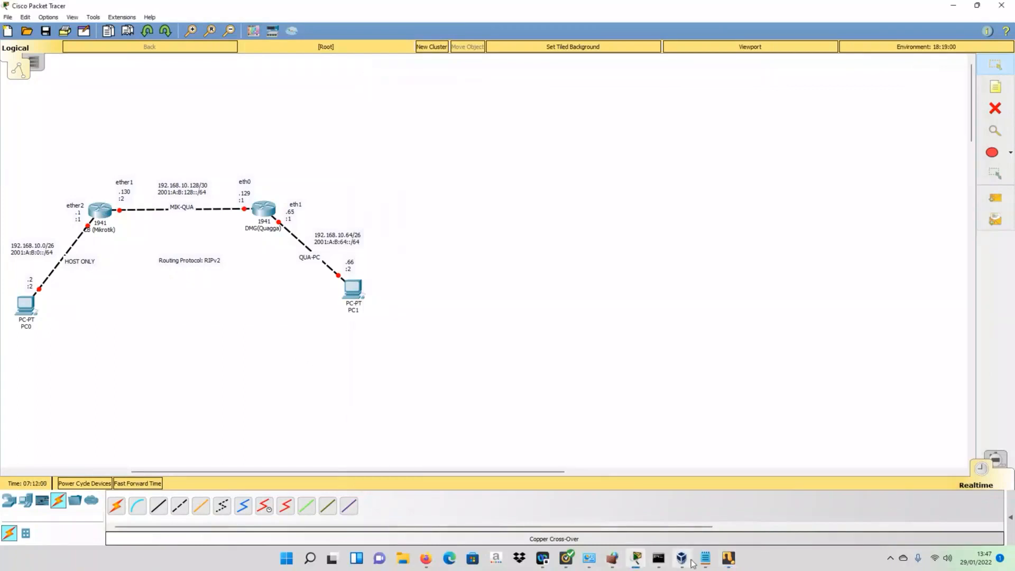
click(728, 557)
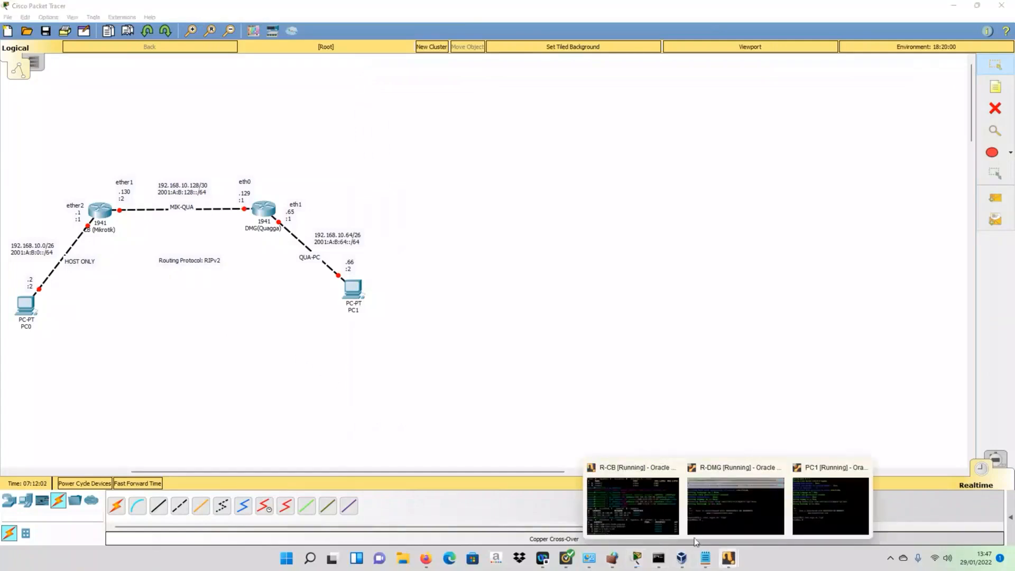
click(736, 500)
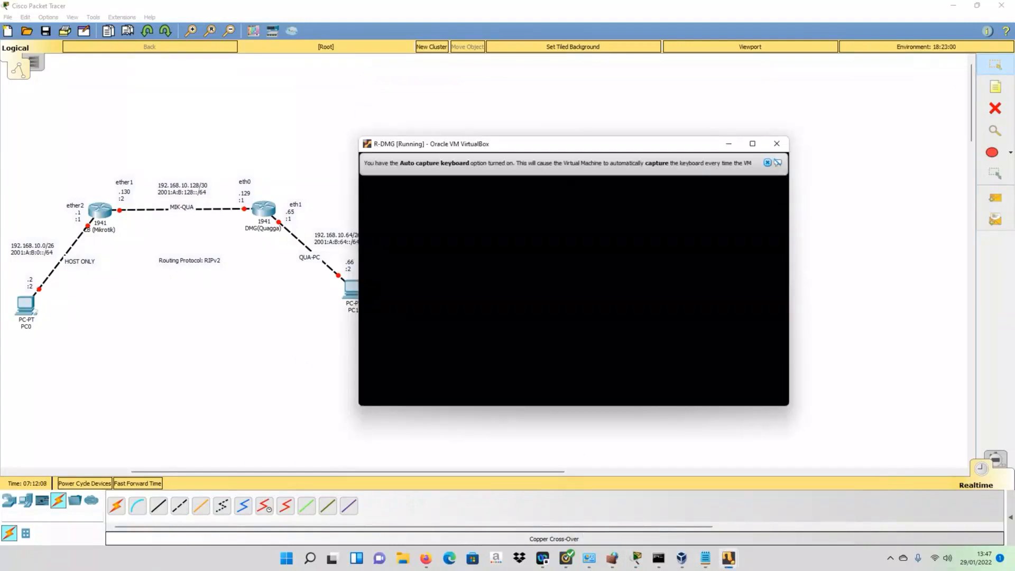
drag(585, 149, 607, 98)
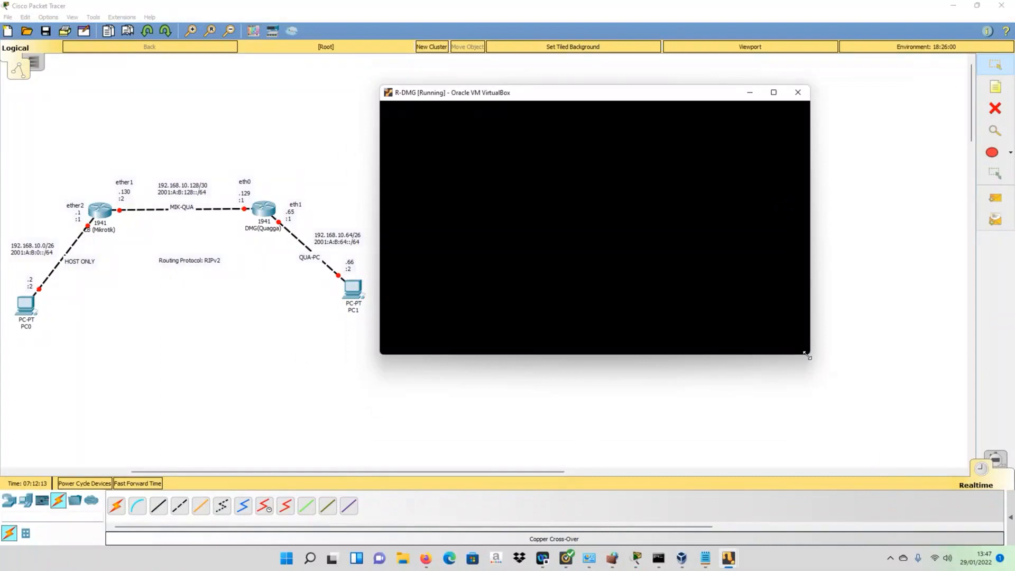
drag(807, 355, 942, 451)
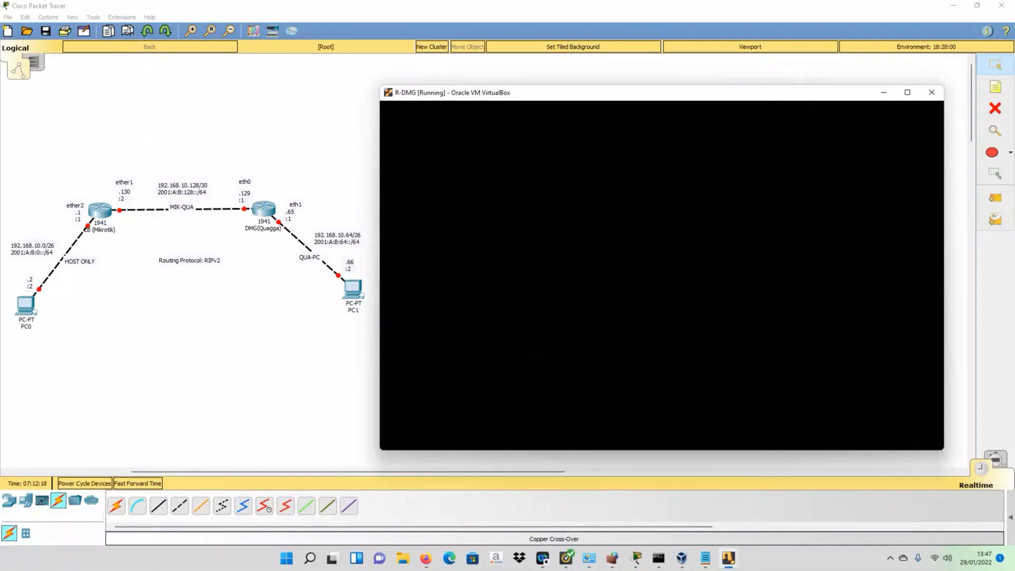
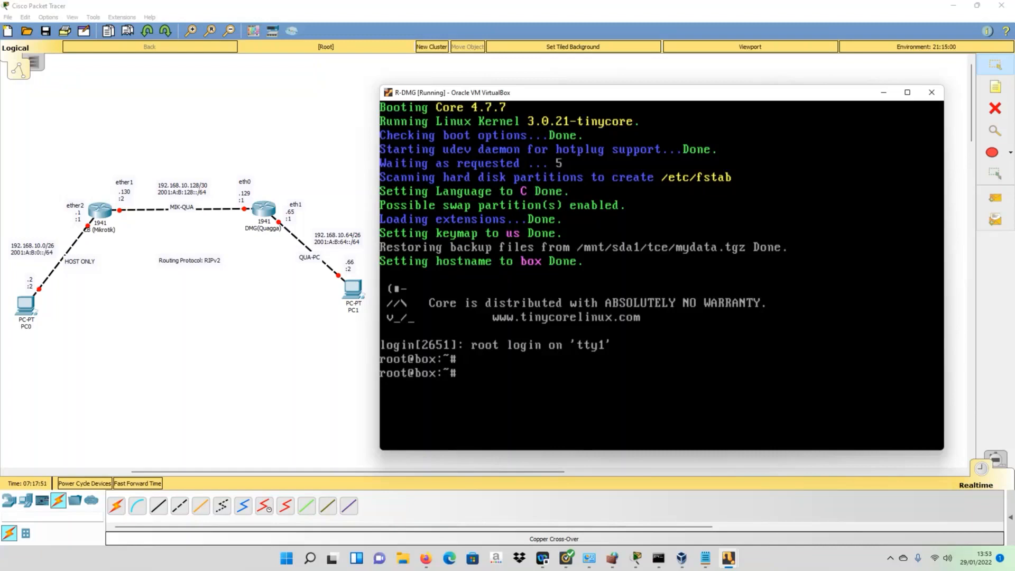
- List the files in /usr/local/etc/quagga/ and build a cat command for zebra.conf
text(cat /usr/local/etc/)
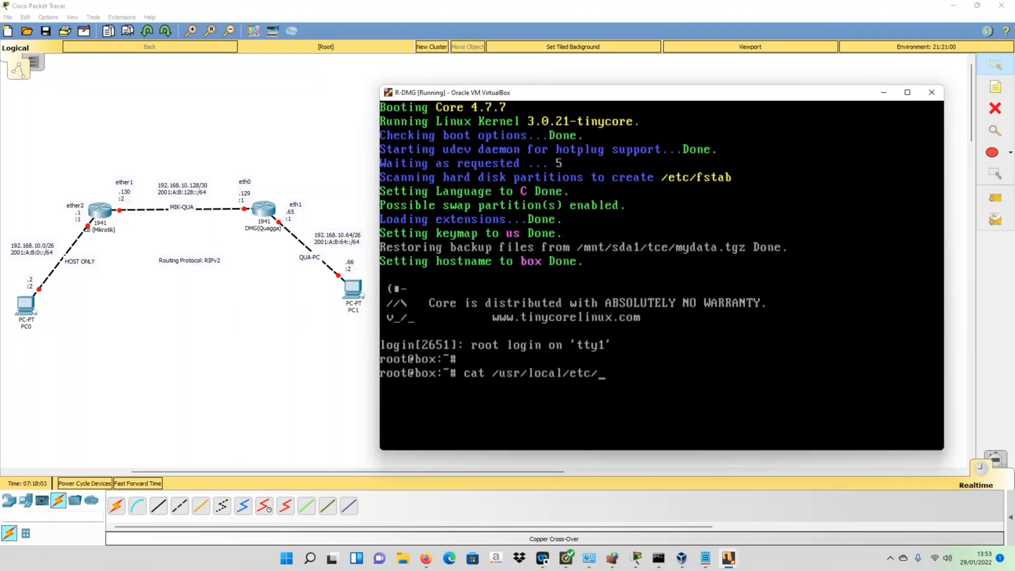
text(q)
key(Tab)
key(Tab)
key(Tab)
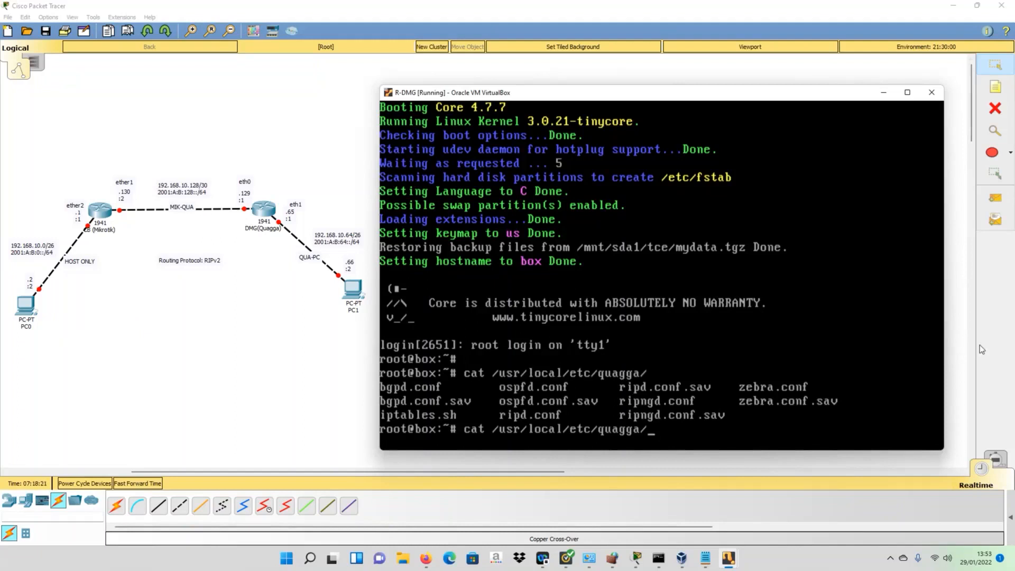
text(ze)
key(Tab)
- Print zebra.conf, showing hostname R-QUAGGA and the eth0/eth1 IPv4 and IPv6 addresses
key(Return)
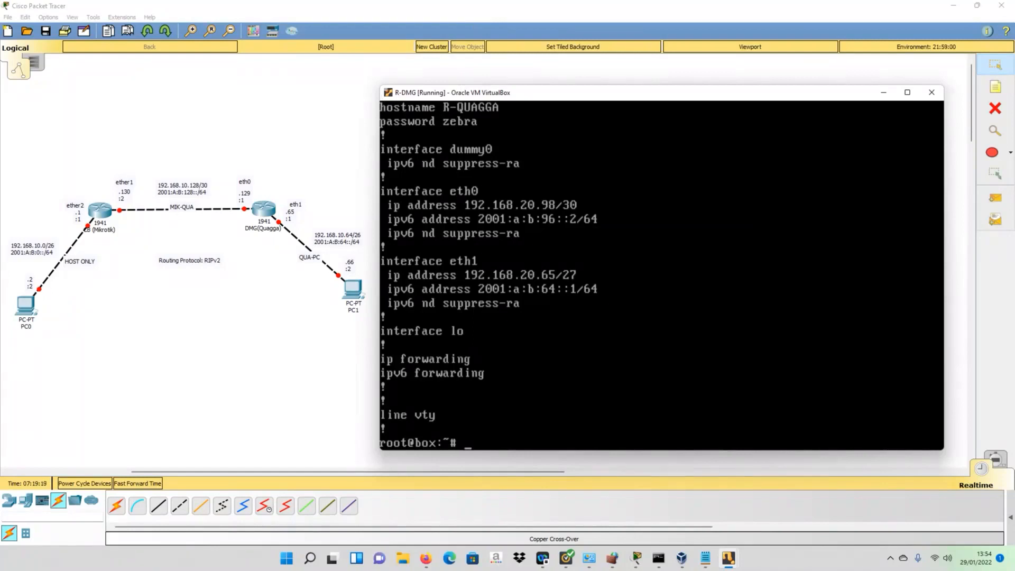
- Overwrite zebra.conf with a single password line using echo, then print it to confirm
text(echo "password)
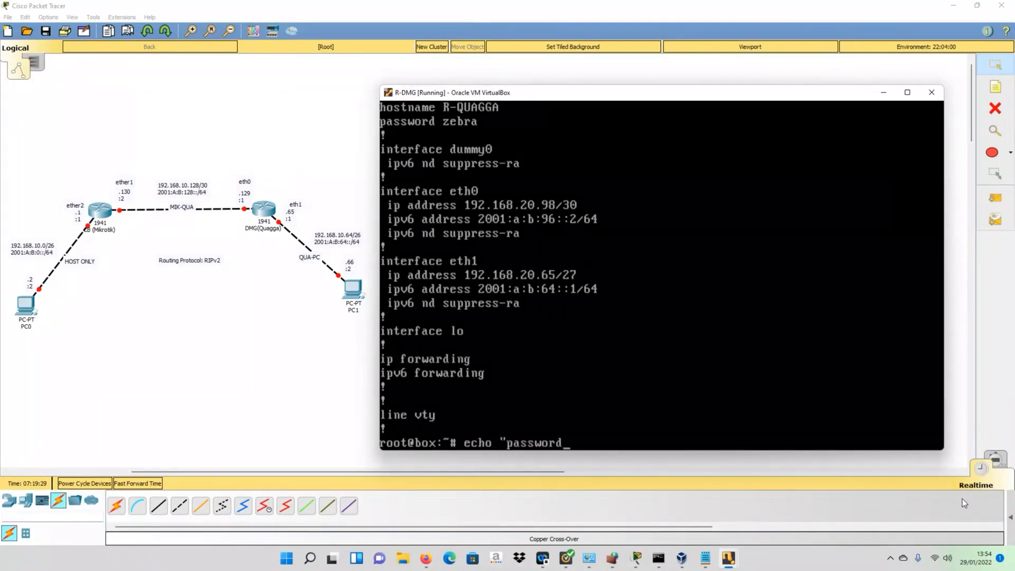
text( zebra" > /usr/local/e)
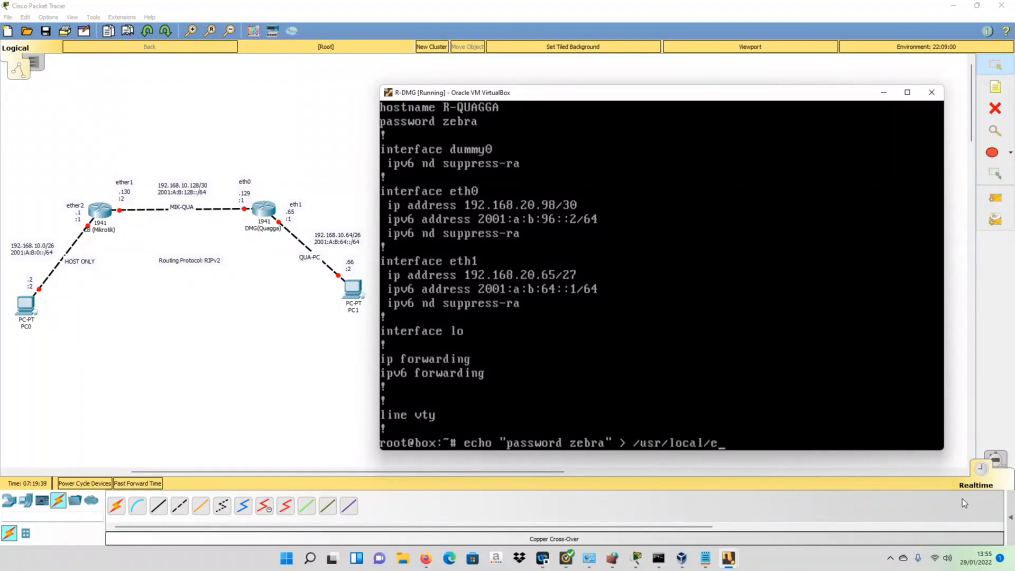
text(tc/qu)
key(Tab)
text(zebra.conf)
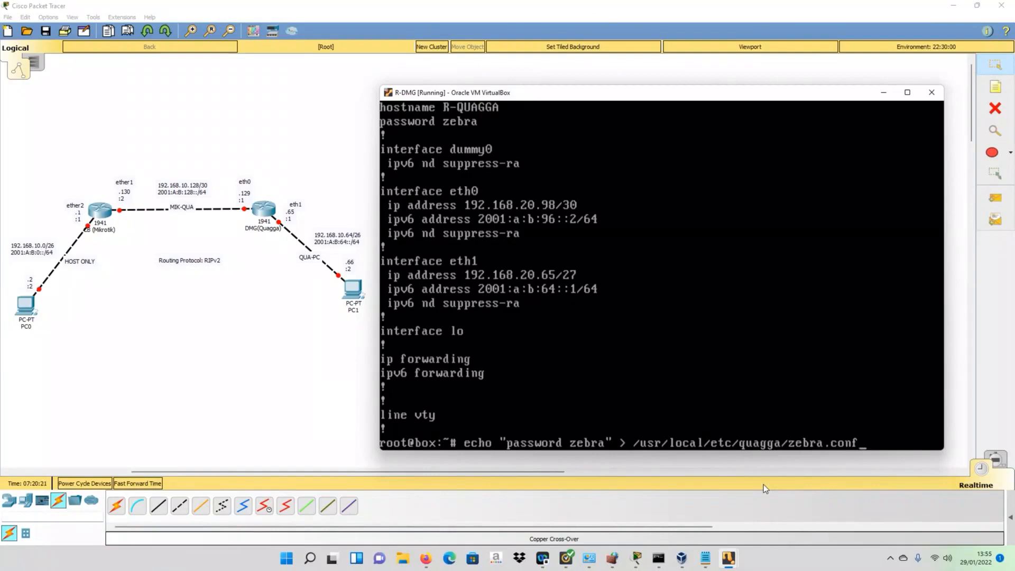
key(Return)
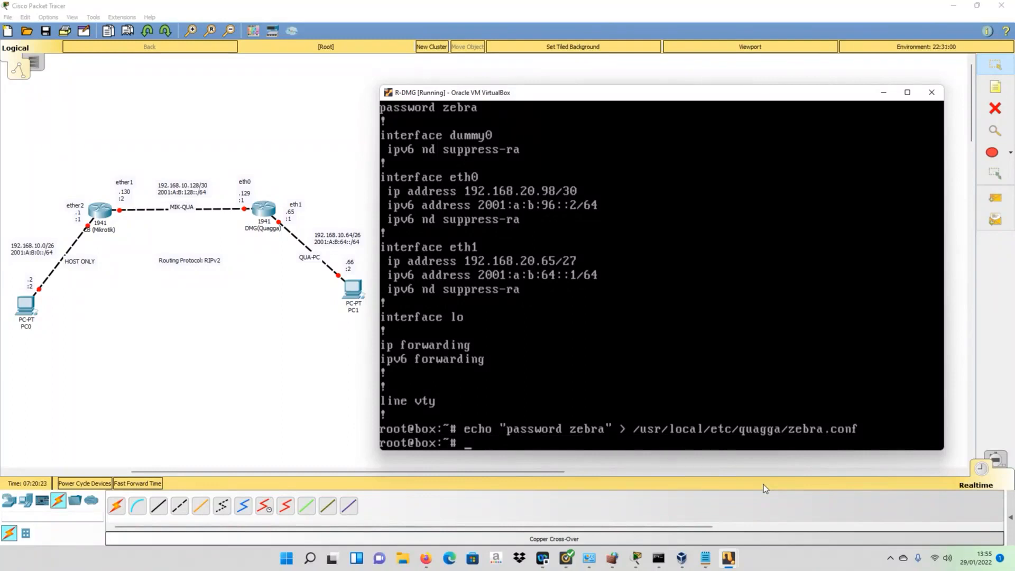
key(Up)
key(Up)
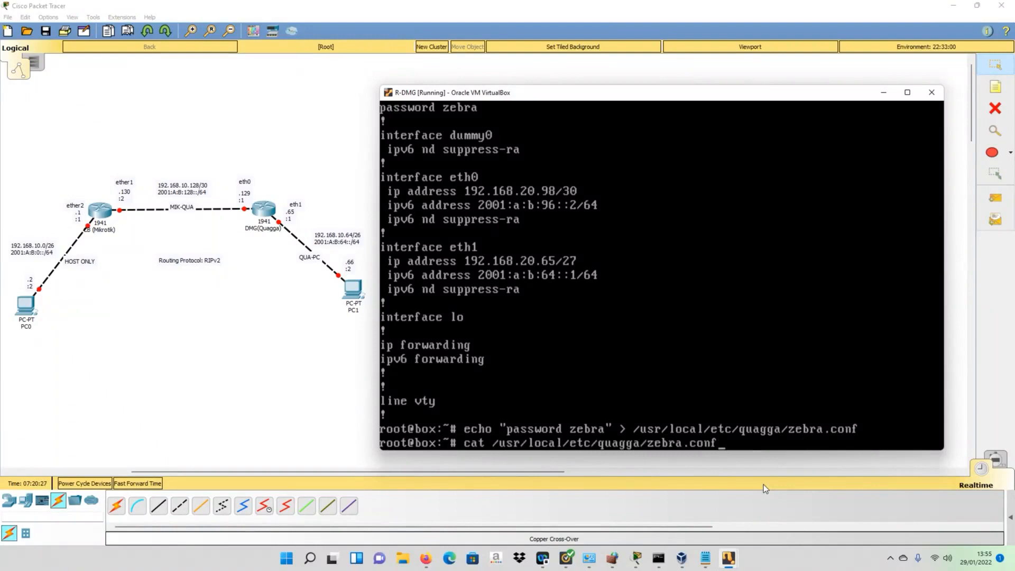
key(Return)
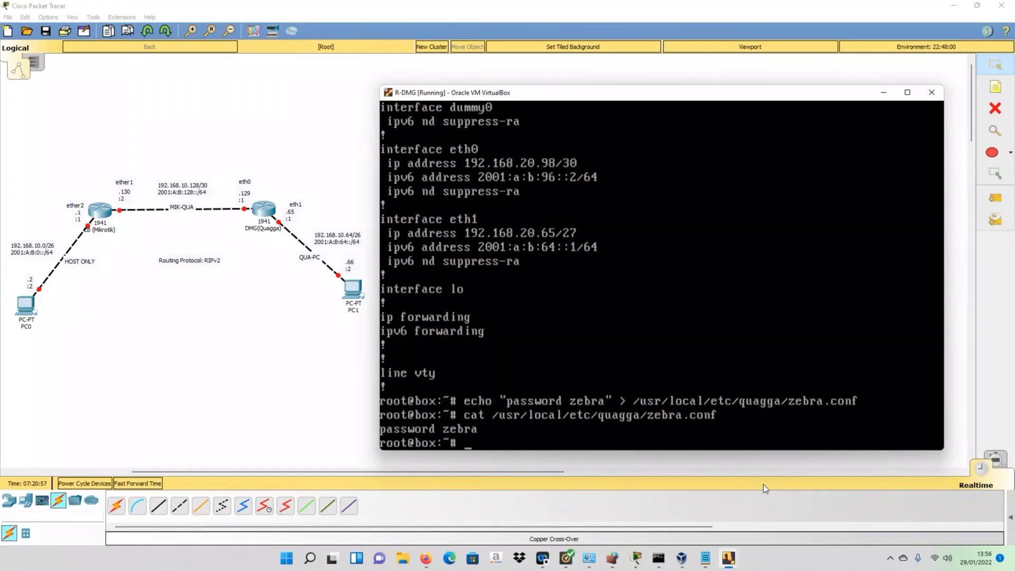
- Start zebra as a root daemon with zebra.conf and confirm with netstat -tan that port 2601 listens
text(zebra -u root -d)
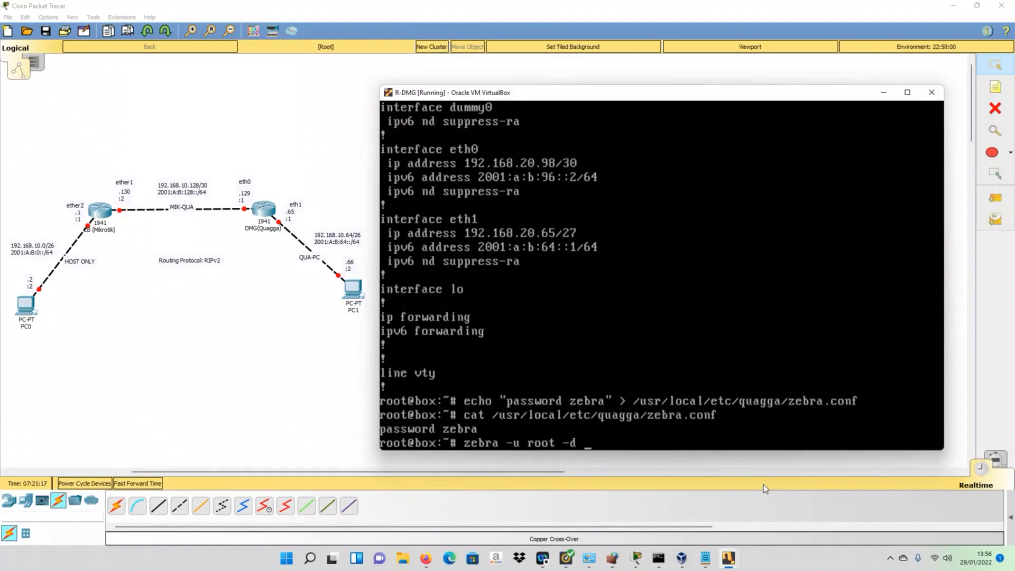
text(-f /usr/local/etc/quagga/)
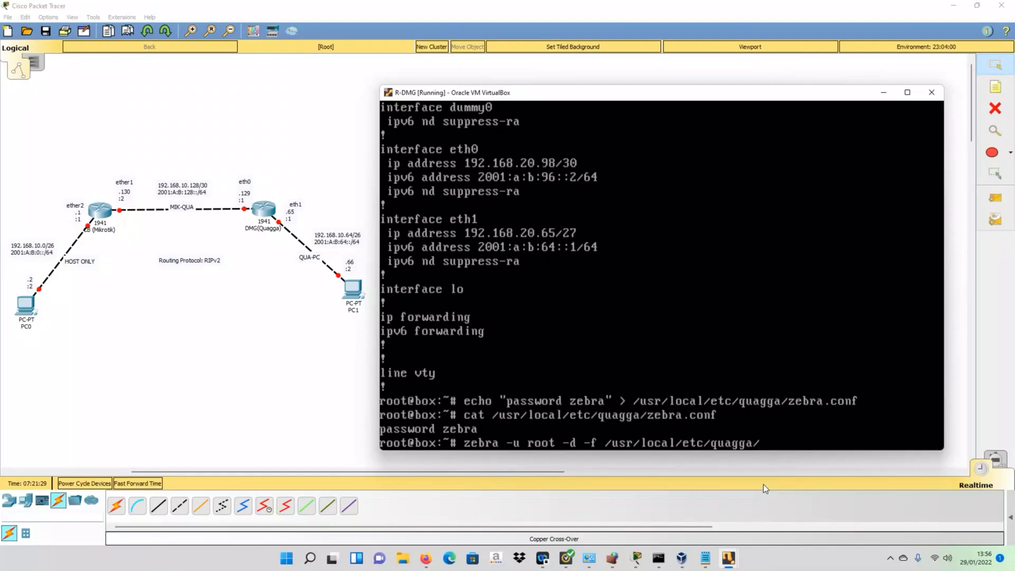
text(zeb)
key(Tab)
key(Return)
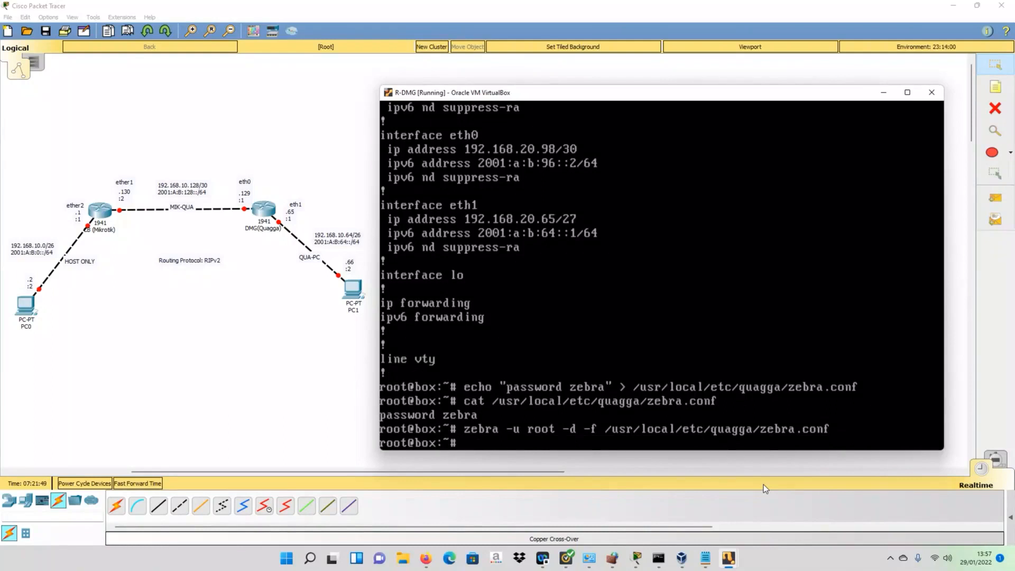
text(etstat -tan)
key(Return)
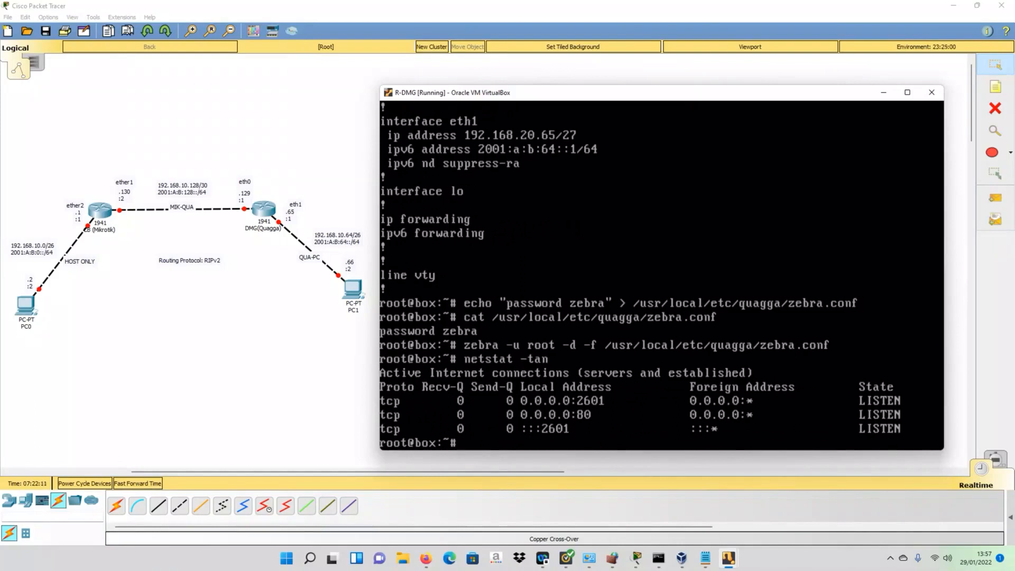
- Type the command telnet 127.0.0.1 2601 at the shell prompt, correcting typos
text(telnet 127.0.0.1 2601)
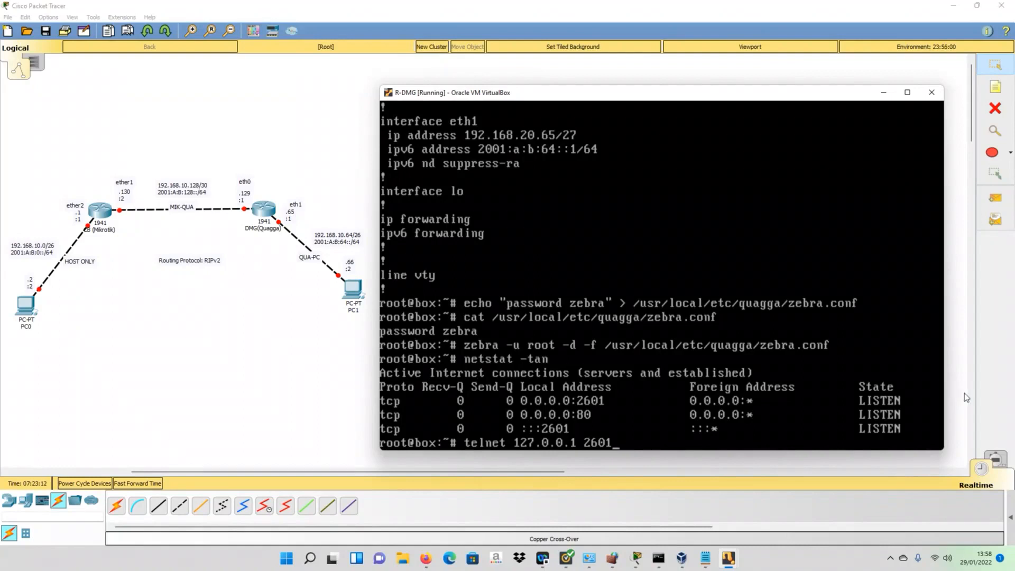
- Telnet to the local zebra service on port 2601 and log in with the Quagga password
key(Return)
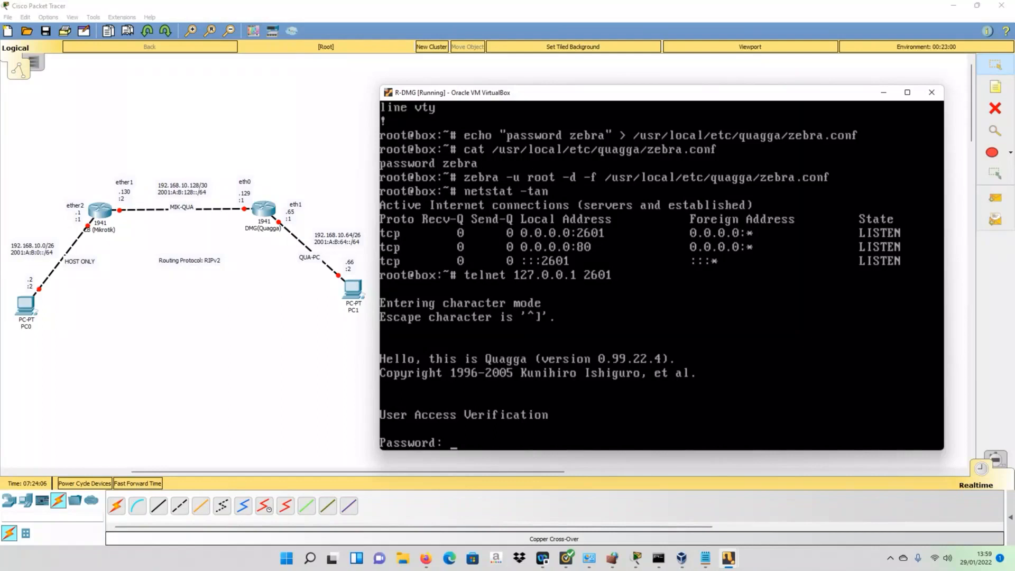
key(Return)
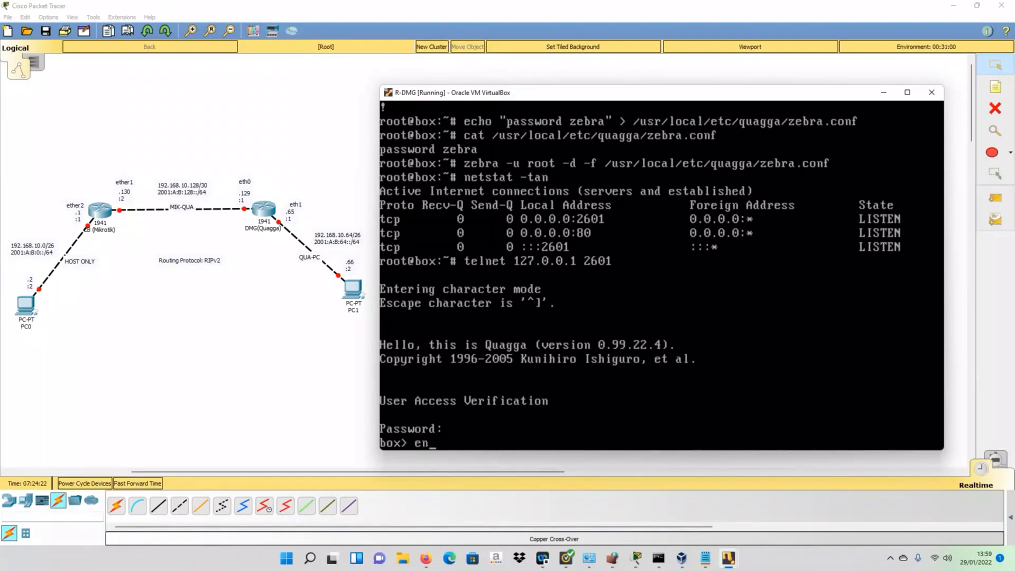
- Enter privileged global configuration mode and set the router hostname to R-CB
key(Return)
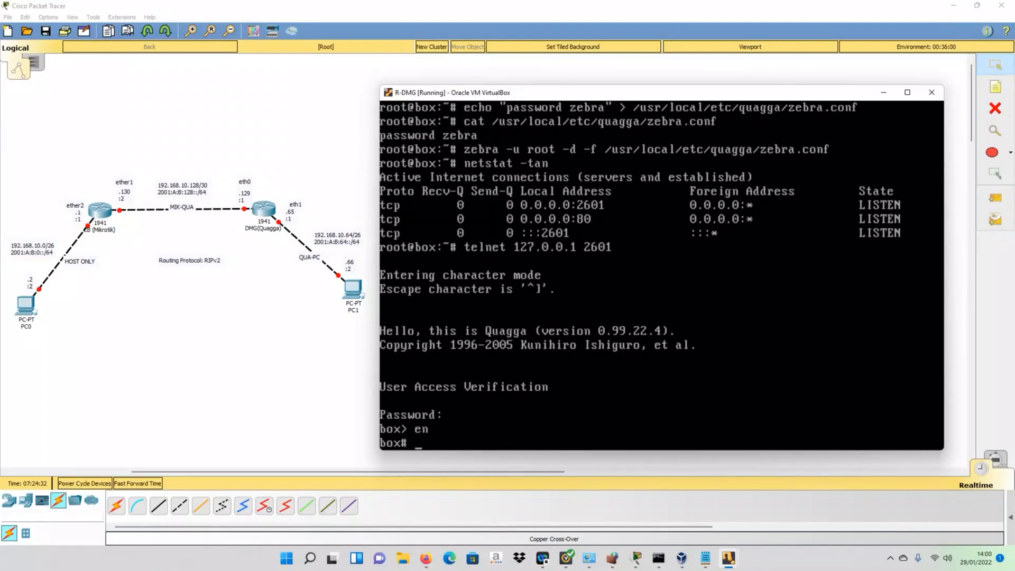
text(config t)
key(Return)
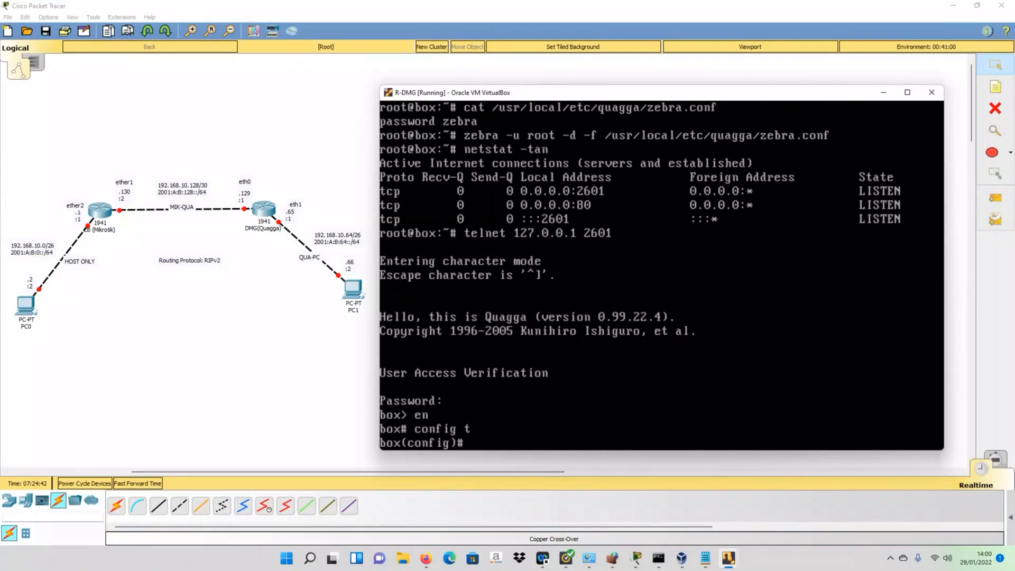
text(hostname R-CB)
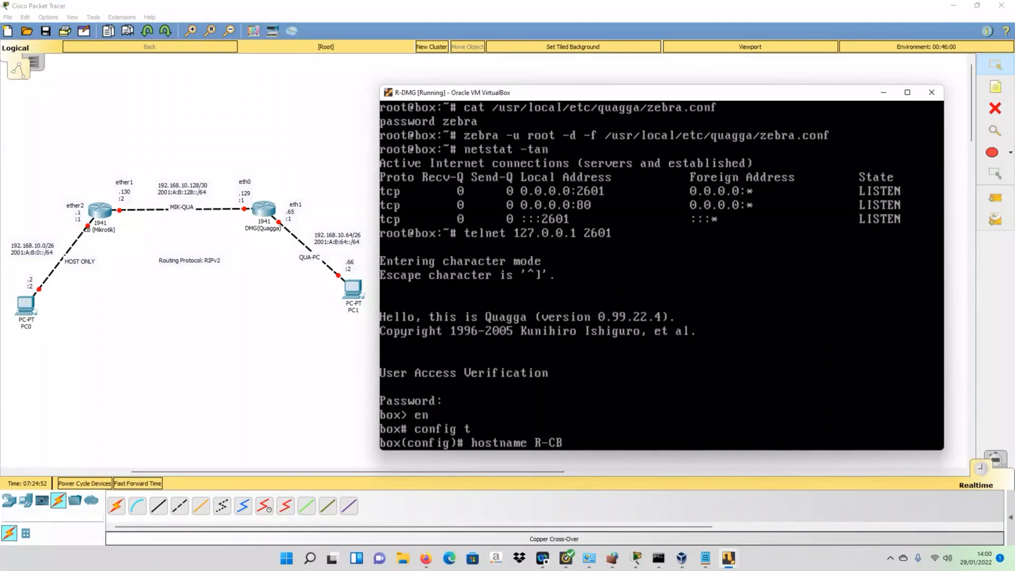
key(Return)
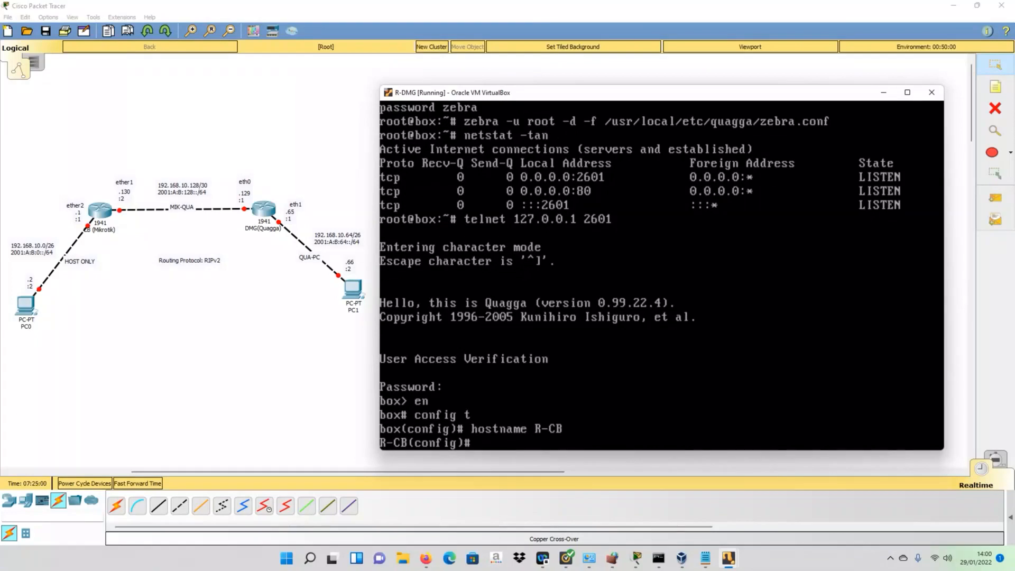
text(do sh interface)
- List the interfaces (dummy0 down; eth0, eth1, lo up) and start configuring eth0
key(Return)
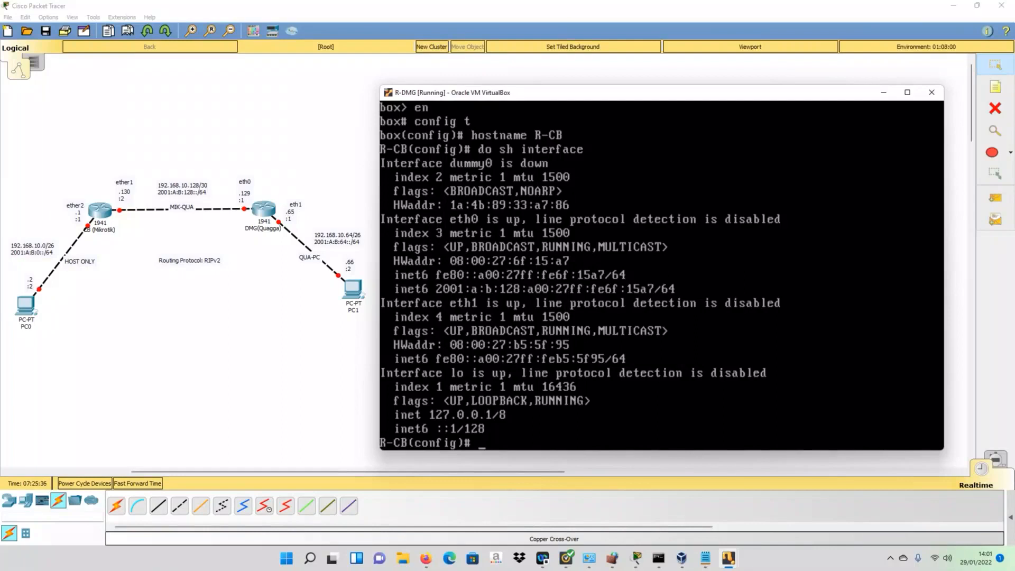
text(int eth0)
key(Return)
- Assign eth0 192.168.10.129/30 and 2001:A:B:128::1/64, and enable it with no shut
text(ip)
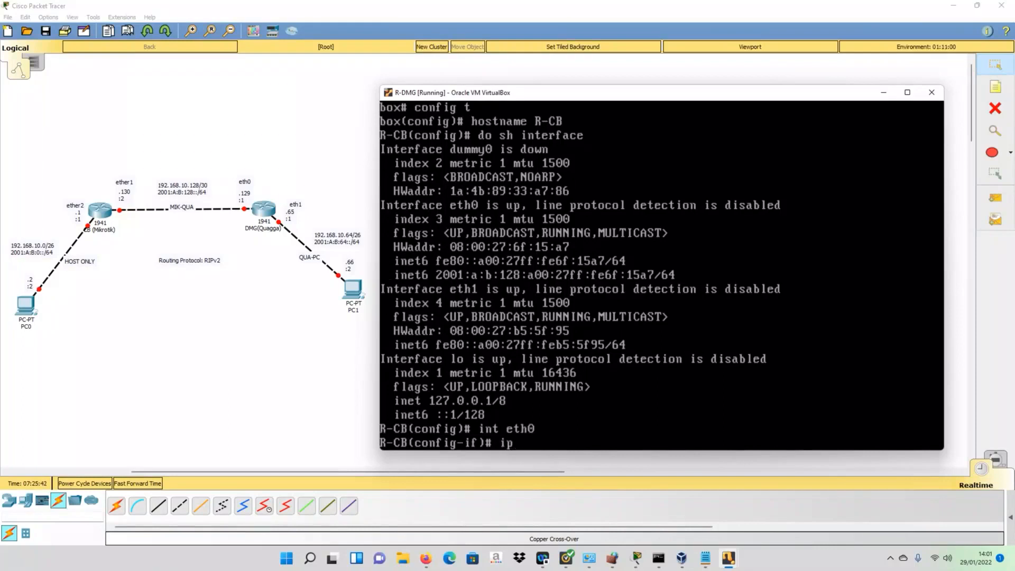
text( address 192.1687)
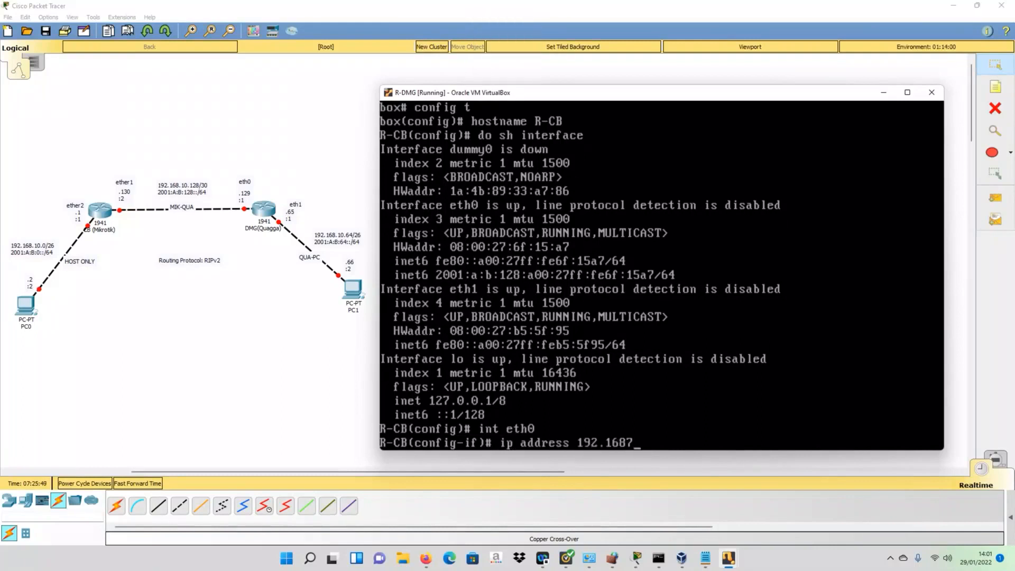
key(BackSpace)
text(.10.129/30)
key(Return)
text(ipv6)
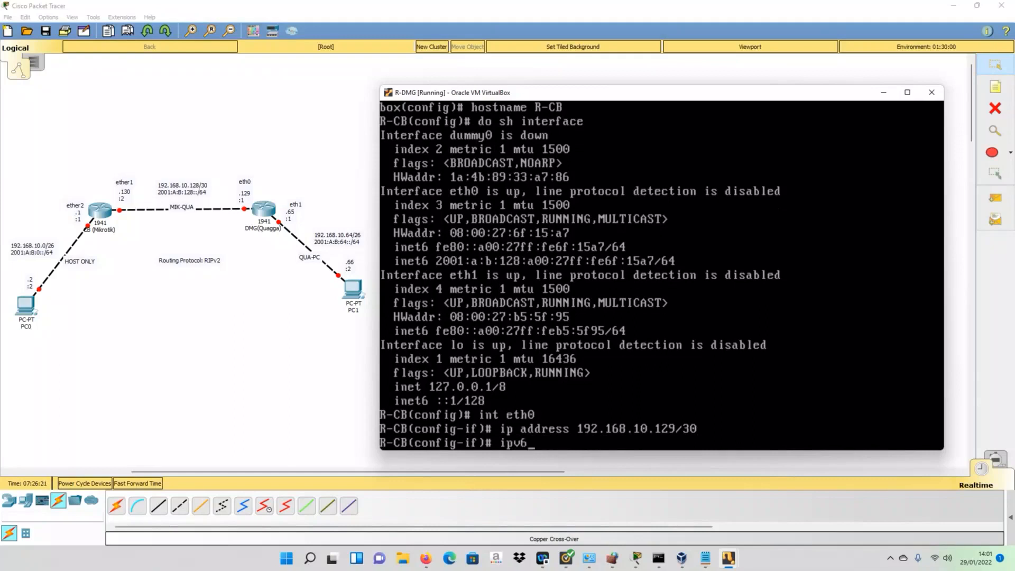
text( addre)
key(Tab)
text(2001)
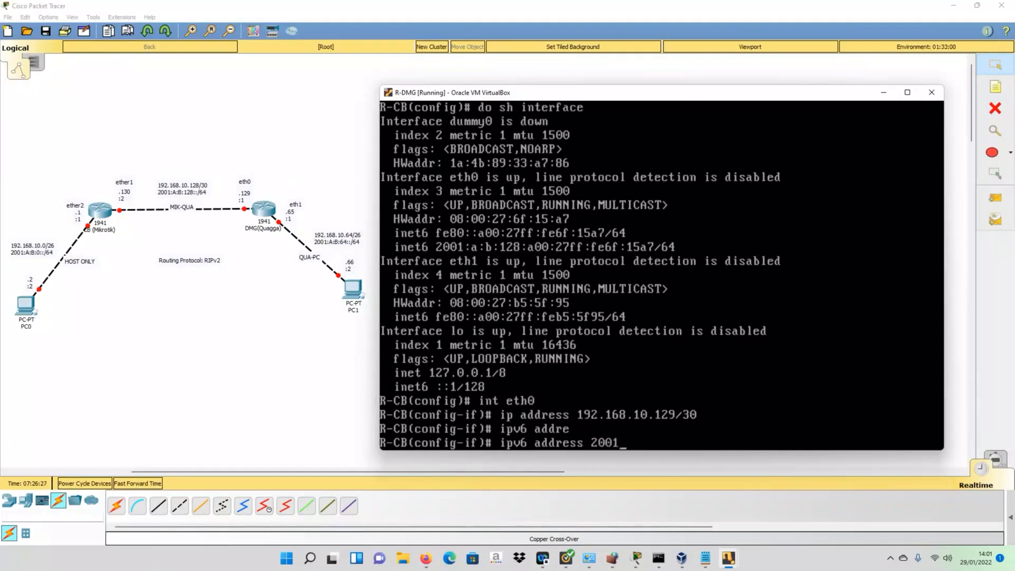
text(:A:B:128::1/64)
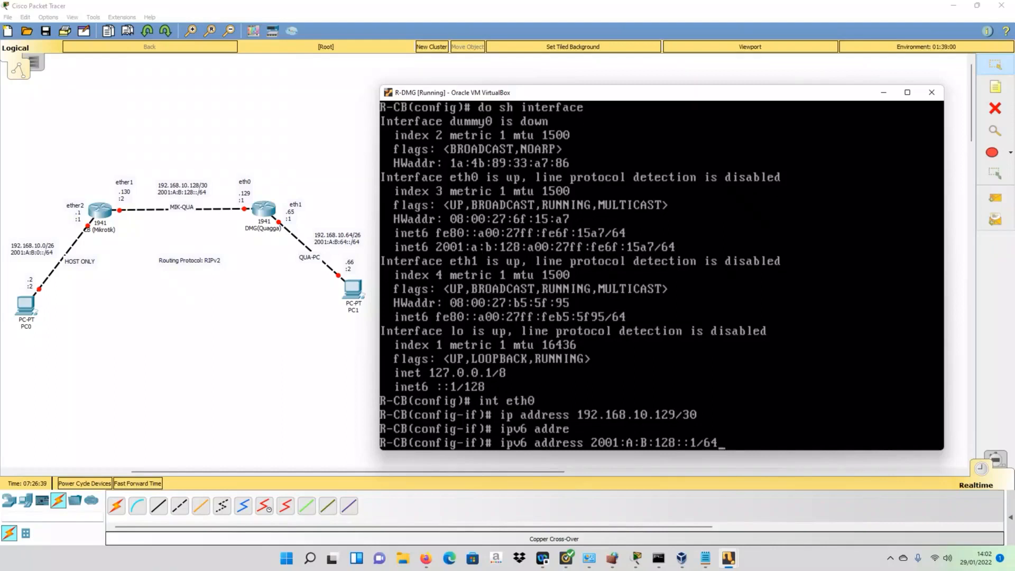
key(Return)
text(no shut)
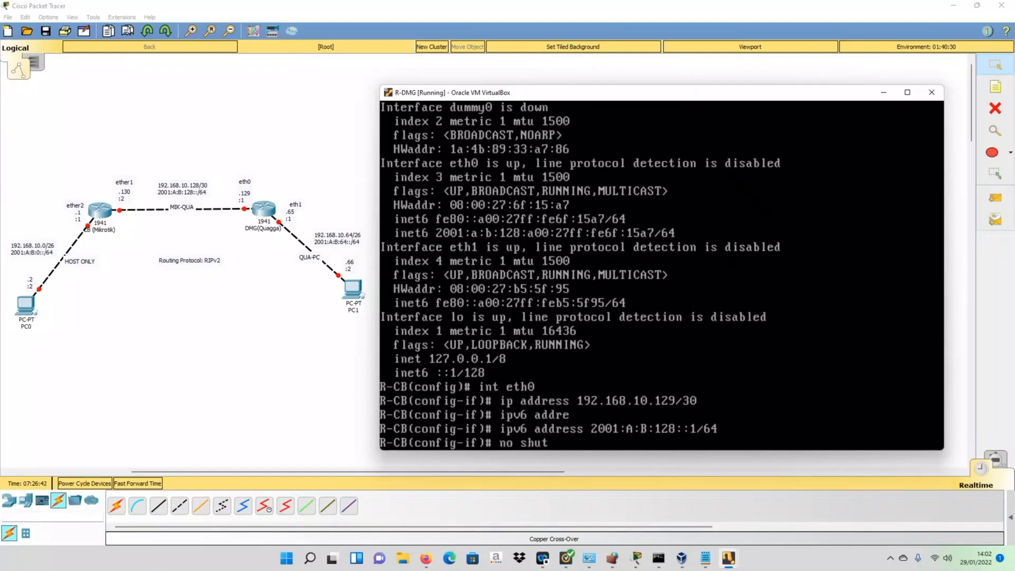
key(Return)
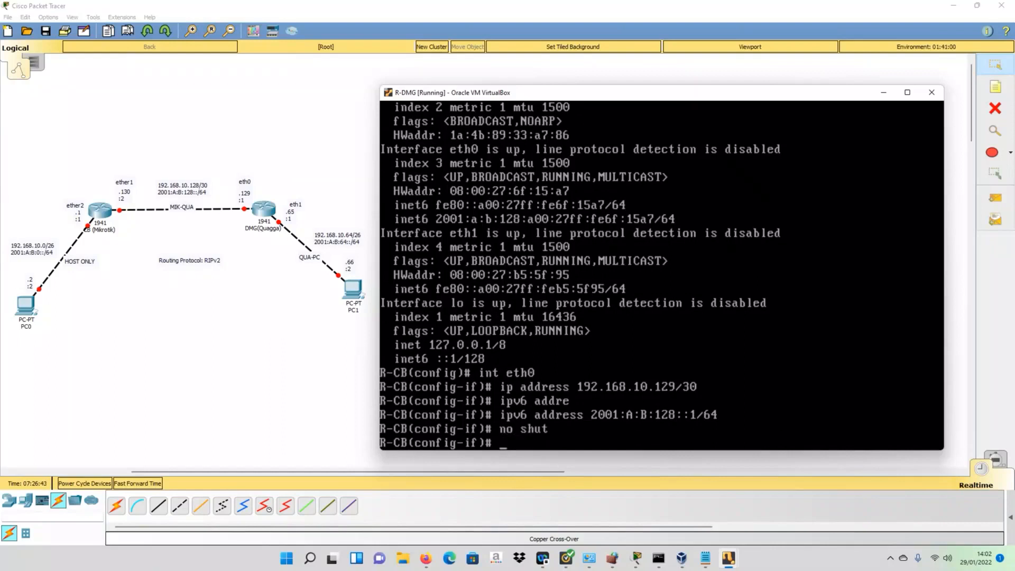
text(int eth1)
- Enter eth1 configuration and give it IPv4 address 192.168.10.65/26 by editing the recalled command
key(Return)
key(Up)
key(Up)
key(Up)
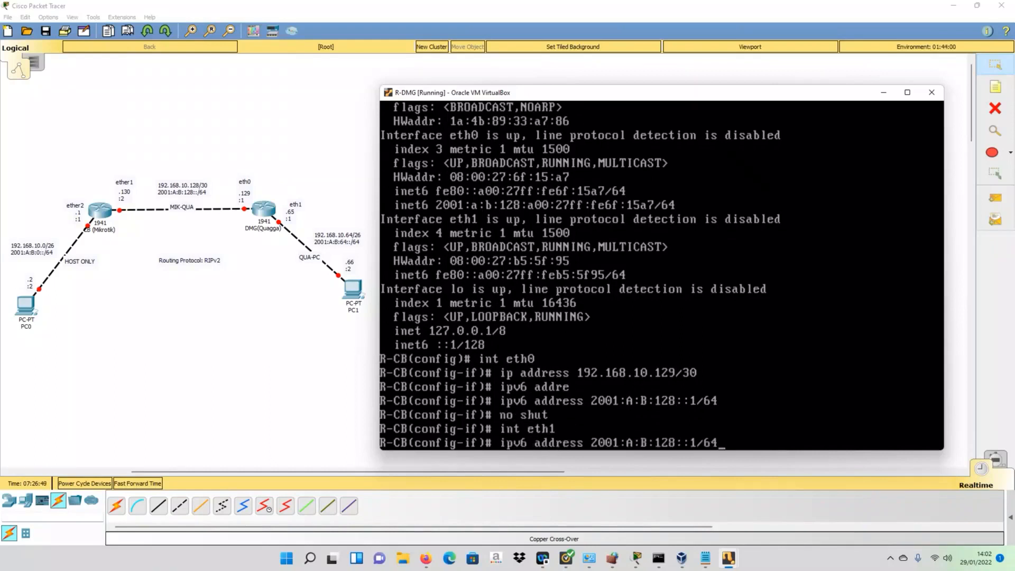
key(Up)
key(Up)
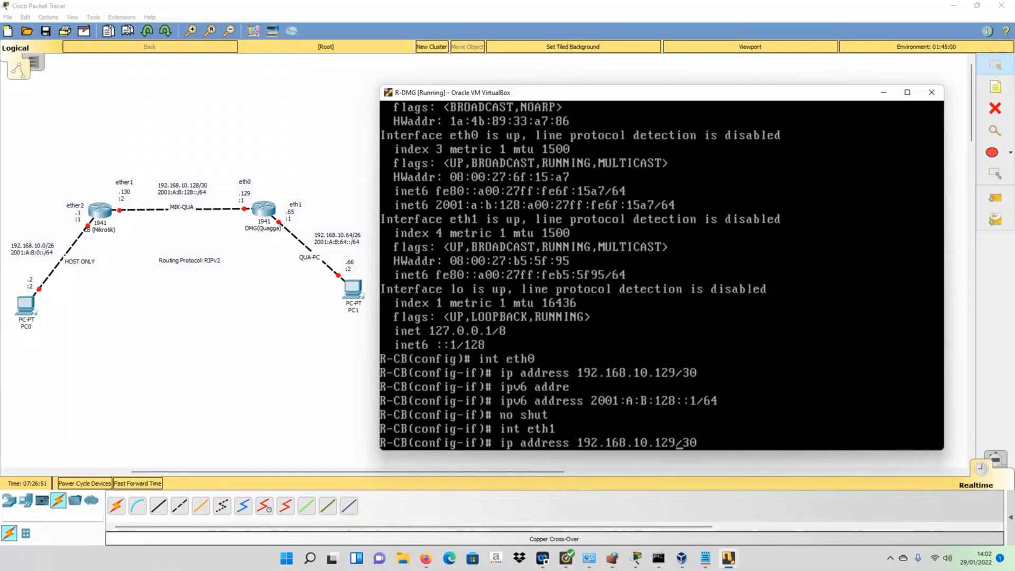
key(BackSpace)
key(BackSpace)
key(BackSpace)
text(65)
key(BackSpace)
key(BackSpace)
text(26)
key(Return)
- Give eth1 IPv6 address 2001:A:B:64::1/64, enable it with no shut, and exit
key(Up)
key(Up)
key(Up)
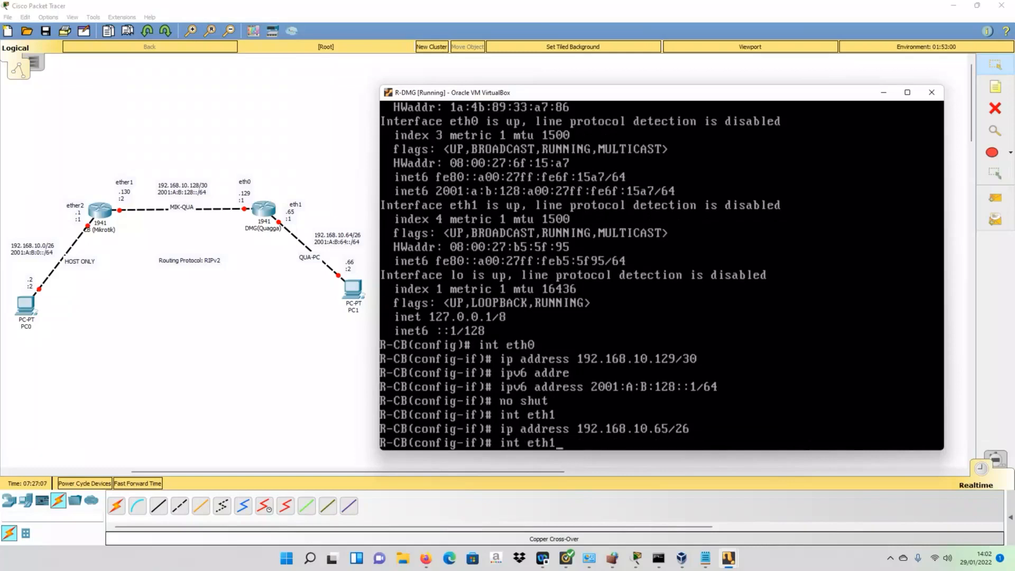
key(Up)
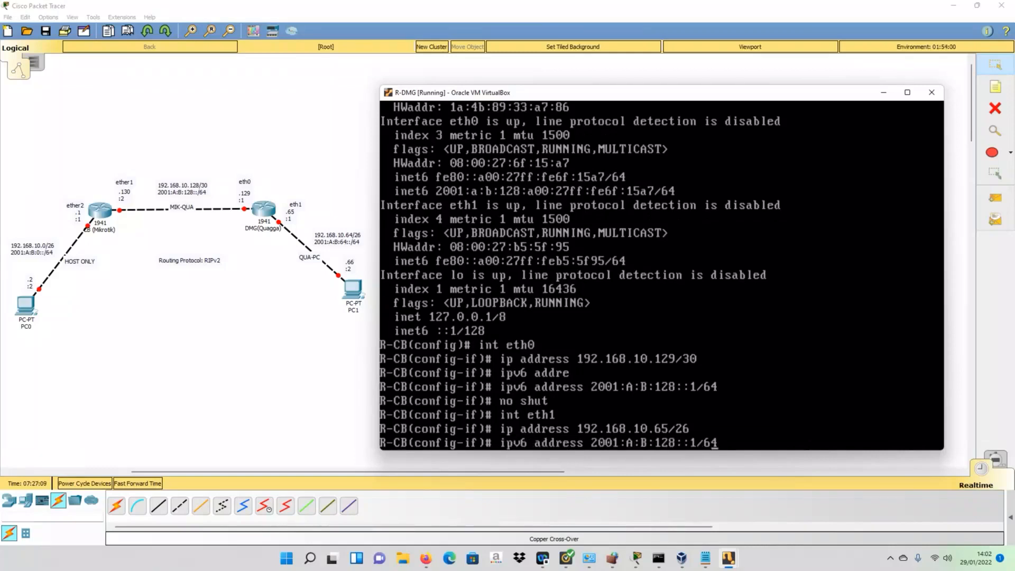
key(Left)
key(Left)
key(BackSpace)
key(BackSpace)
key(BackSpace)
text(64)
key(BackSpace)
text(1)
key(Return)
text(n)
text(o shut)
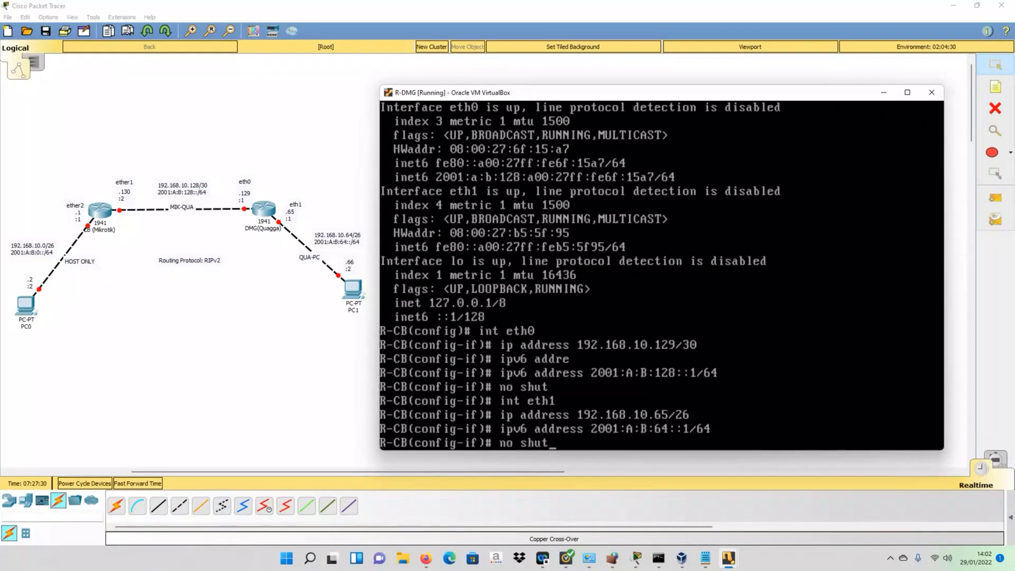
key(Return)
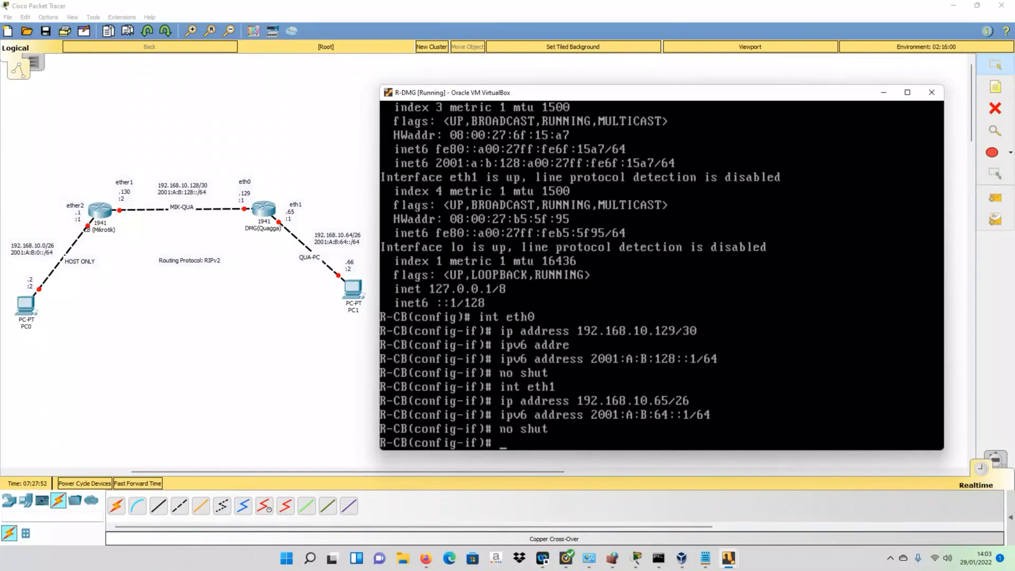
text(exit)
- Exit interface configuration and enable 'ip forwarding' and 'ipv6 forwarding' on the router
key(Return)
text(ip)
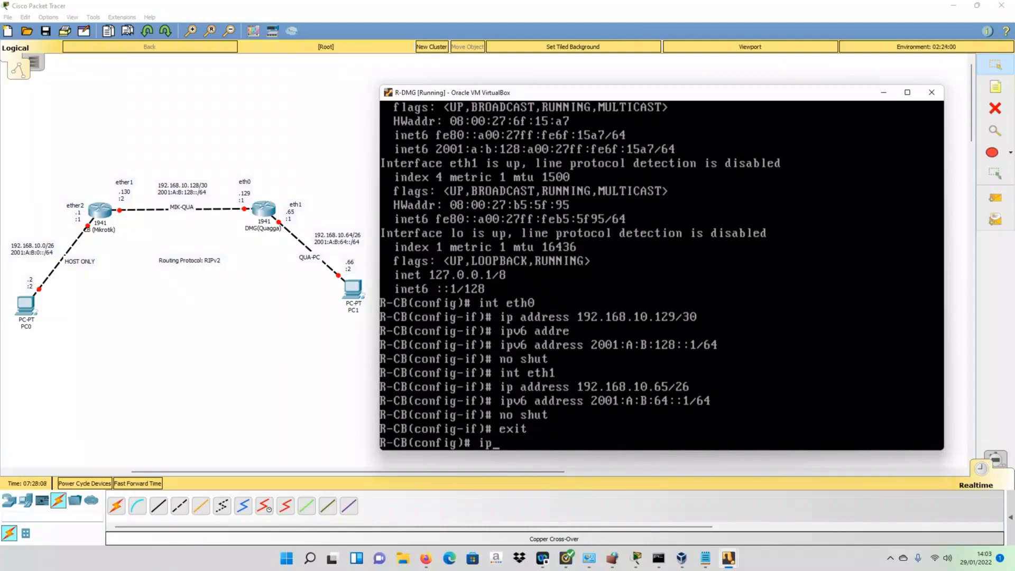
key(BackSpace)
key(BackSpace)
text(ip forwarding)
key(Tab)
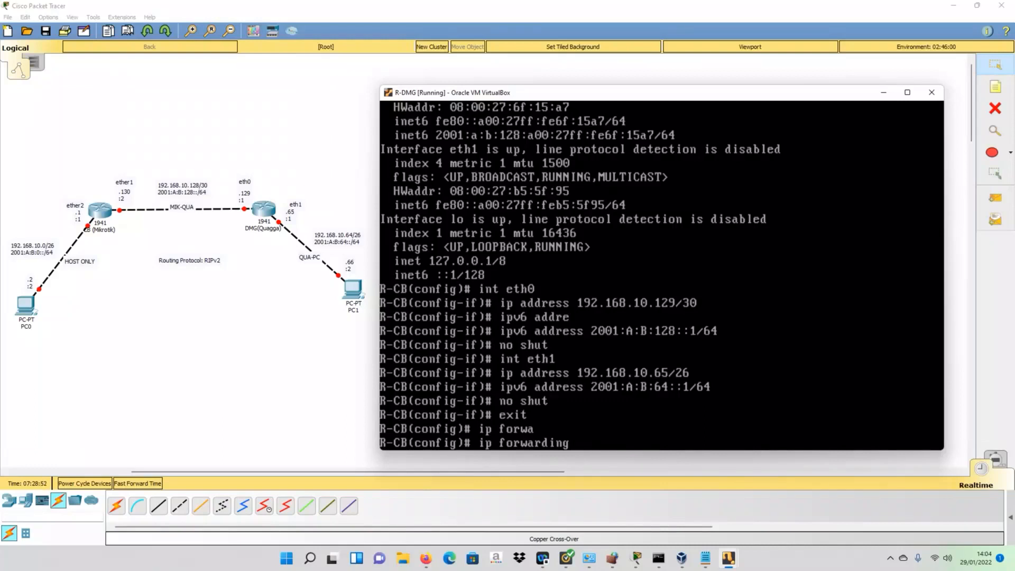
key(Return)
text(ip)
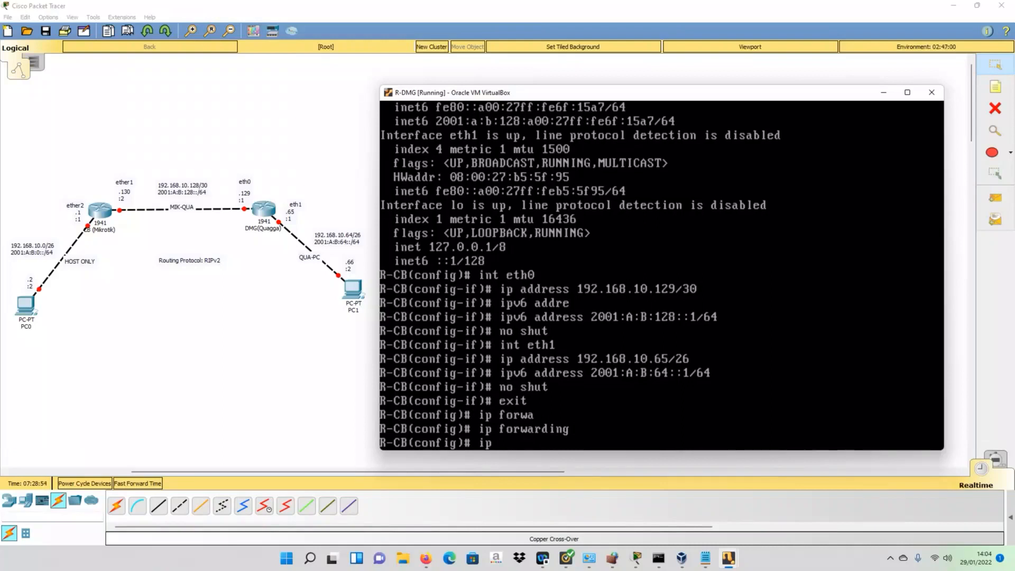
text(v6 forw)
key(Tab)
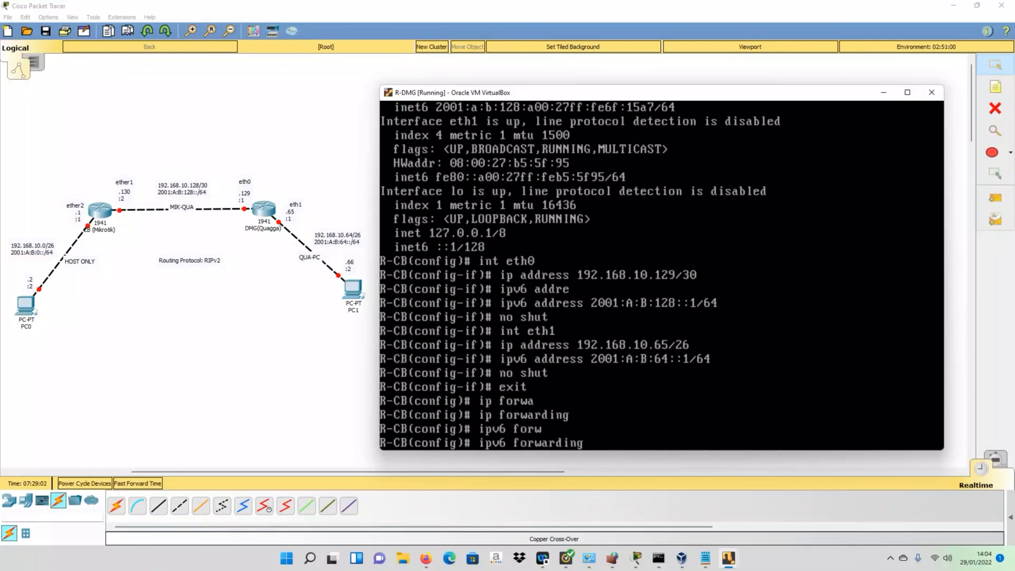
key(Return)
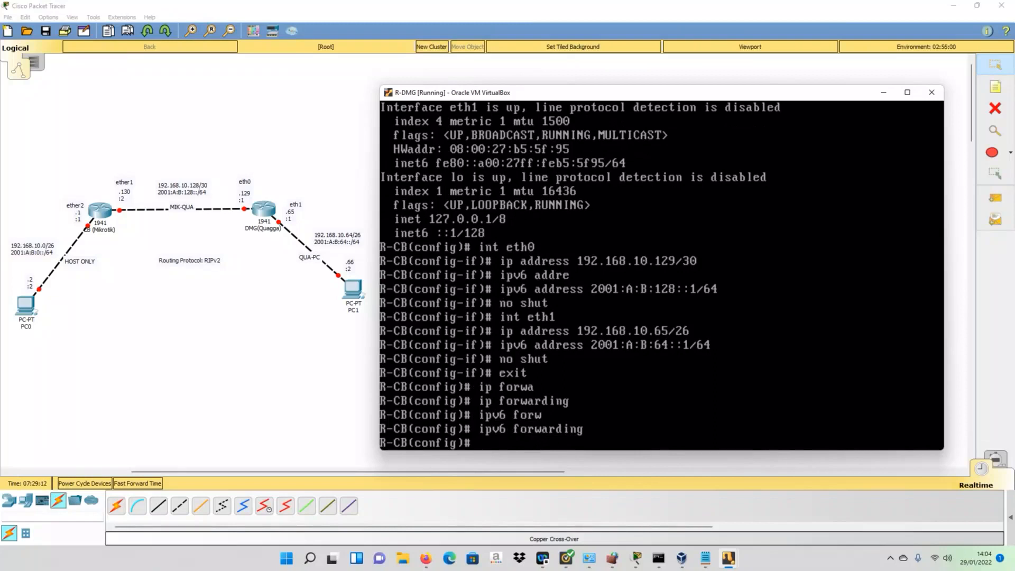
- Save the router configuration to zebra.conf with 'do write'
text(do write)
key(BackSpace)
text(e)
key(Return)
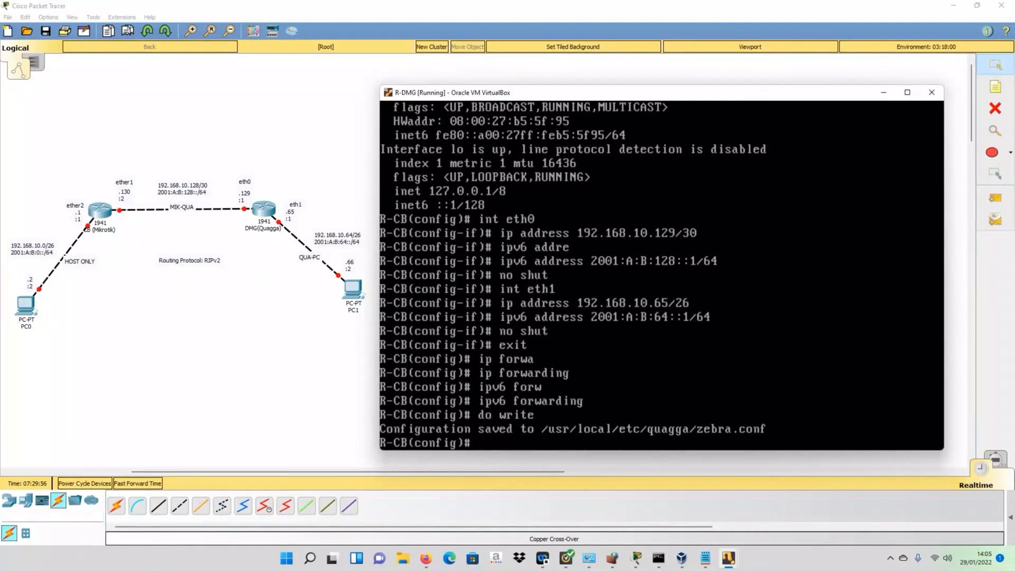
- Exit configuration mode and close the vtysh router shell session
text(xit)
key(Return)
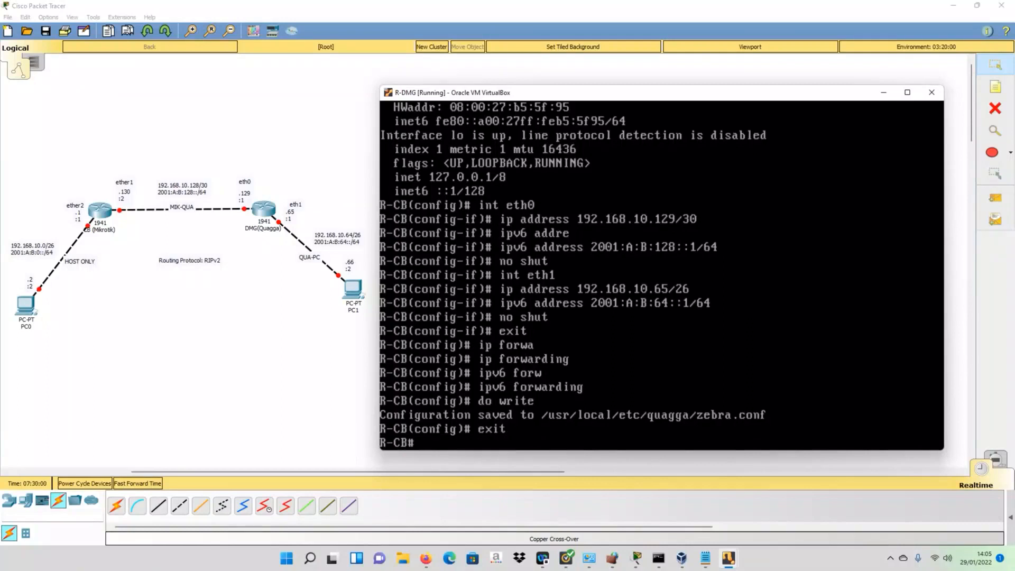
text(exit)
key(Return)
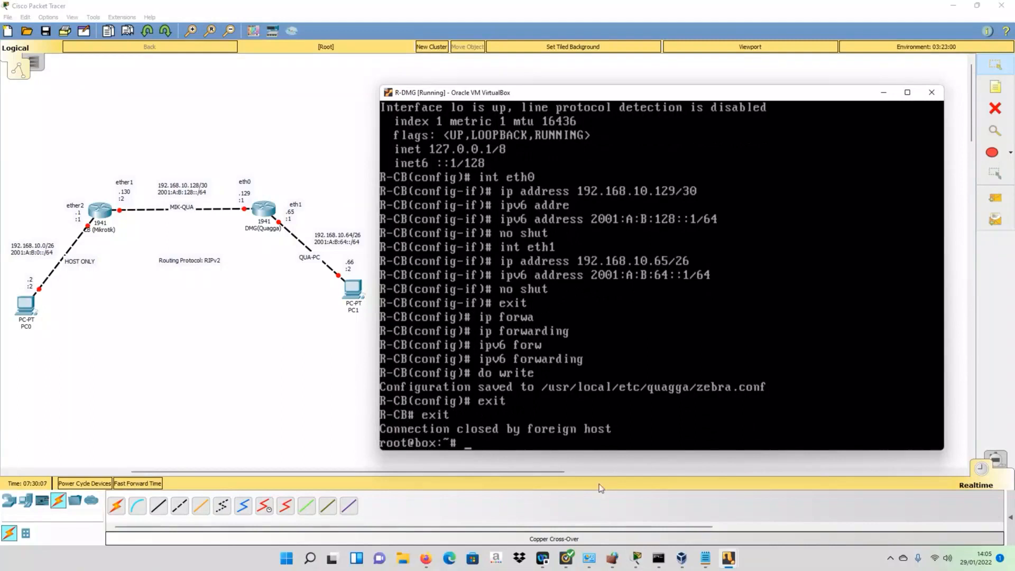
- Run 'filetool.sh -b' to back up the VM's files to /mnt/sda1/tce/mydata.tgz
text(fil)
key(Tab)
text(-b)
key(Return)
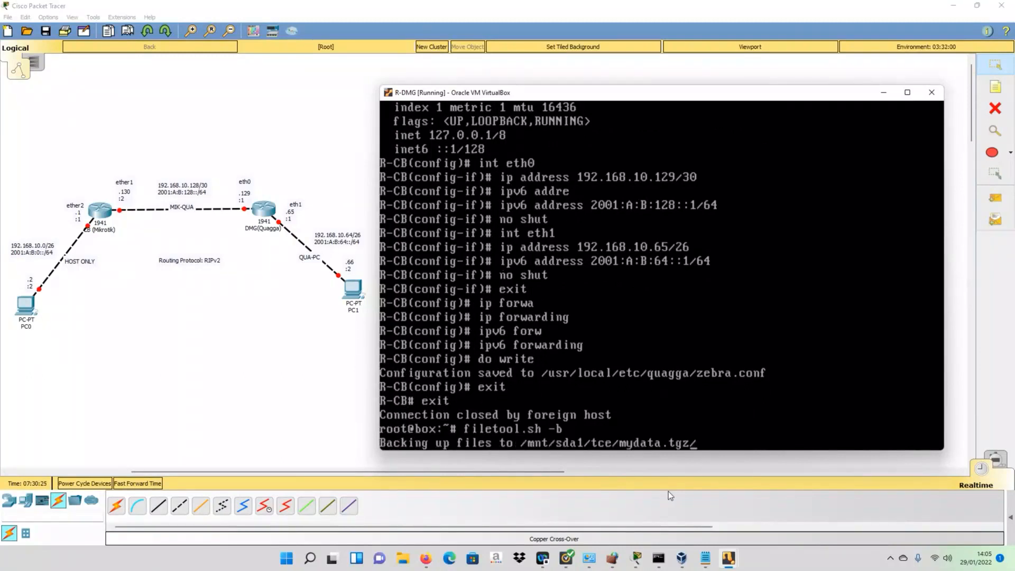
key(Return)
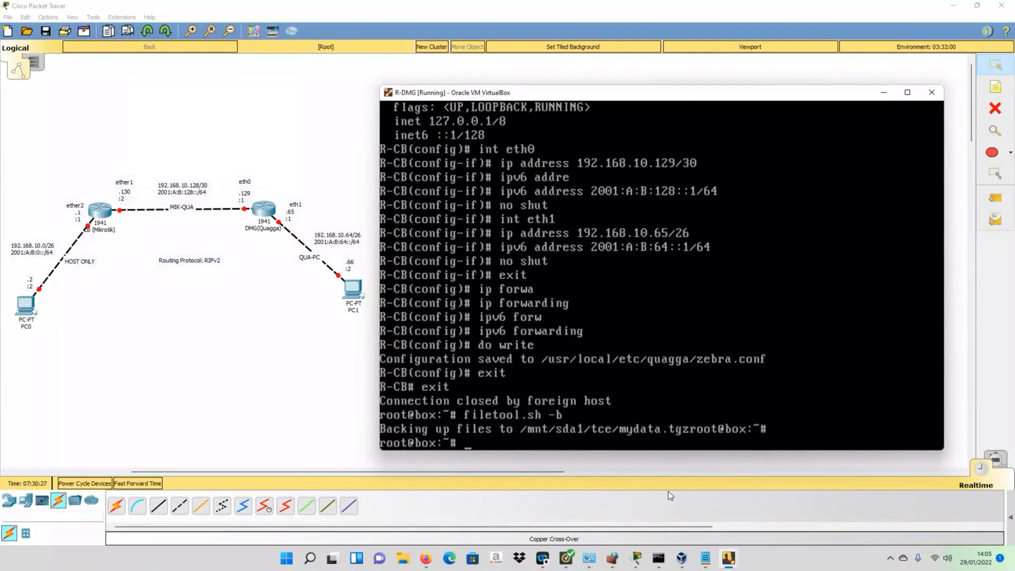
key(Return)
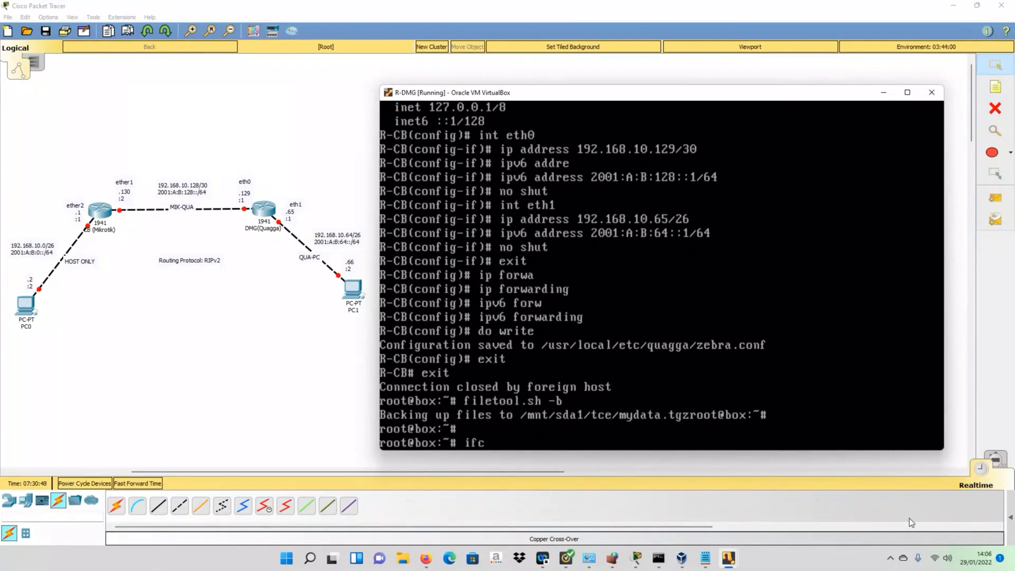
- Check eth1's addresses with ifconfig and confirm /proc/sys/net/ipv4/ip_forward reads 1
text(onfig)
key(Return)
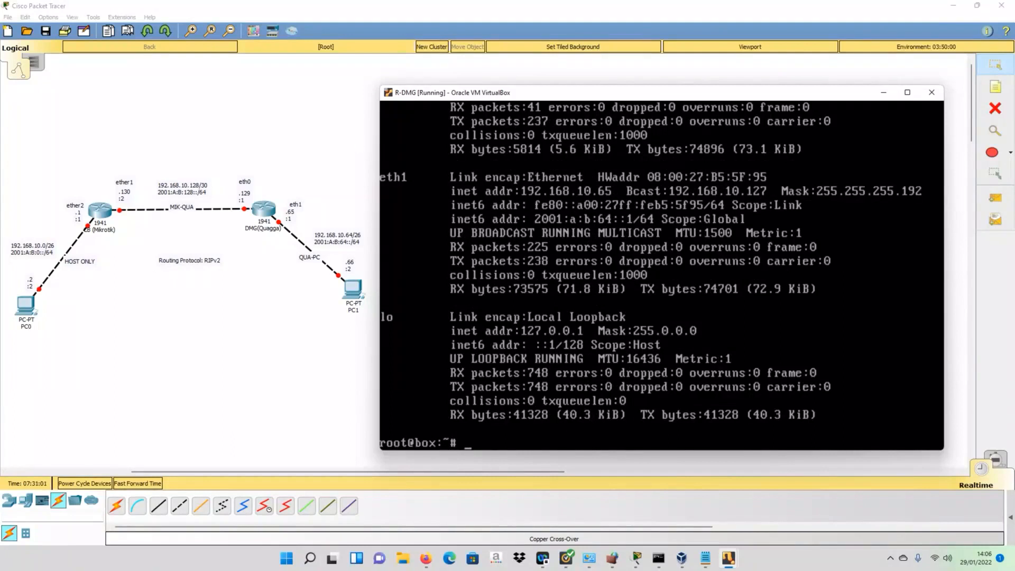
text(cat /proc/)
key(Tab)
key(Tab)
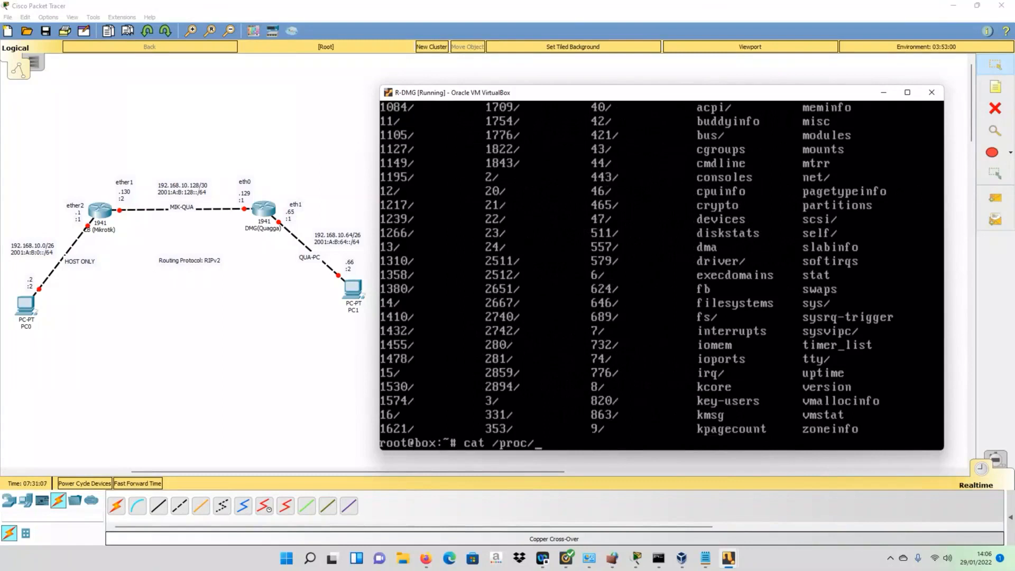
text(sys/n)
key(Tab)
key(Tab)
key(Tab)
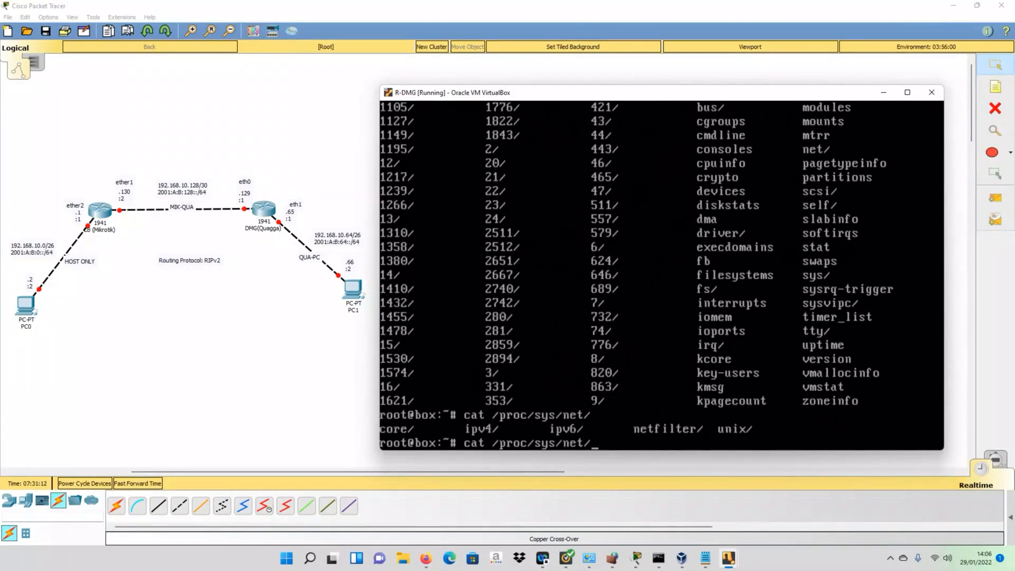
text(ipv4/)
key(Tab)
key(Tab)
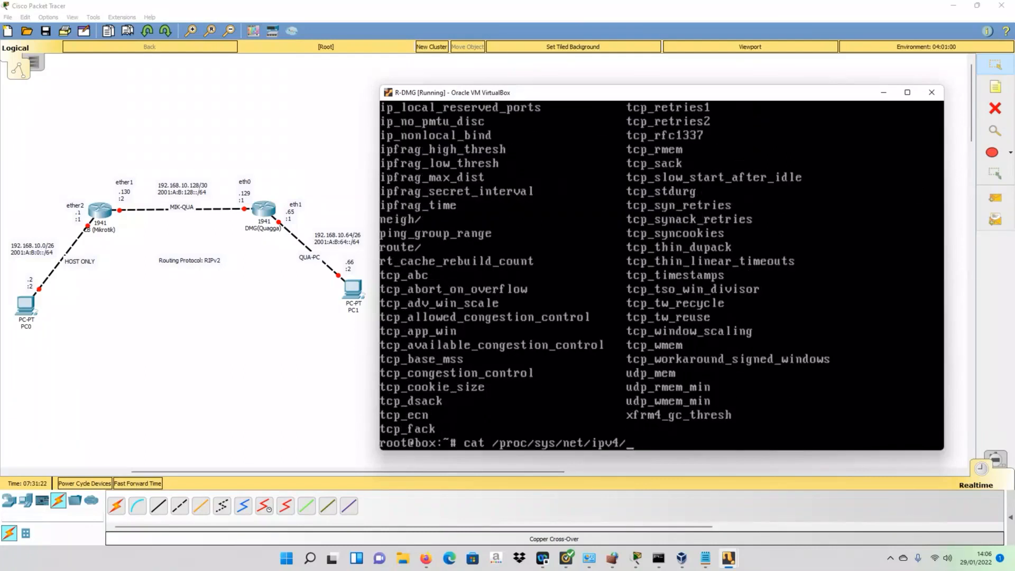
text(ip)
key(Tab)
key(Tab)
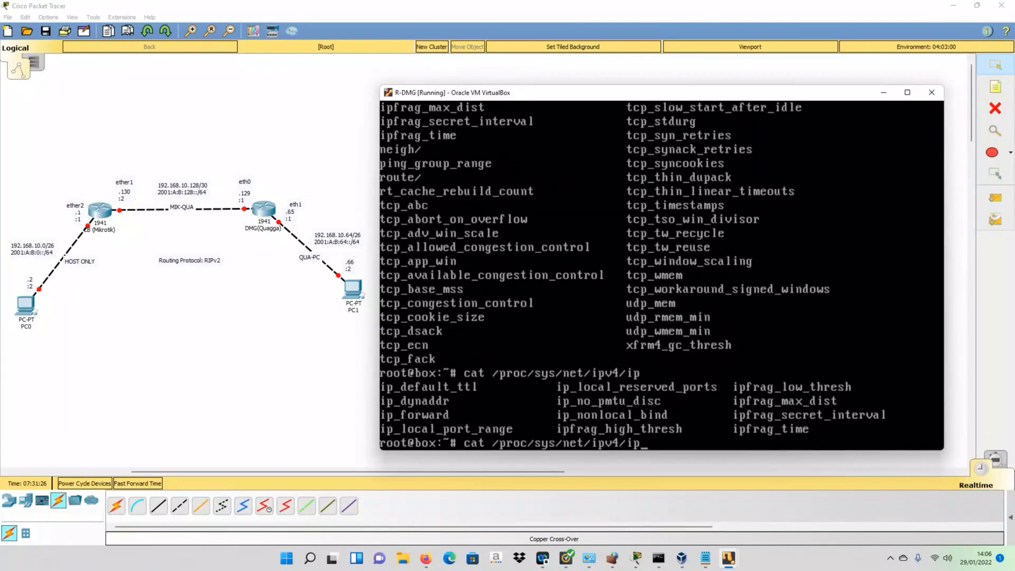
text(_for)
key(Tab)
key(Return)
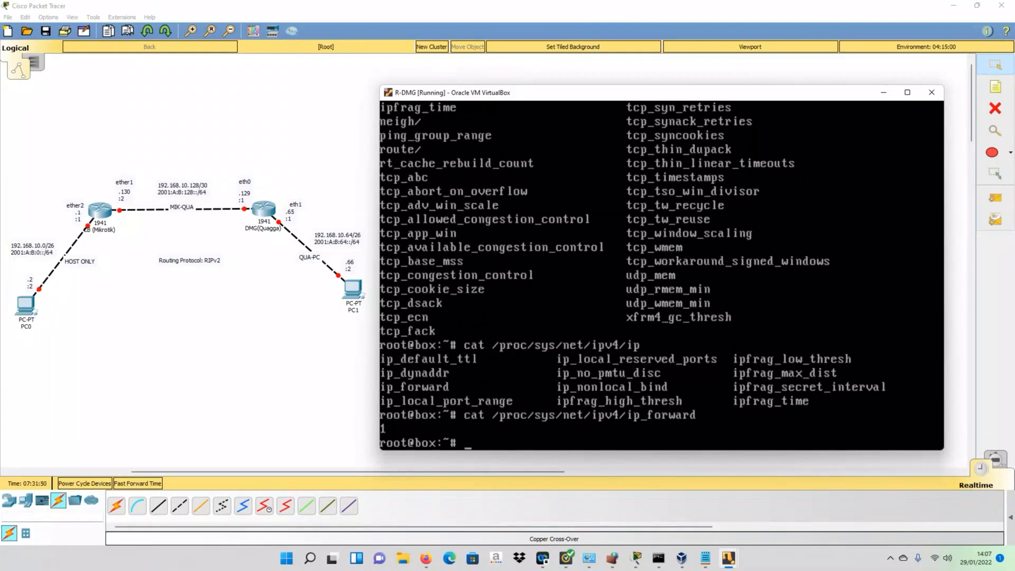
- Ping 192.168.10.130 from R-DMG and stop it to view the statistics
text(ping)
text(192.)
text(168.10)
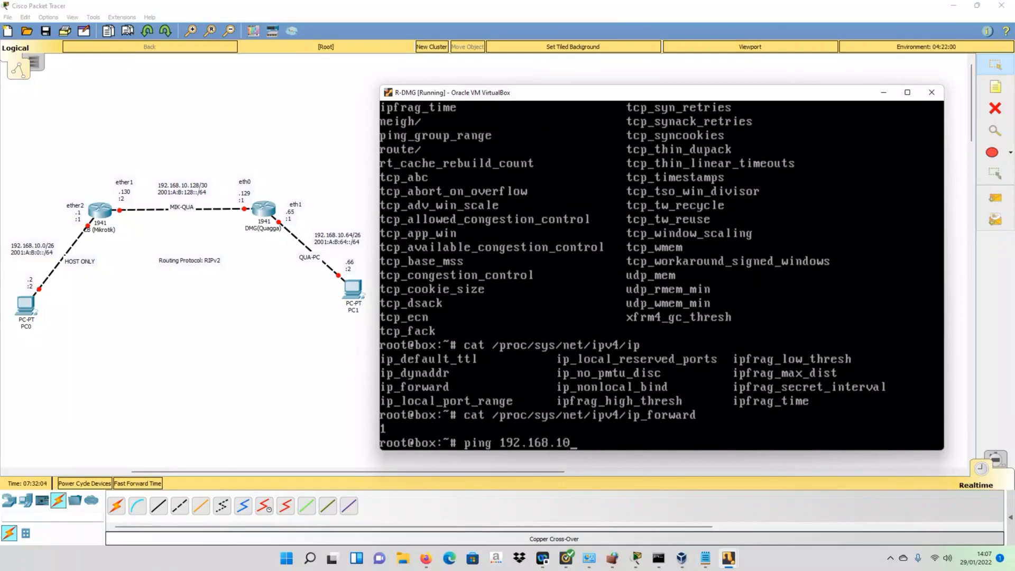
text(.130)
key(Return)
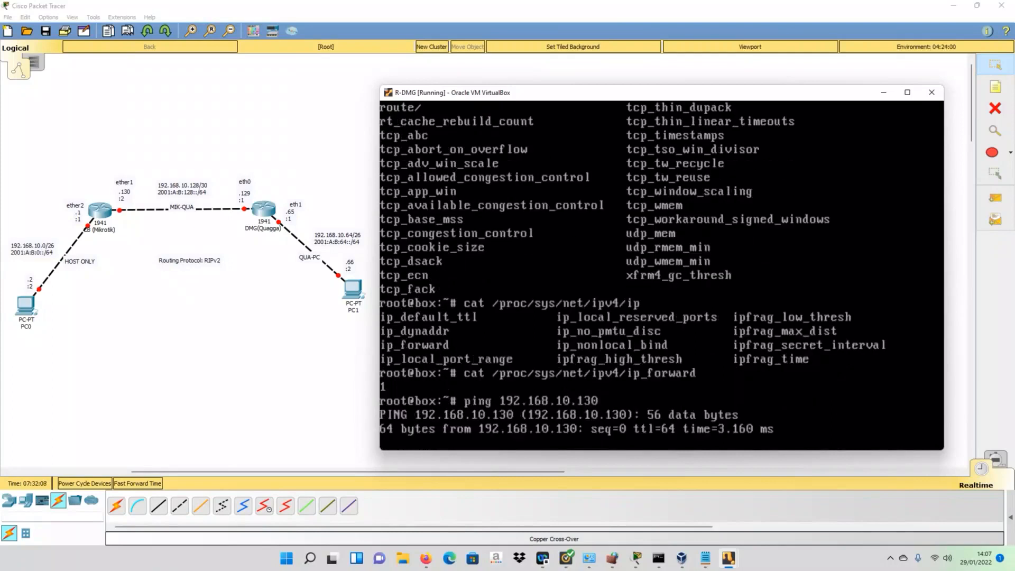
key(ctrl+c)
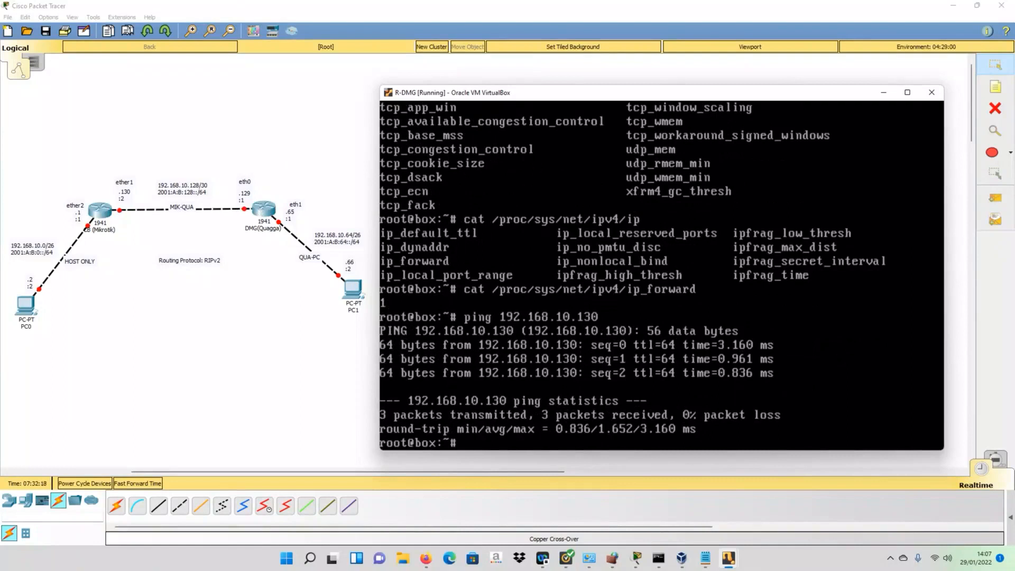
- Ping the IPv6 address 2001:A:B:128::2 and stop it to view the statistics
key(Up)
key(BackSpace)
key(BackSpace)
key(BackSpace)
key(BackSpace)
key(BackSpace)
key(BackSpace)
key(BackSpace)
key(BackSpace)
key(BackSpace)
key(BackSpace)
key(BackSpace)
key(BackSpace)
key(BackSpace)
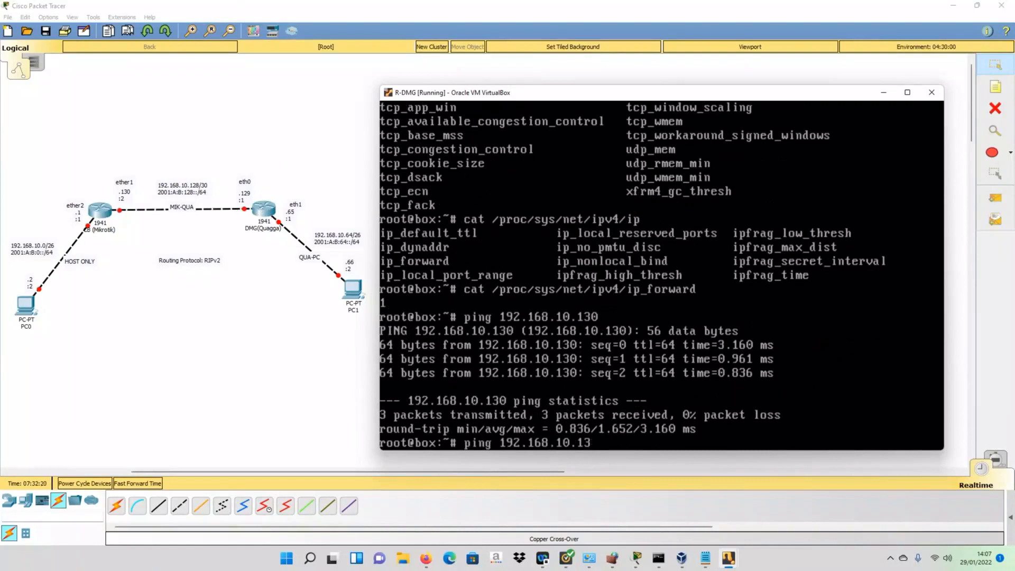
key(BackSpace)
text(2001:A:B)
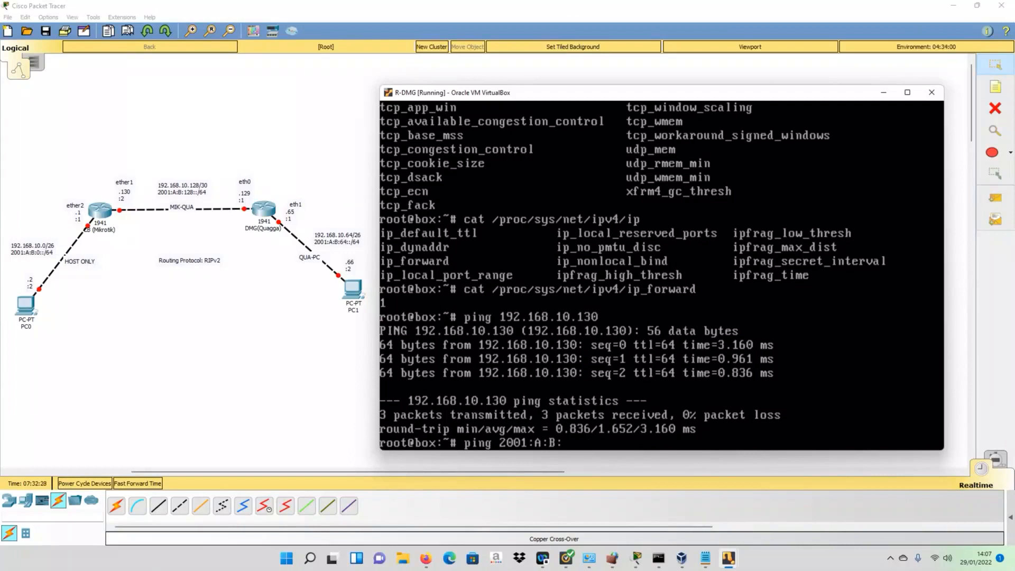
text(:128::2)
key(Return)
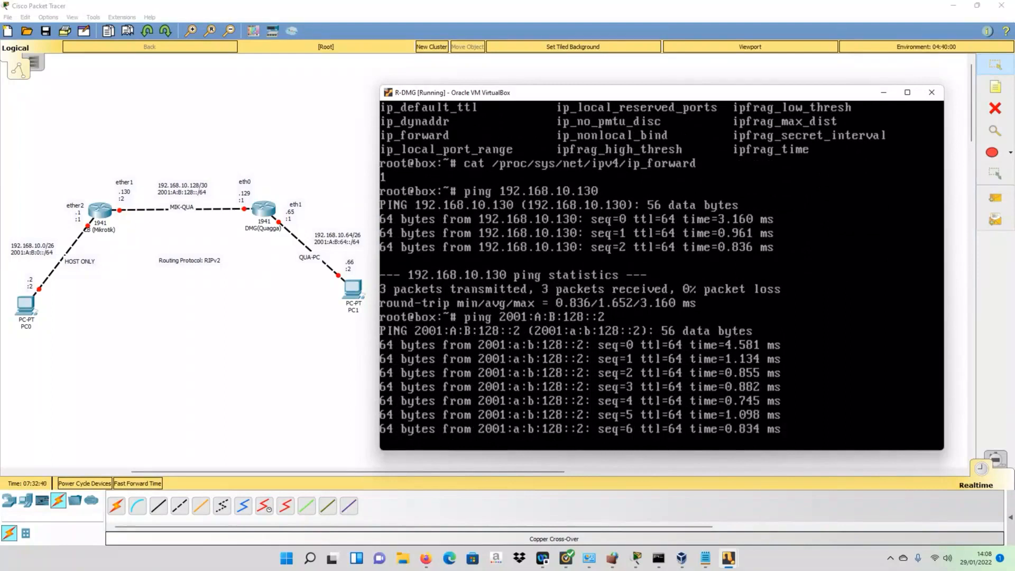
key(ctrl+c)
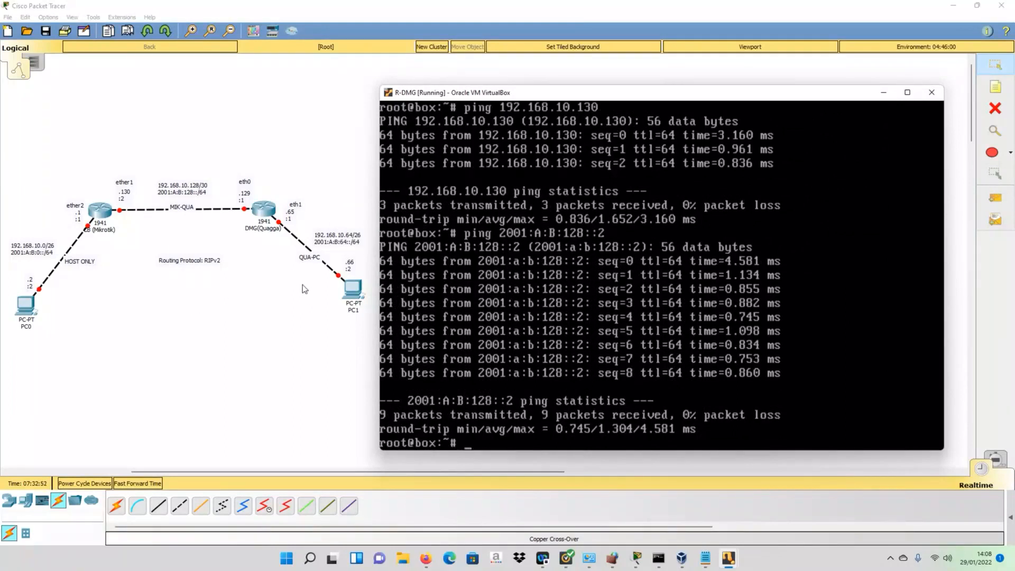
- Bring the R-CB MikroTik console forward, showing ether1 192.168.10.130/30 and ether2 192.168.10.1/26
click(356, 293)
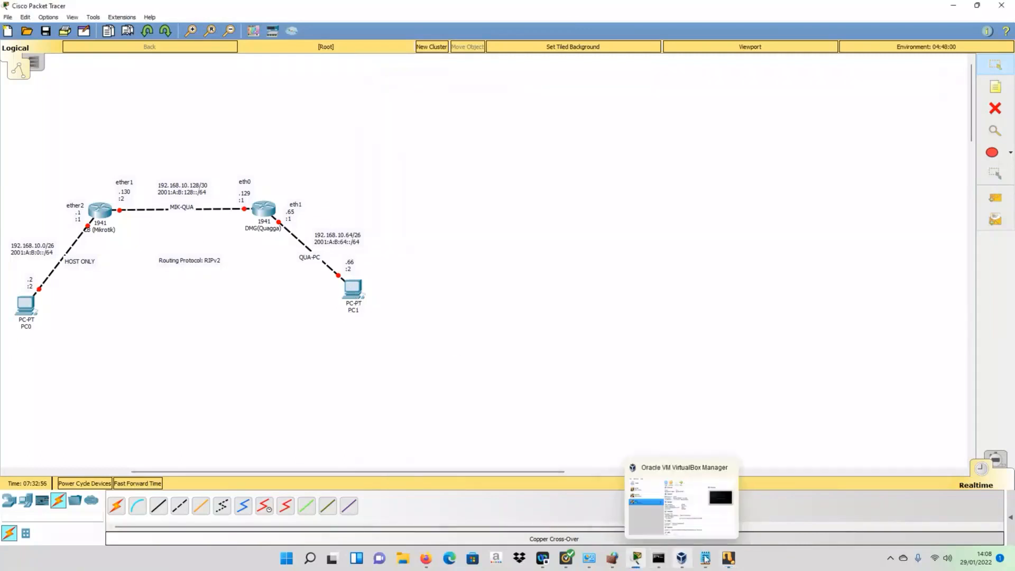
mouse_move(727, 557)
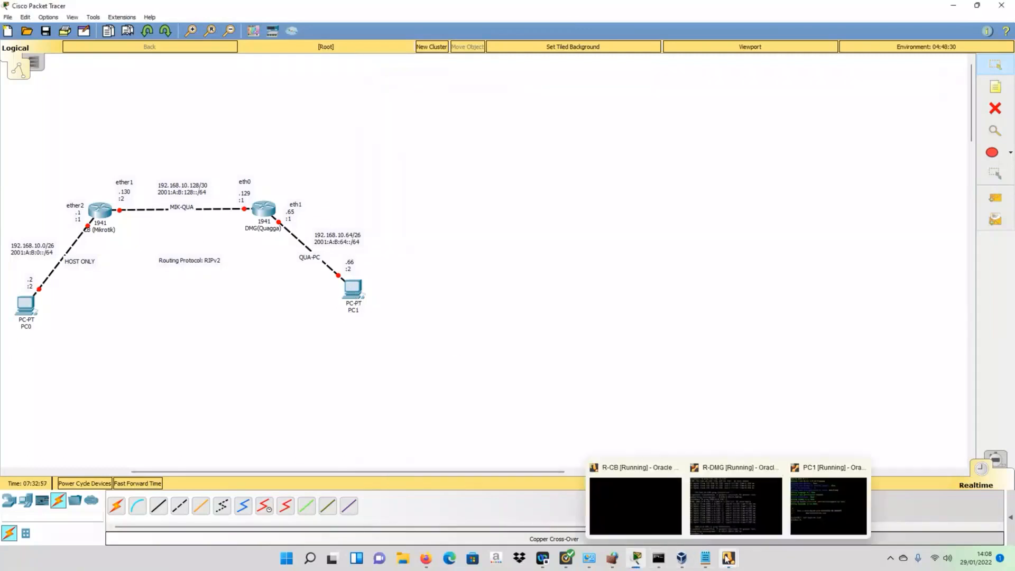
click(636, 503)
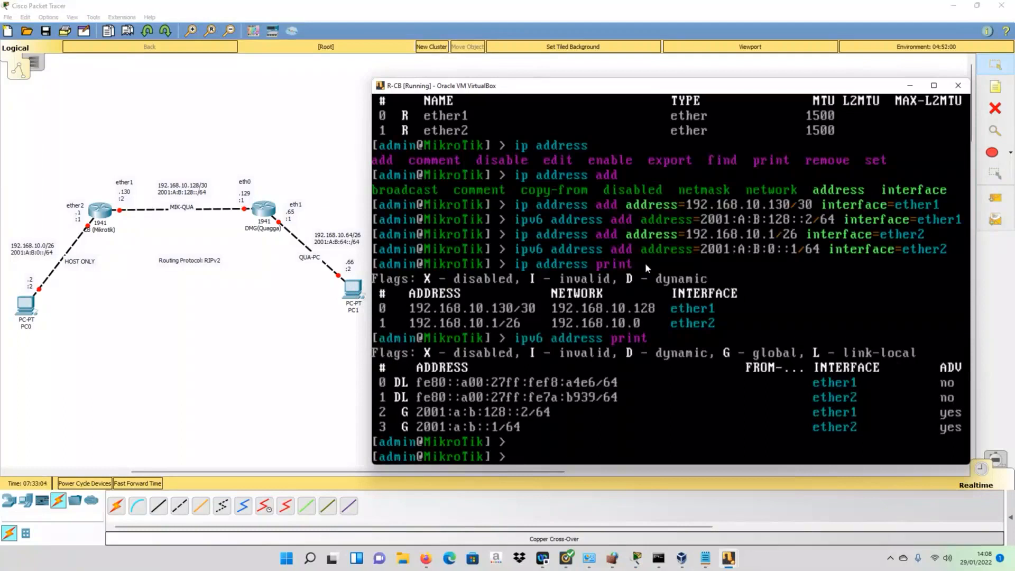
mouse_move(729, 557)
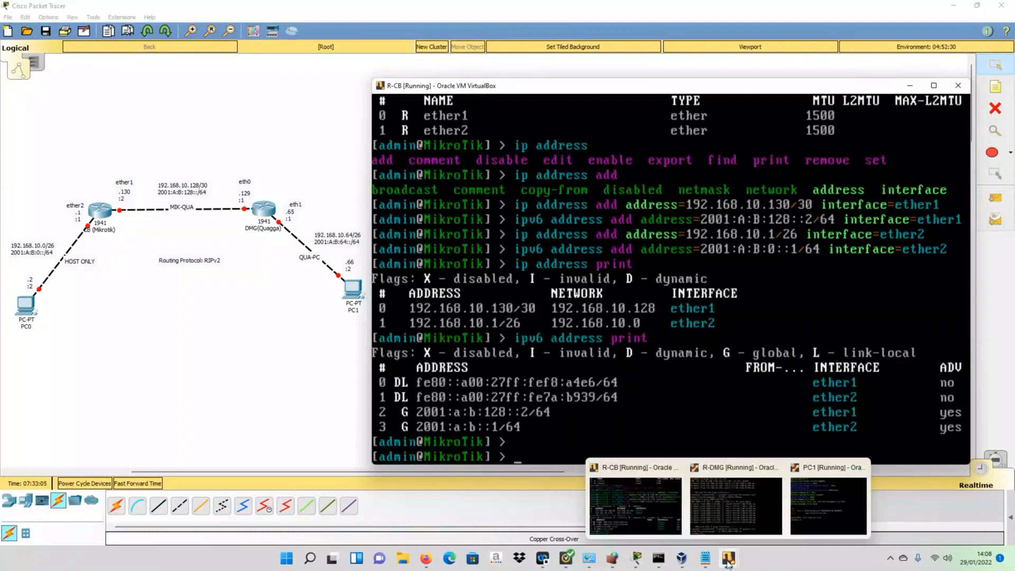
- Bring the PC1 console to the front, shift it up slightly and enlarge it
click(803, 489)
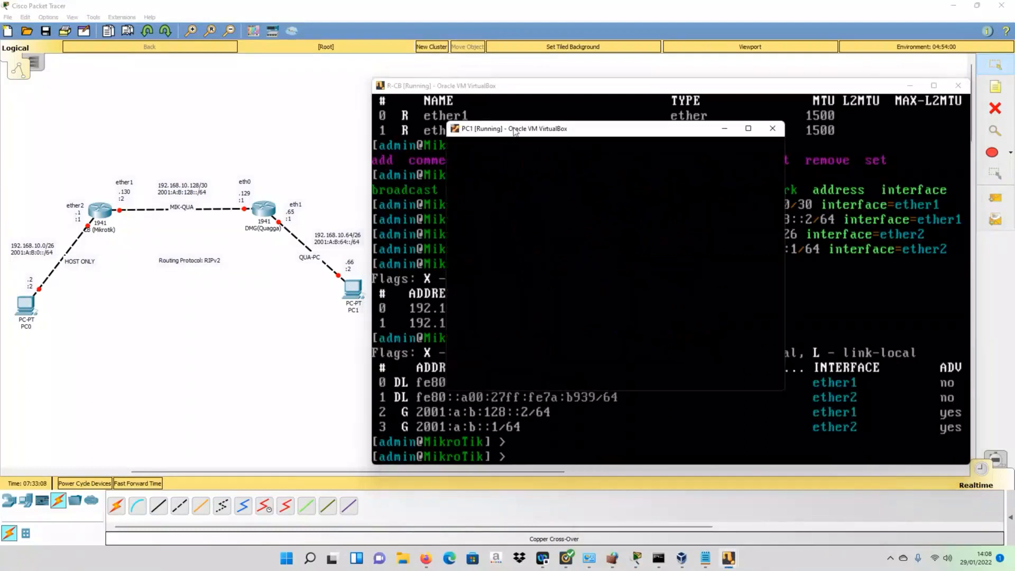
drag(436, 93, 440, 84)
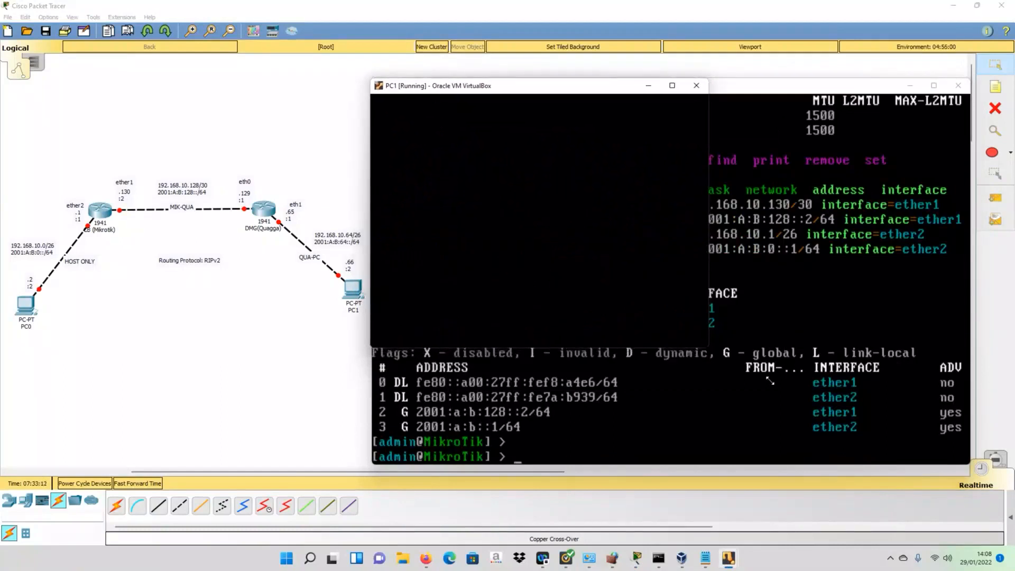
drag(770, 381, 970, 464)
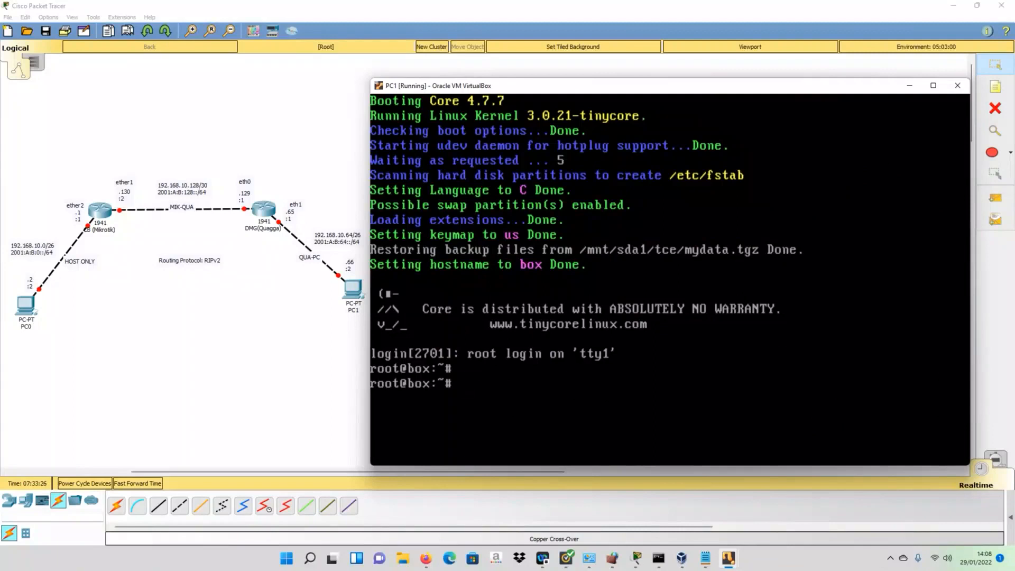
- List PC1's interfaces, then assign eth0 192.168.10.66 with netmask 255.255.255.192
text(ifconfig)
key(Return)
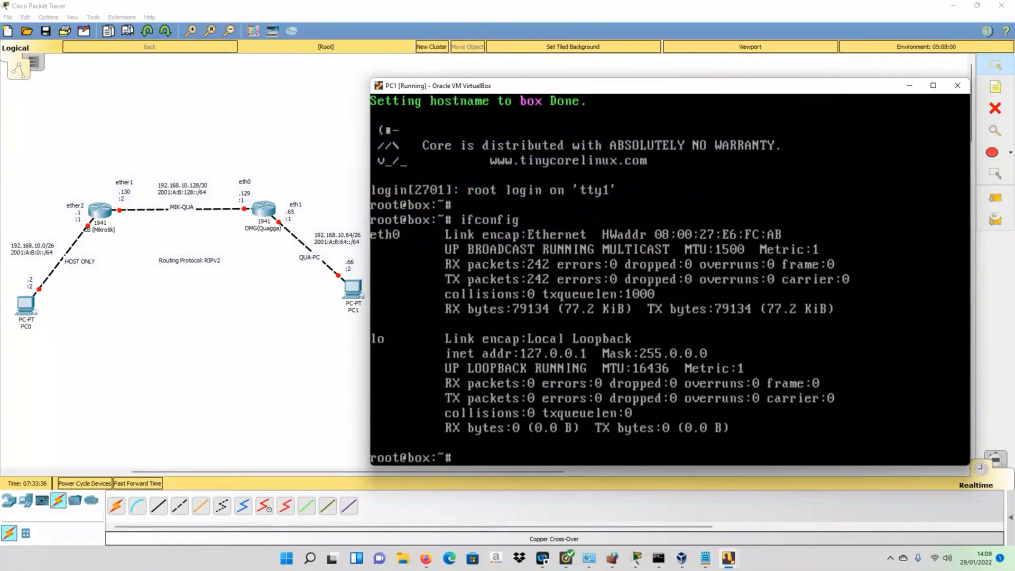
text(ifconfig 192.168.10.)
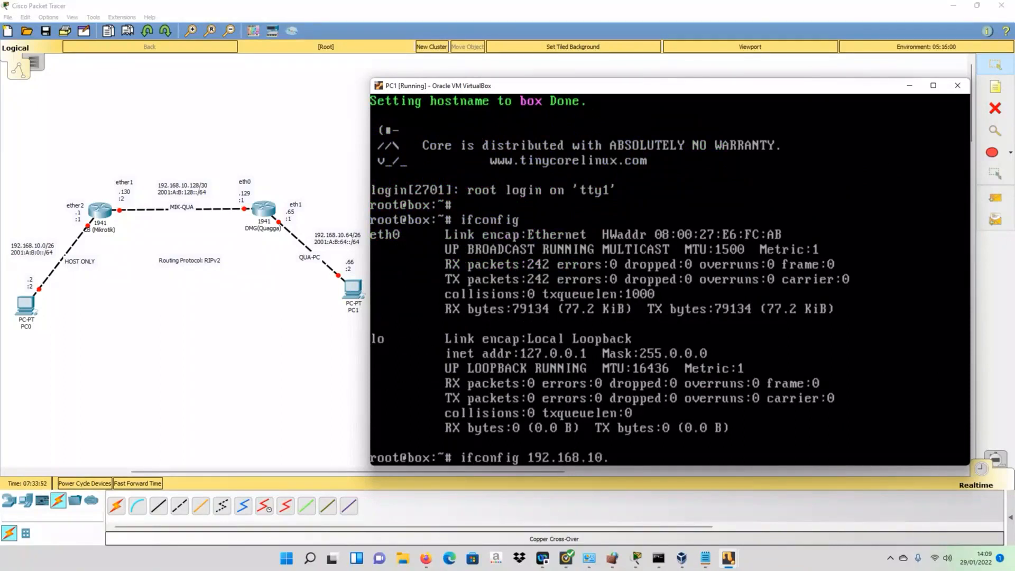
text(66)
text(eth0)
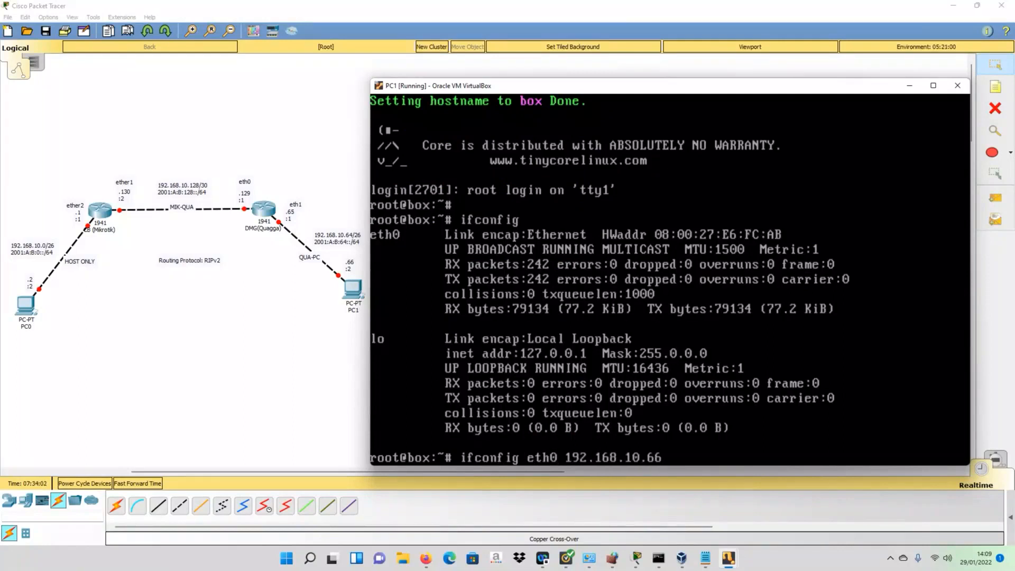
key(End)
text(netmask 255.255.255.192)
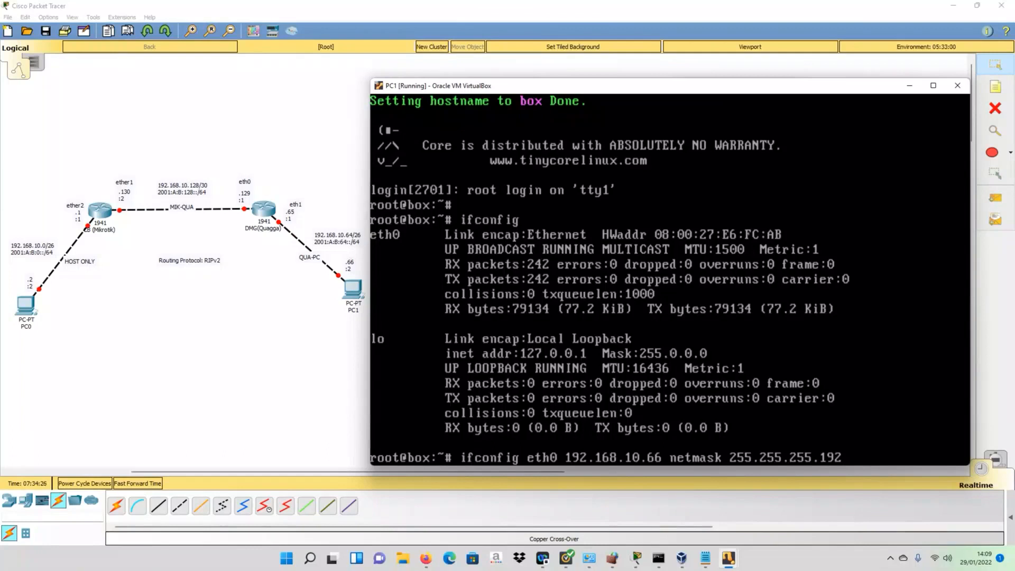
key(Return)
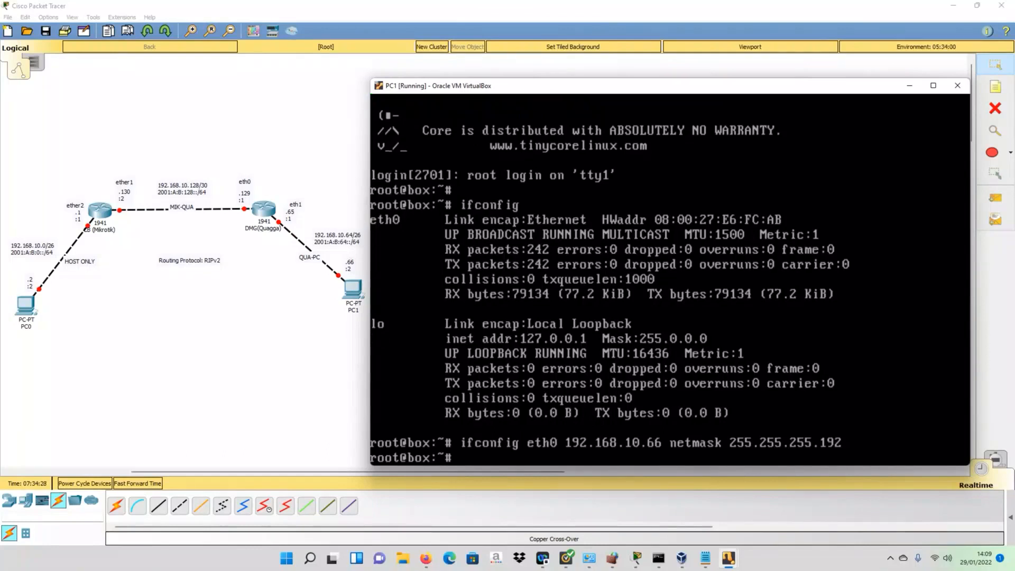
- Add a default IPv4 route on PC1 through gateway 192.168.10.65
text(route add default gw 192.168.)
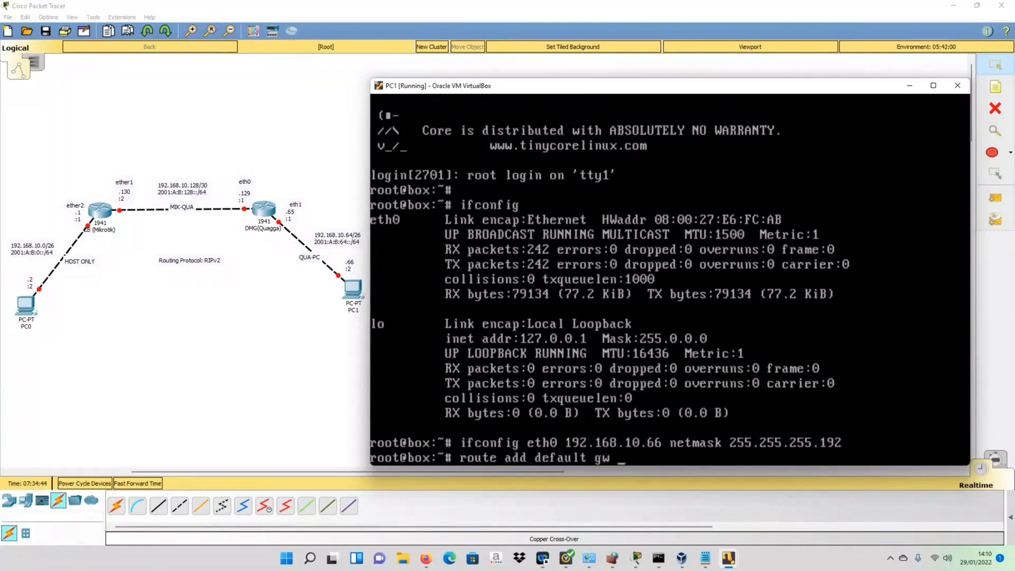
text(10.65)
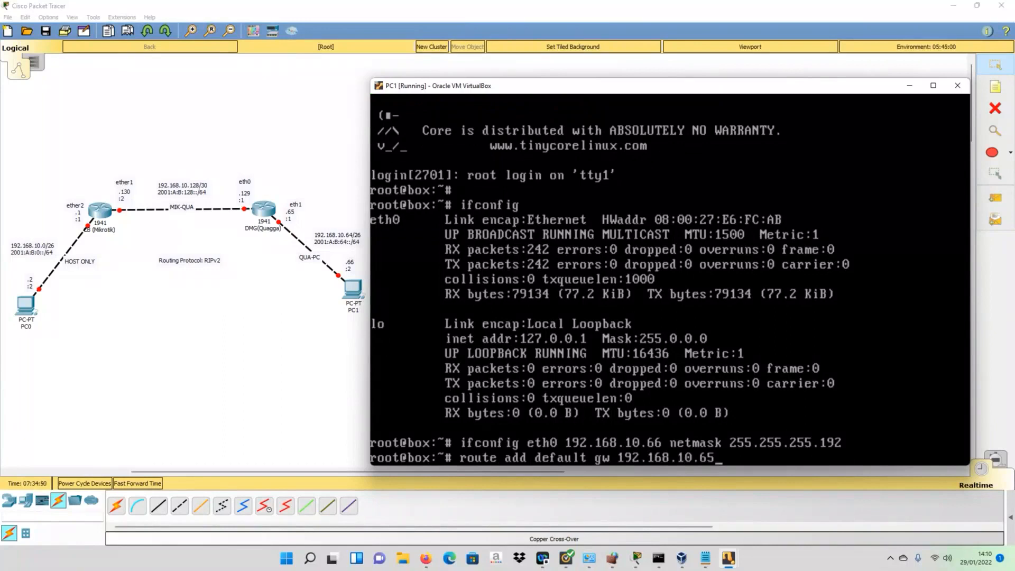
key(Return)
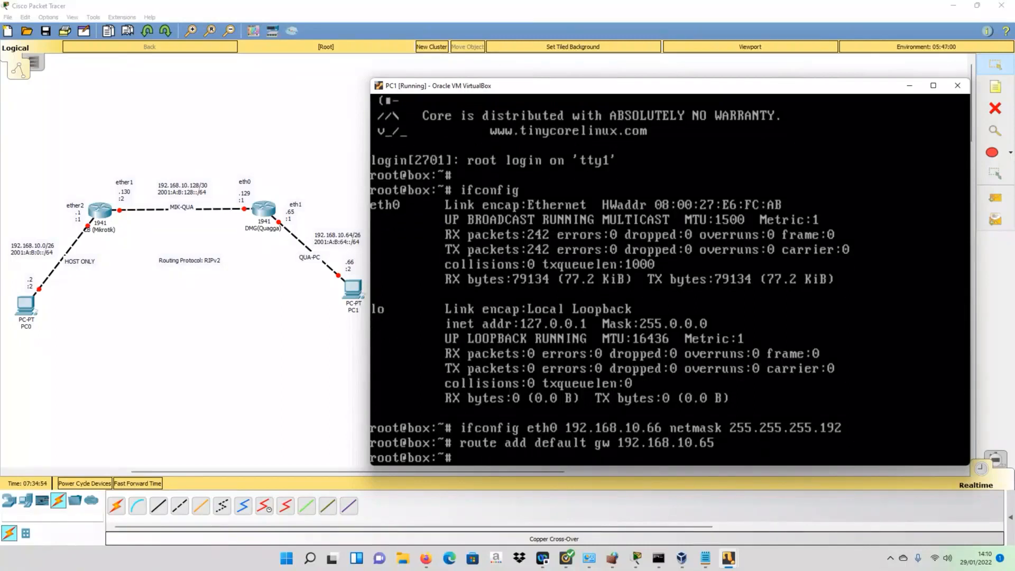
- Begin an 'ifconfig eth0' command for PC1's IPv6 address
text(ifconfig eth0)
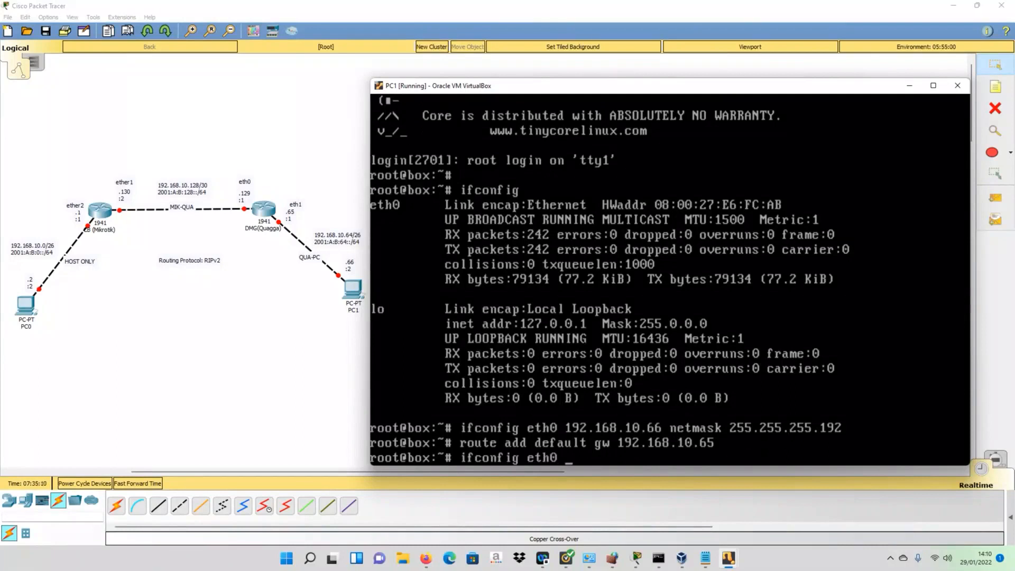
- Assign the IPv6 address 2001:A:B:64::2/64 to eth0 and bring it up
text(2001:A:B:64)
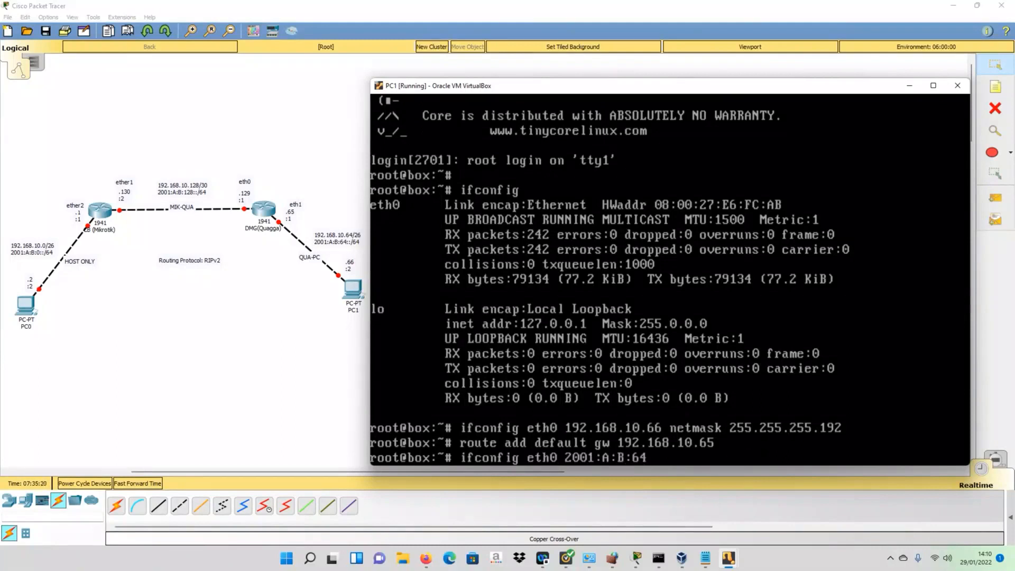
text(:2)
text(/64 up)
key(Return)
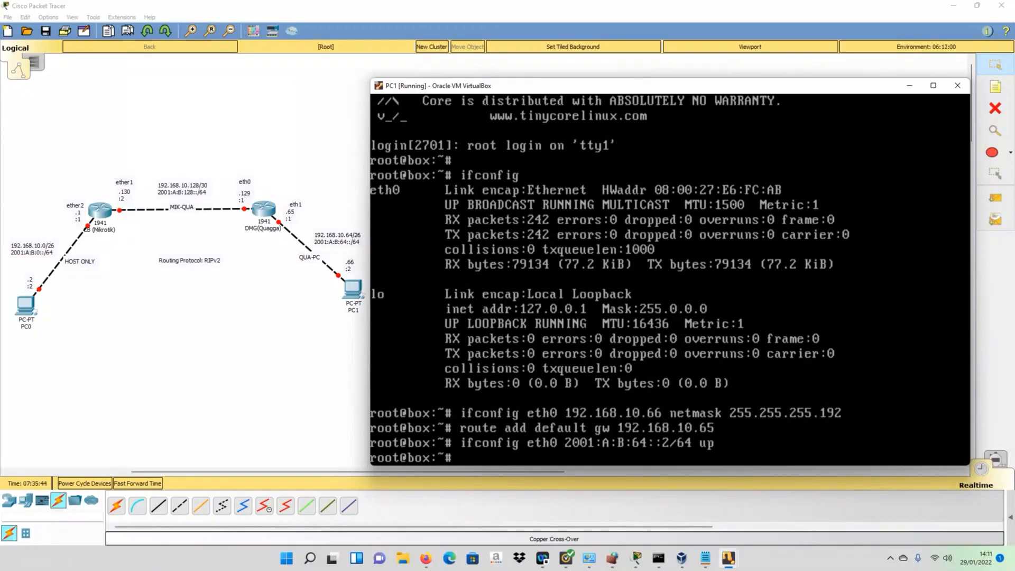
- Add an IPv6 default route ::/0 via gateway 2001:A:B:64::1
text(route -A inet6 add ::/0)
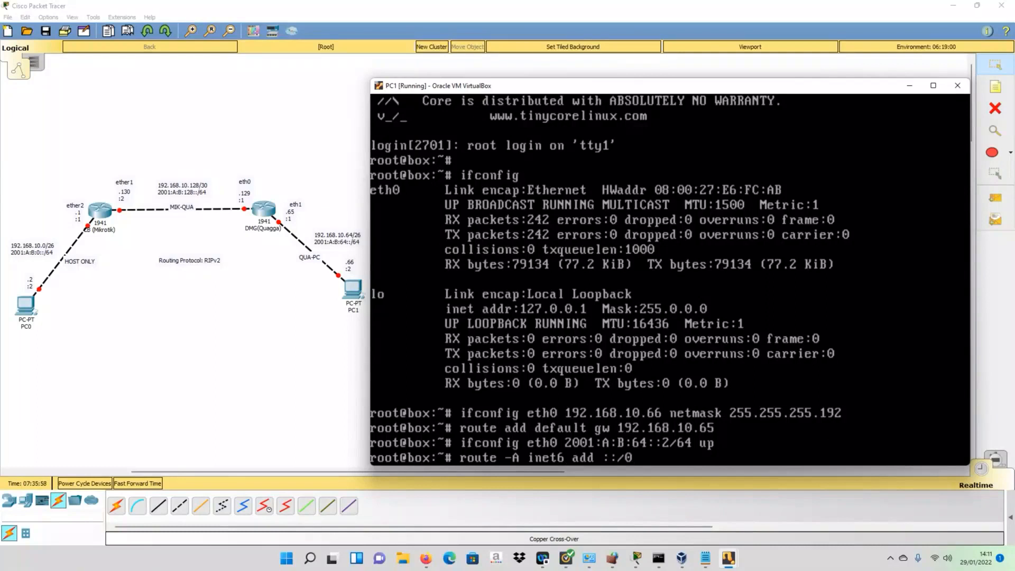
text( gw 2001:A:B:64)
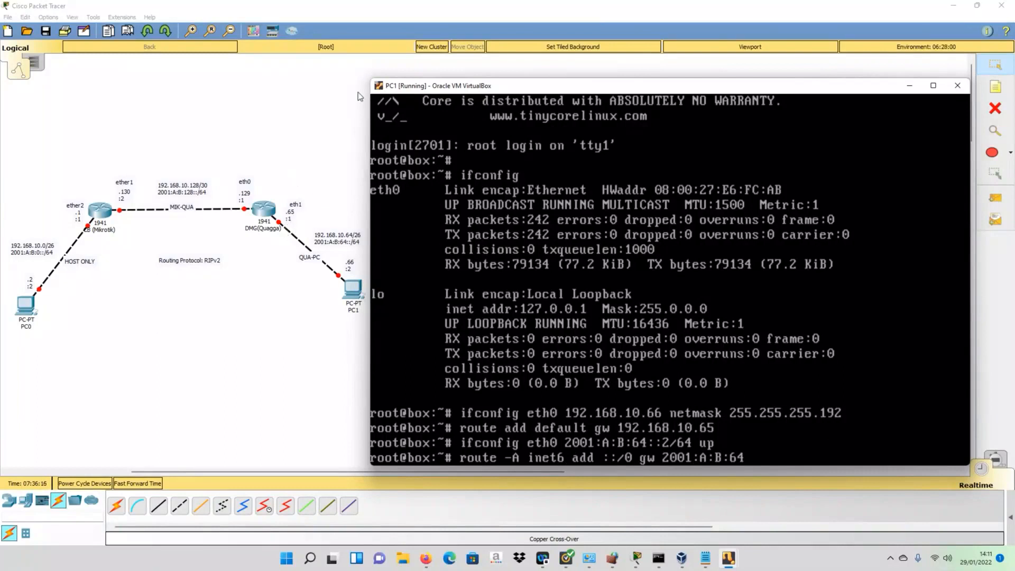
text(::1)
key(Return)
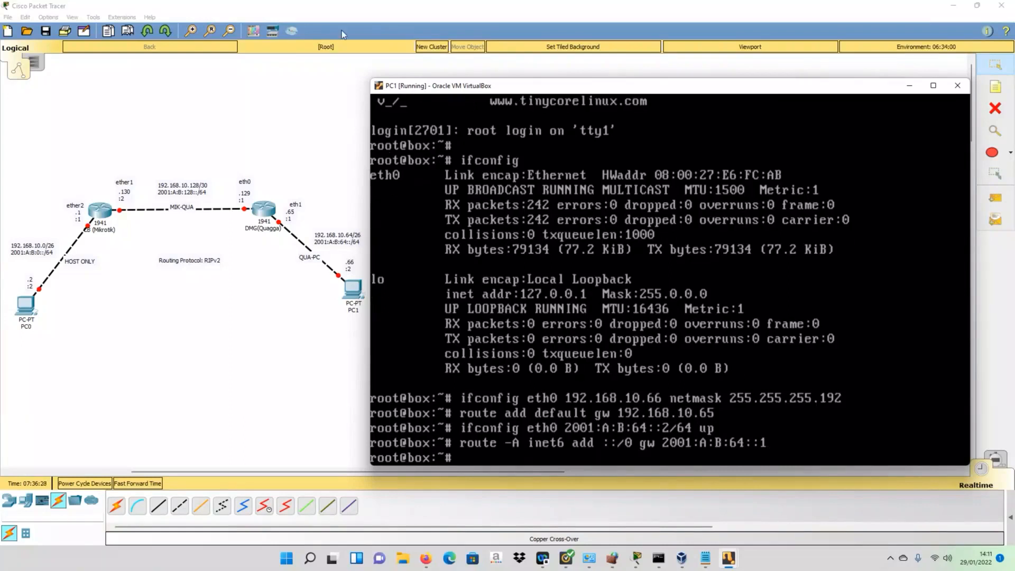
- Start typing a ping command to the gateway 192.168.10.65
text(p)
text(ing 1)
text(921.6)
key(BackSpace)
key(BackSpace)
key(BackSpace)
text(.168.10.)
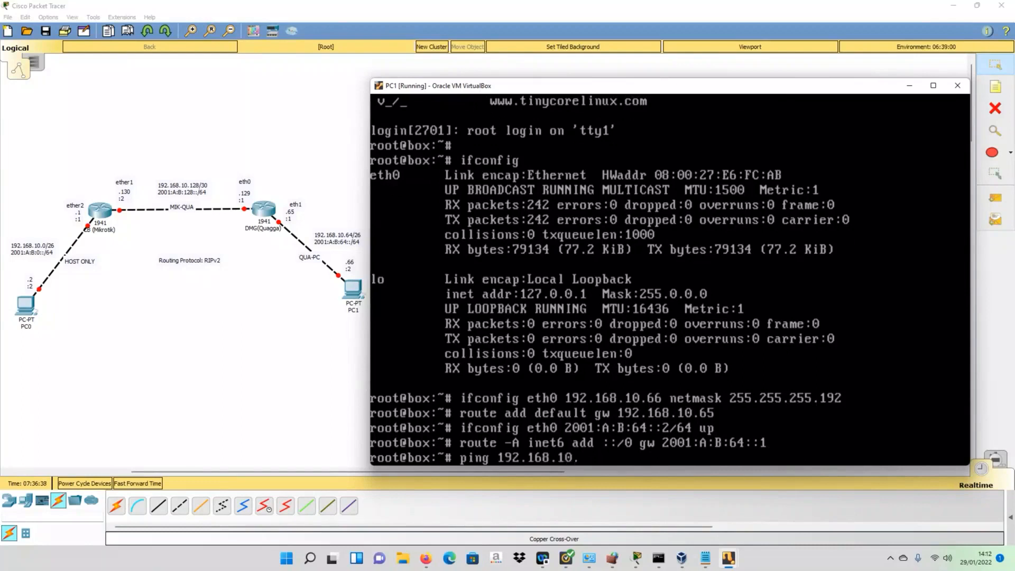
text(65)
- Ping the gateway at 192.168.10.65, then at 2001:A:B:64::1, stopping each to view statistics
key(Return)
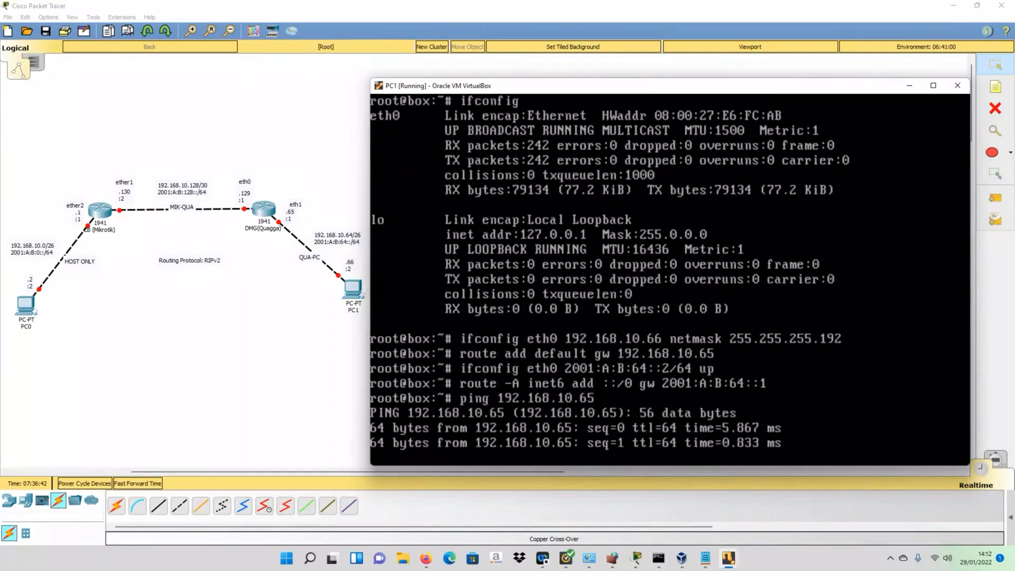
key(ctrl+c)
key(Up)
key(BackSpace)
key(BackSpace)
key(BackSpace)
key(BackSpace)
key(BackSpace)
key(BackSpace)
key(BackSpace)
key(BackSpace)
key(BackSpace)
key(BackSpace)
key(BackSpace)
key(BackSpace)
key(BackSpace)
text(200)
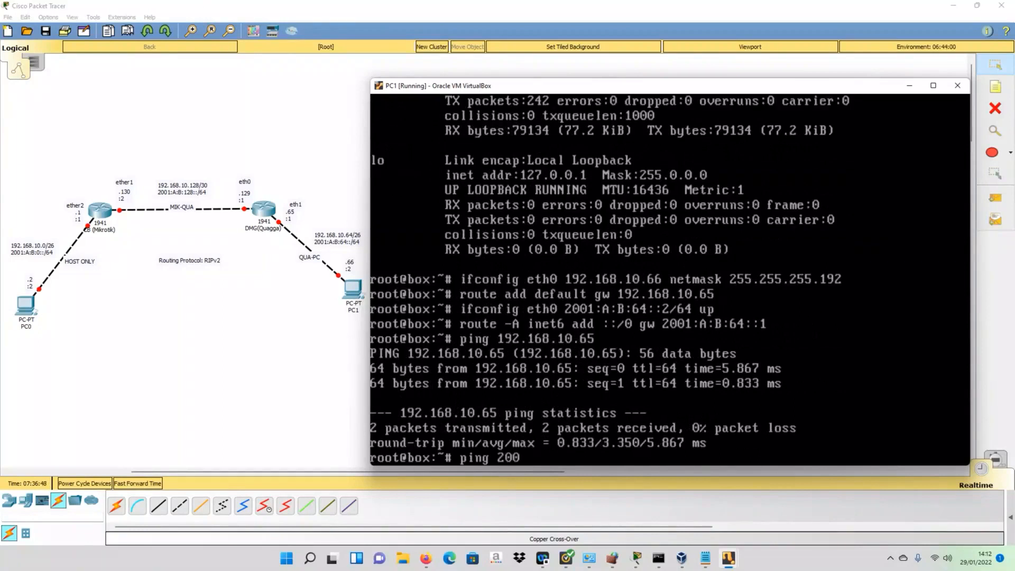
text(1:A:B:64::1)
key(Return)
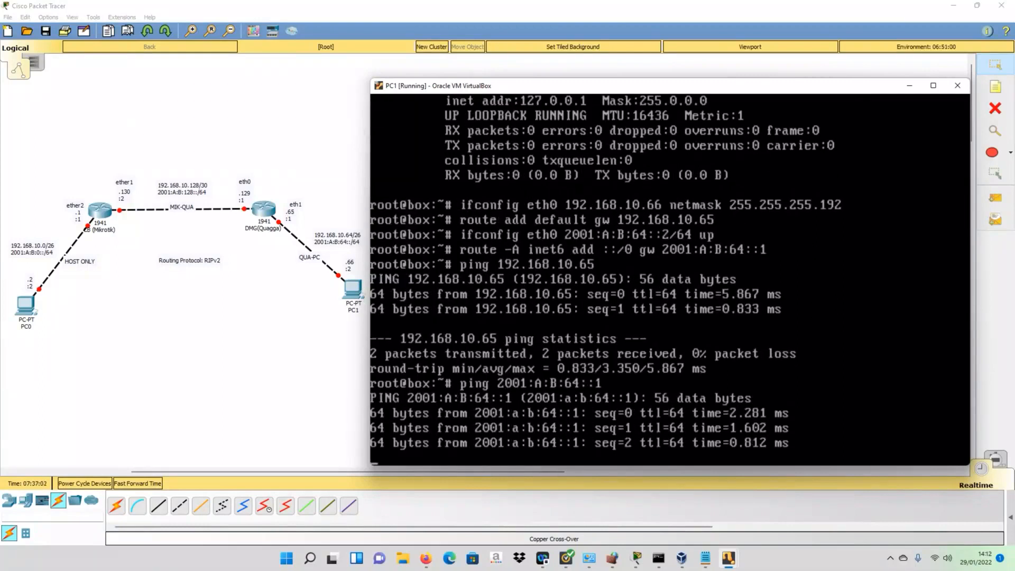
key(ctrl+c)
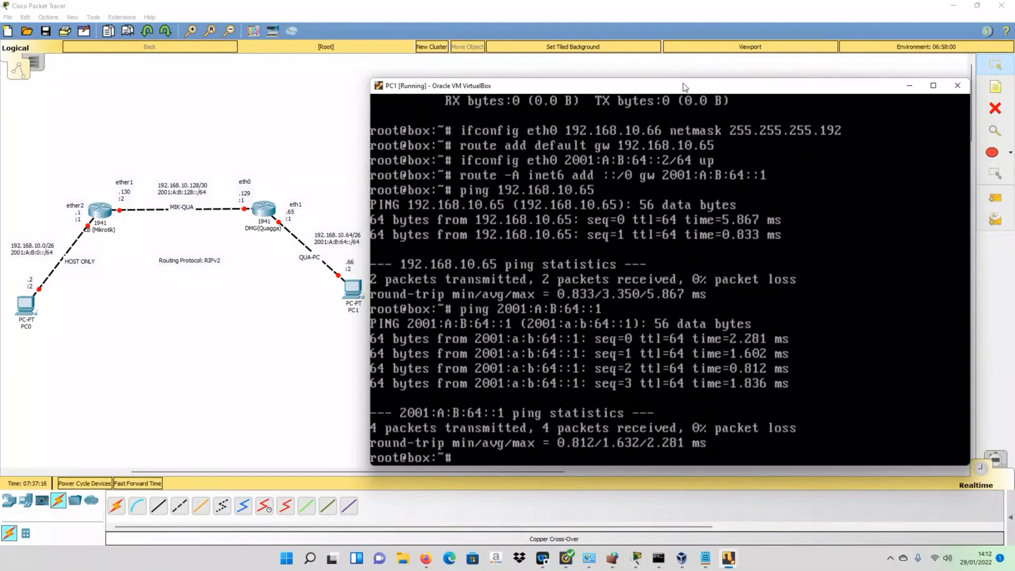
drag(684, 88, 685, 103)
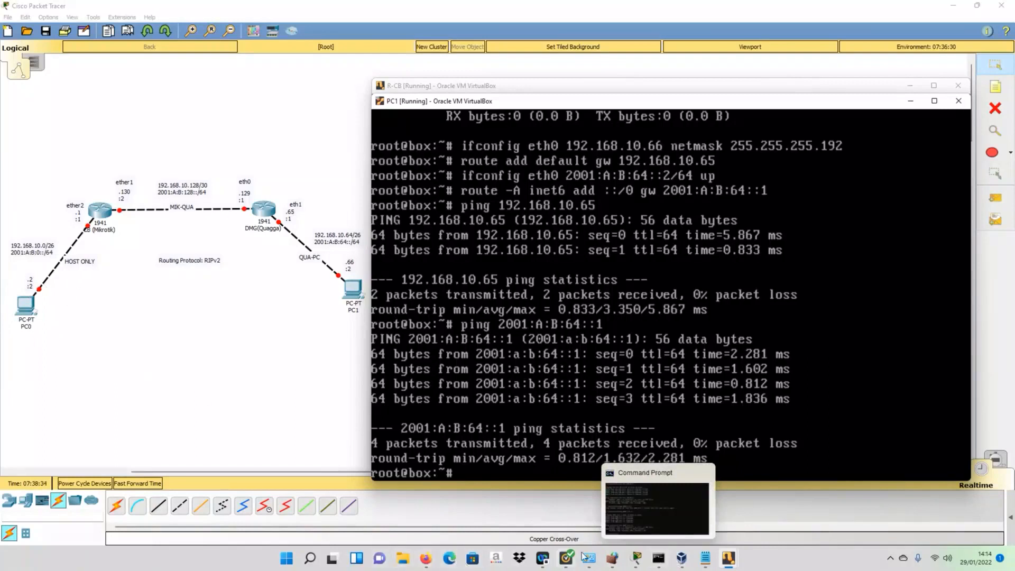
- Navigate from Control Panel through Network and Sharing Center to the network adapter list
mouse_move(588, 558)
click(629, 532)
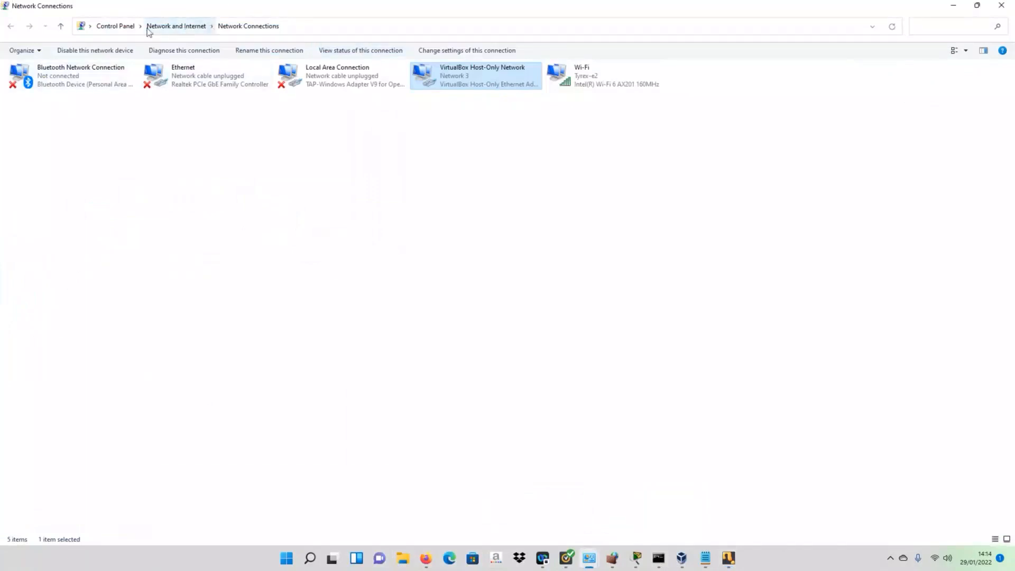
click(115, 26)
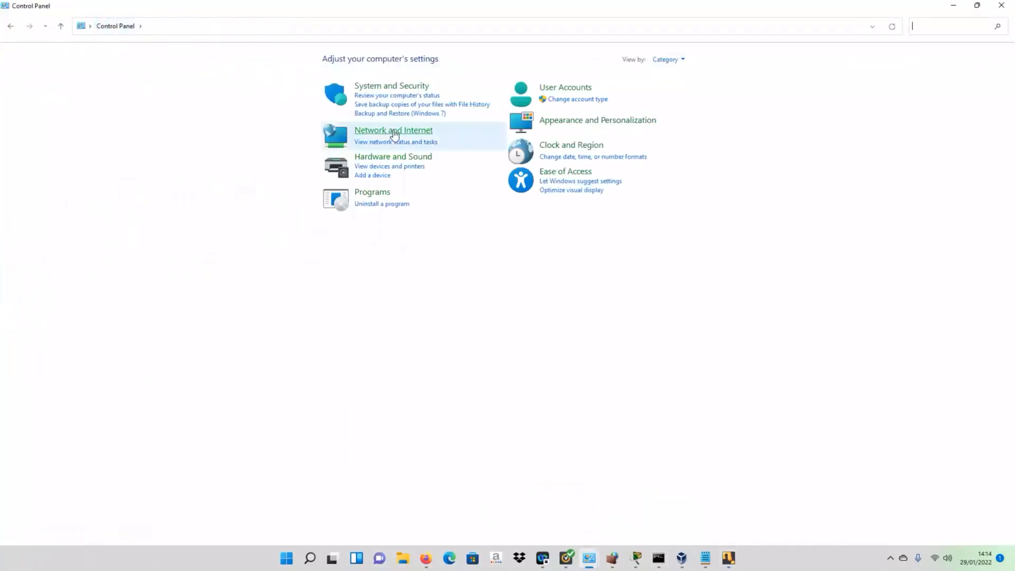
click(394, 132)
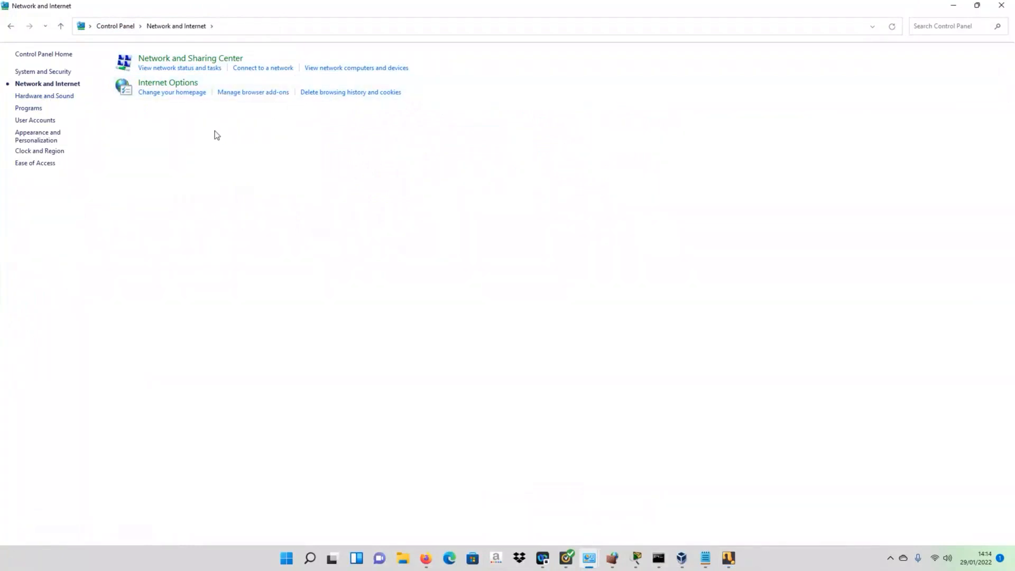
click(173, 69)
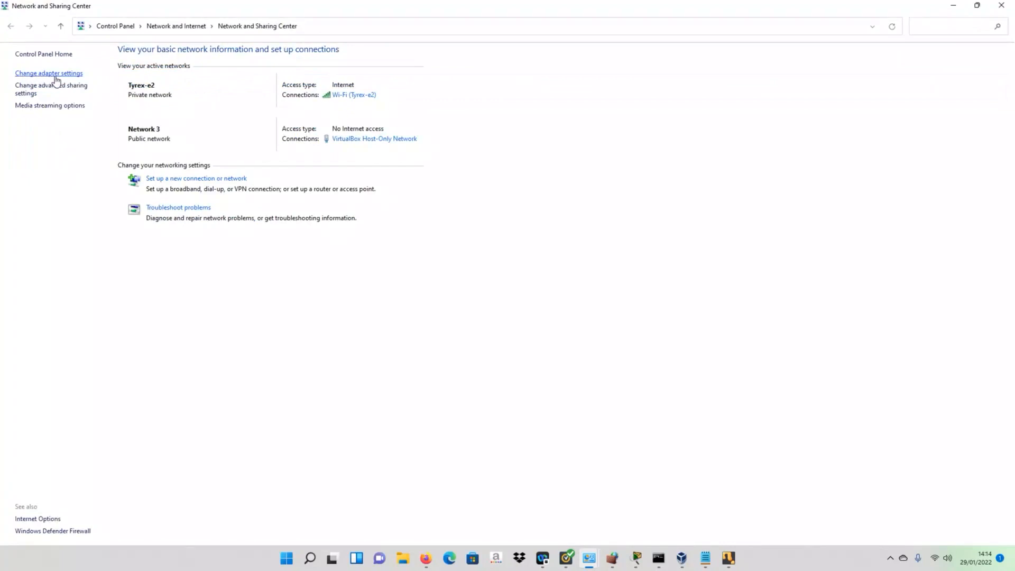
click(57, 77)
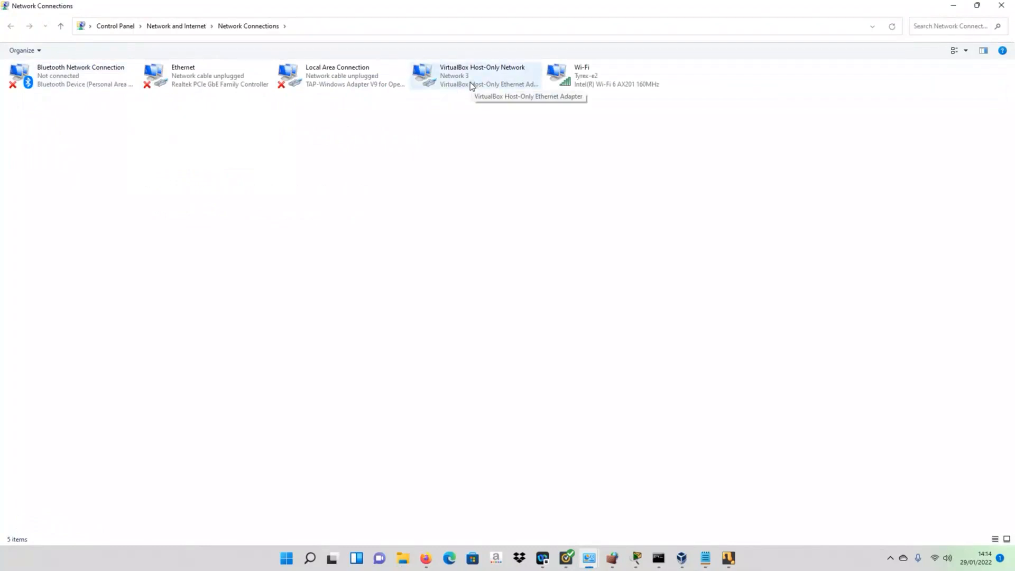
- Open the VirtualBox Host-Only Network adapter's IPv4 properties showing 192.168.10.2, mask 255.255.255.192, gateway 192.168.10.1
click(442, 81)
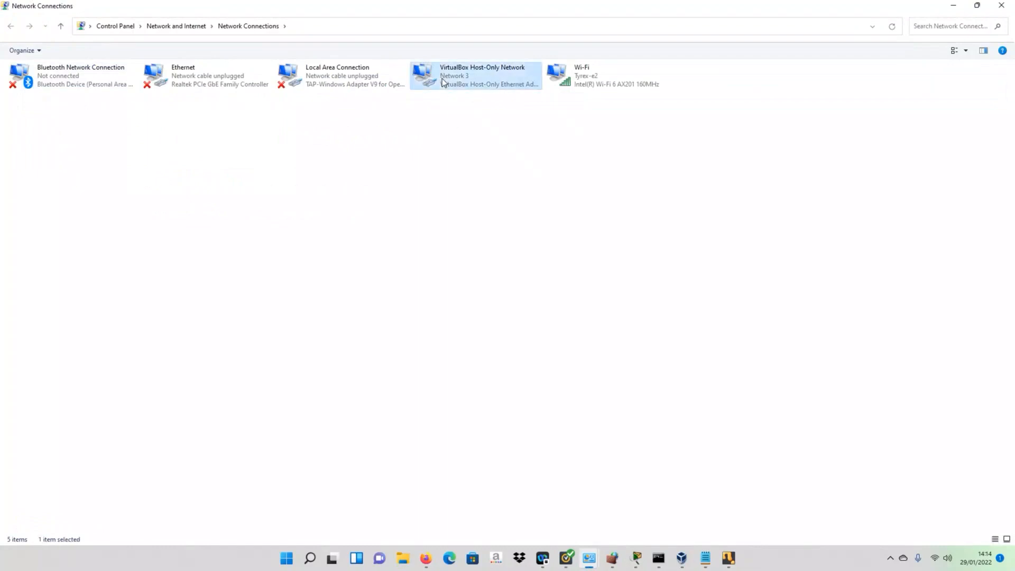
double_click(443, 81)
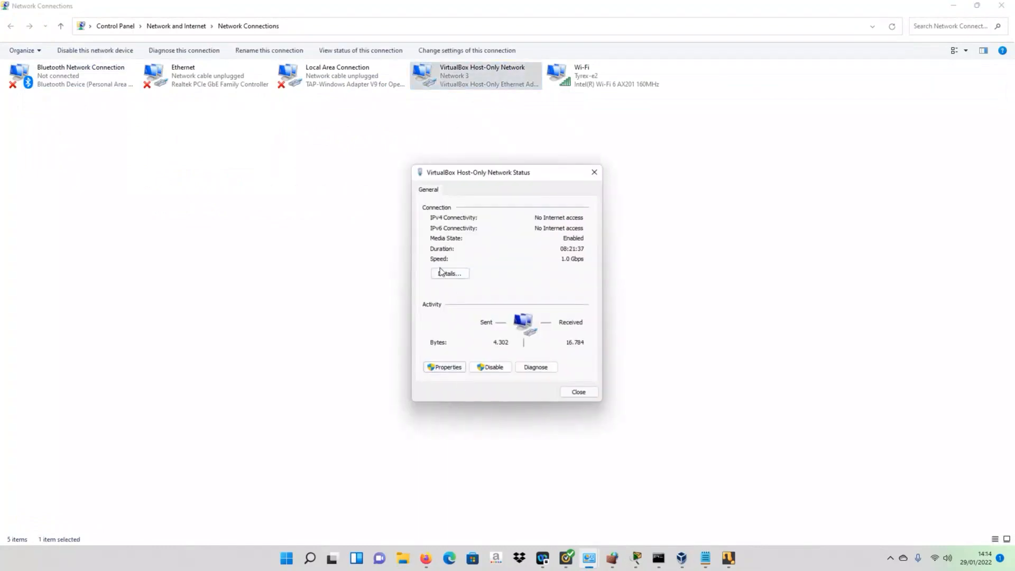
click(438, 367)
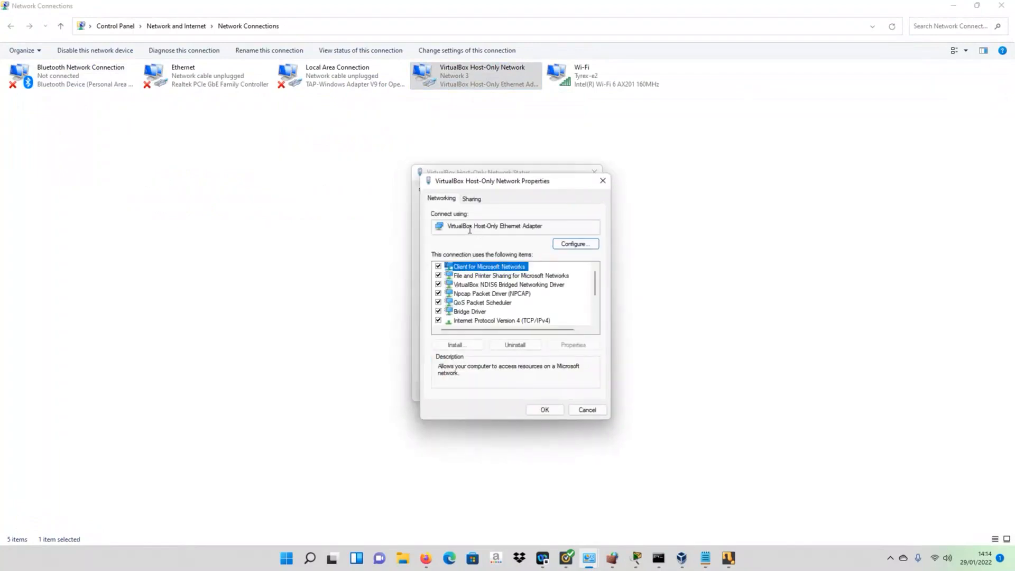
scroll(511, 315, down, 1)
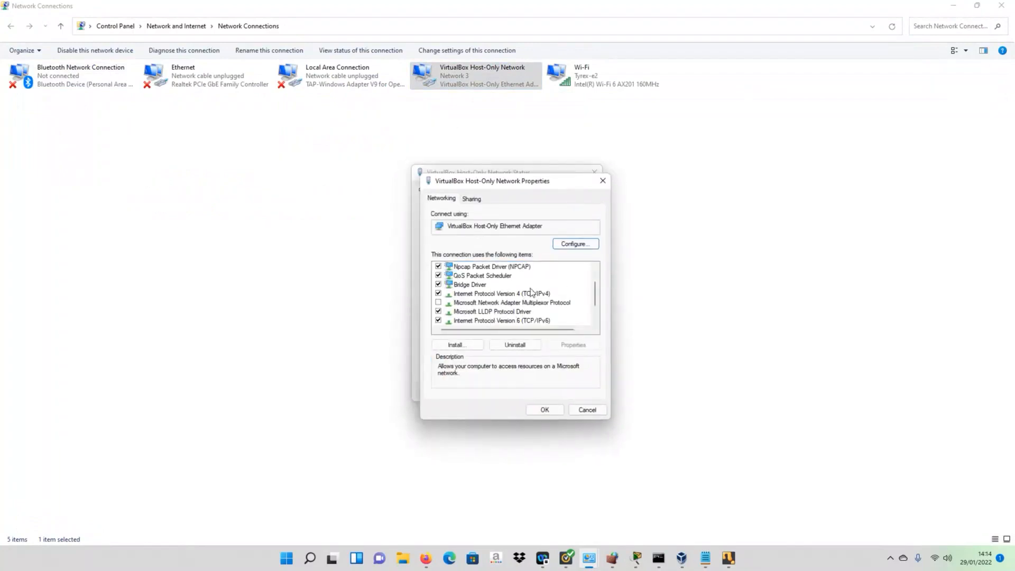
click(527, 294)
click(563, 345)
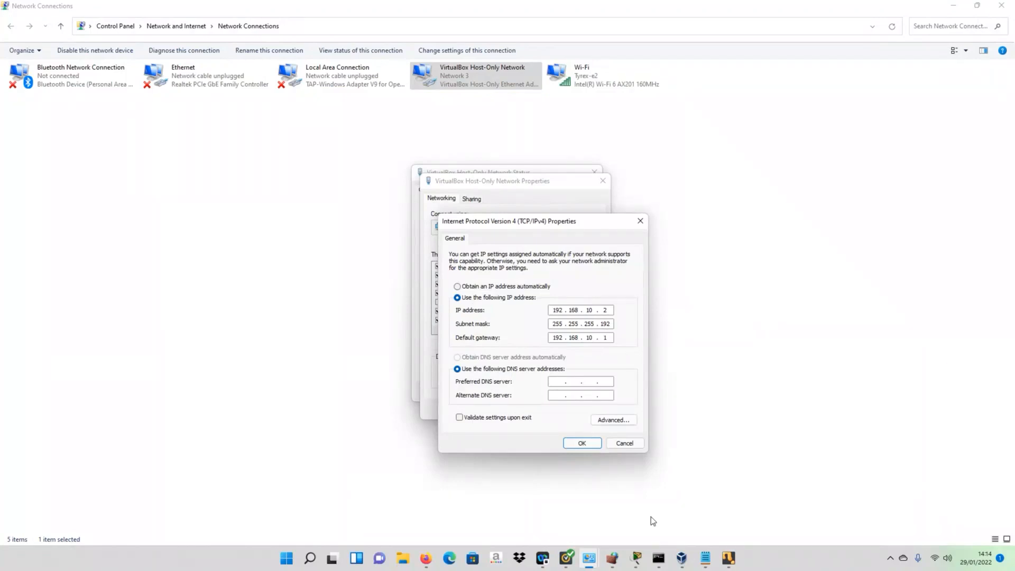
- Check the 192.168.10.0/26 Packet Tracer topology, then accept the host-only adapter's static IPv4 settings
click(636, 557)
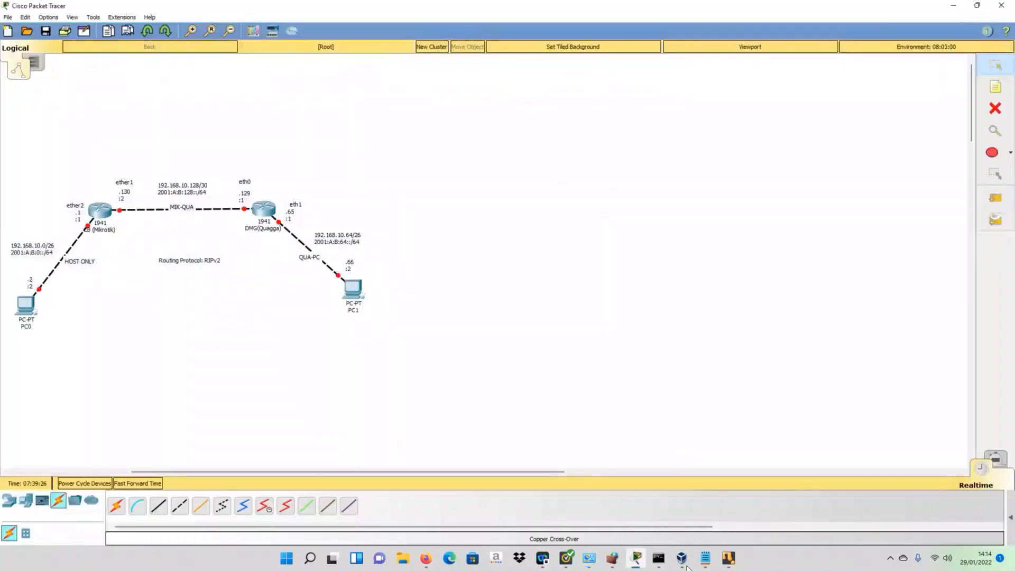
mouse_move(597, 565)
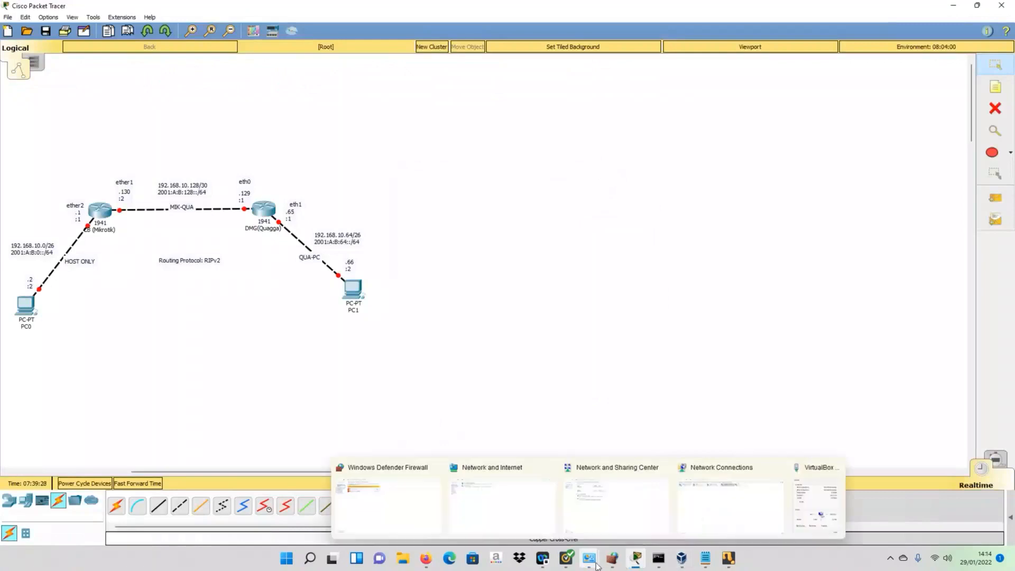
click(814, 504)
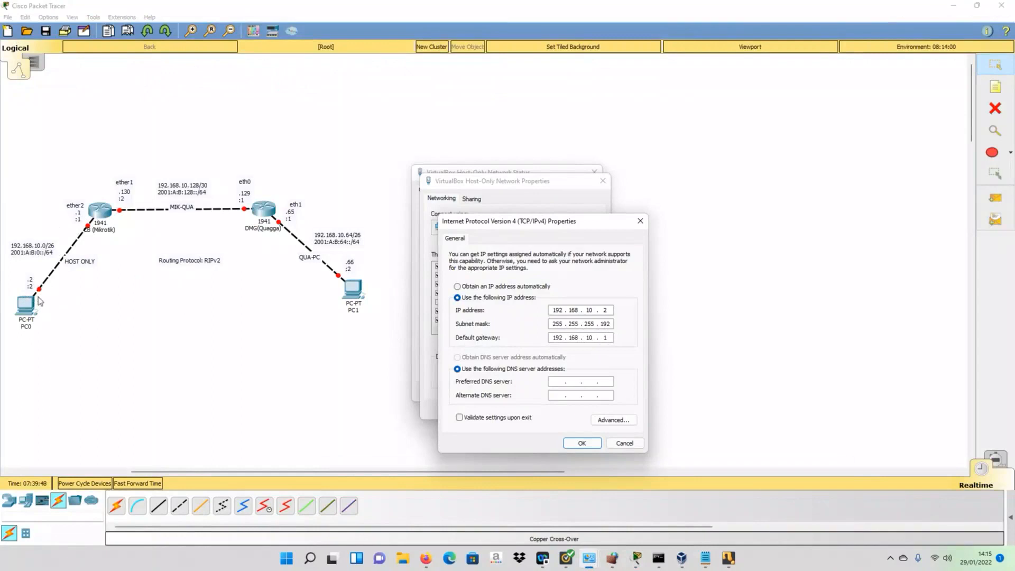
click(582, 444)
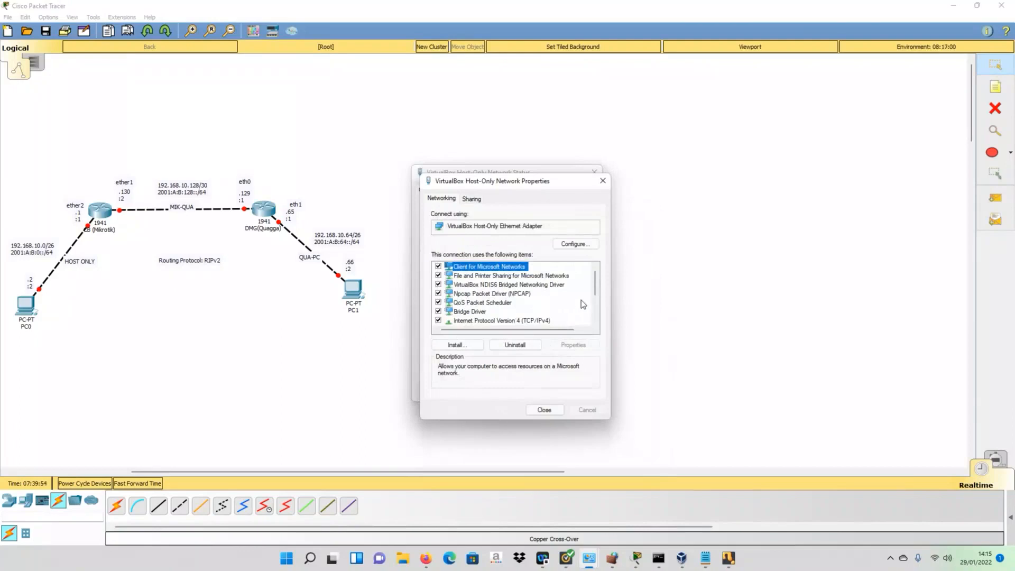
- Give the host-only adapter IPv6 address 2001:a:b::2/64 with gateway 2001:a:b::1, and save it
scroll(597, 299, down, 2)
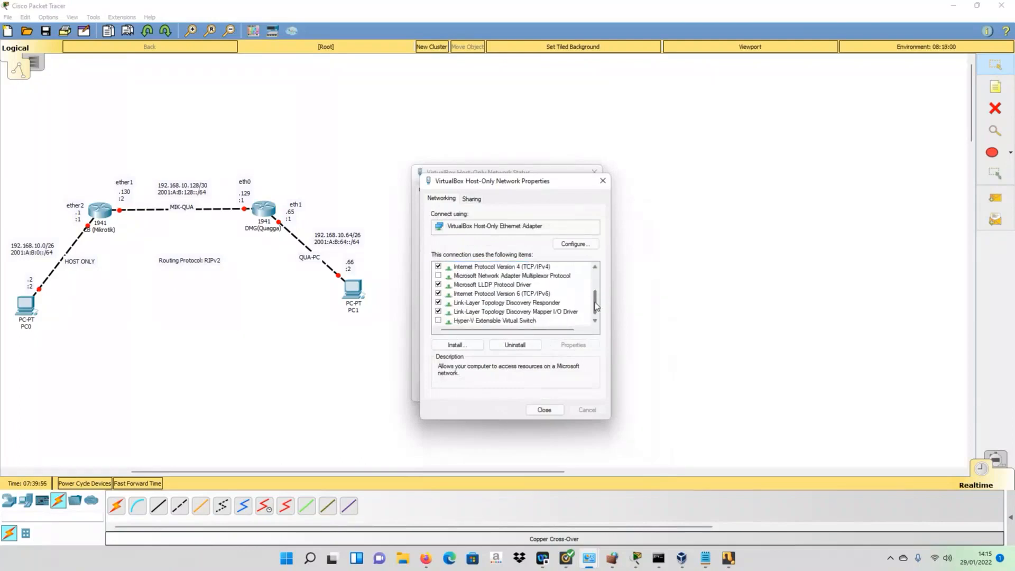
click(535, 294)
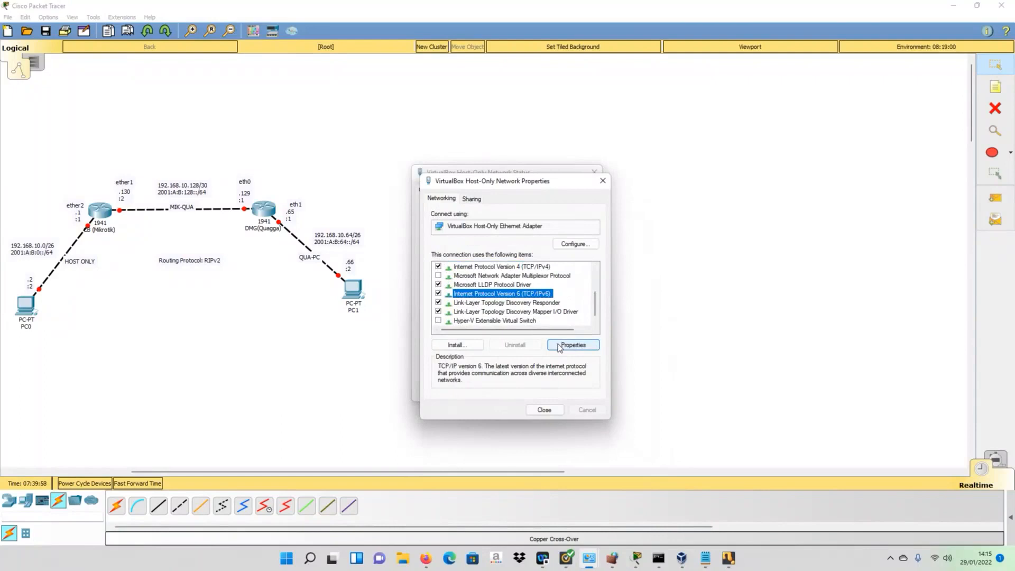
click(559, 345)
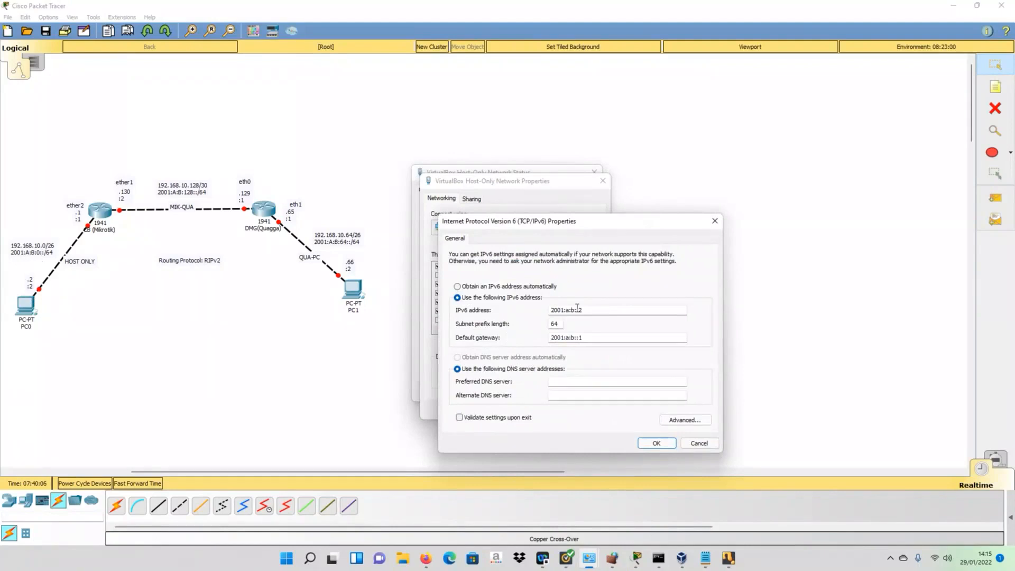
double_click(589, 340)
click(601, 338)
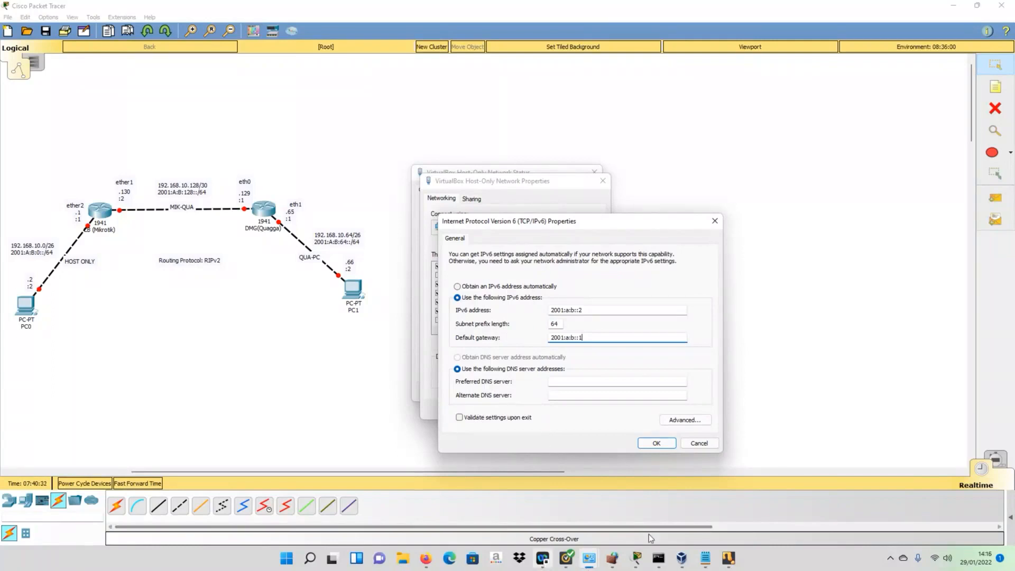
click(657, 443)
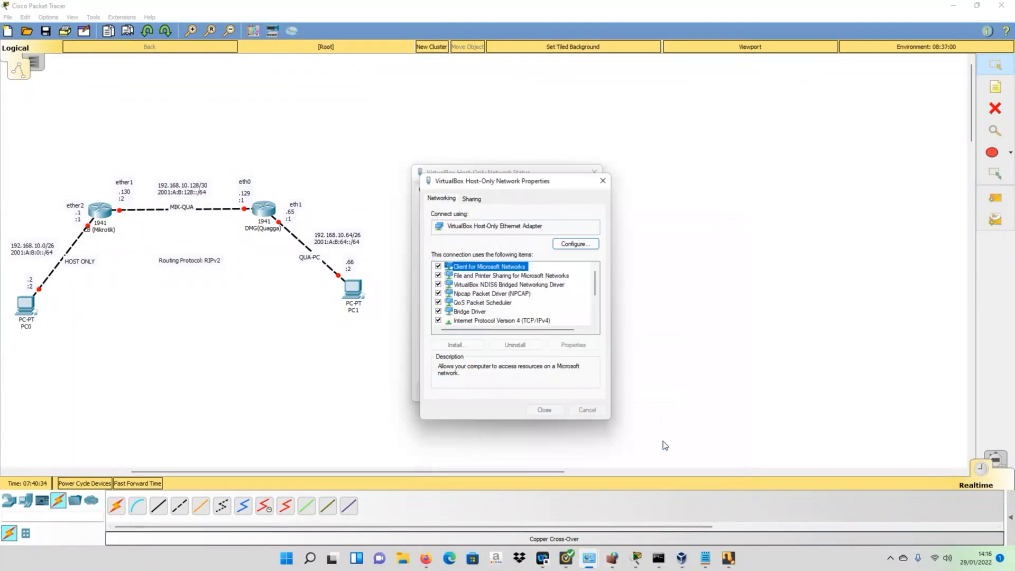
click(539, 410)
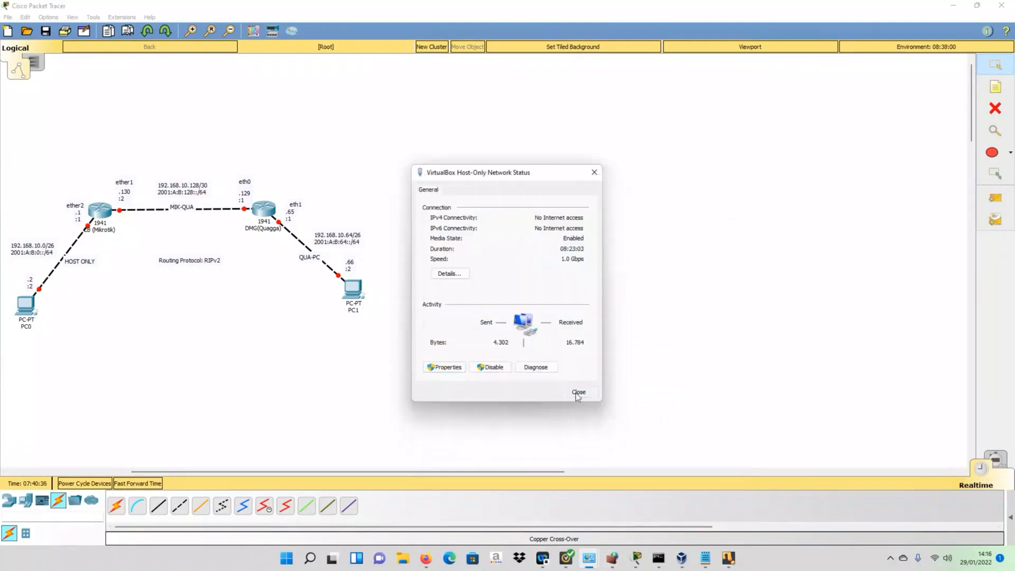
- Close the adapter status and reopen VirtualBox Host-Only Network status from Network Connections
click(578, 392)
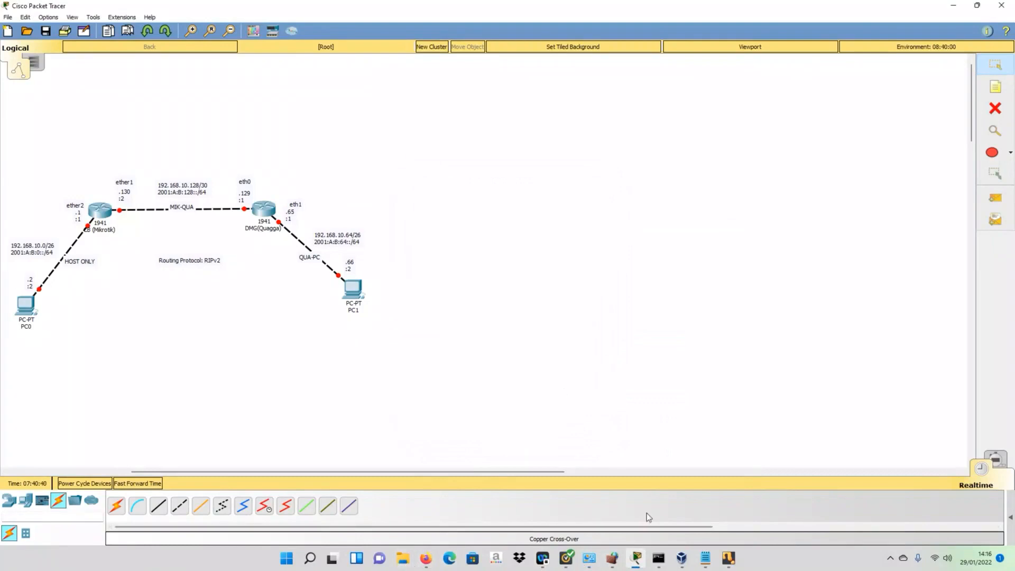
click(590, 563)
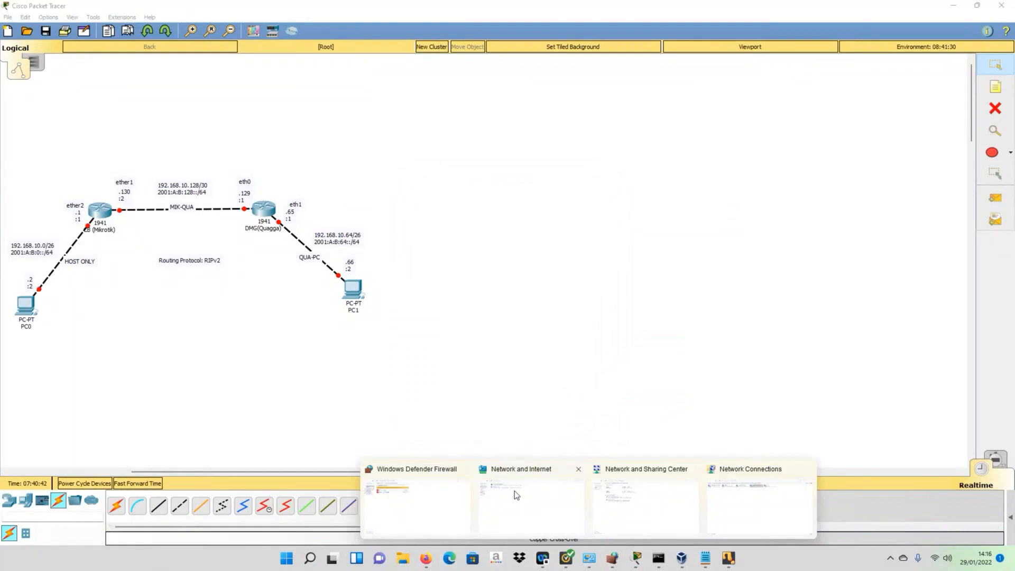
click(756, 505)
double_click(442, 84)
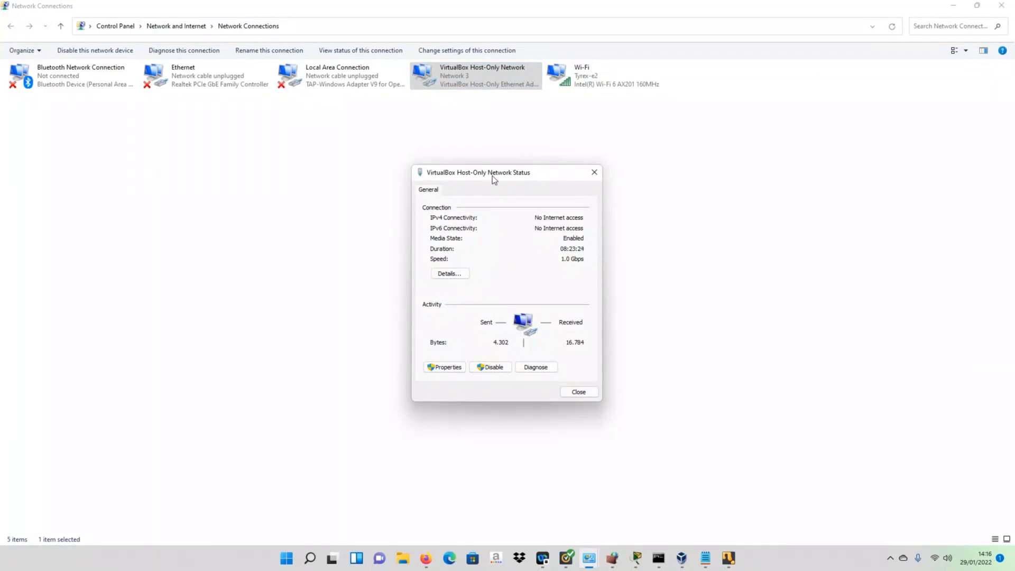
- Reopen the host-only adapter's IPv4 properties and compare them against the Packet Tracer topology
click(445, 369)
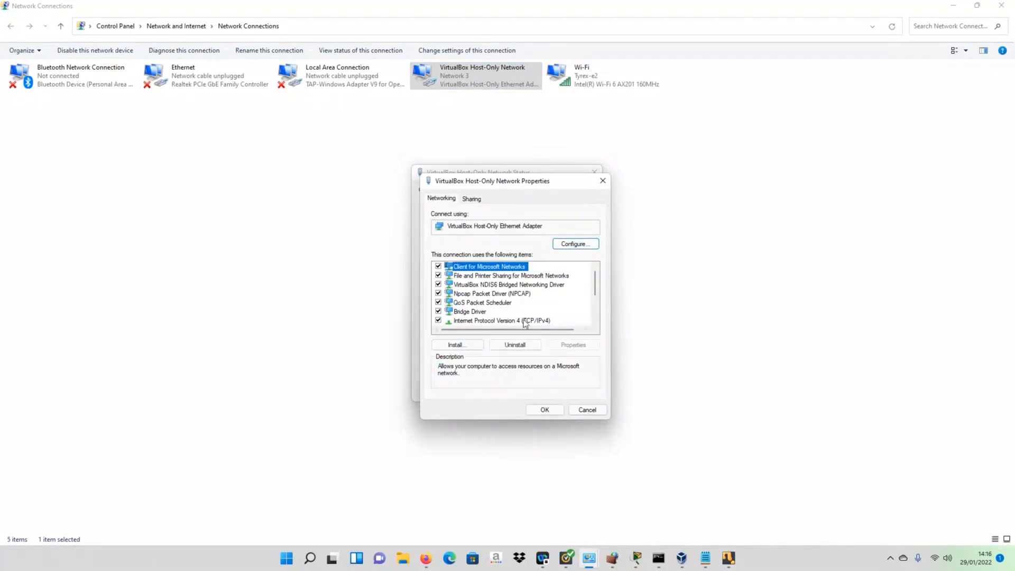
double_click(525, 321)
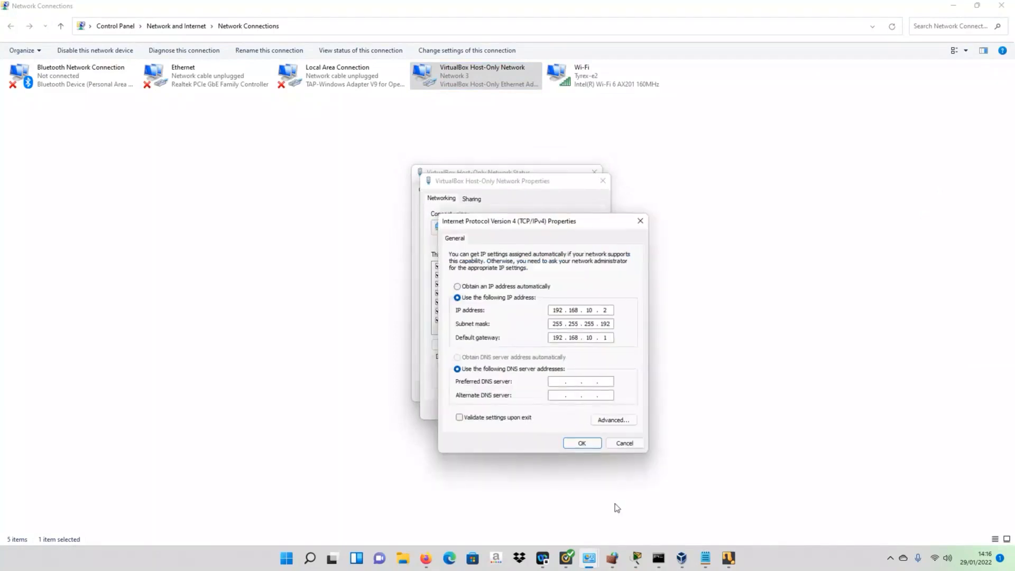
click(634, 561)
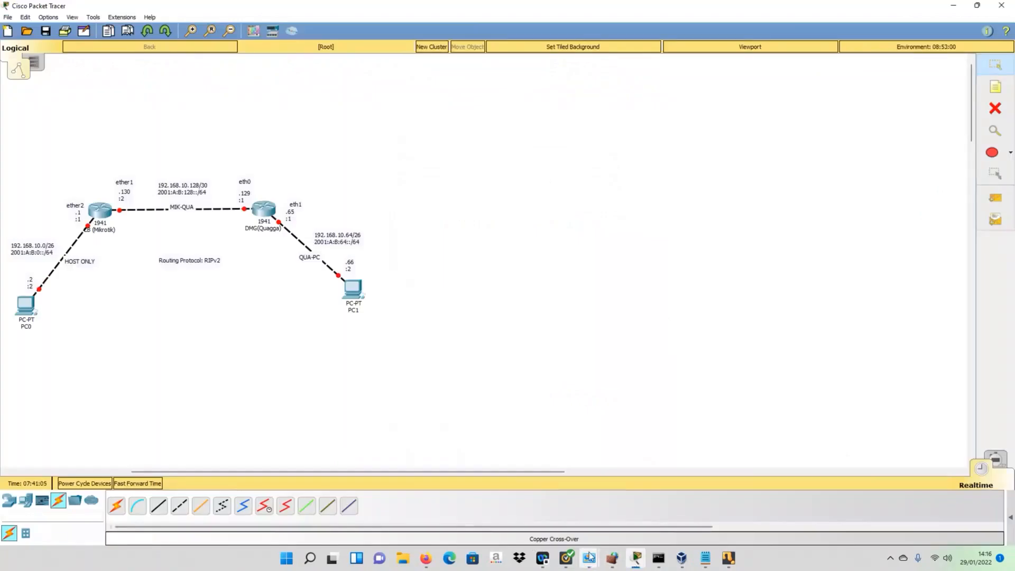
mouse_move(588, 557)
click(820, 504)
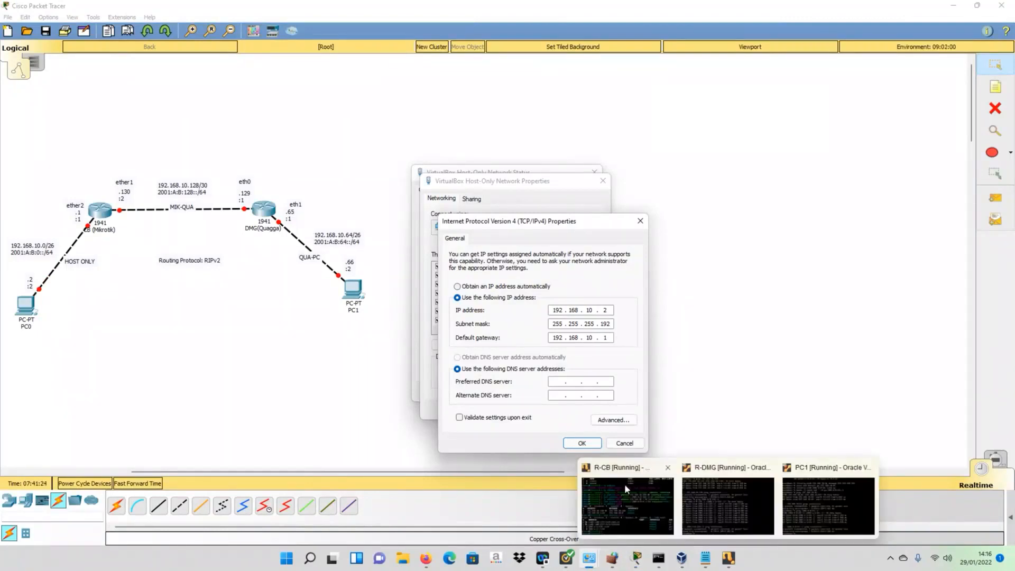
- Move and resize the Command Prompt window so the topology diagram stays visible
click(658, 565)
drag(649, 224, 360, 227)
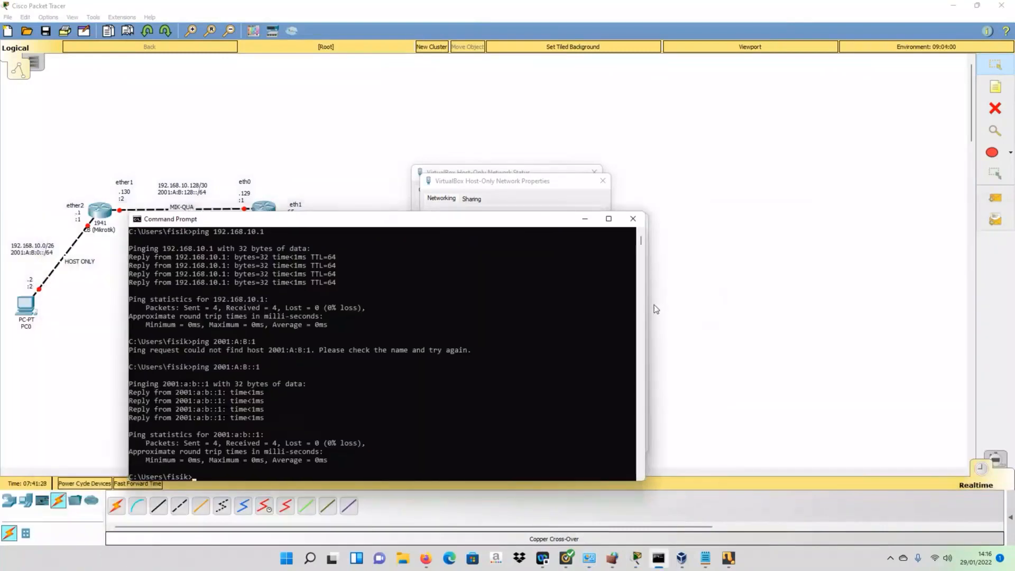
drag(645, 309, 410, 296)
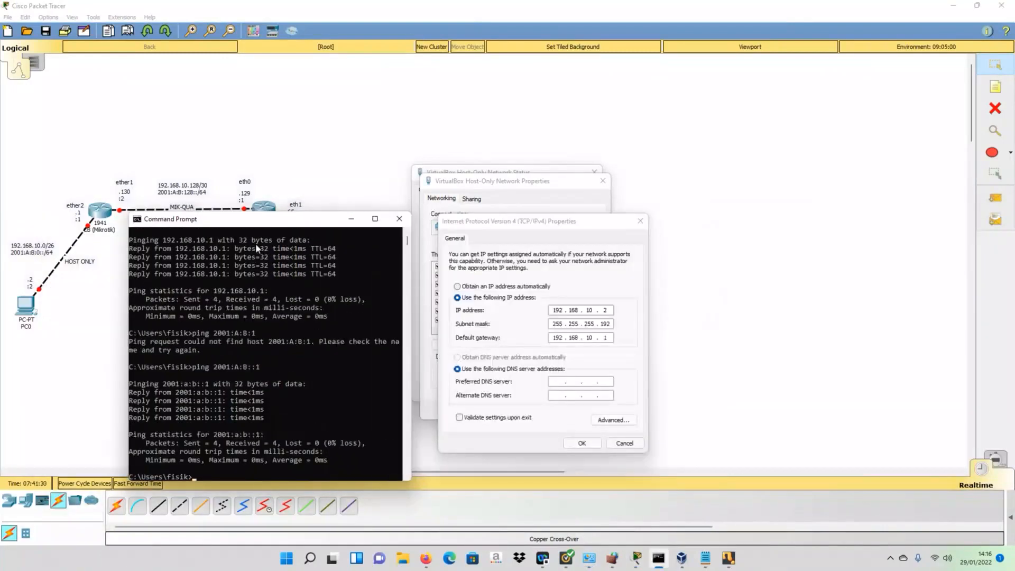
drag(232, 228, 167, 168)
drag(351, 262, 405, 265)
- Clear the console and ping 192.168.10.1, getting 3 of 3 replies with 0% loss
click(211, 348)
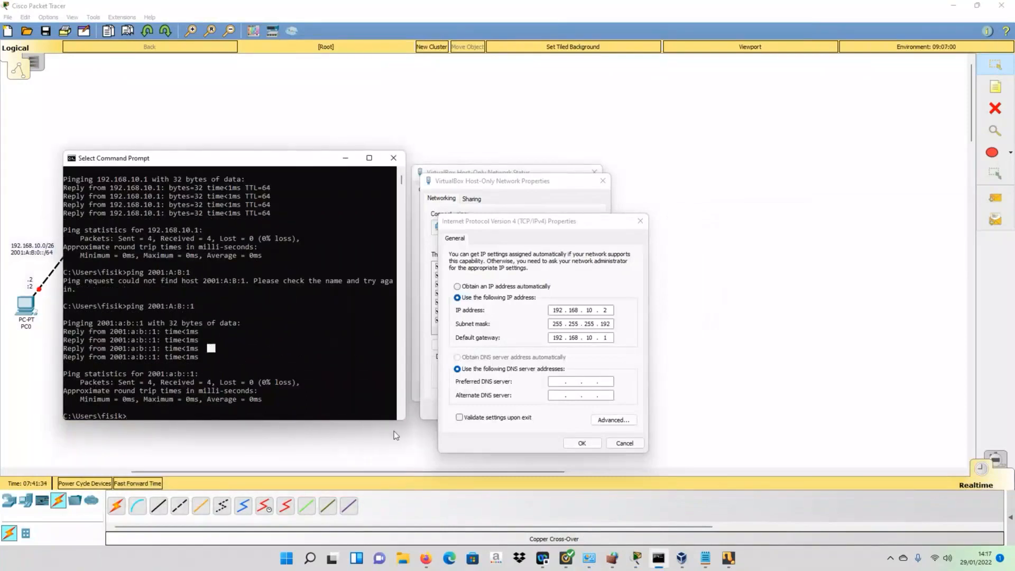
text(cls)
key(Return)
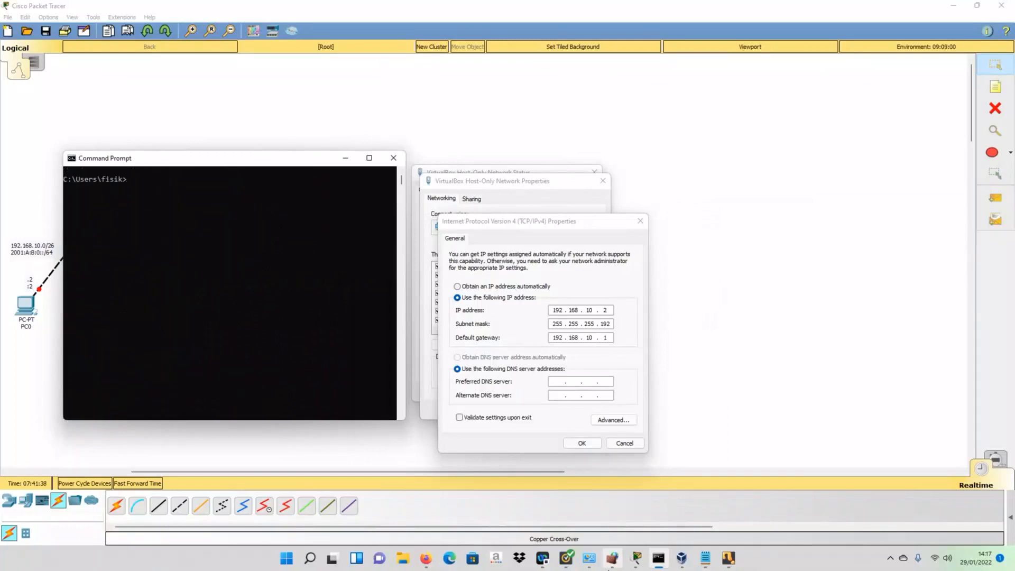
text(ping 192.168.10.1)
key(Return)
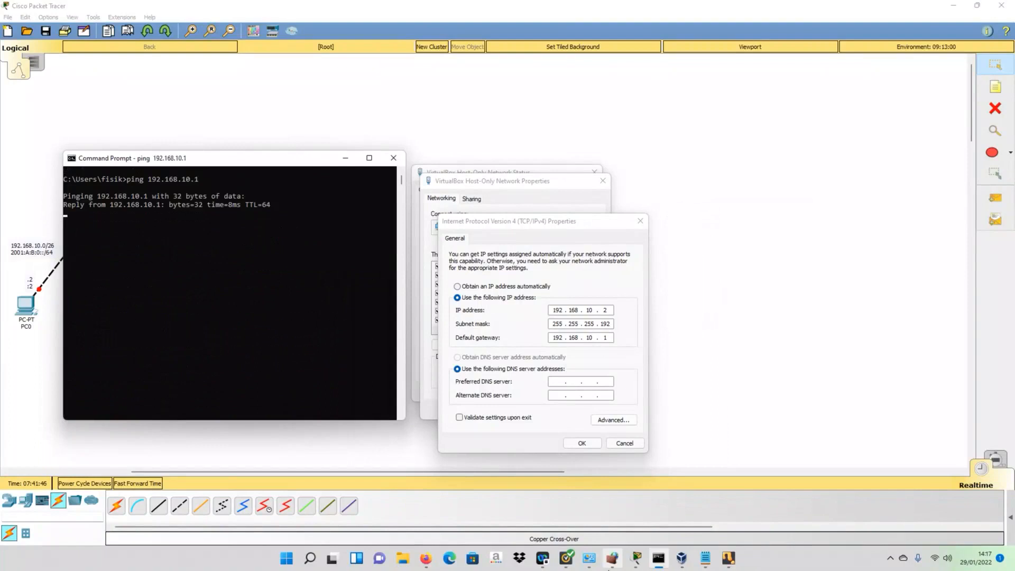
key(ctrl+c)
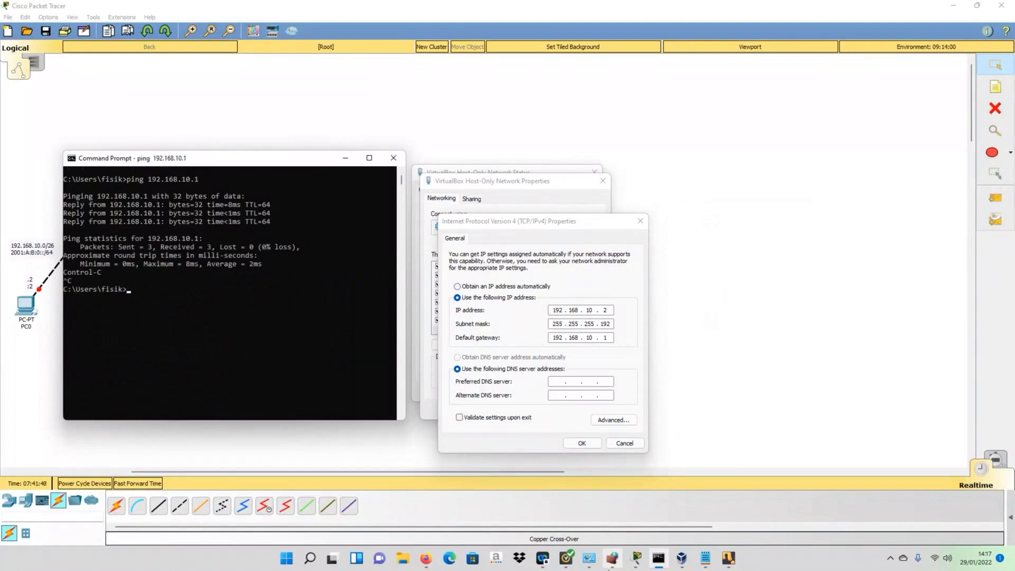
- Ping 2001:A:B::1 from the host, receiving 4 of 4 replies
text(ping 2001:A:B::1)
key(Return)
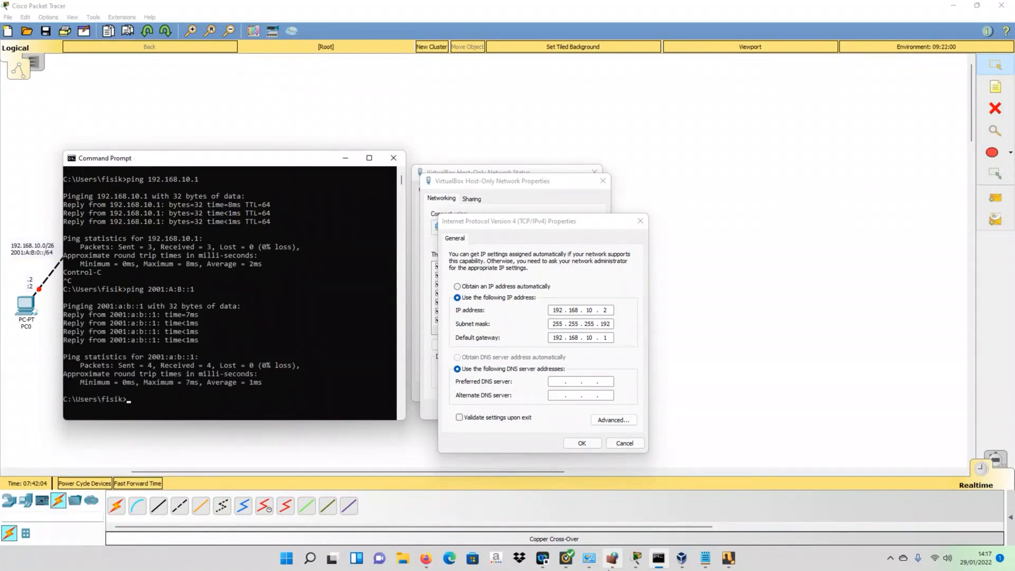
drag(165, 168, 194, 272)
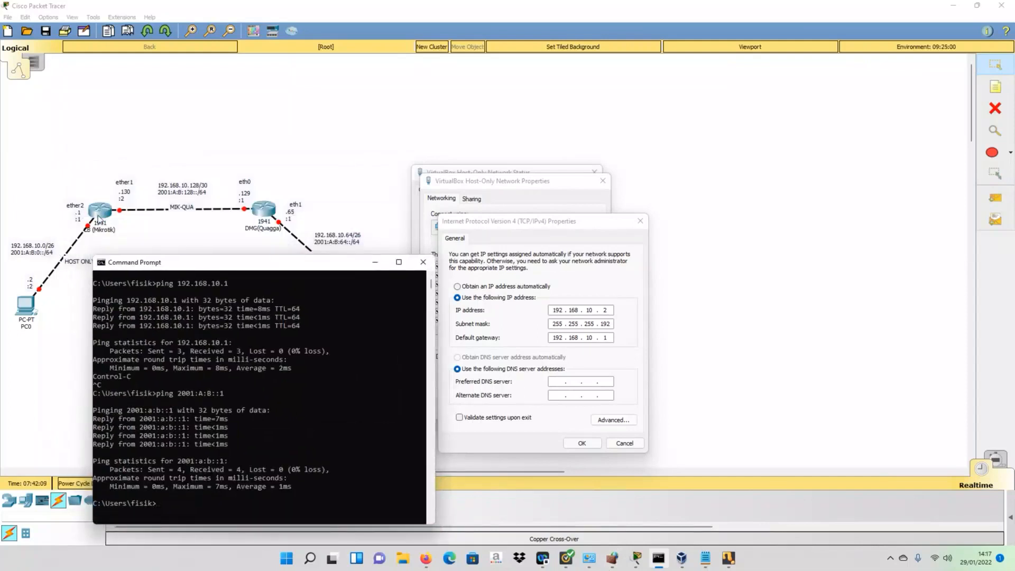
drag(169, 267, 159, 155)
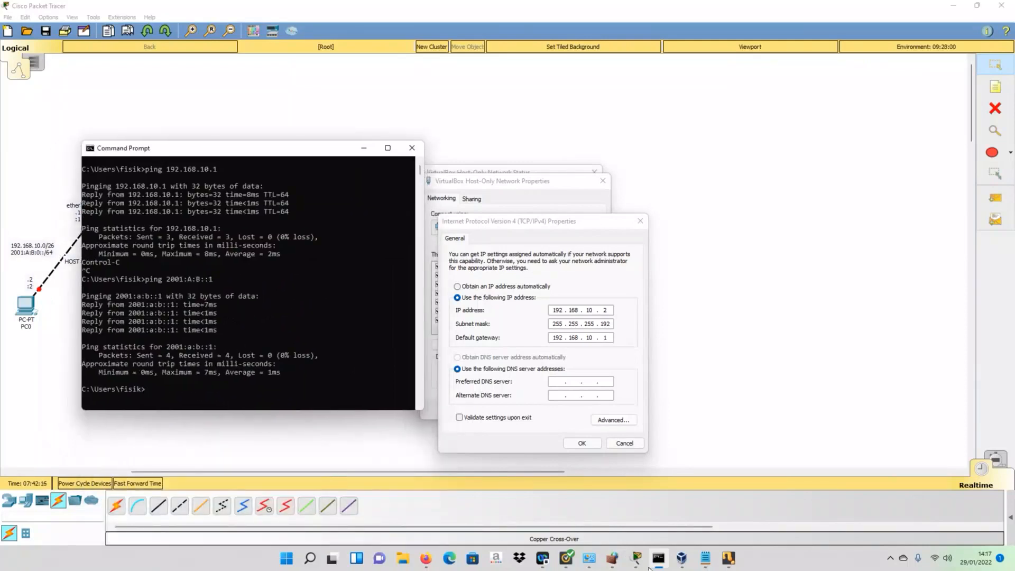
- Confirm and close the adapter's IPv4 Properties, adapter Properties and Status windows
mouse_move(664, 562)
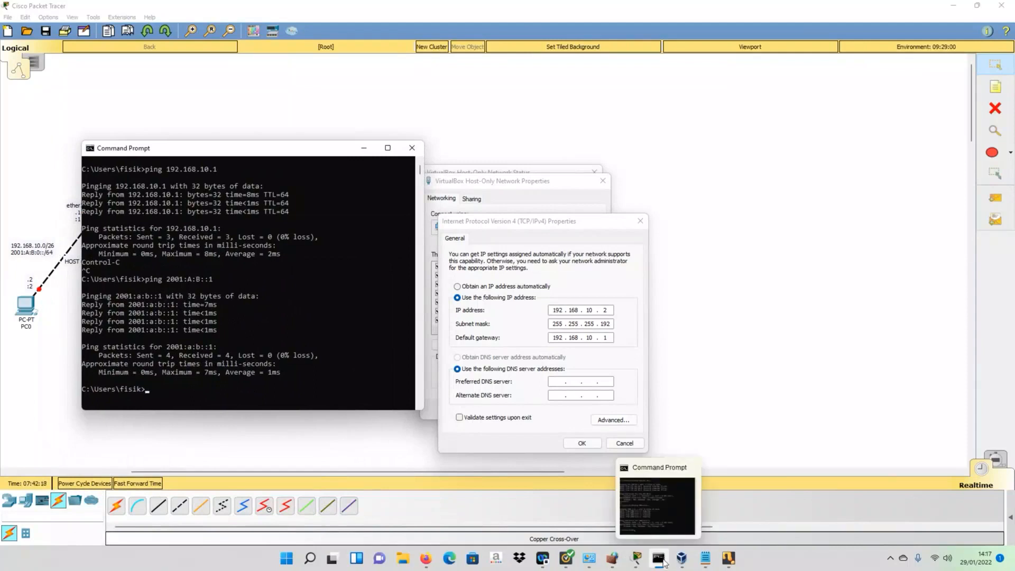
mouse_move(728, 559)
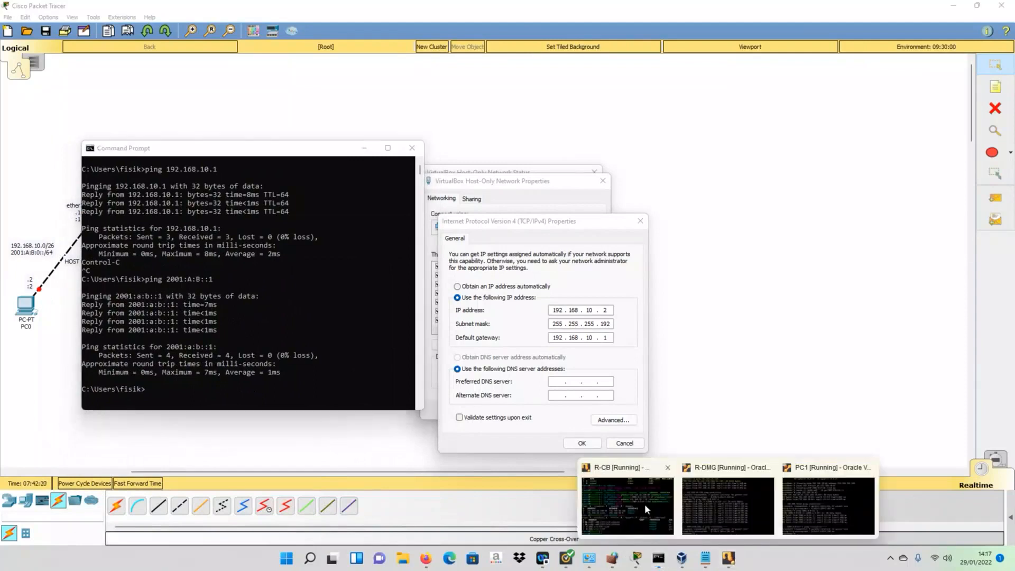
click(529, 441)
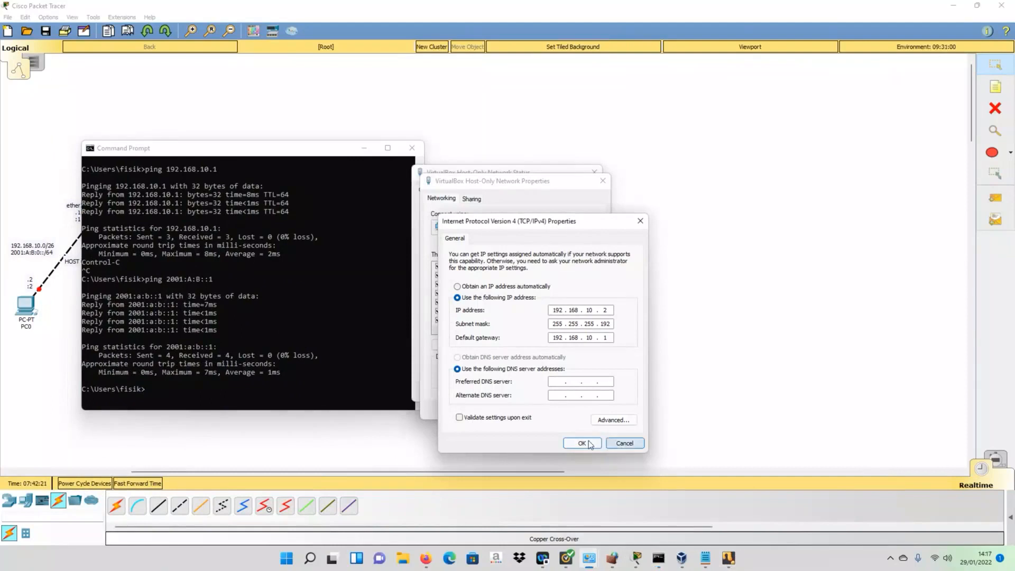
click(581, 443)
click(546, 410)
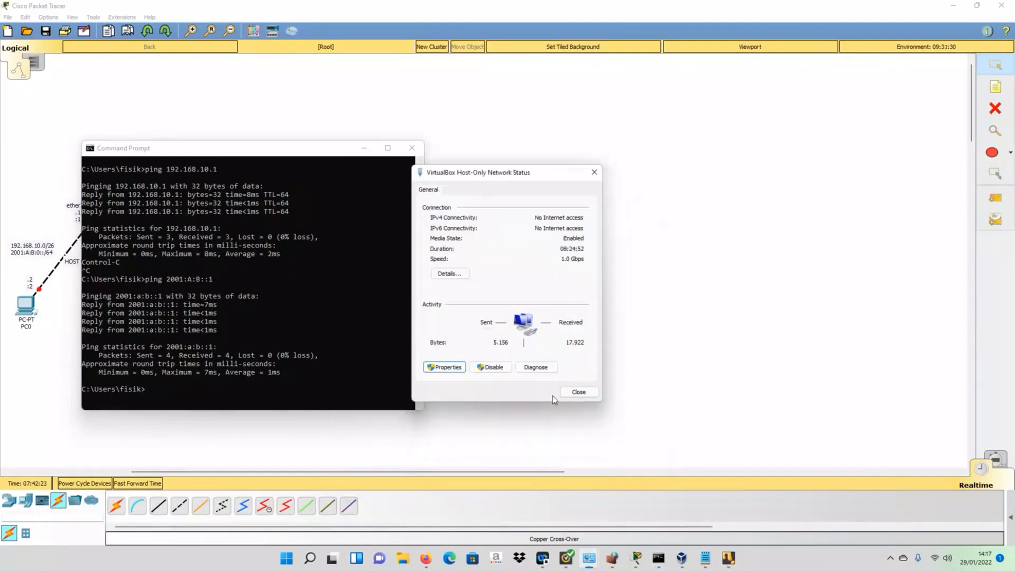
click(579, 394)
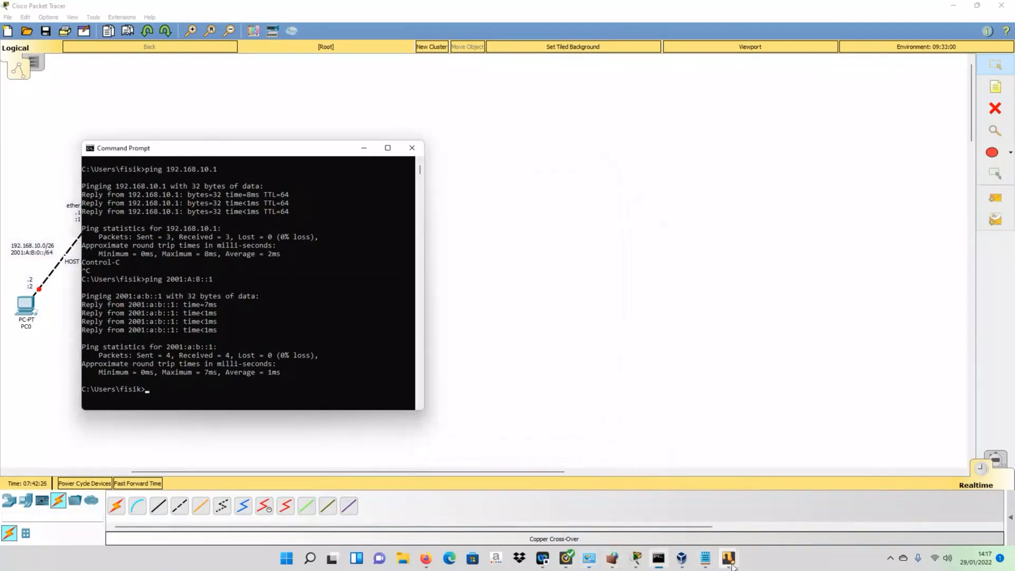
click(682, 558)
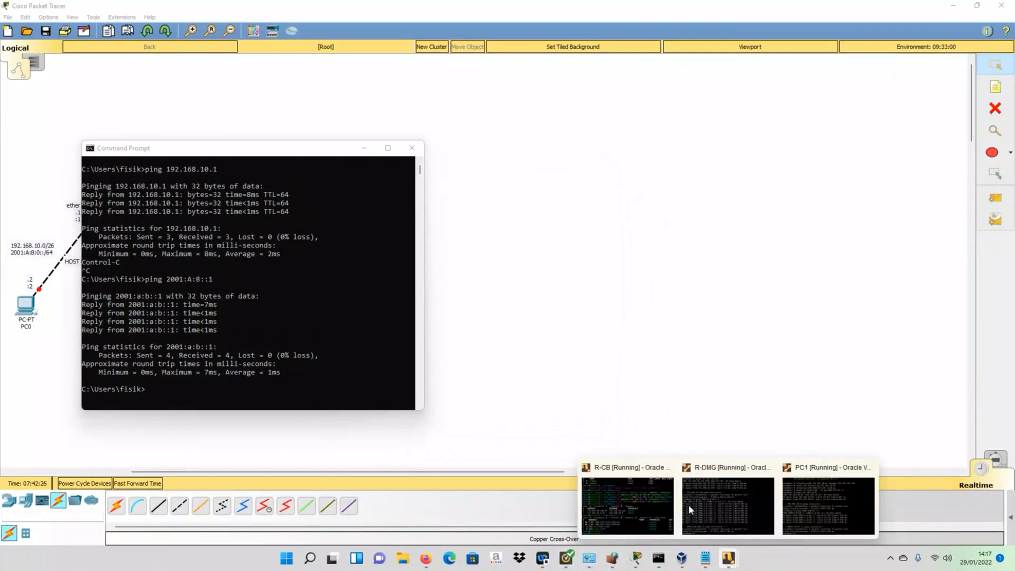
- From the R-CB router console, ping 192.168.10.2 and stop it: 7 sent, 0 received
click(647, 519)
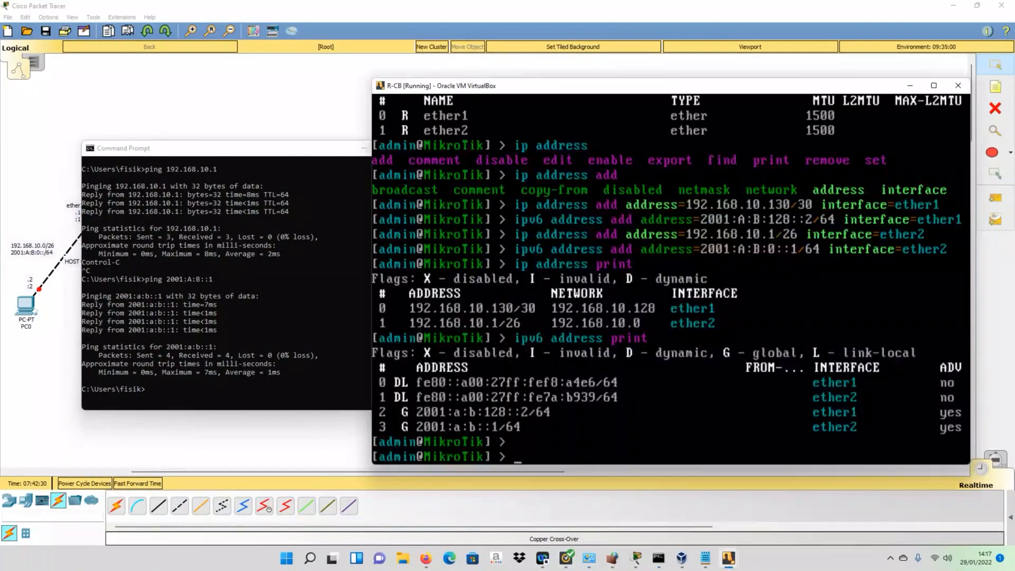
text(ping 192.168.10.)
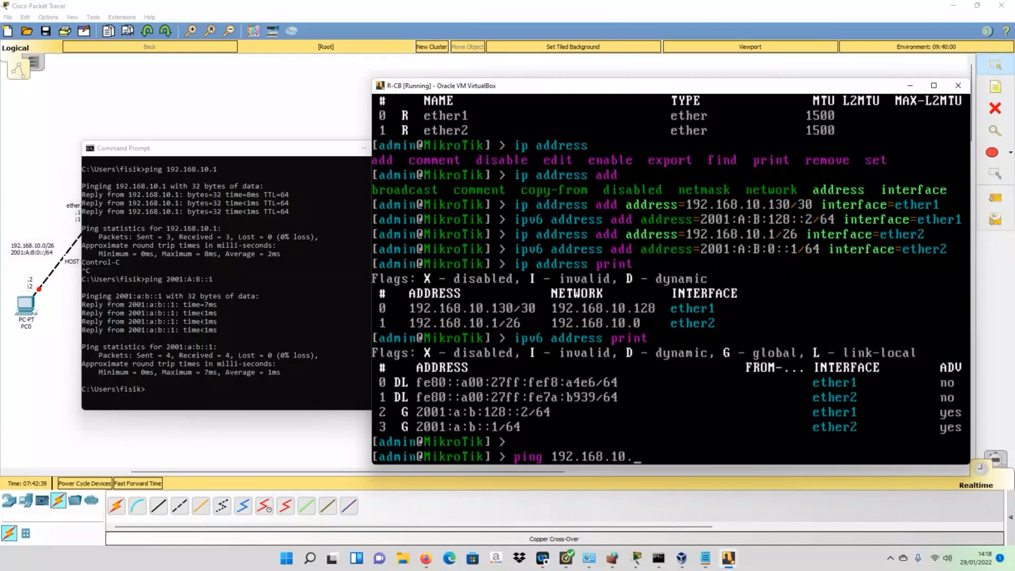
text(2)
key(Return)
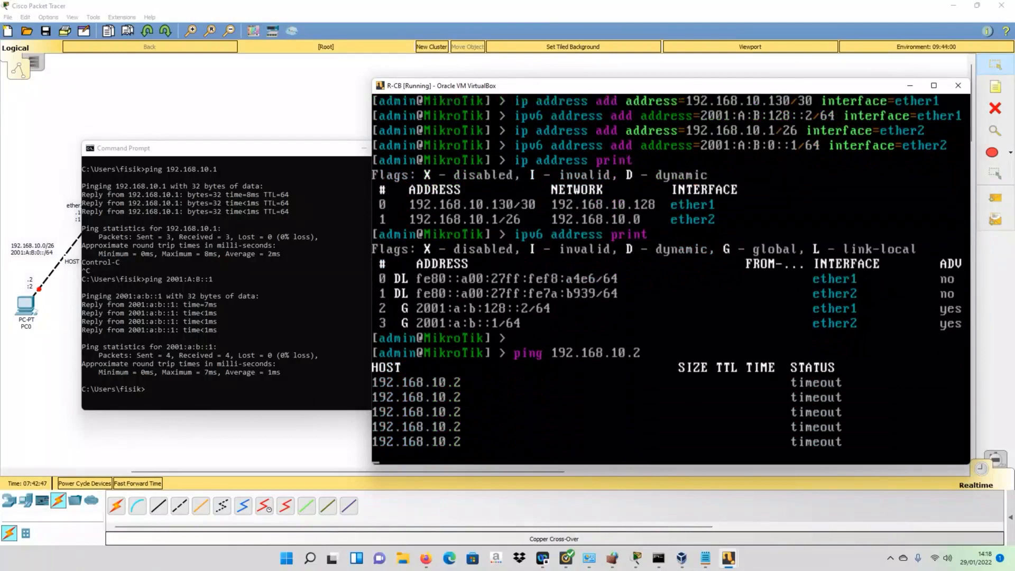
key(ctrl+c)
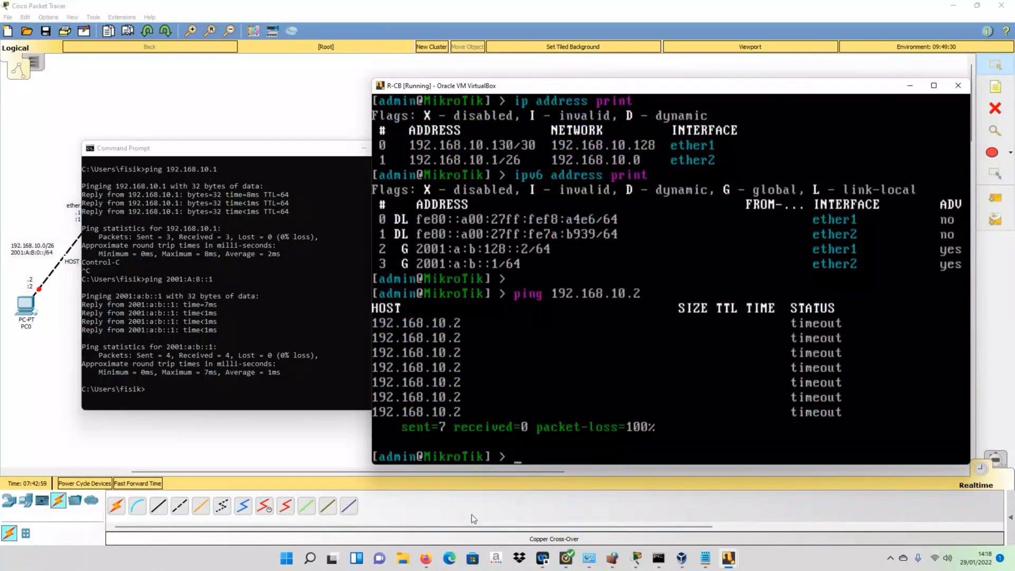
mouse_move(427, 561)
- Bring up Windows Defender Firewall, which reports its settings are managed by Norton Security Ultra
mouse_move(585, 559)
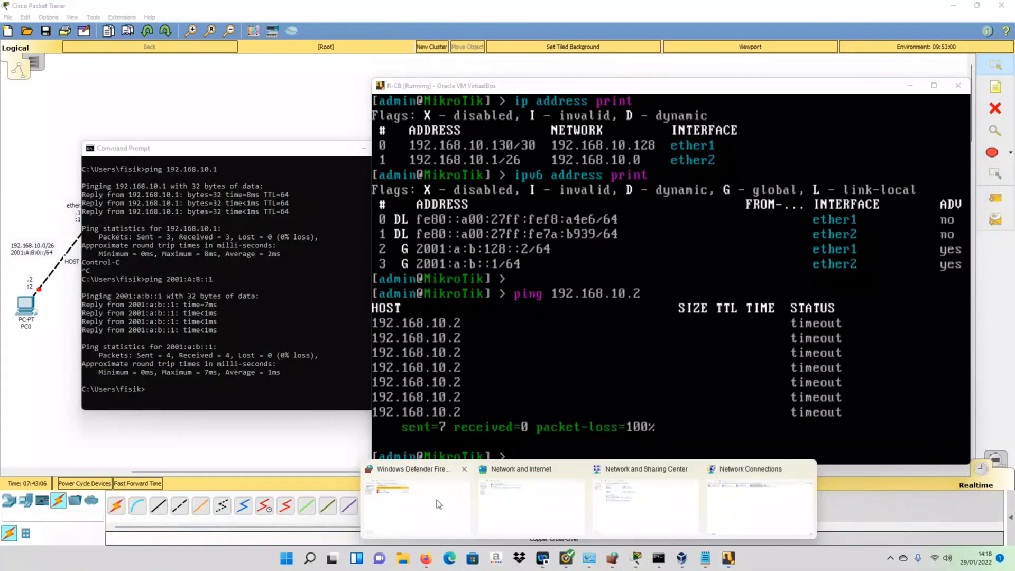
click(436, 500)
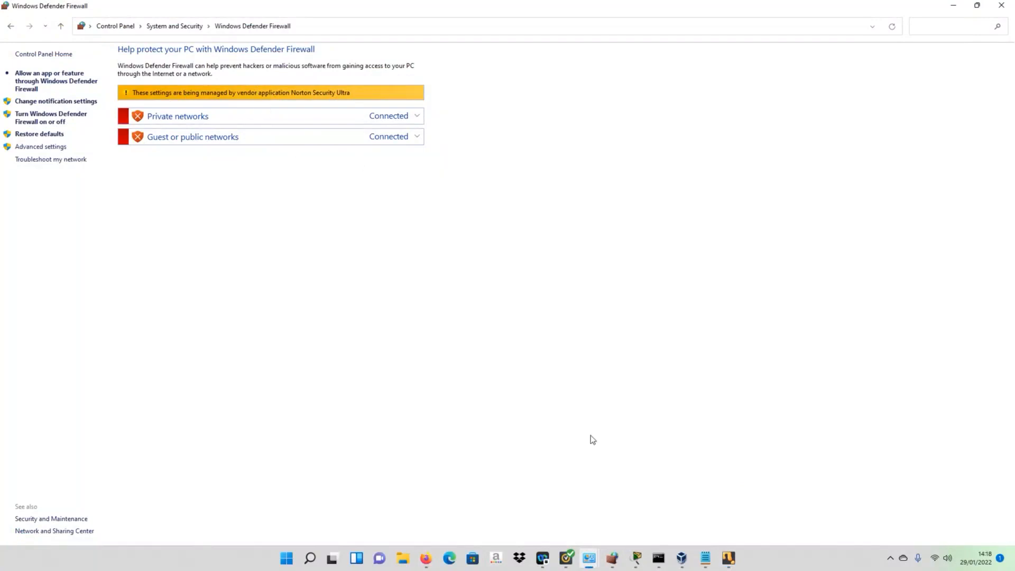
mouse_move(614, 566)
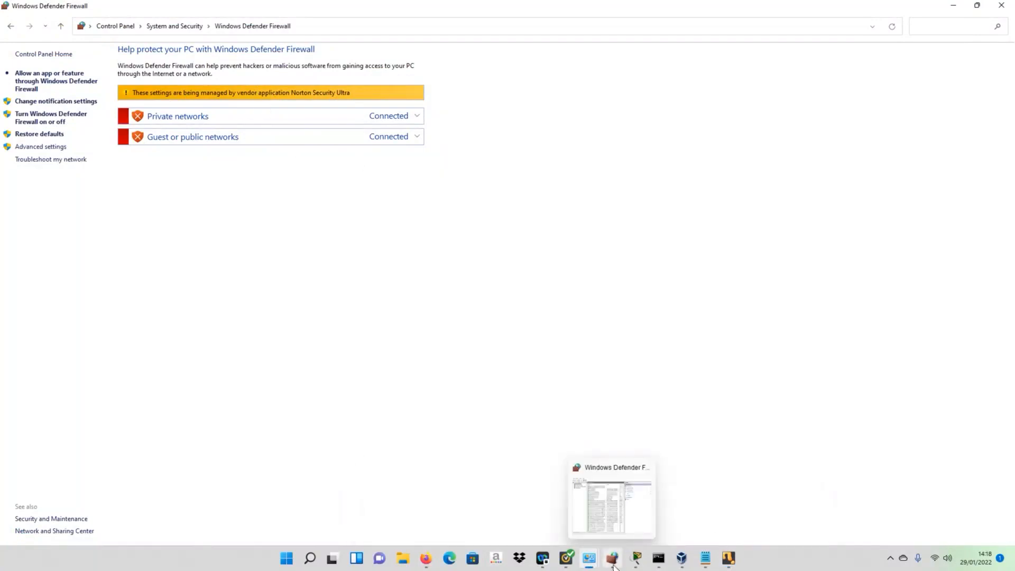
- Turn off Norton's Smart Firewall for 1 hour from the Advanced settings
click(566, 558)
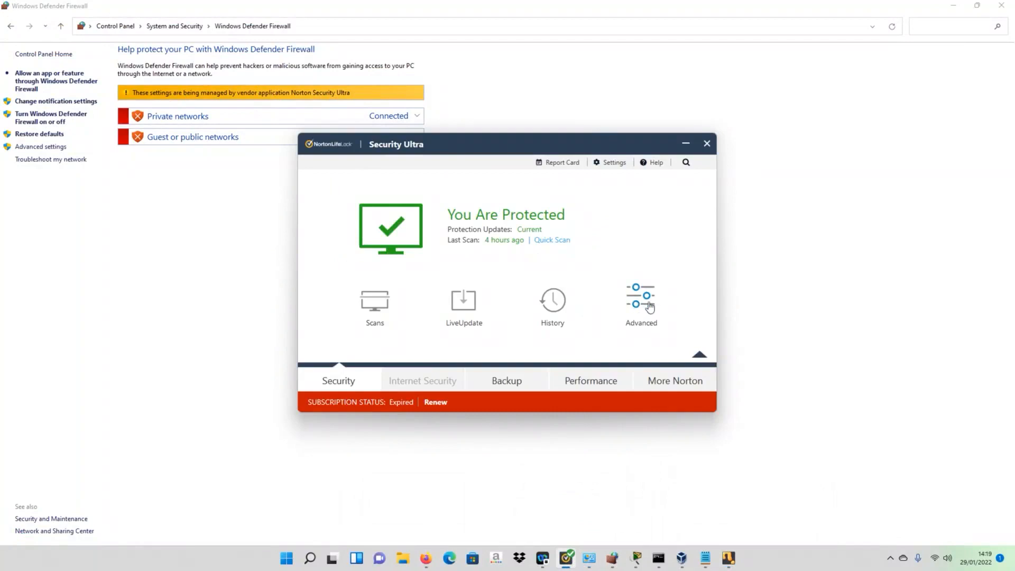
click(644, 325)
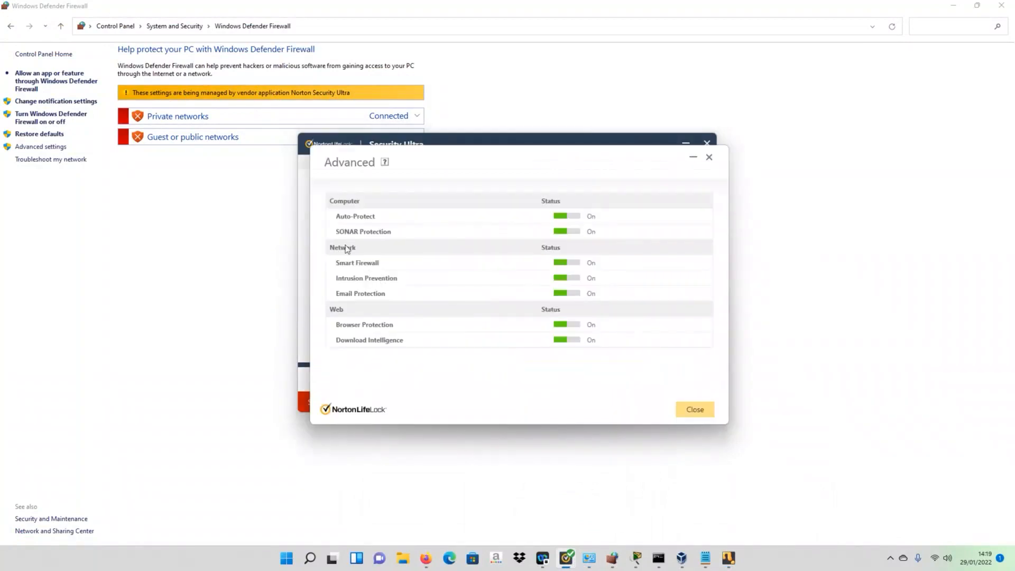
click(577, 263)
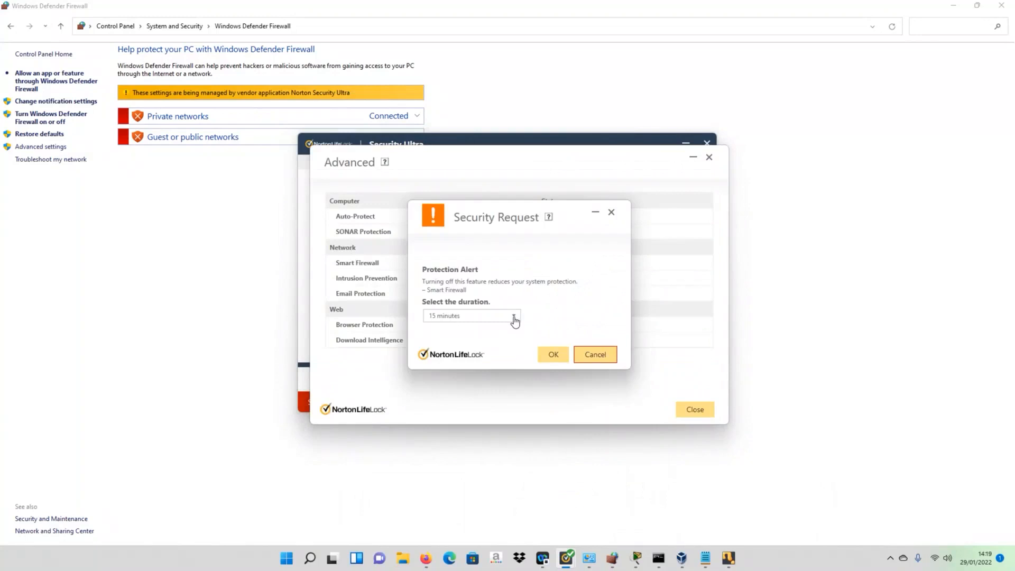
click(514, 317)
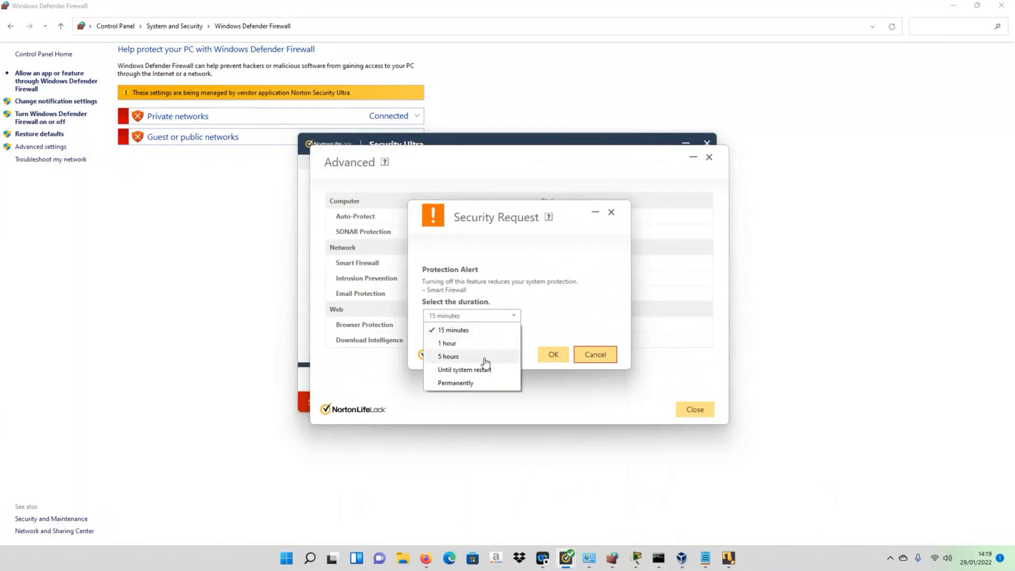
click(456, 343)
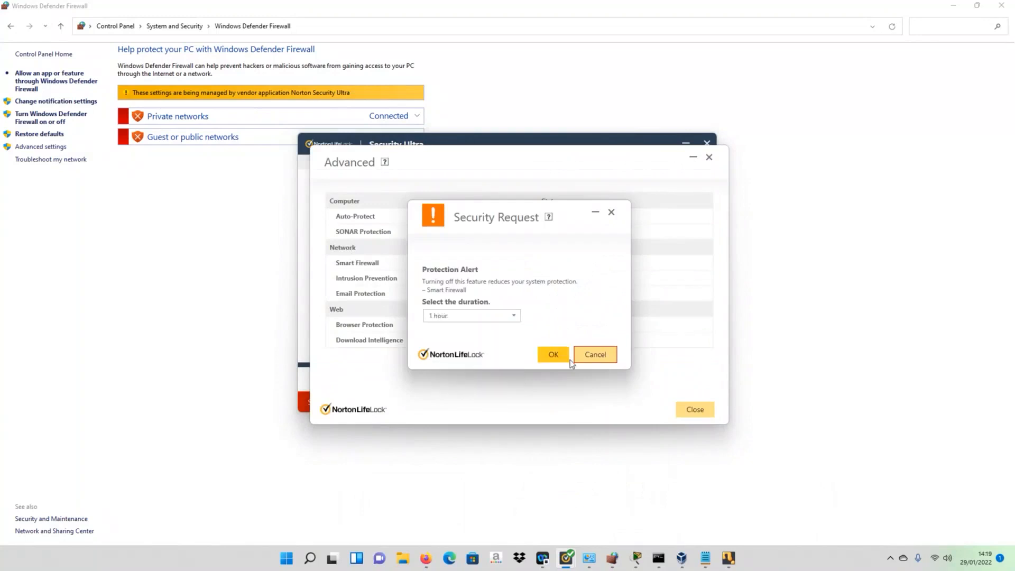
click(554, 355)
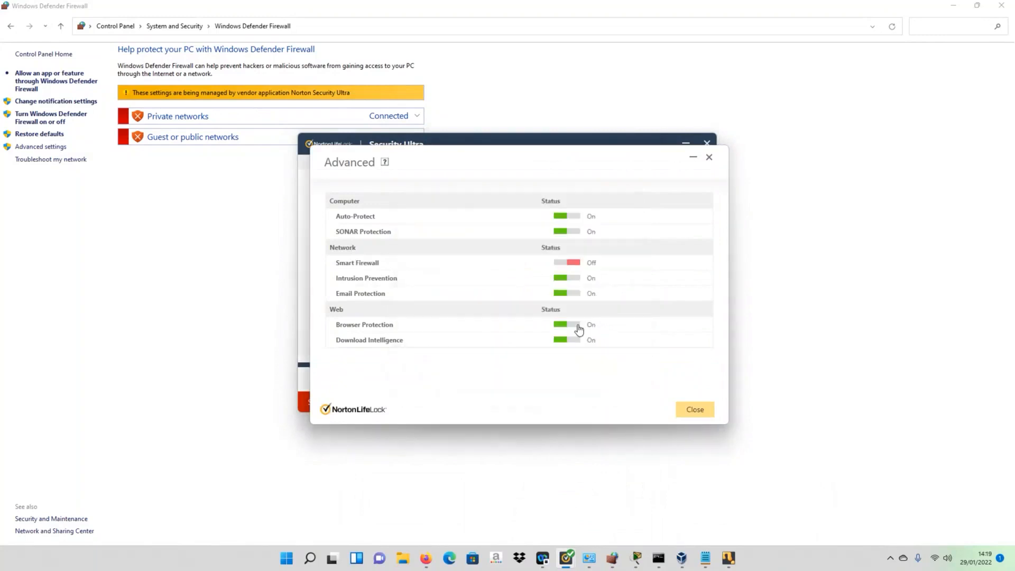
- Turn off Intrusion Prevention and Email Protection for 1 hour each, then close the settings
click(576, 279)
click(509, 315)
click(449, 343)
click(548, 358)
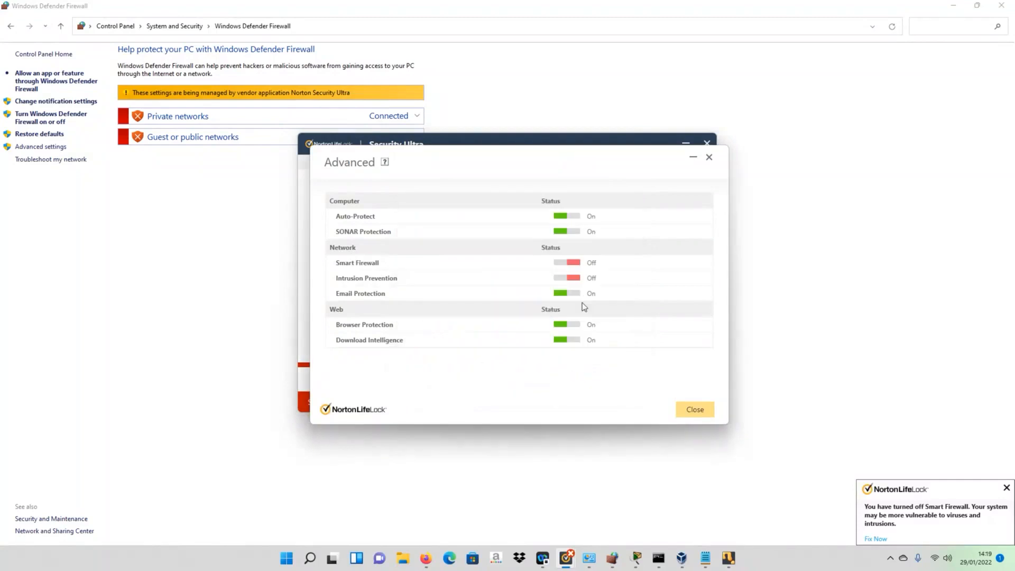
click(578, 297)
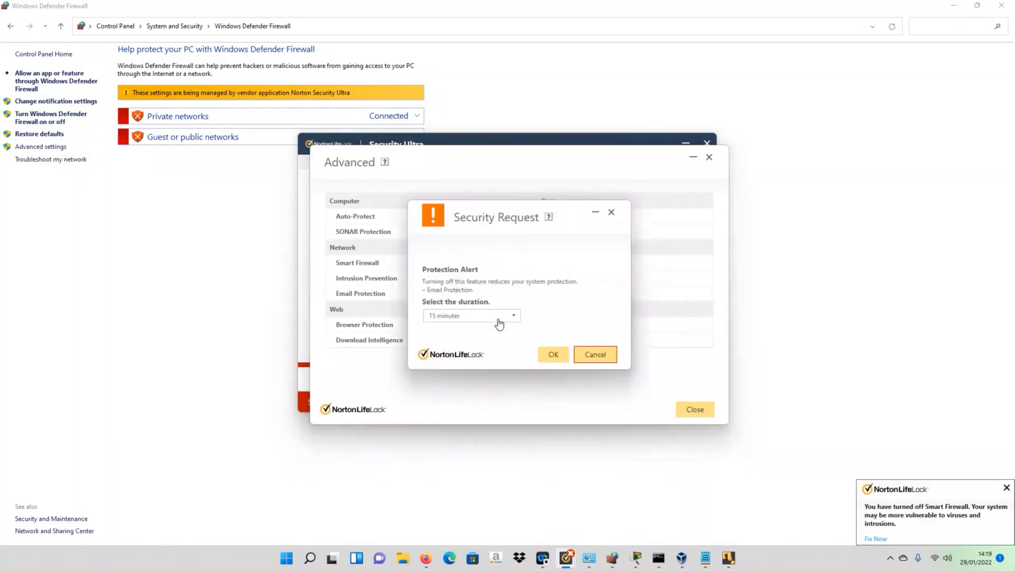
click(499, 318)
click(480, 351)
click(552, 354)
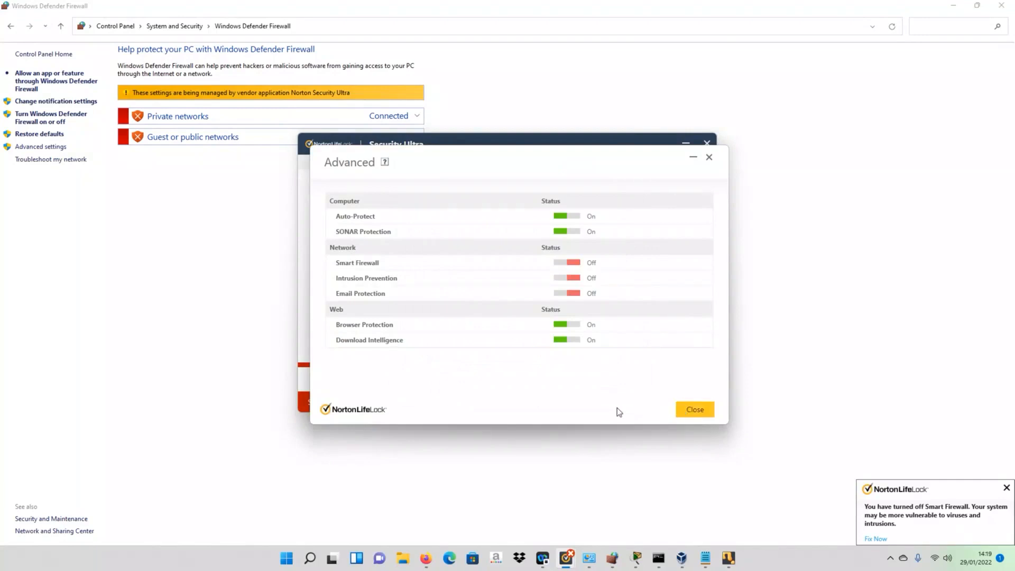
click(686, 410)
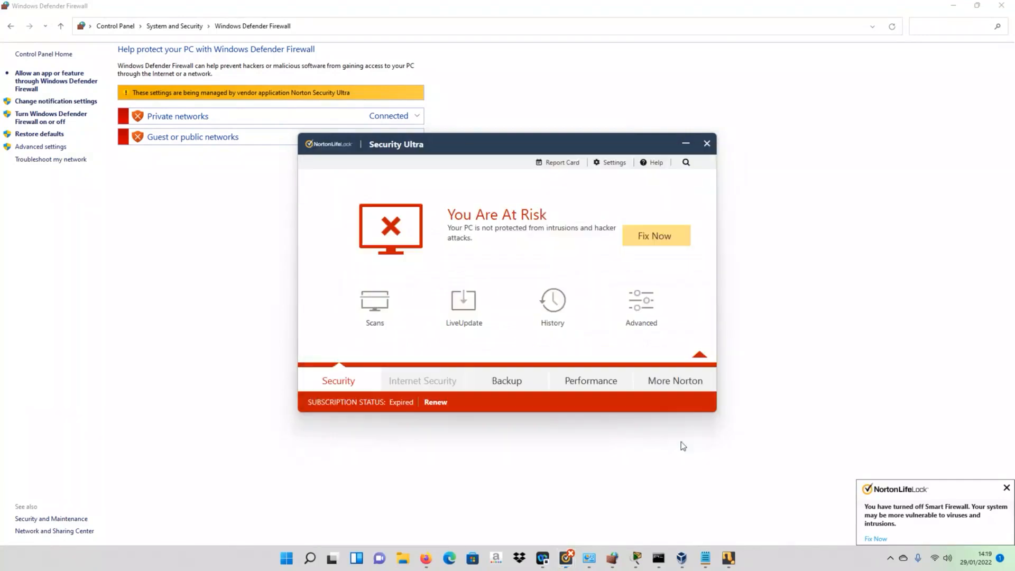
mouse_move(724, 563)
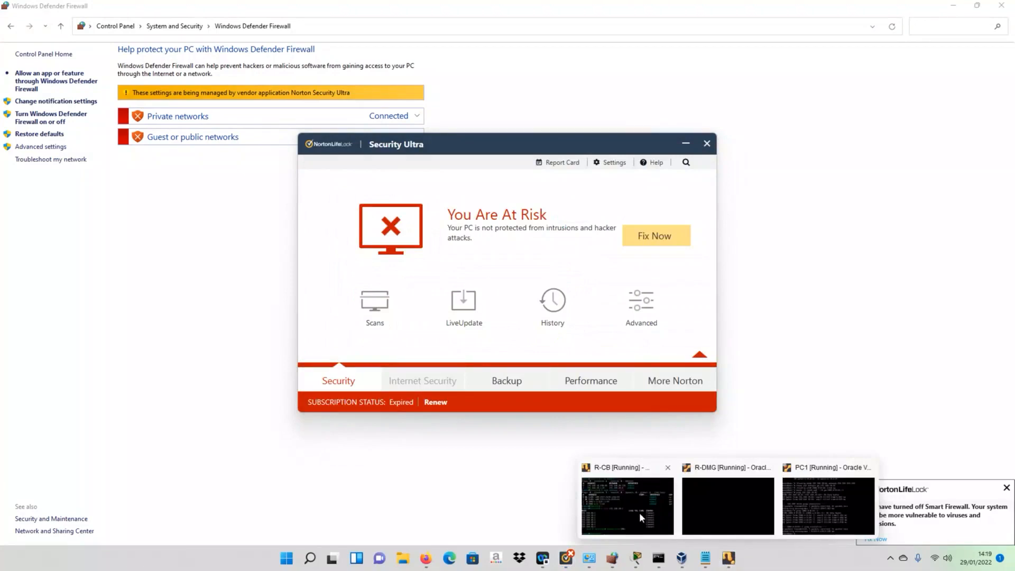
click(639, 512)
- Ping 192.168.10.2 with 0% loss, then try pinging 2001:A:B::2, which fails
key(Return)
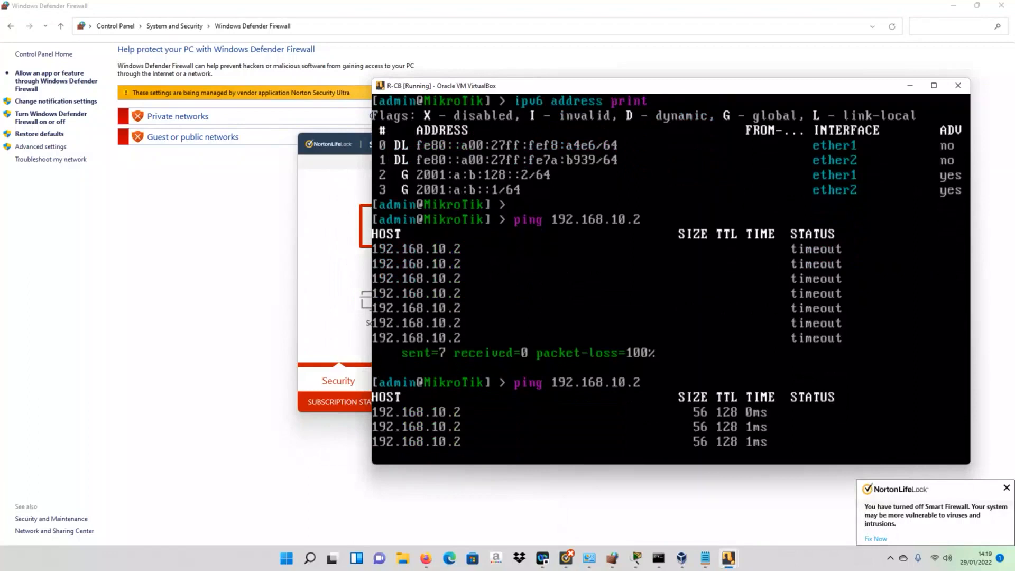
key(ctrl+c)
text(pi)
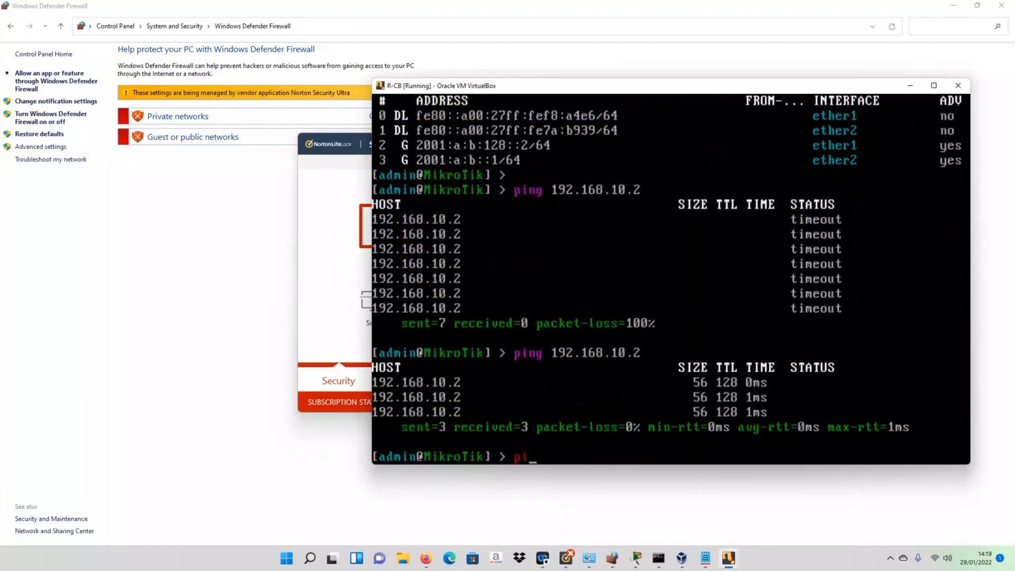
text(ng 2001:A:)
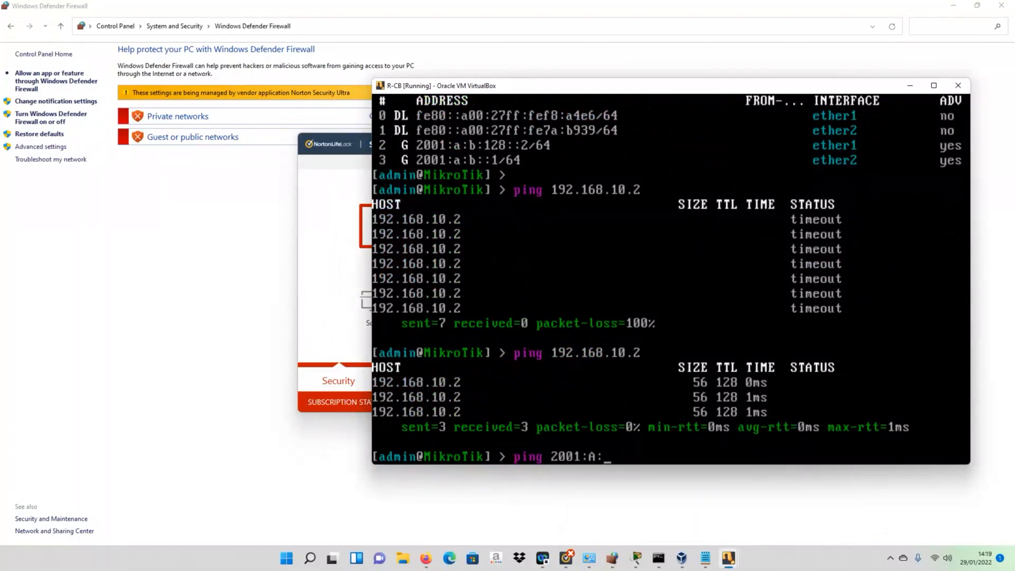
text(B::2)
key(Return)
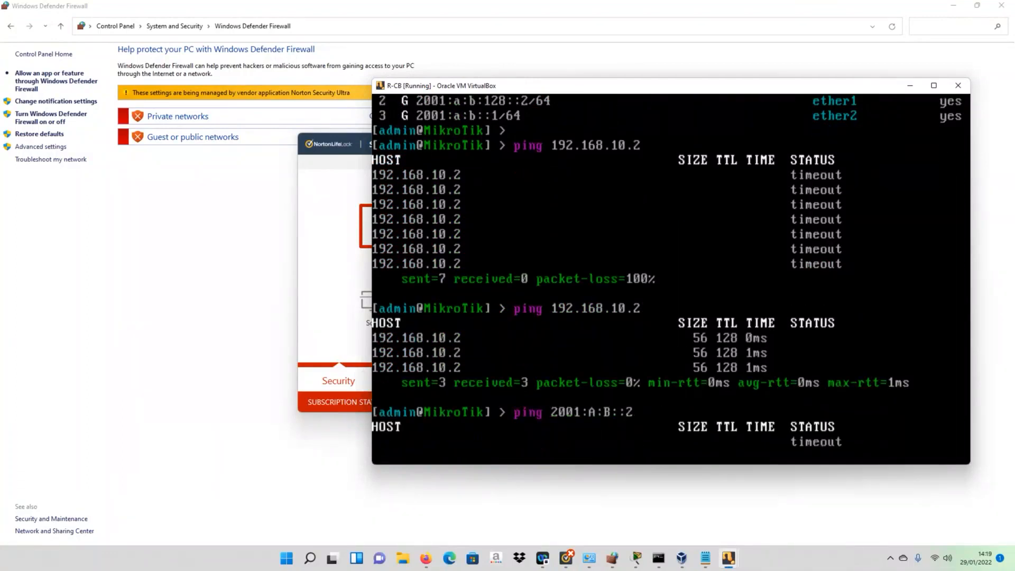
key(ctrl+c)
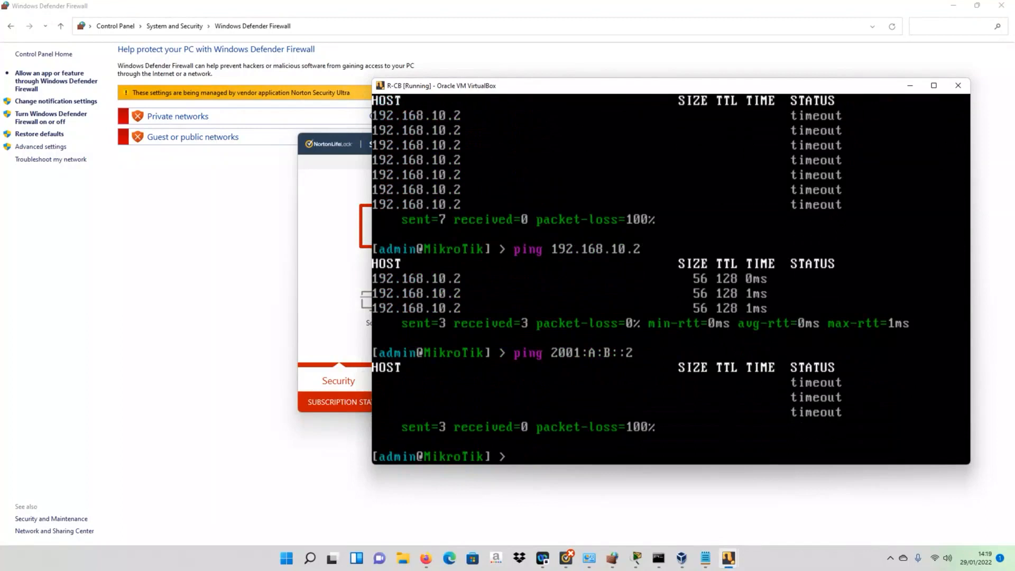
- Correct the address to 2001:A:B:0::2 and ping it, getting echo replies
key(Up)
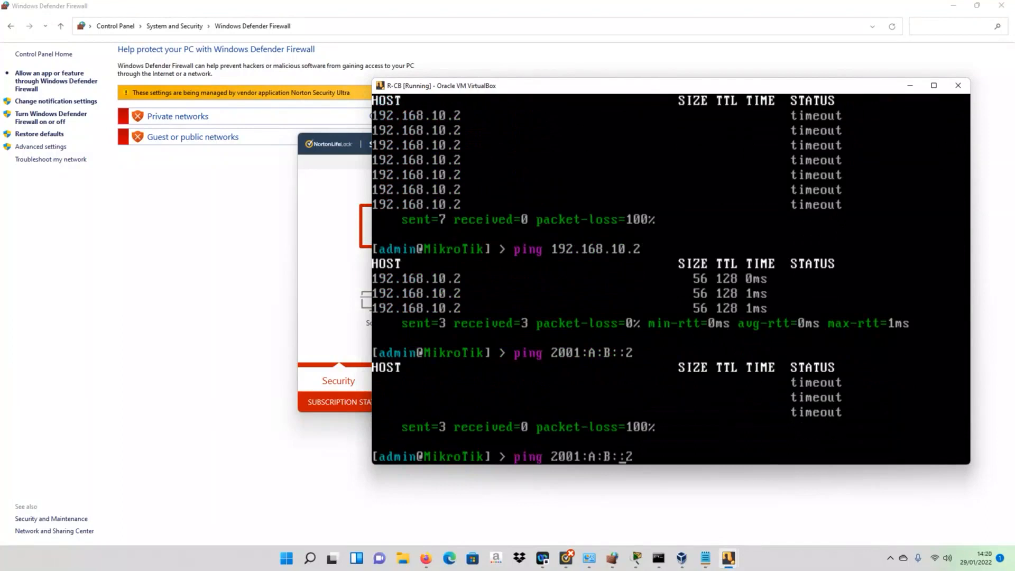
text(:)
key(BackSpace)
text(0:)
key(Return)
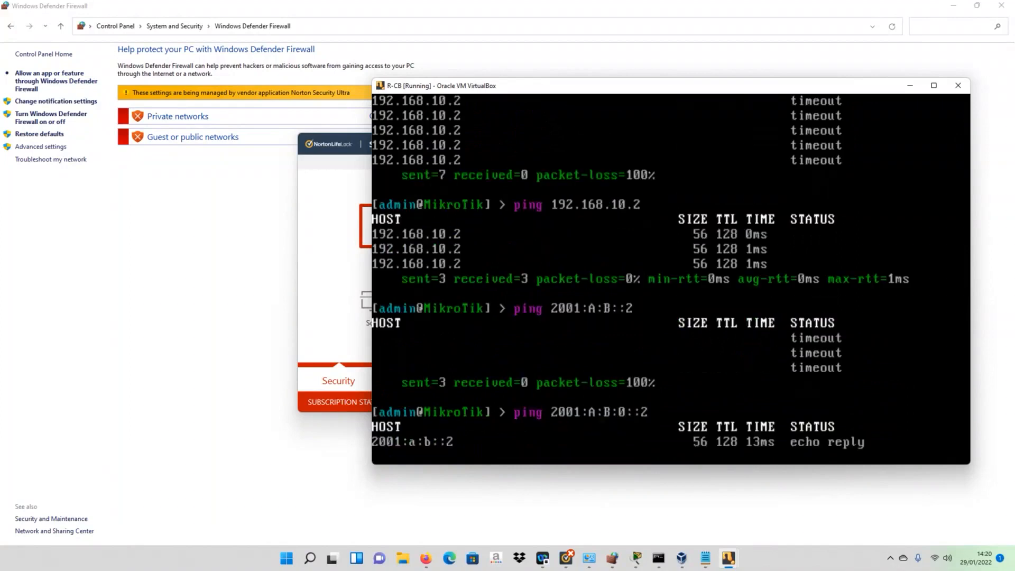
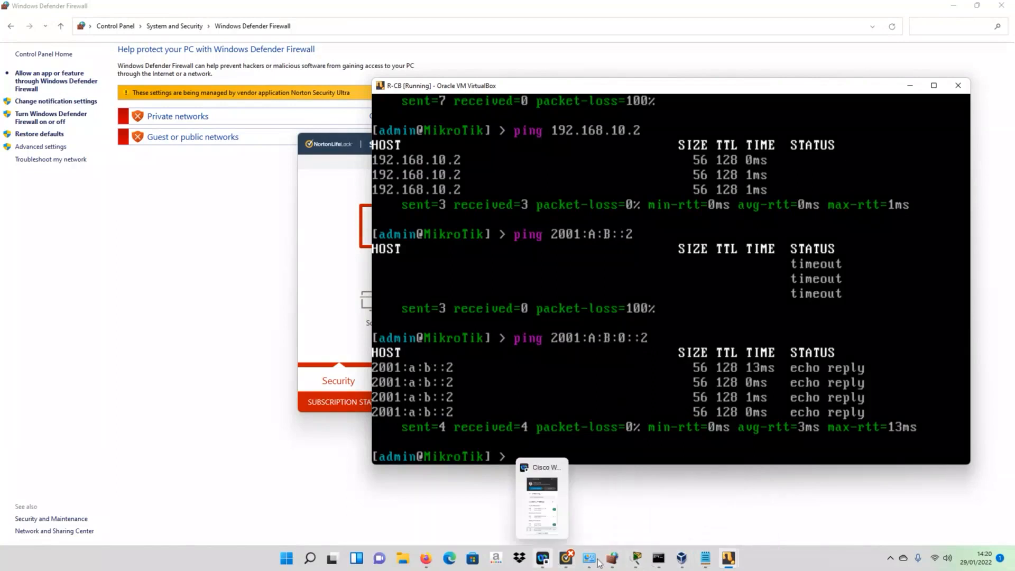
- Bring the Packet Tracer RIPv2 topology diagram in front of the R-CB console
click(636, 557)
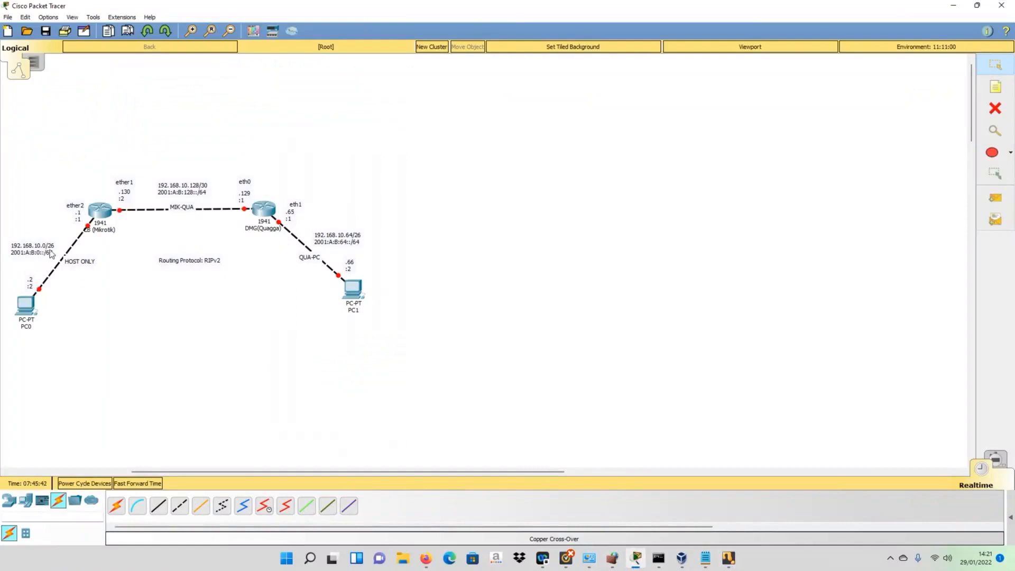
- Bring the R-CB console forward, then the R-DMG console, from the VirtualBox previews
click(726, 561)
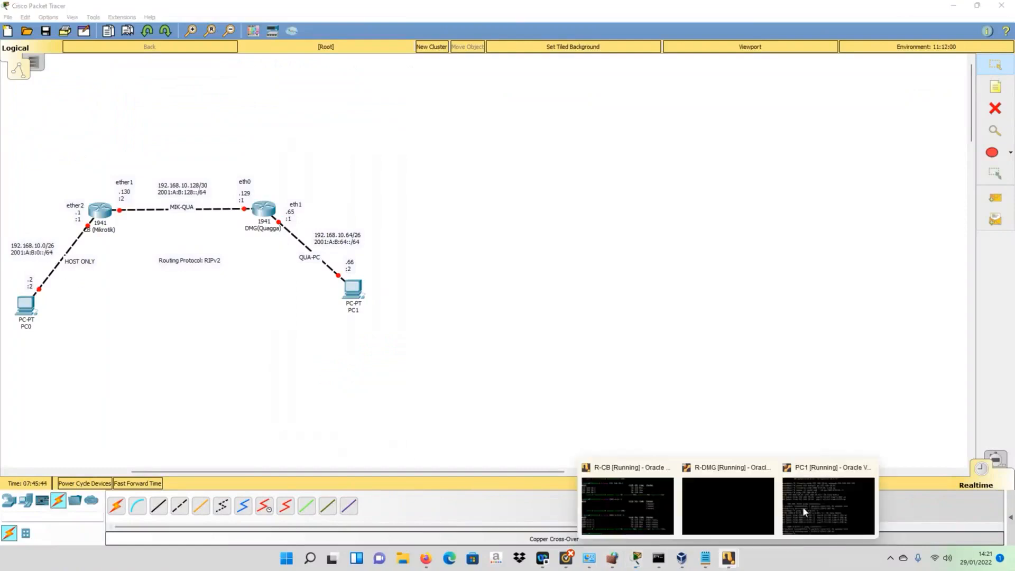
click(623, 515)
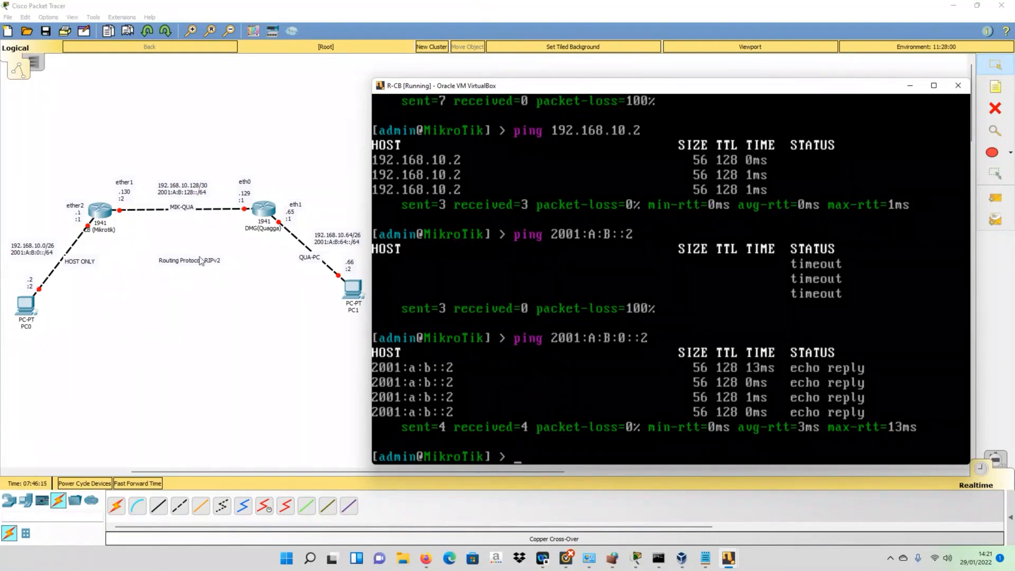
mouse_move(727, 558)
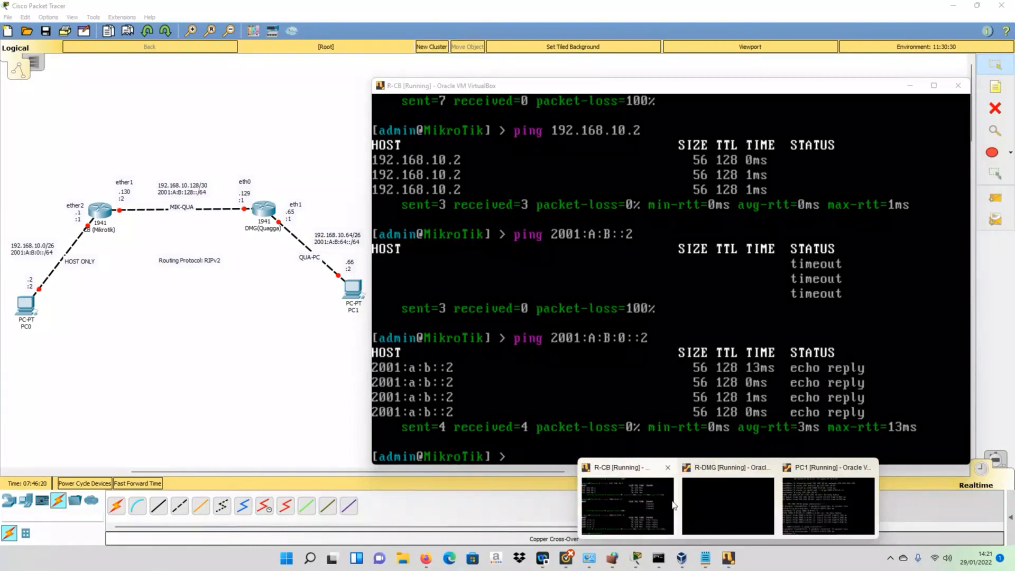
click(708, 505)
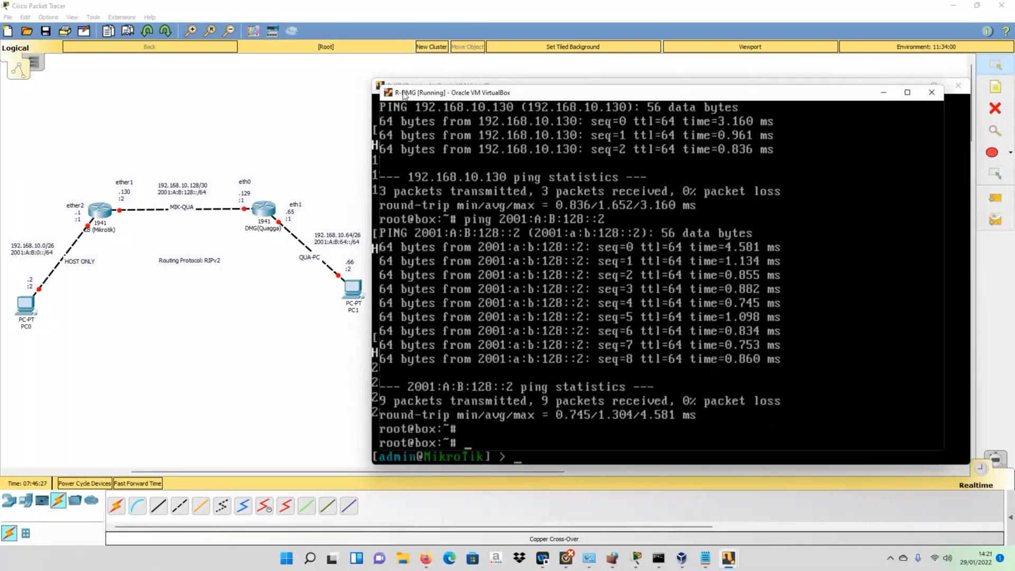
- Move the R-DMG console window, widen it to the right and lower it slightly
drag(403, 94, 395, 87)
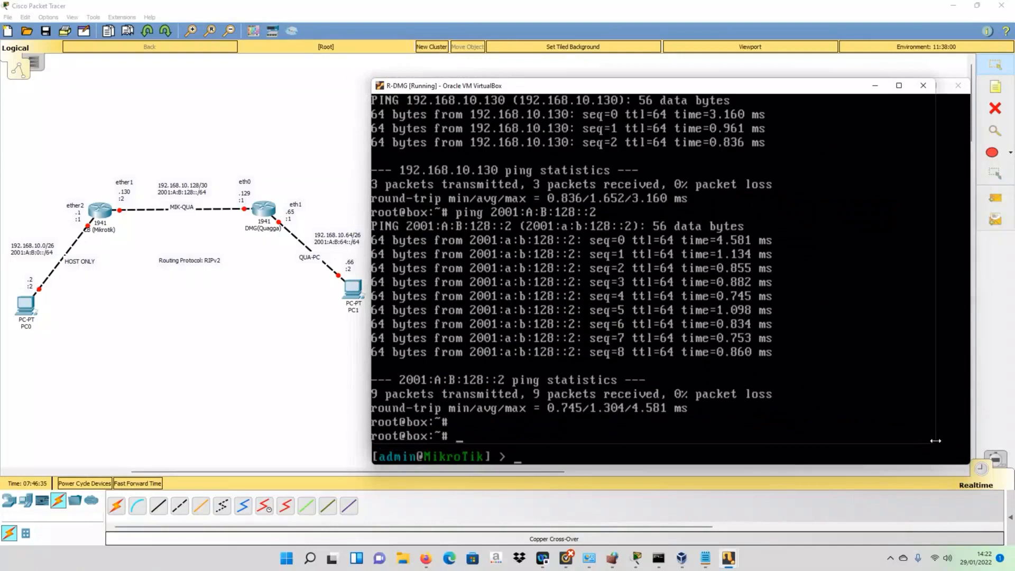
drag(935, 440, 969, 440)
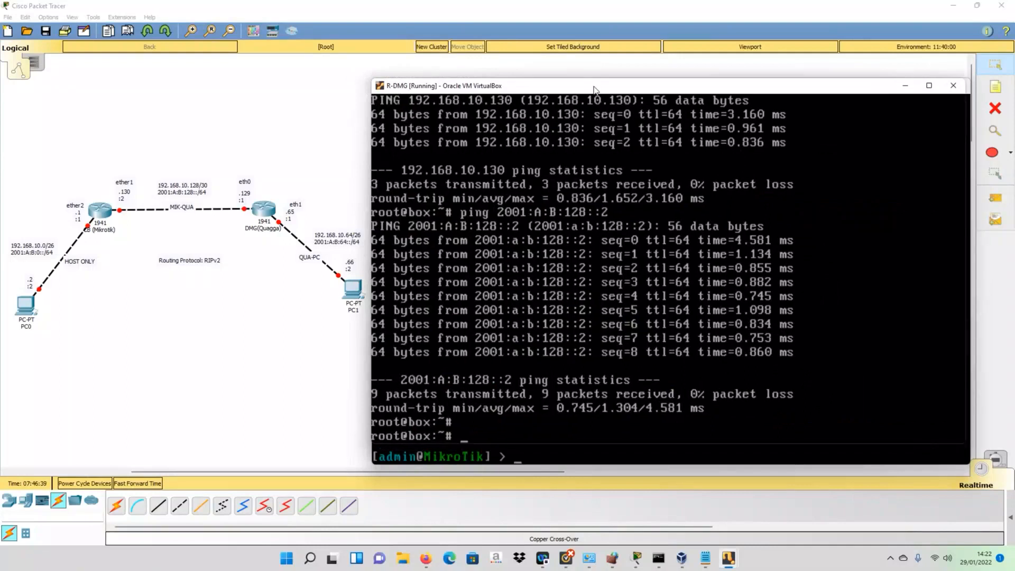
drag(594, 89, 594, 110)
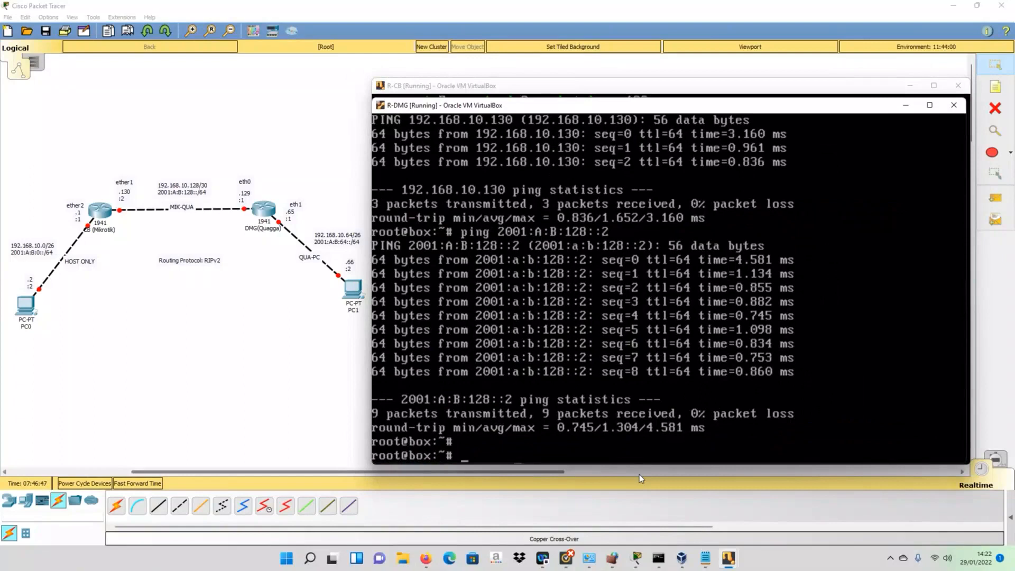
- Rerun the password echo command, writing it into ripd.conf instead of zebra.conf
key(Up)
key(Up)
key(Up)
key(Up)
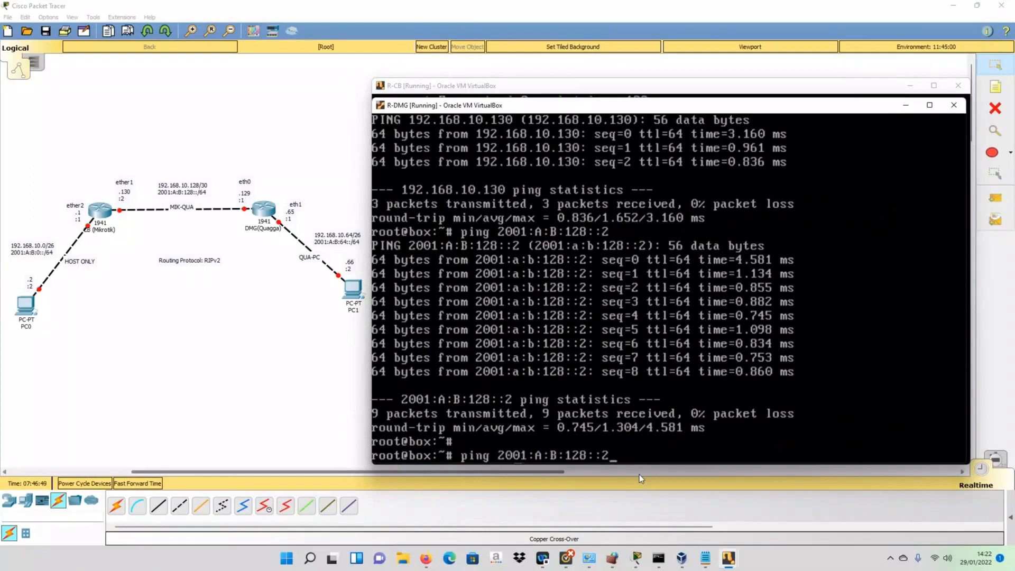
key(Up)
key(Up)
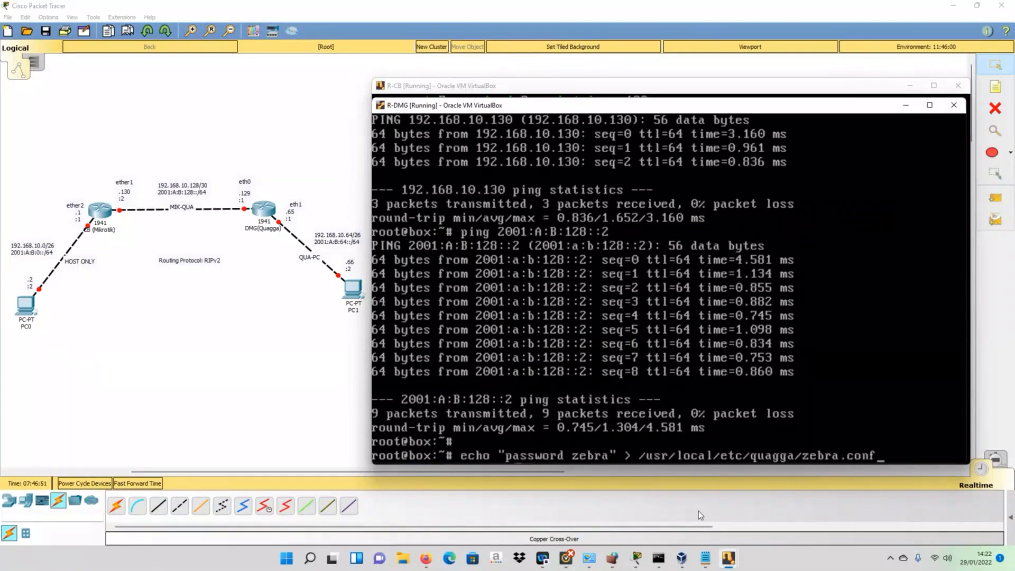
key(Down)
key(BackSpace)
key(BackSpace)
key(BackSpace)
key(BackSpace)
key(BackSpace)
key(BackSpace)
key(BackSpace)
key(BackSpace)
key(BackSpace)
key(BackSpace)
text(ripd.conf)
key(Return)
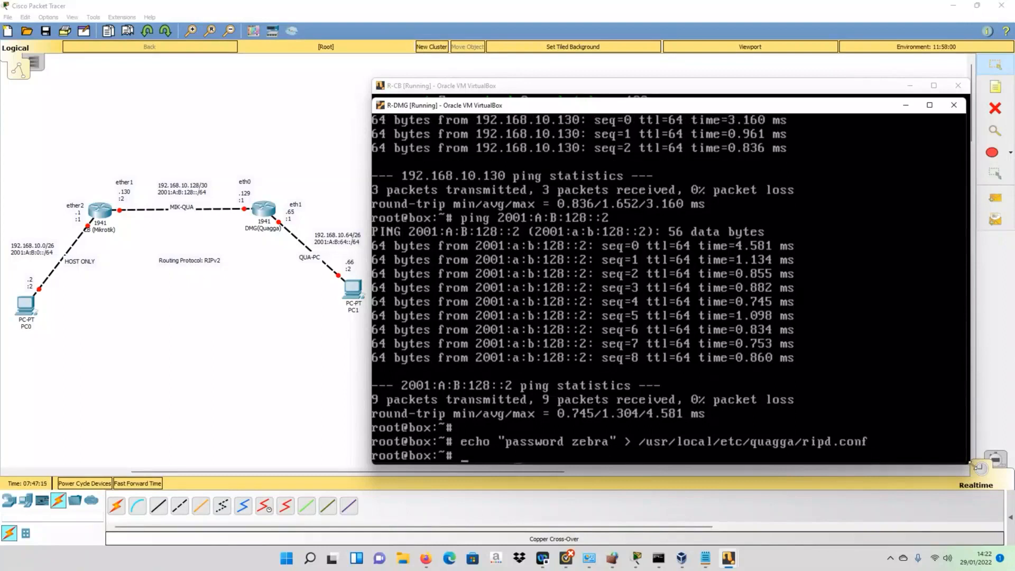
- Start ripd as root in daemon mode with /usr/local/etc/quagga/ripd.conf
text(ripd -u root -d )
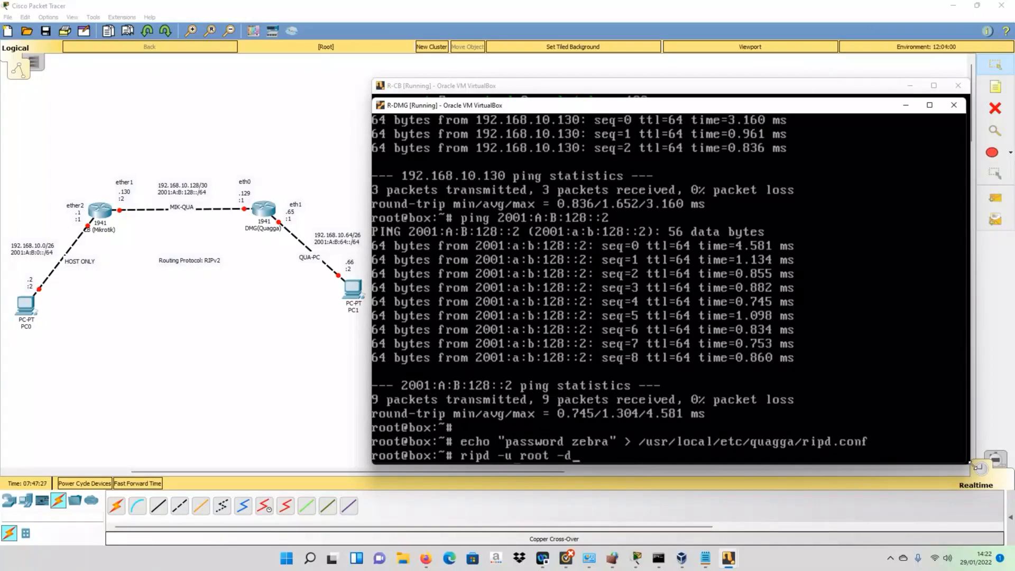
text(-f /usr/local/ert)
key(BackSpace)
key(BackSpace)
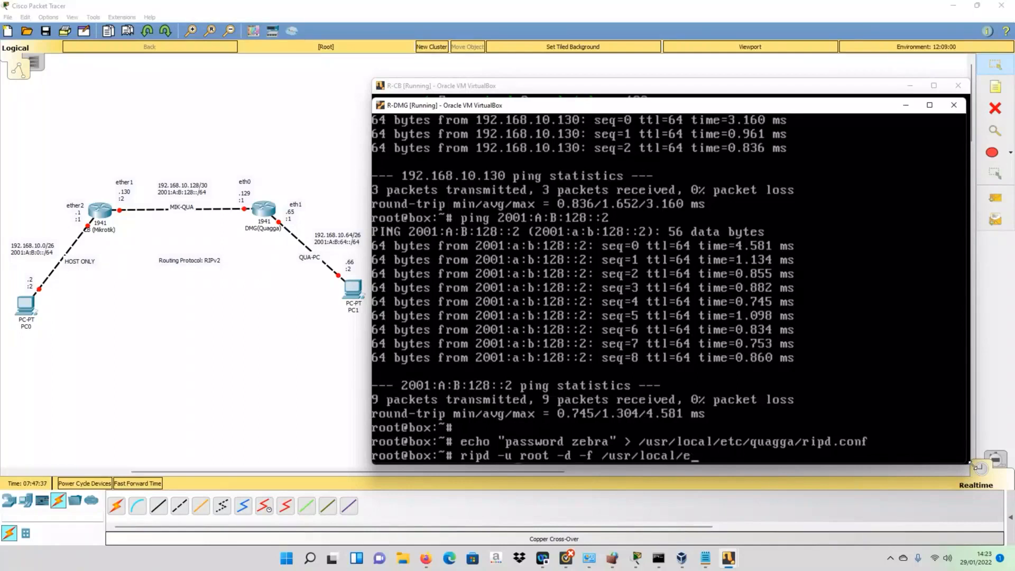
text(tc /quagga/)
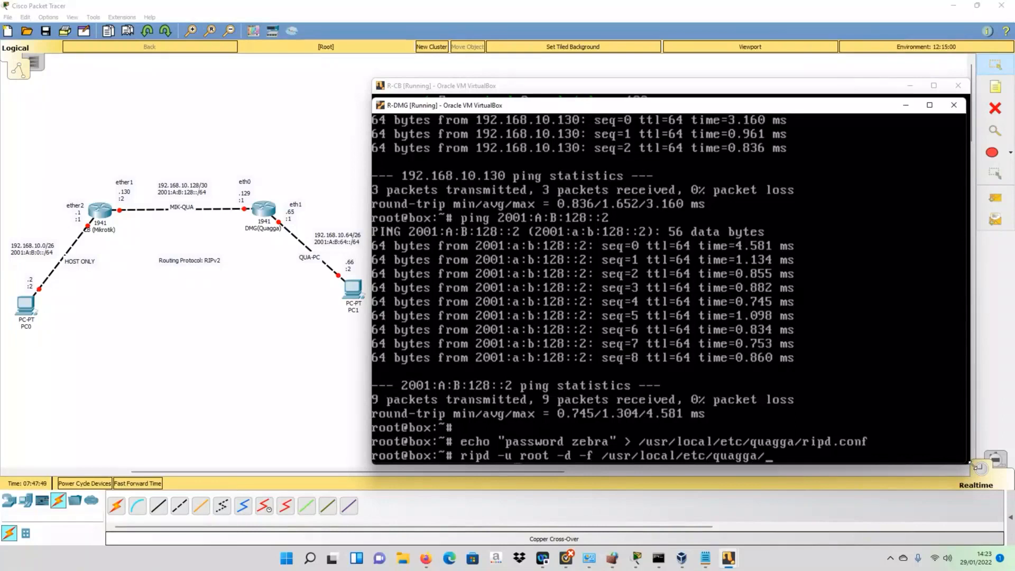
text(rip)
key(Tab)
key(Return)
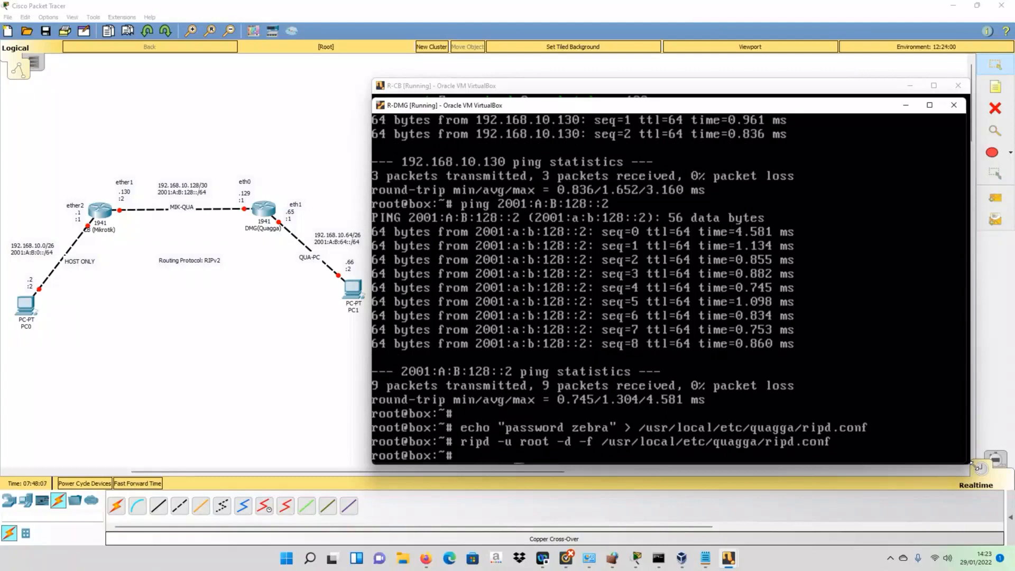
- Run netstat -tan to confirm ports 2601 and 2602 are listening
text(network)
key(BackSpace)
key(BackSpace)
key(BackSpace)
key(BackSpace)
text(stat -tan)
key(Return)
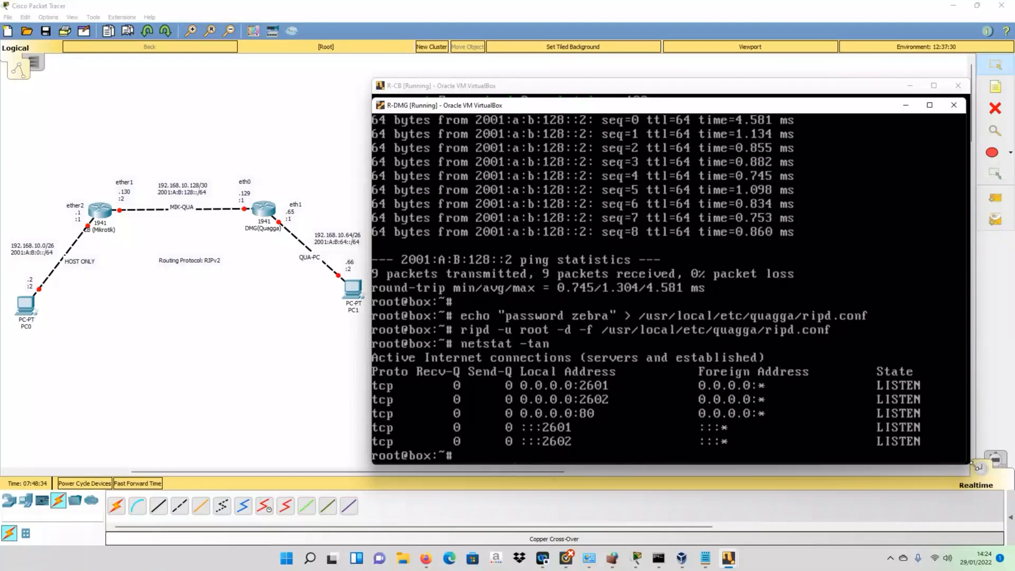
- Telnet to 127.0.0.1 port 2602 to reach the ripd password prompt
text(net )
text(26)
text(2)
key(Left)
key(Left)
key(Left)
text(127.)
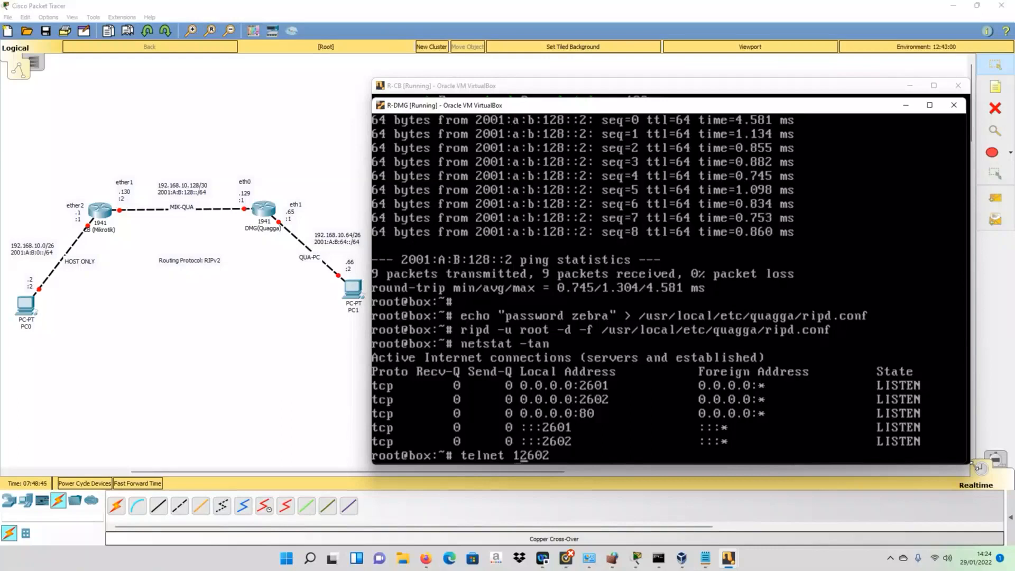
text(0.0.1 2)
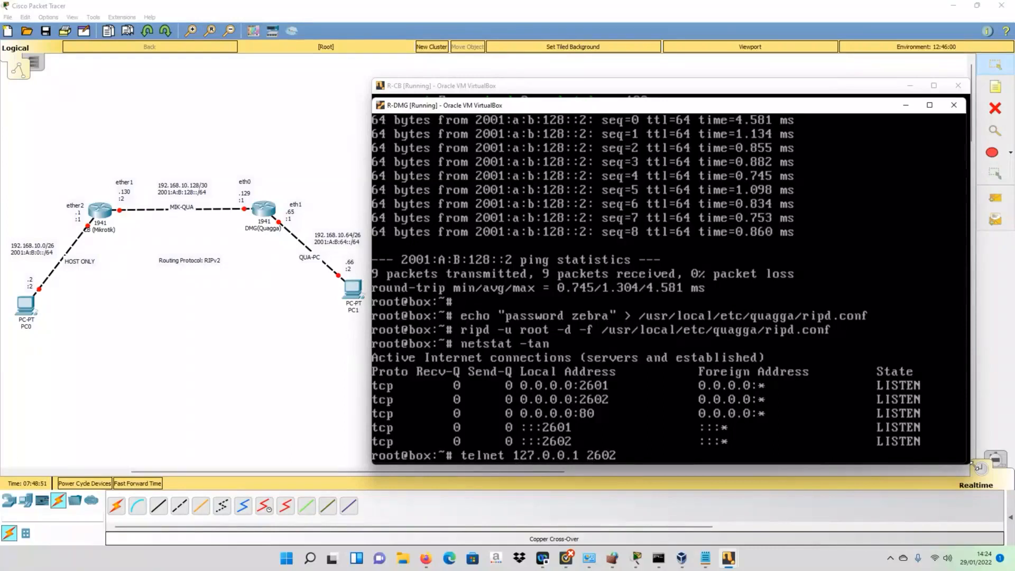
key(Return)
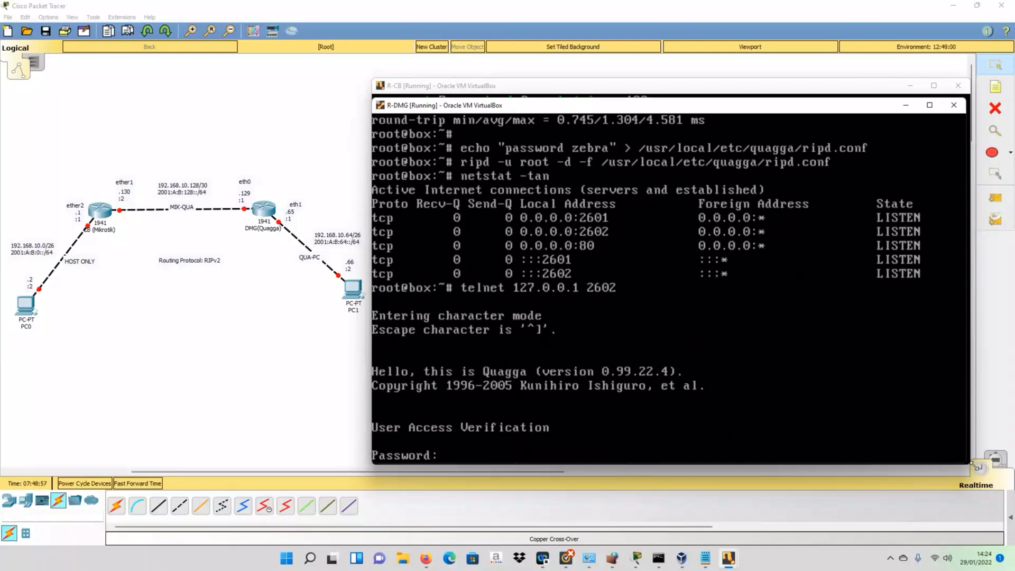
- Log in, enter configuration mode and set the hostname to RIP-DMG
key(Return)
text(en)
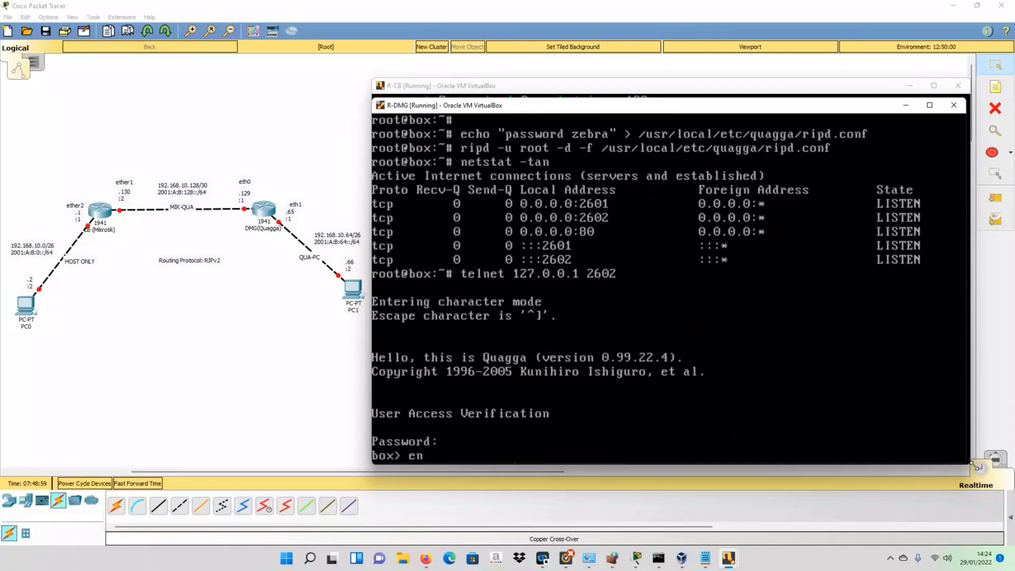
key(Return)
text(con)
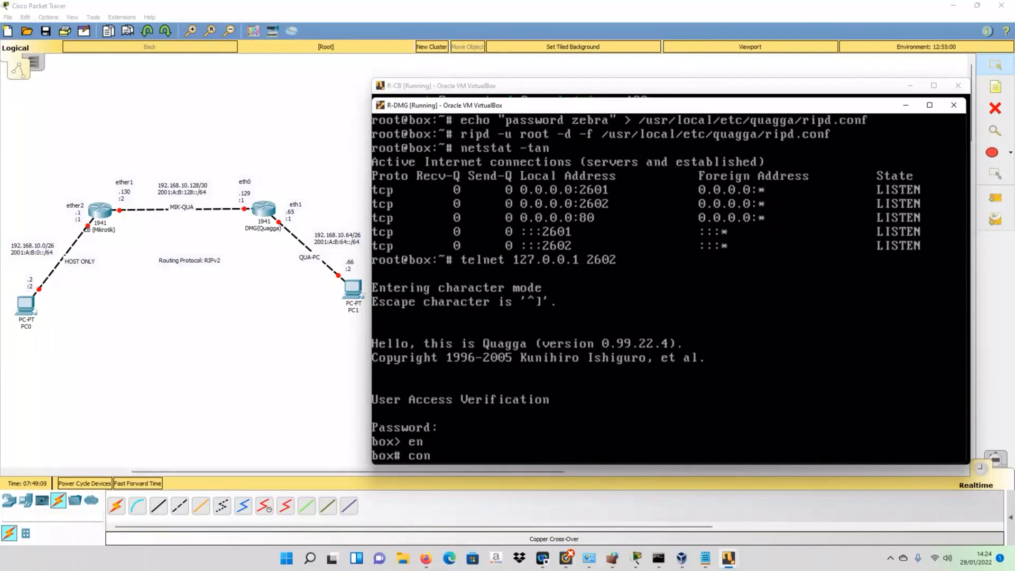
text(fig t)
key(Return)
text(ho)
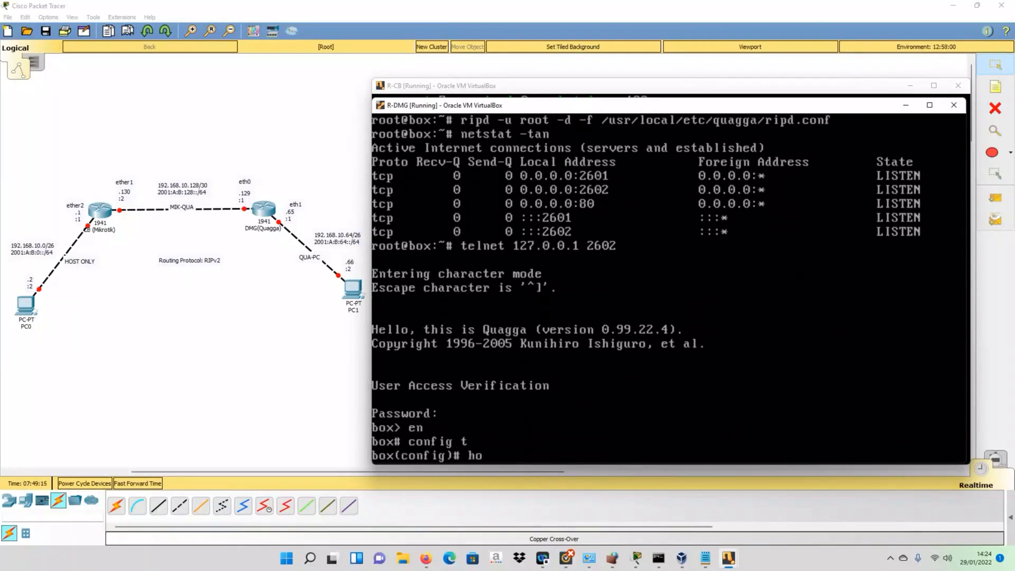
text(st)
key(Tab)
text(RIP)
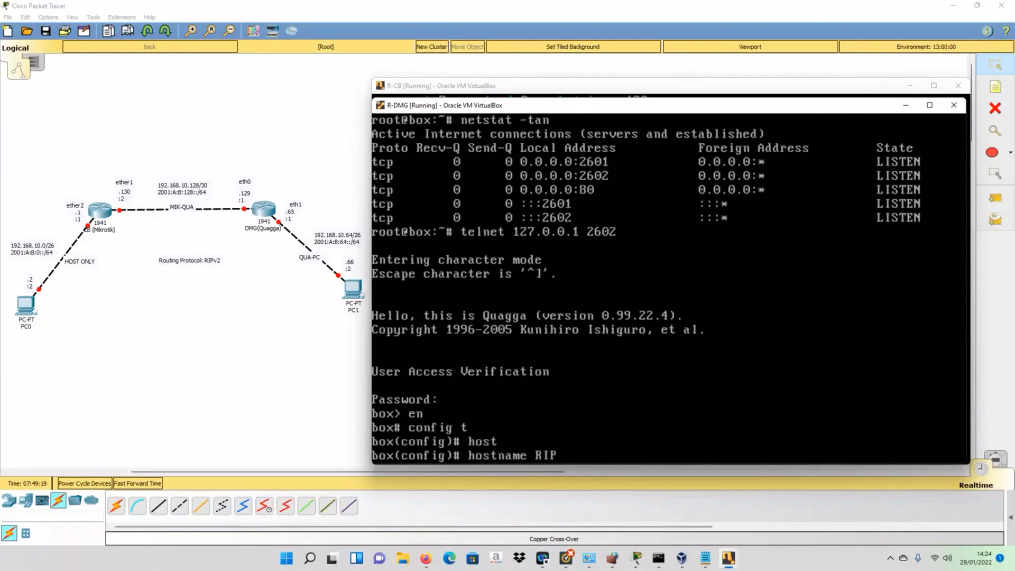
text(-DMG)
key(Return)
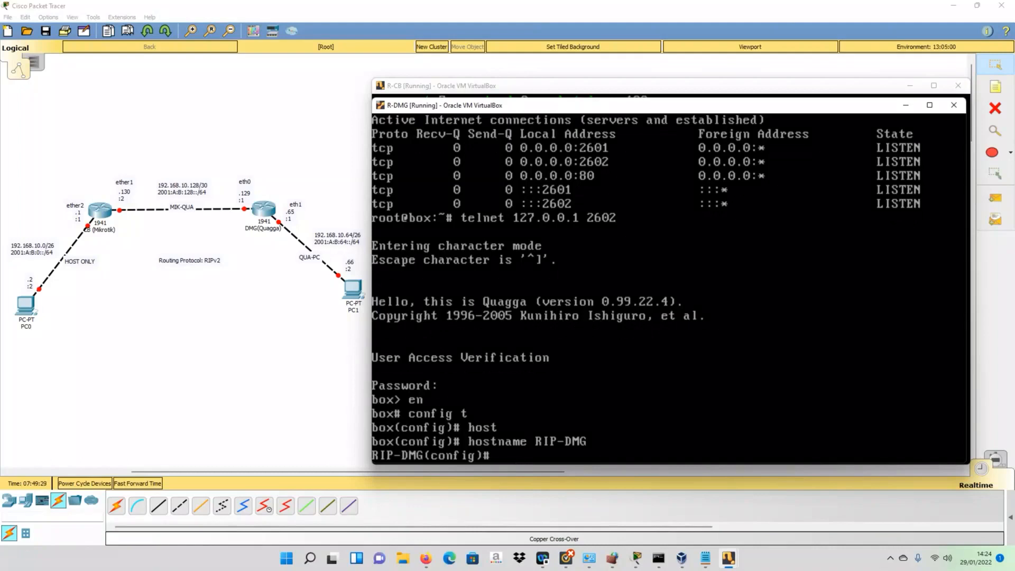
- Under router rip, set version 2 and add network 192.168.10.128/30
text(router)
text(rip)
key(Return)
text(version 2)
key(Return)
text(netwop)
key(BackSpace)
text(rk)
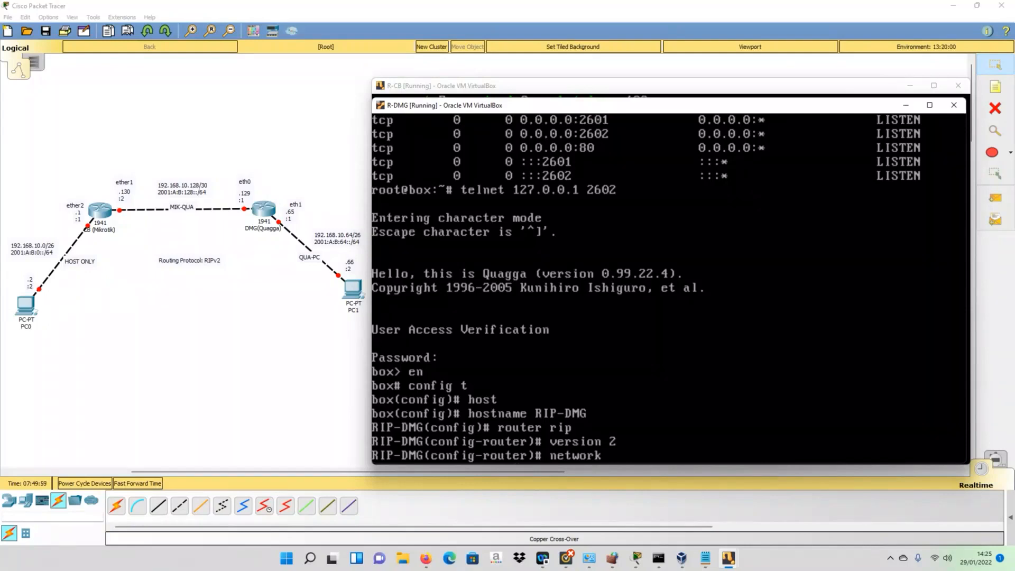
text(192.168.10.128/30)
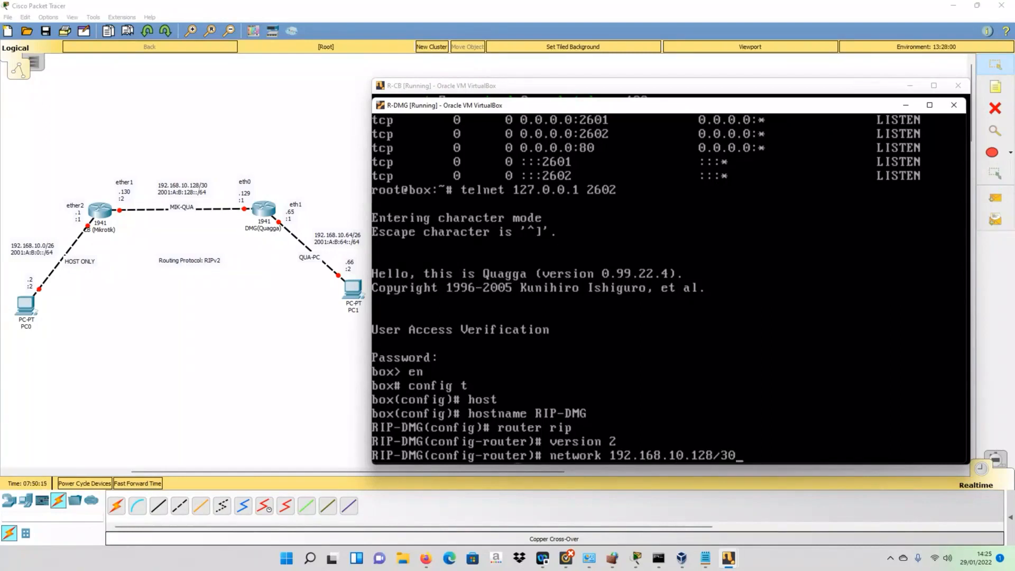
key(Return)
- Add network 192.168.10.64/26 to RIP and leave router configuration mode
key(Up)
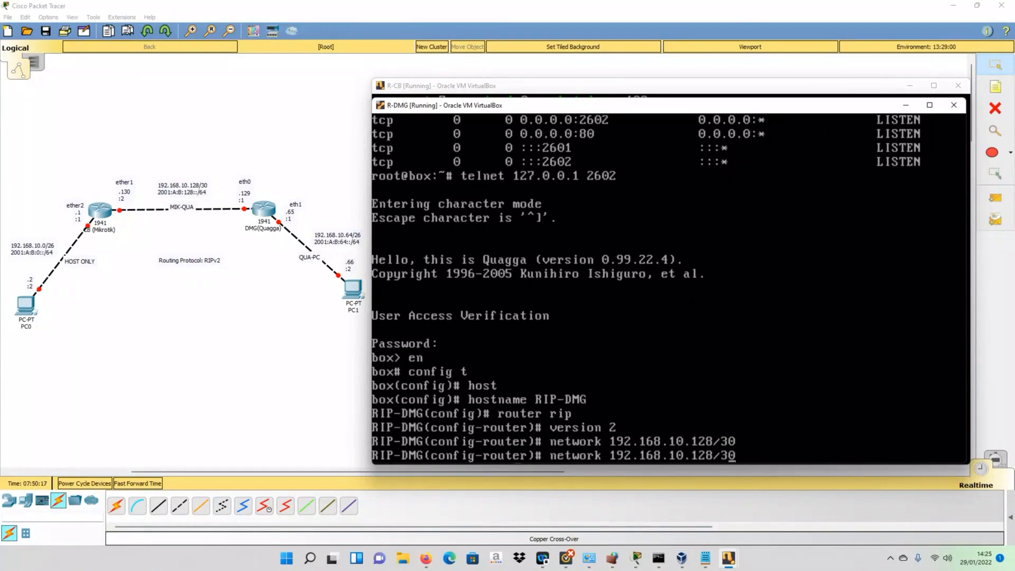
key(Left)
key(Left)
key(Left)
key(BackSpace)
key(BackSpace)
key(BackSpace)
text(64)
key(BackSpace)
key(BackSpace)
text(26)
key(Return)
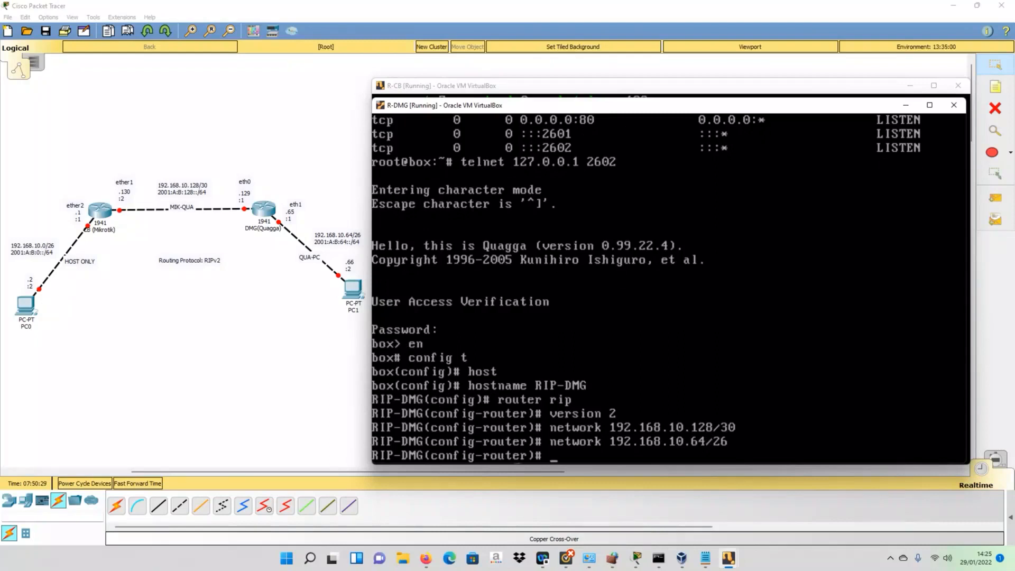
text(exit)
key(Return)
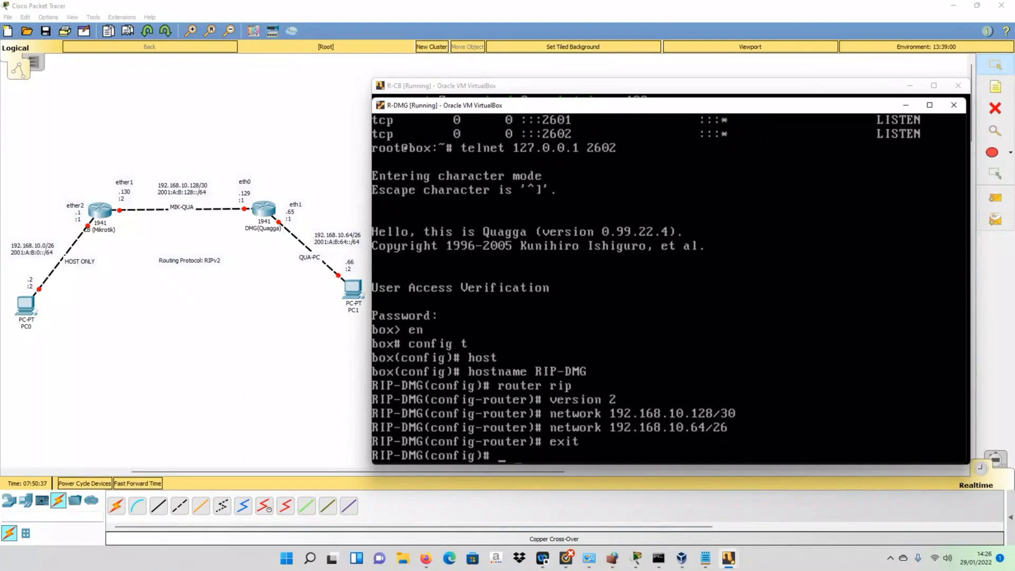
text(do write)
- Save the RIP configuration with do write and close the Quagga telnet session
key(Return)
text(exi)
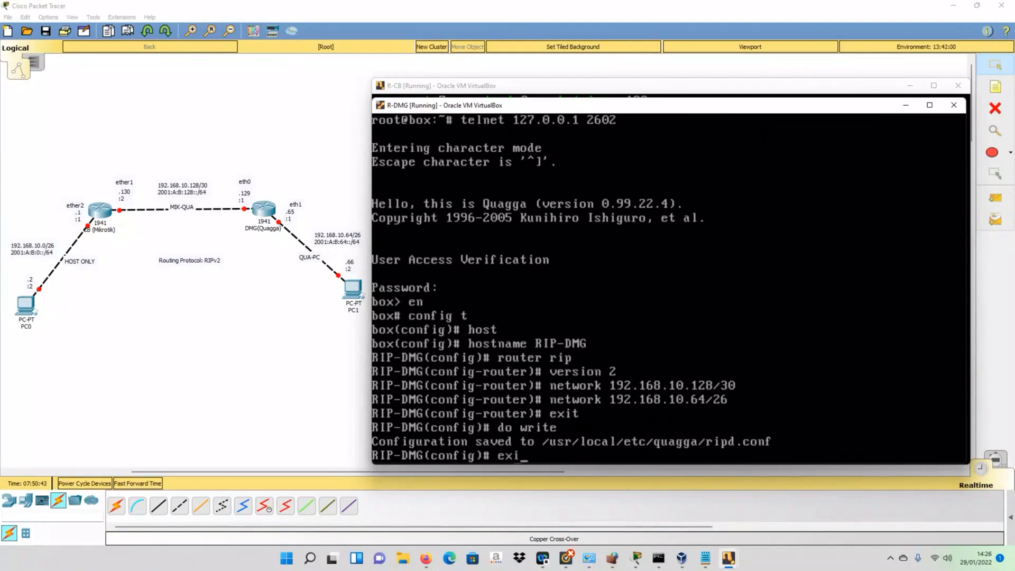
text(t)
key(Return)
text(exit)
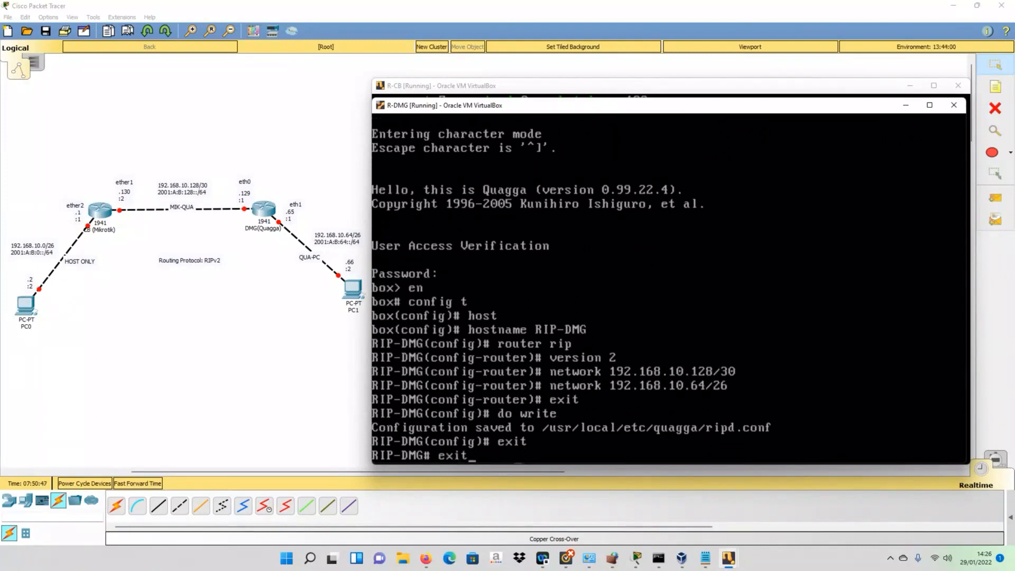
key(Return)
- Back up the router's files with filetool.sh -b and return to Packet Tracer
text(f)
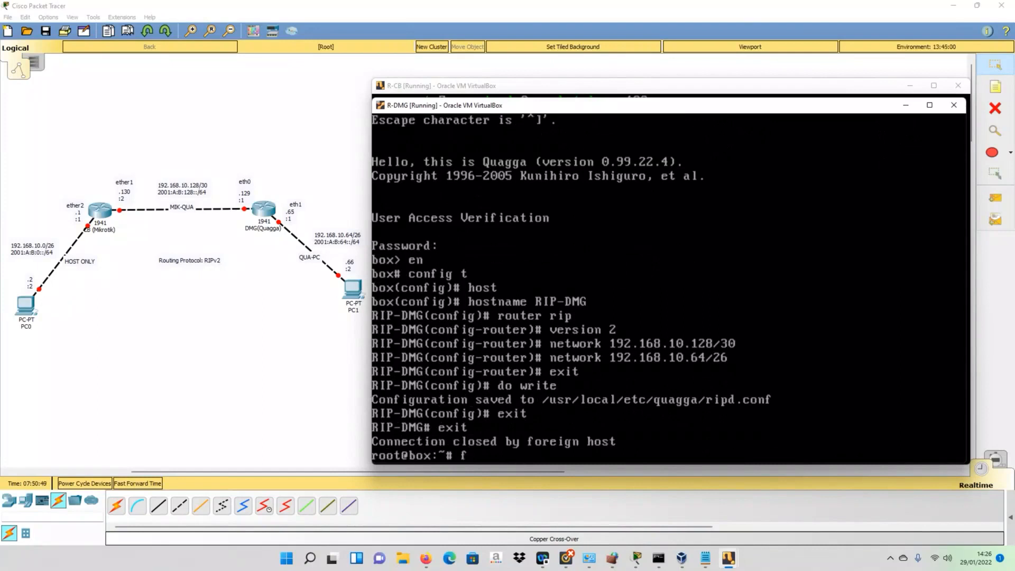
text(iletool.sh -b)
key(Return)
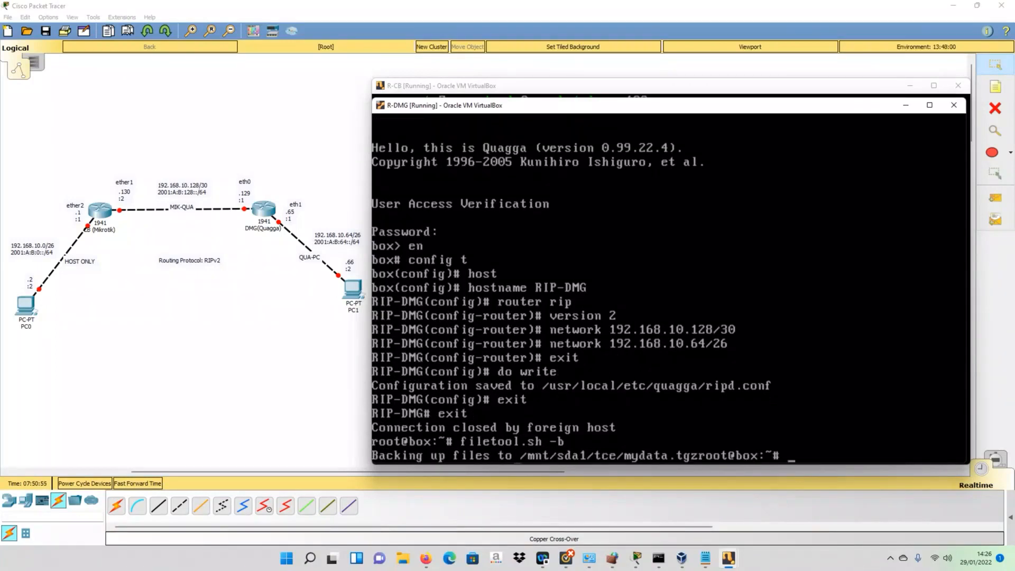
key(Return)
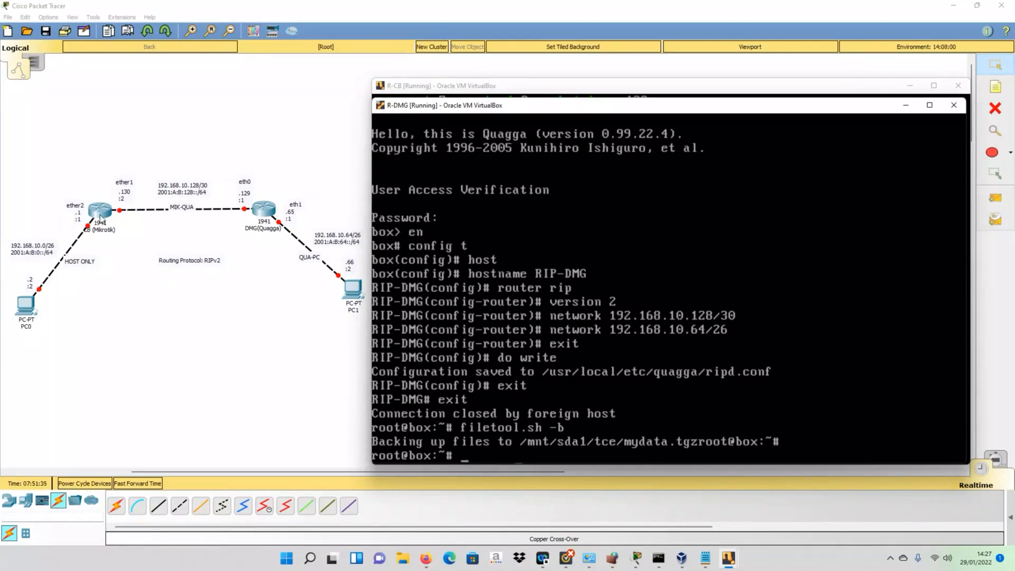
click(100, 216)
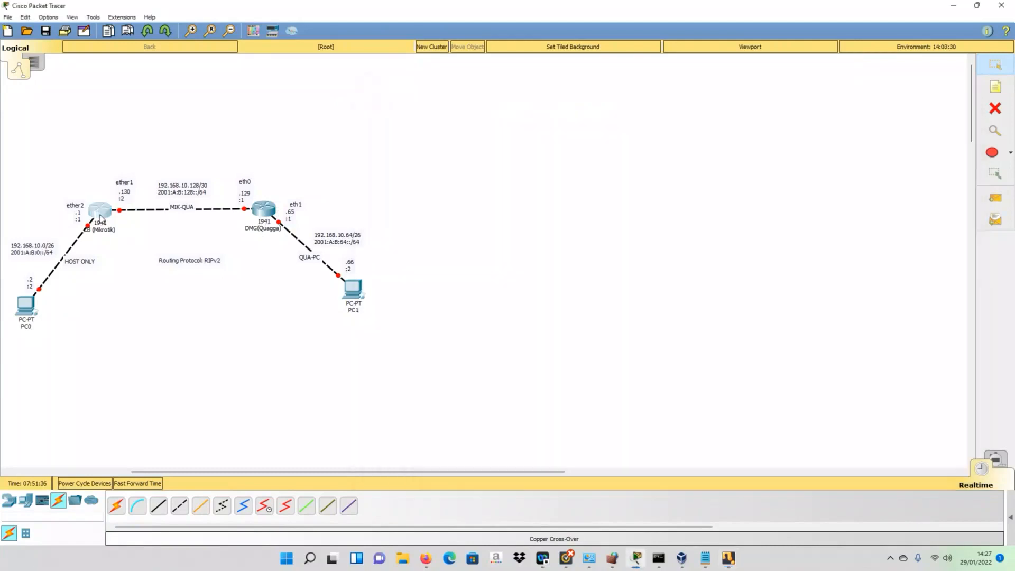
- Switch to the R-CB console and print its route table with ip route print
click(102, 215)
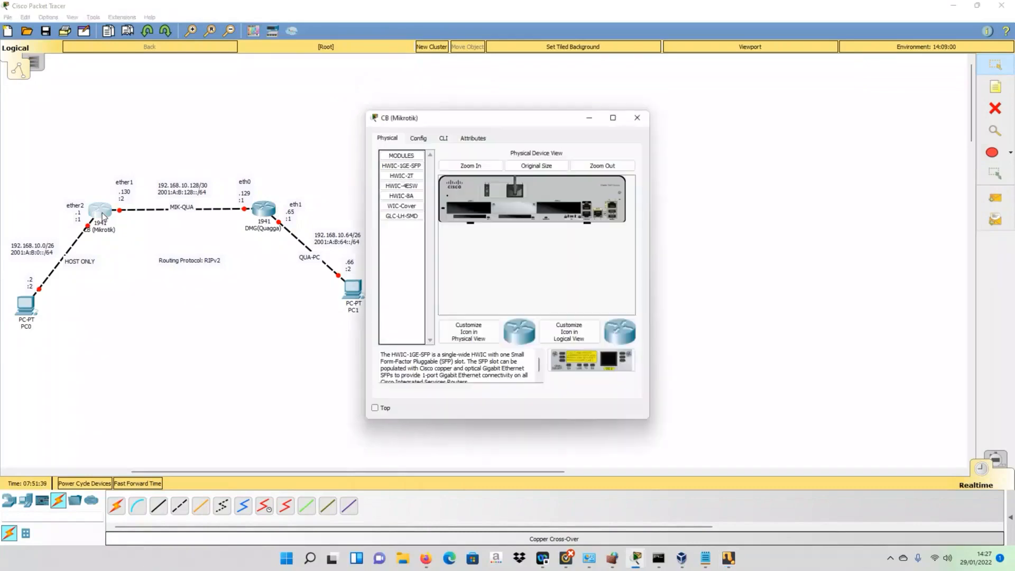
click(637, 119)
mouse_move(728, 558)
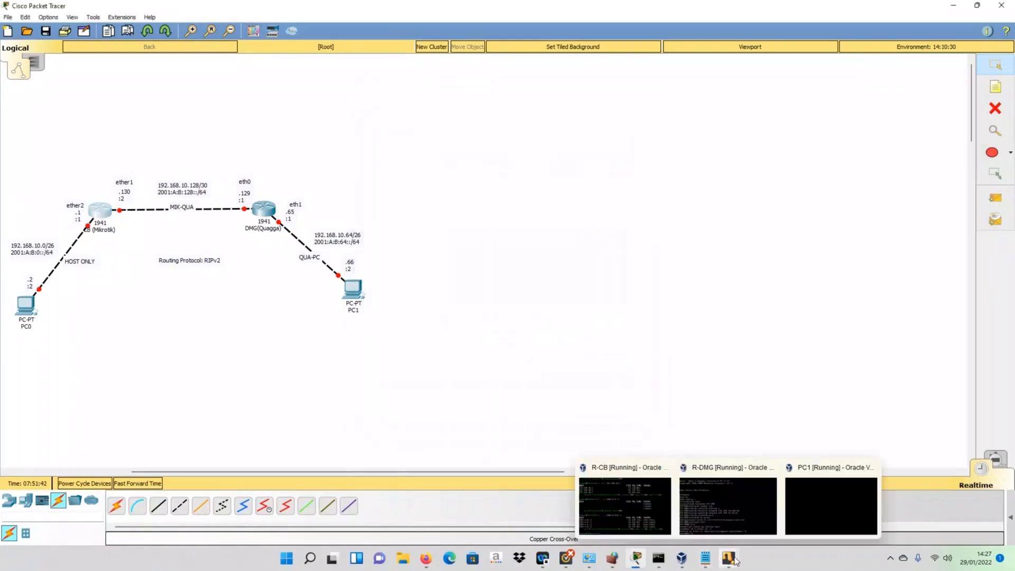
click(645, 491)
text(ip )
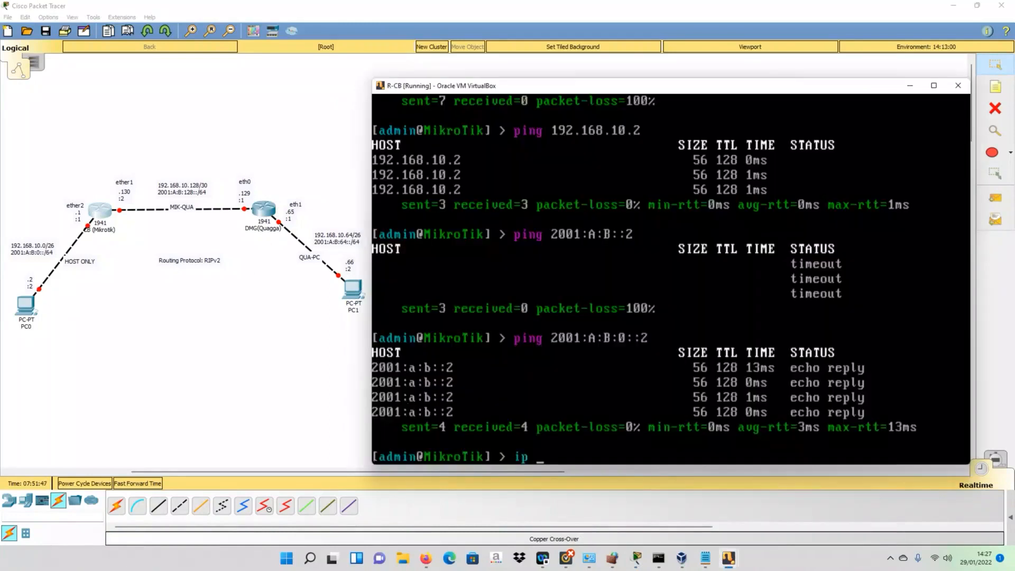
text(route print)
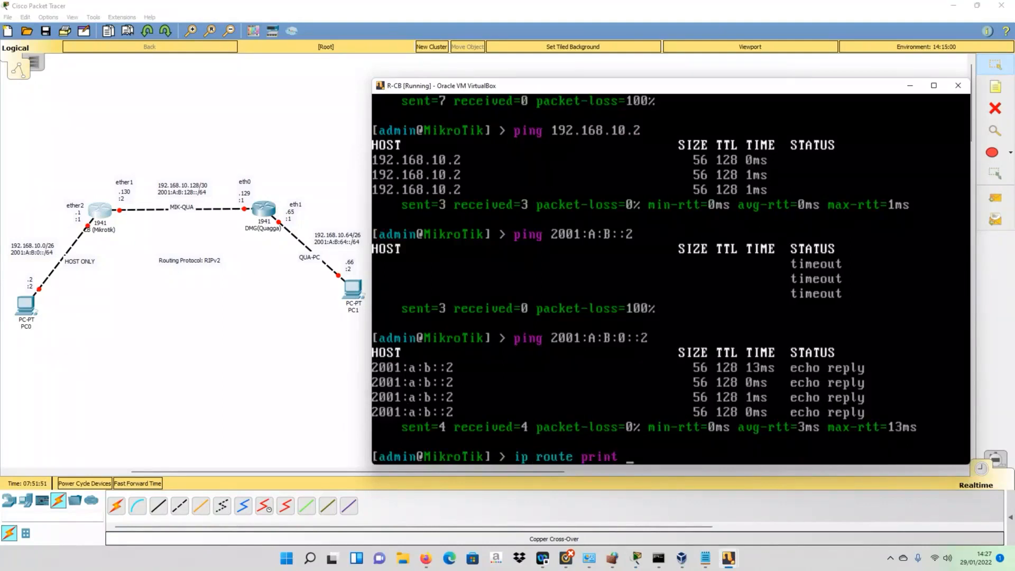
key(Return)
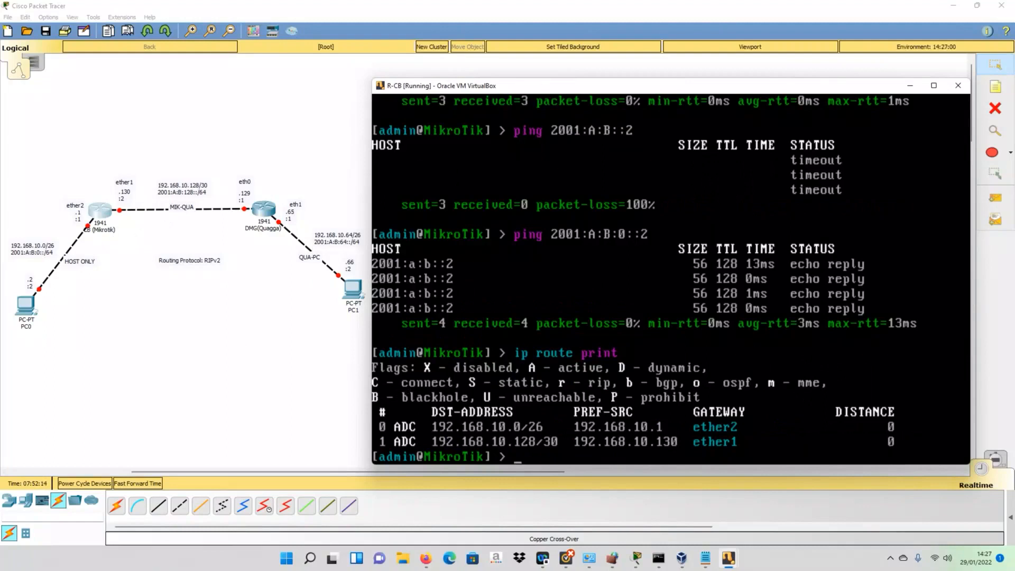
- Add RIP interface ether1 with send=v2 and receive=v2
text(re)
text(r)
text(outing )
text(rip)
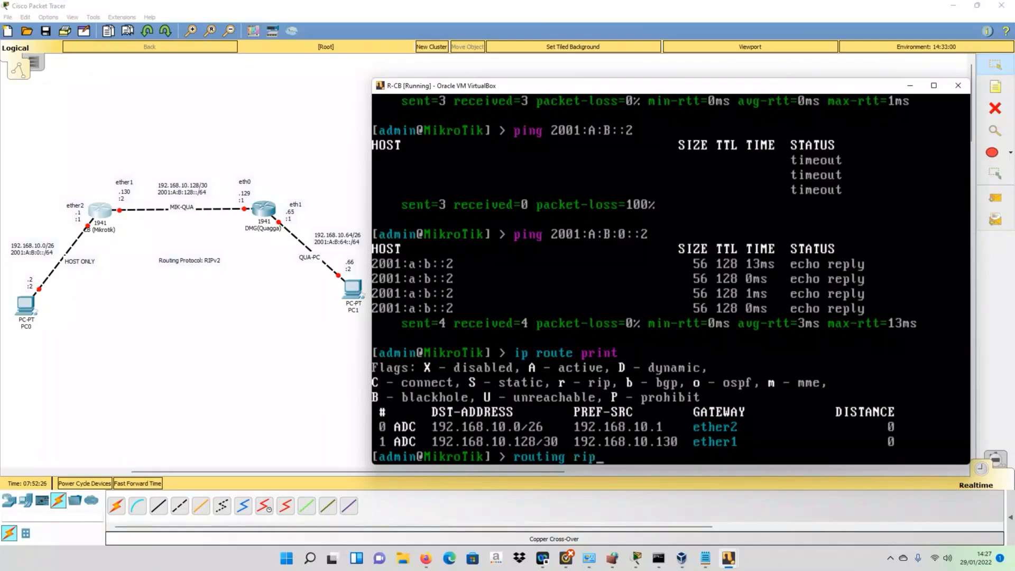
key(Tab)
key(Tab)
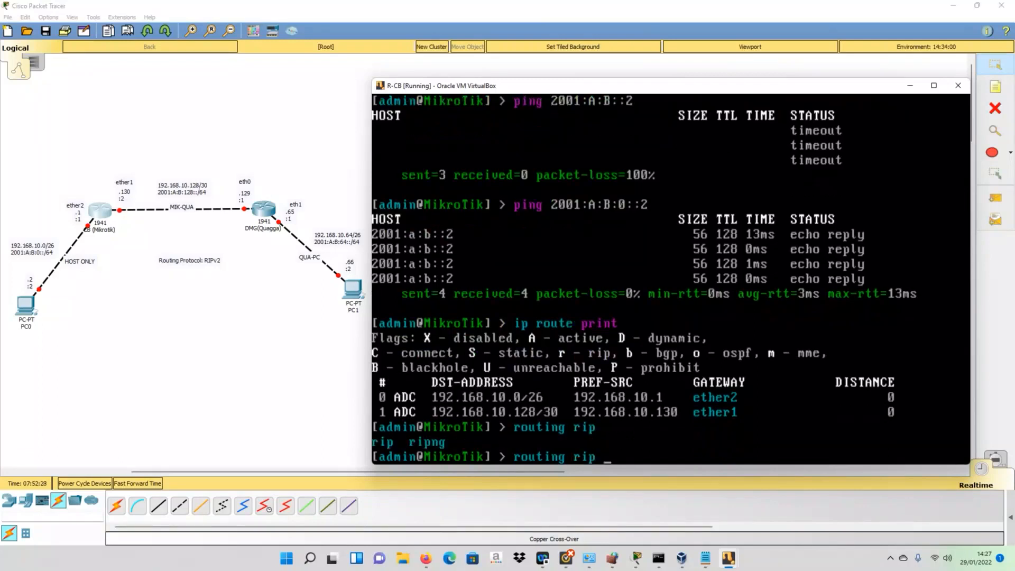
key(Tab)
key(Tab)
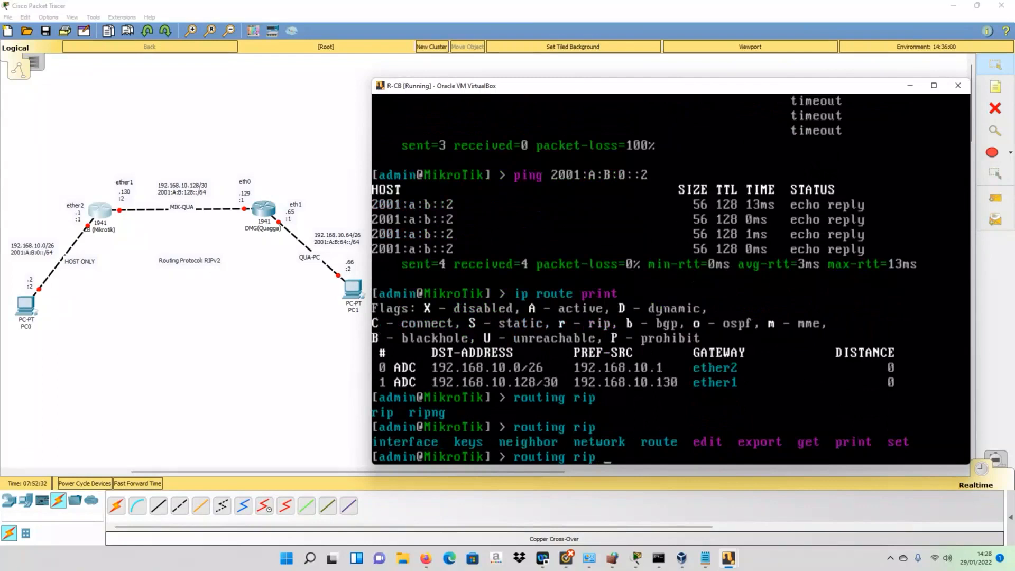
text(inter)
key(Tab)
text(add in)
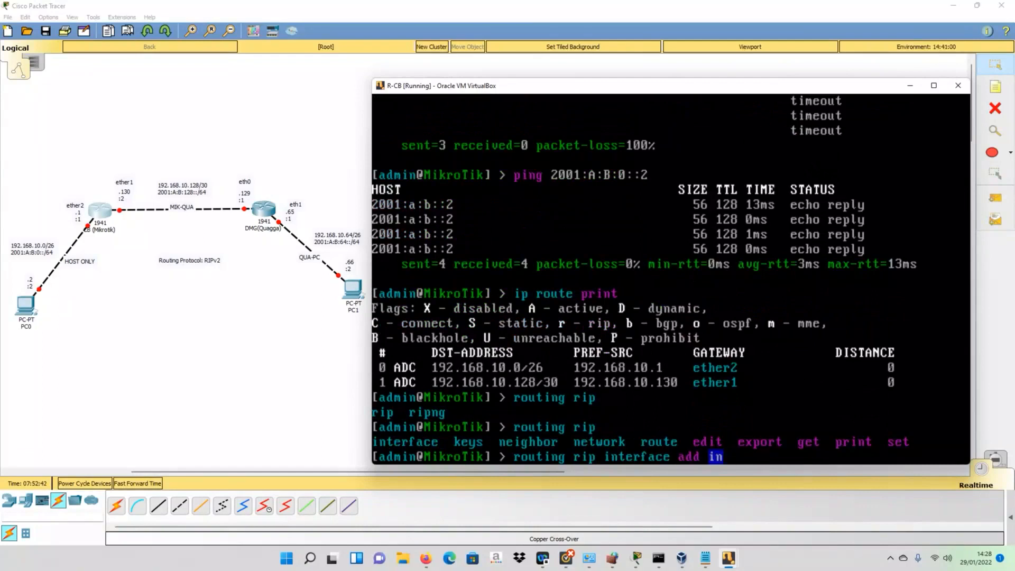
key(Tab)
key(Tab)
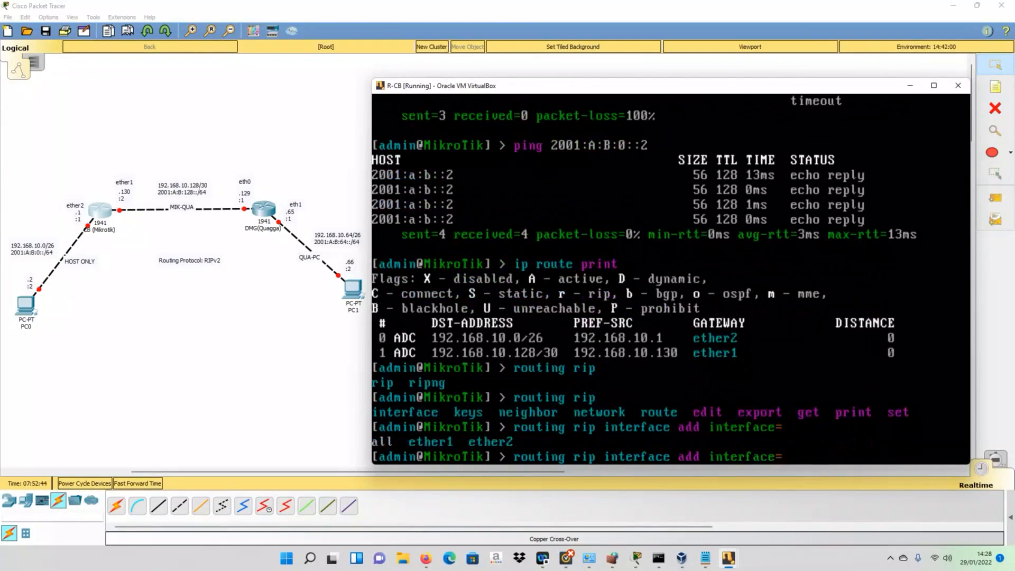
text(ether1)
key(Tab)
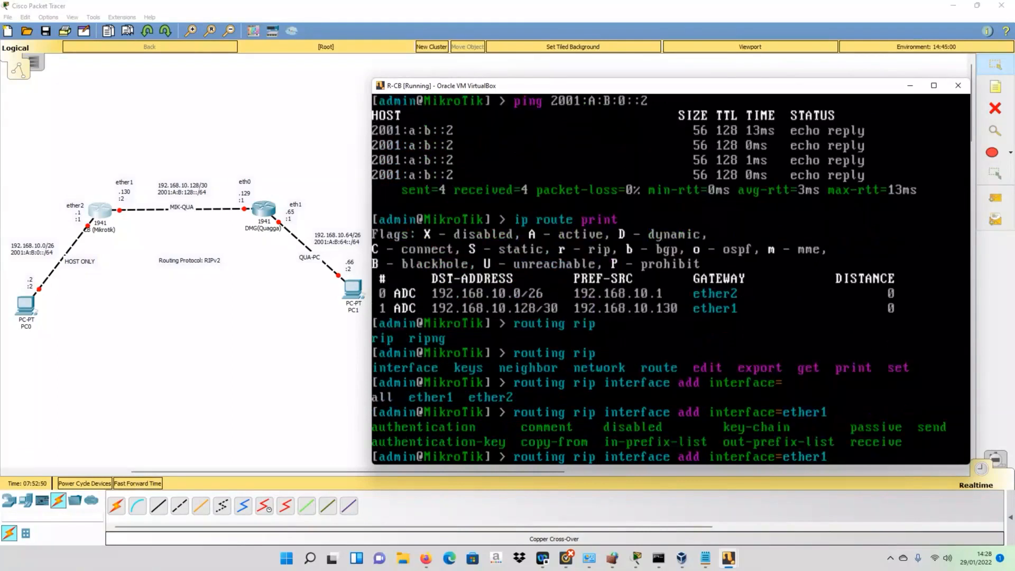
text(send=)
text(v2)
text(rec)
text(eive=)
text(v32)
key(BackSpace)
key(BackSpace)
text(2)
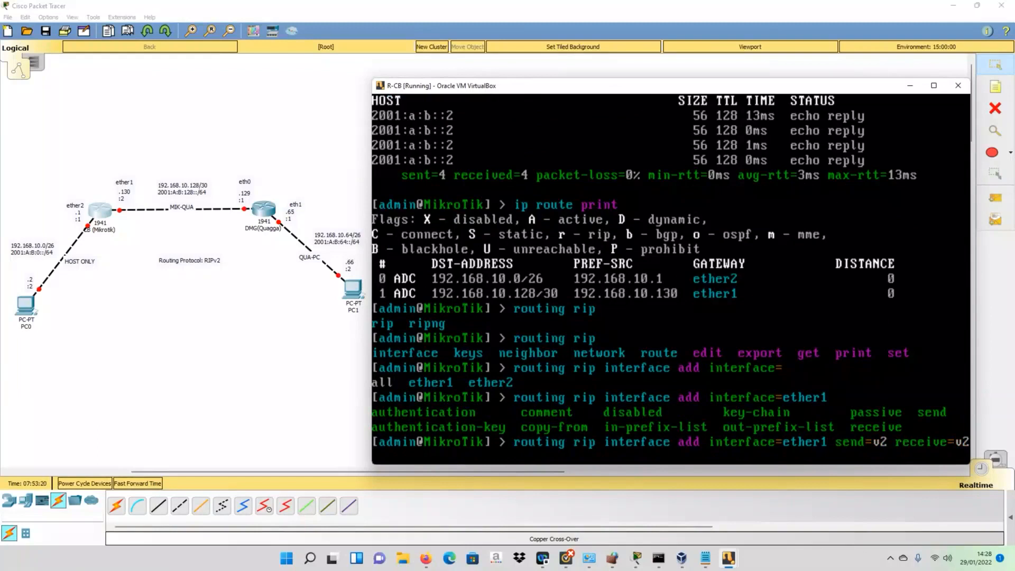
key(Return)
- Add RIP interface ether2 with the same send=v2 and receive=v2 settings
key(Up)
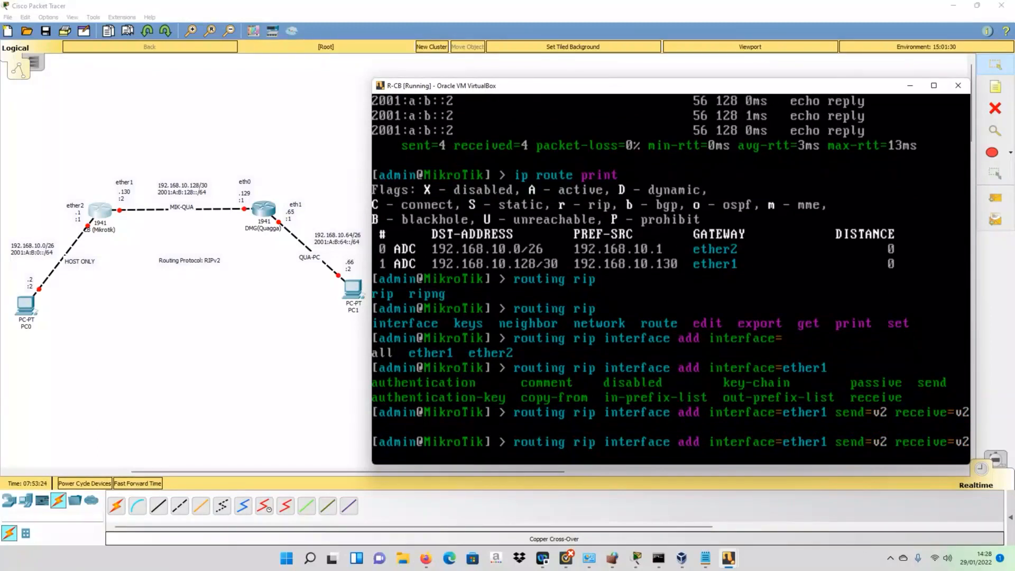
key(BackSpace)
text(2)
key(Return)
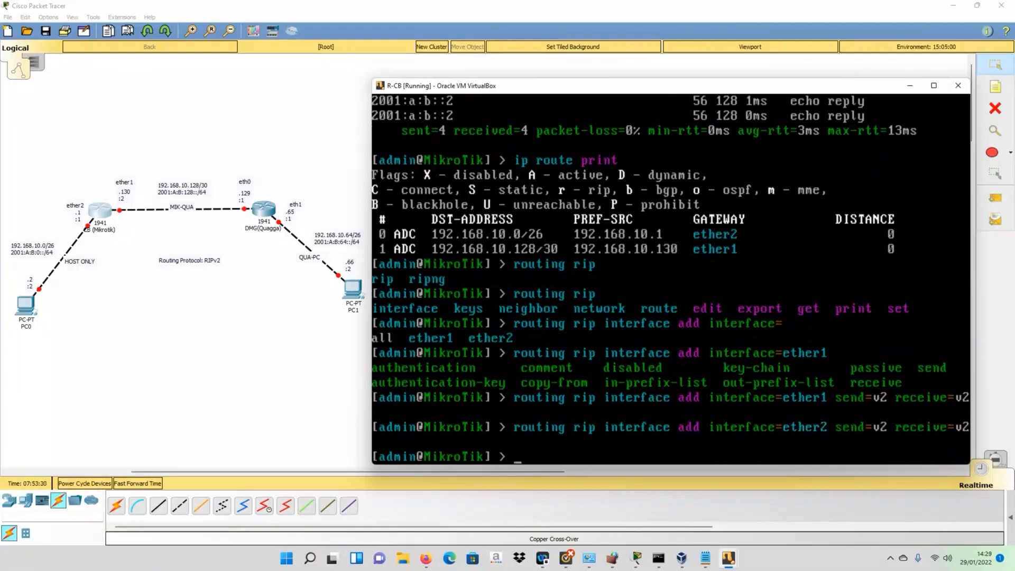
- Begin entering a routing rip network add command
text(routi)
text(ng)
text(net)
key(BackSpace)
key(BackSpace)
key(BackSpace)
text(rip)
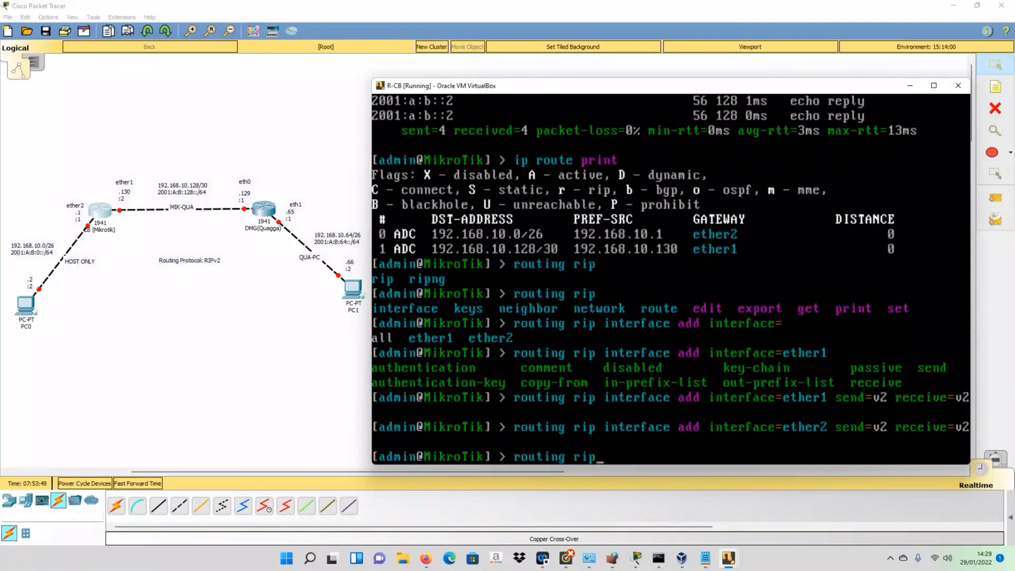
text( network add)
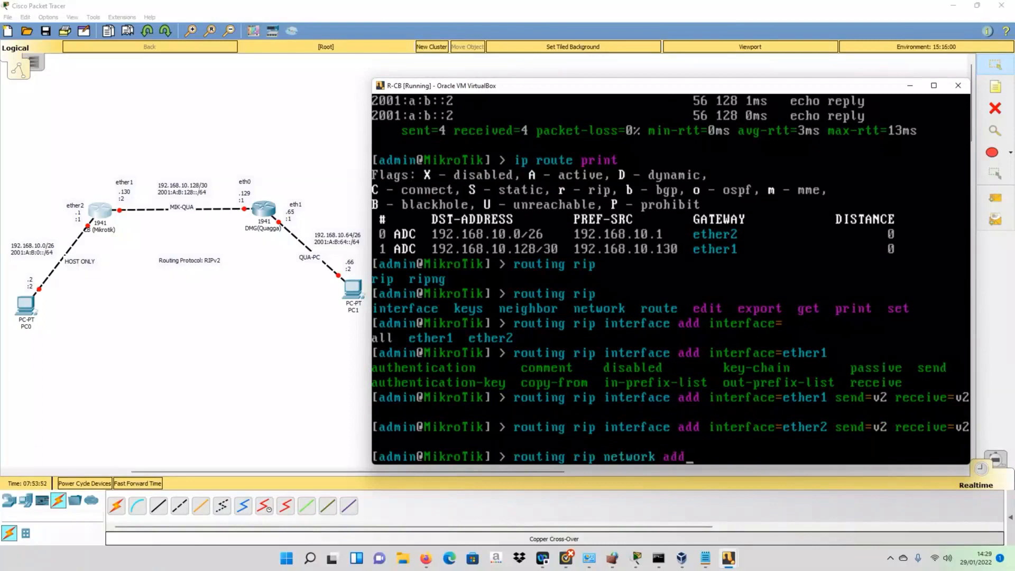
text( n)
- Add RIP networks 192.168.10.0/26 and 192.168.10.128/30, then enter ip route print
key(Tab)
text(192)
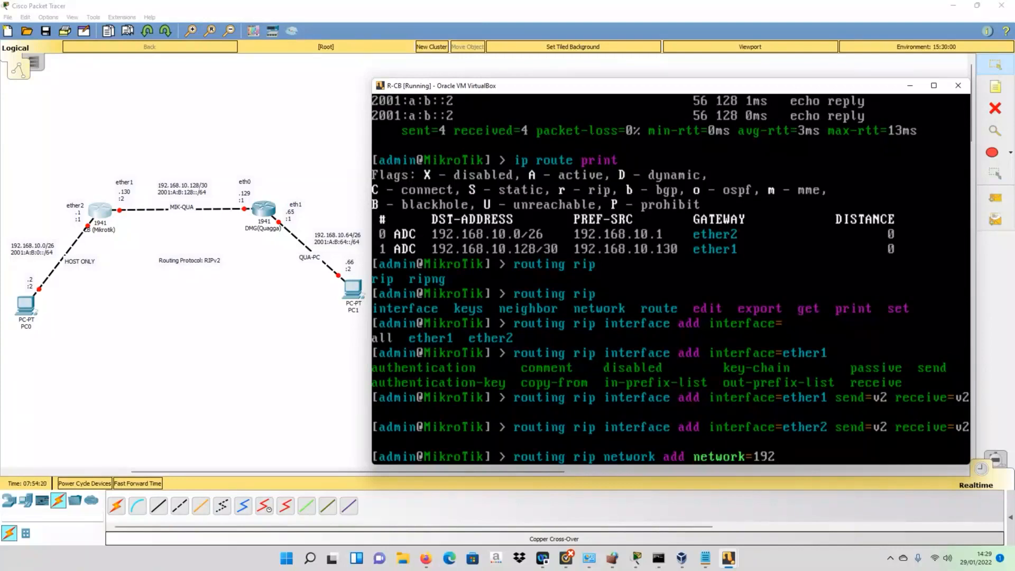
text(.168.10.0/26)
key(Return)
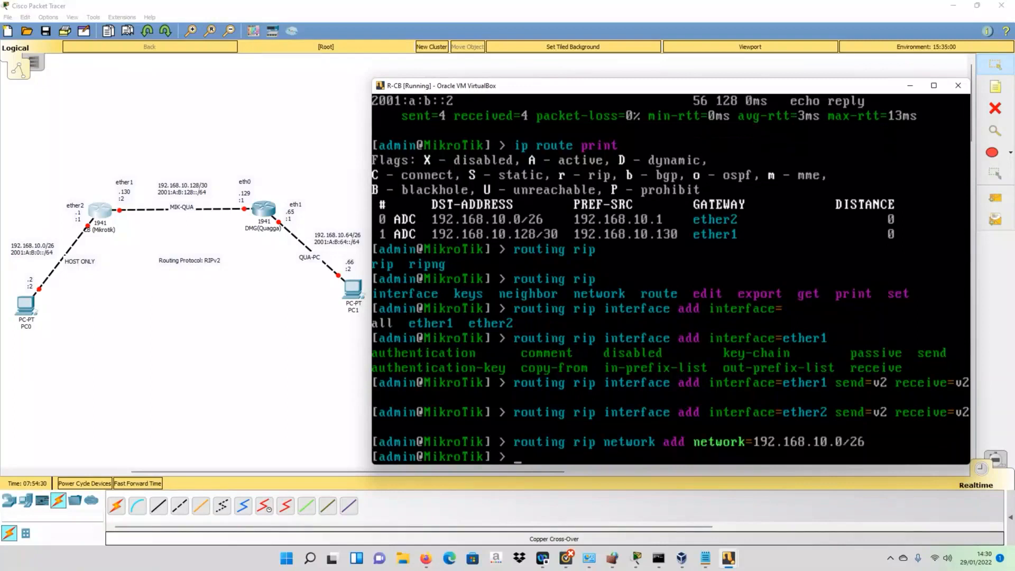
key(Up)
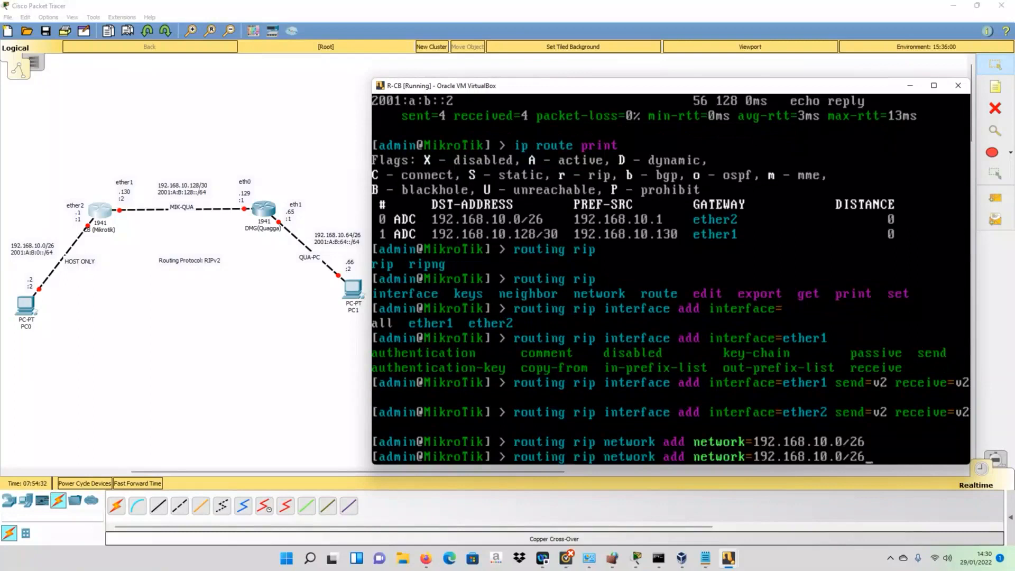
key(BackSpace)
key(BackSpace)
key(BackSpace)
key(BackSpace)
text(128/30)
key(Return)
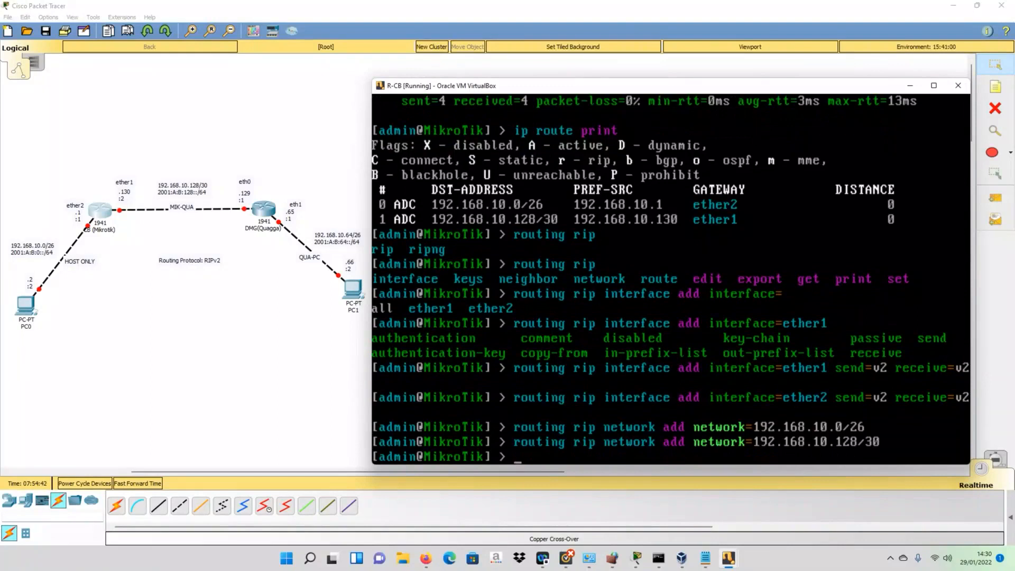
text(ip route print)
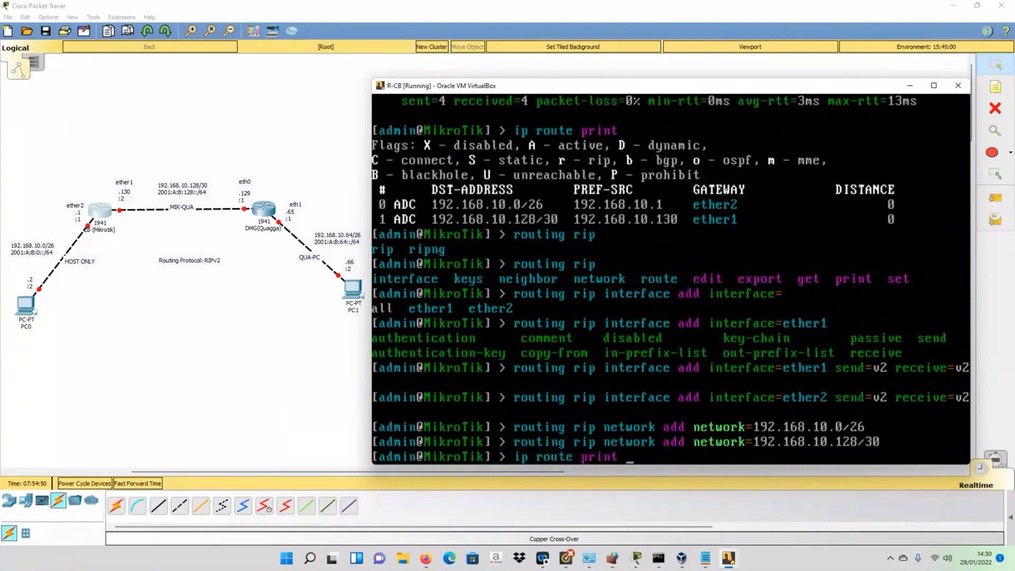
- Print R-CB's route table to confirm the dynamic RIP route 192.168.10.64/26 via 192.168.10.129
key(Return)
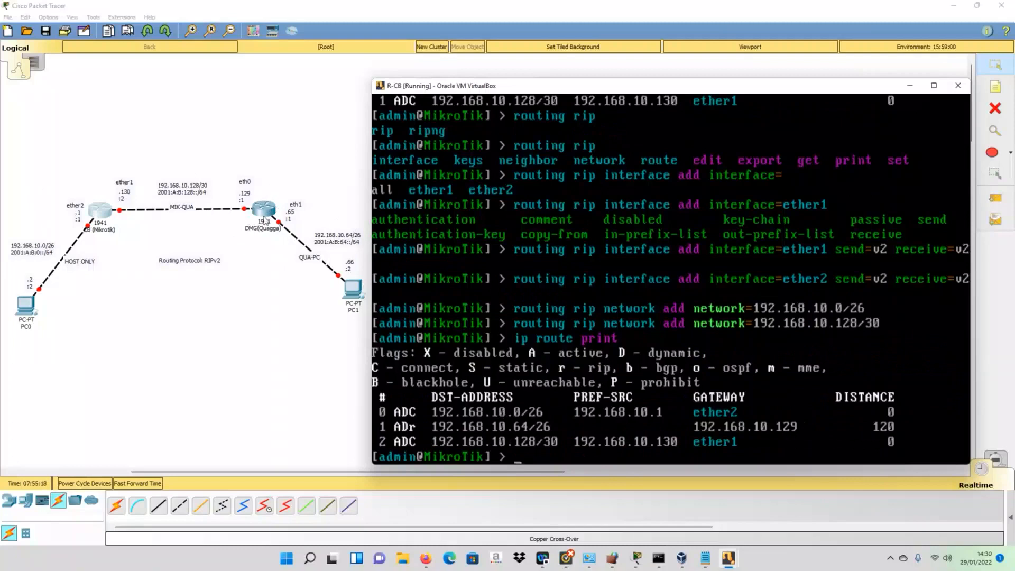
- On the R-DMG router, telnet into the RIP daemon at 127.0.0.1 port 2601 and log in
click(732, 561)
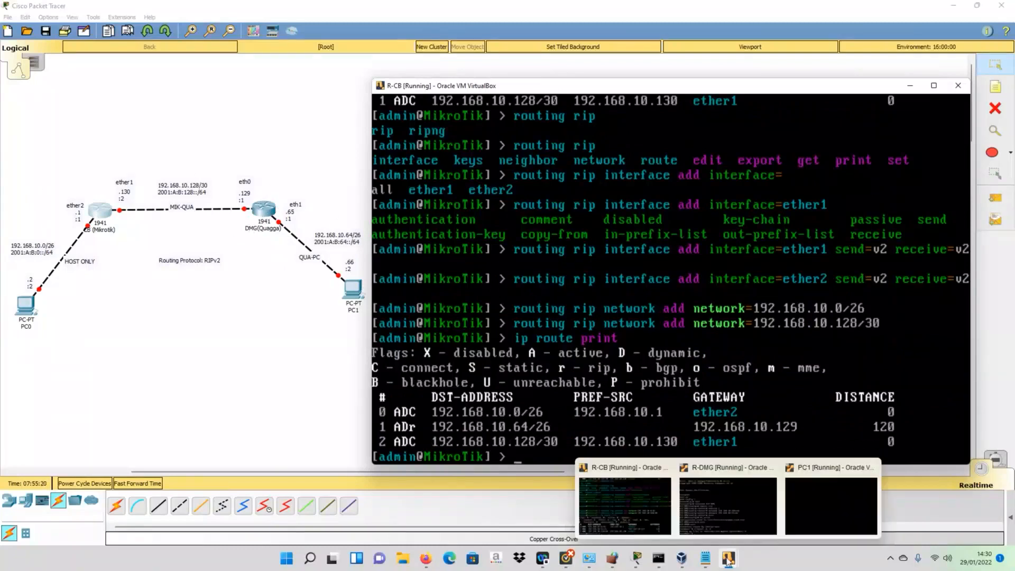
click(760, 496)
text(telnet 12)
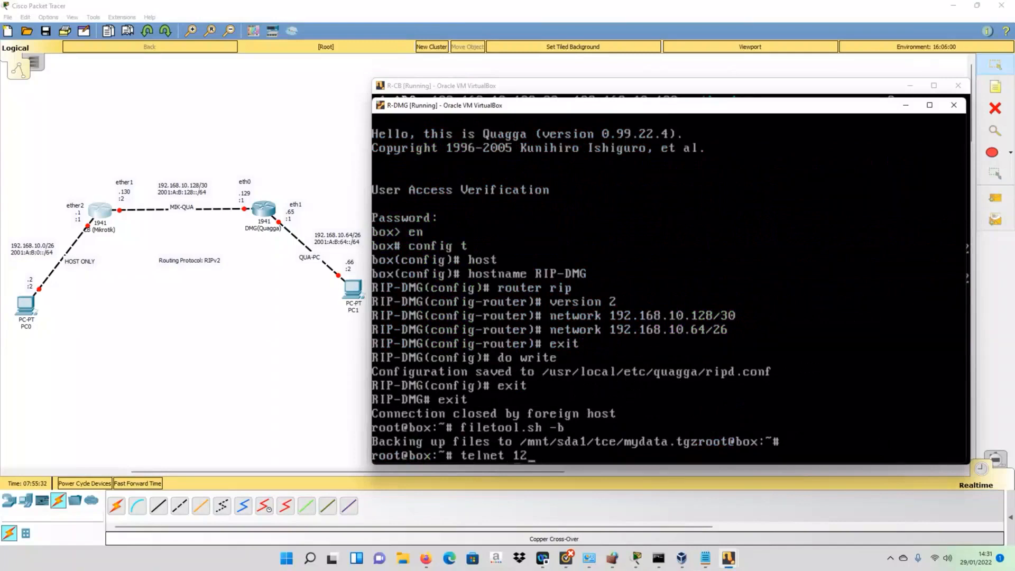
text(7.0.0.1 2601)
key(Return)
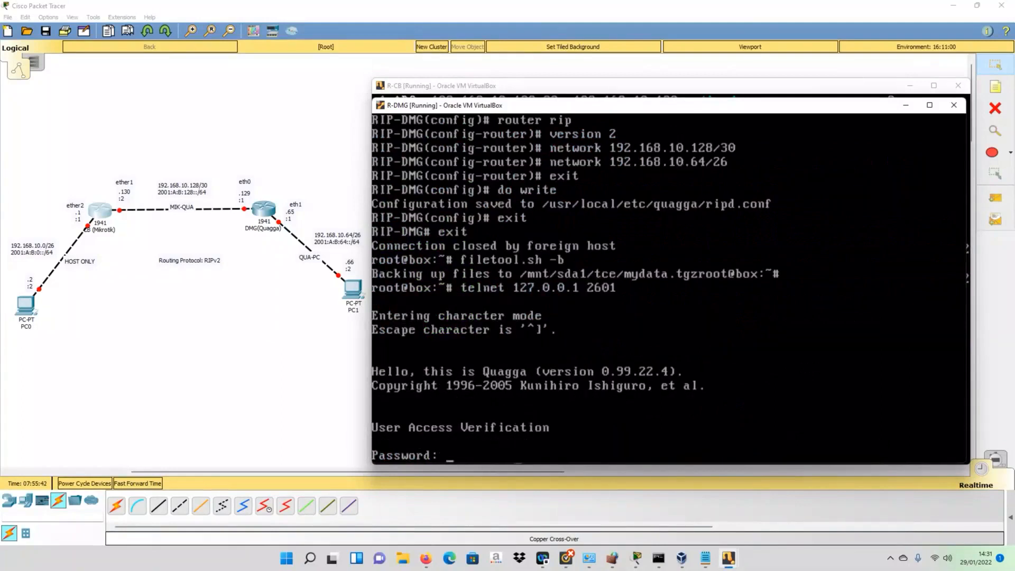
key(Return)
- Enter privileged mode with 'en' and run 'sh ip route' to show 192.168.10.0/26 via 192.168.10.130
text(eb)
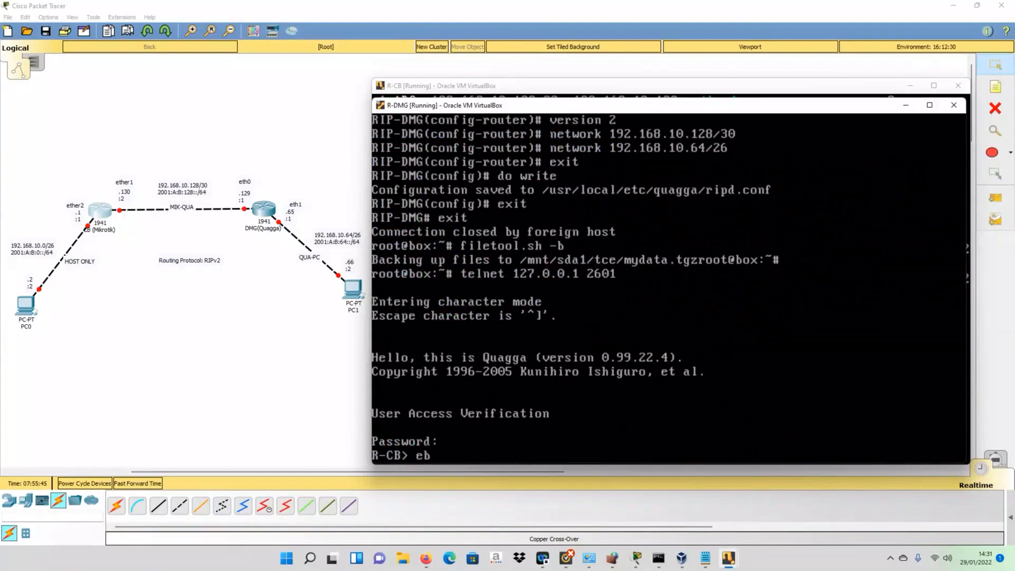
key(BackSpace)
text(n)
key(Return)
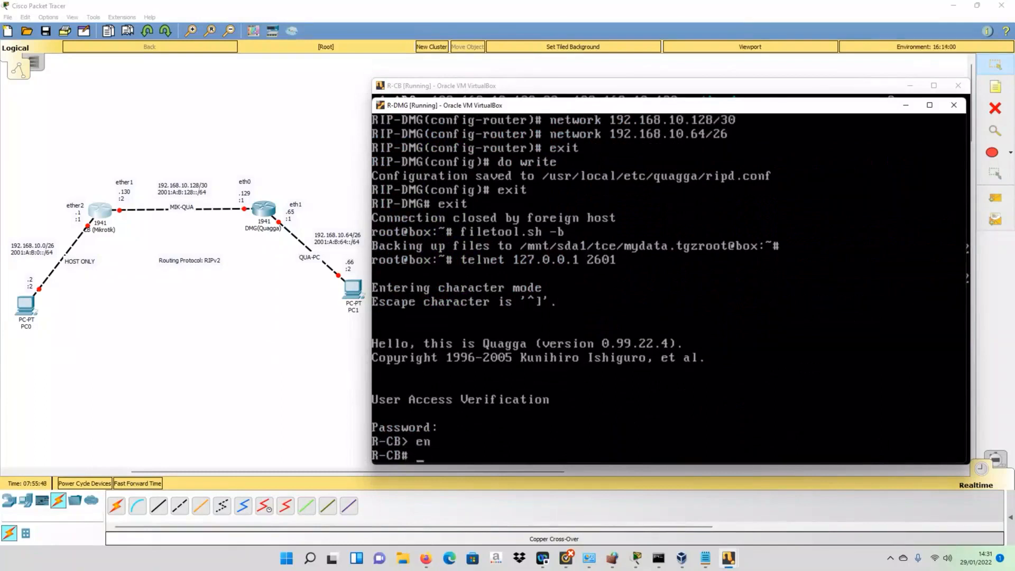
text(i)
key(BackSpace)
text(sh ip rou)
key(Tab)
key(Return)
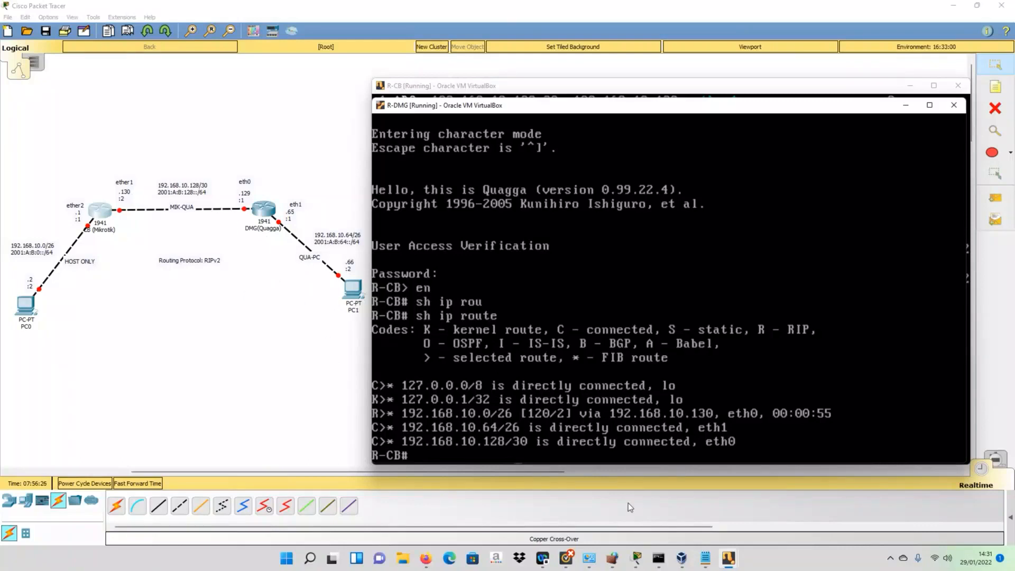
- In the host Command Prompt, ping 192.168.10.66, which times out
click(659, 559)
click(321, 271)
drag(244, 153, 556, 61)
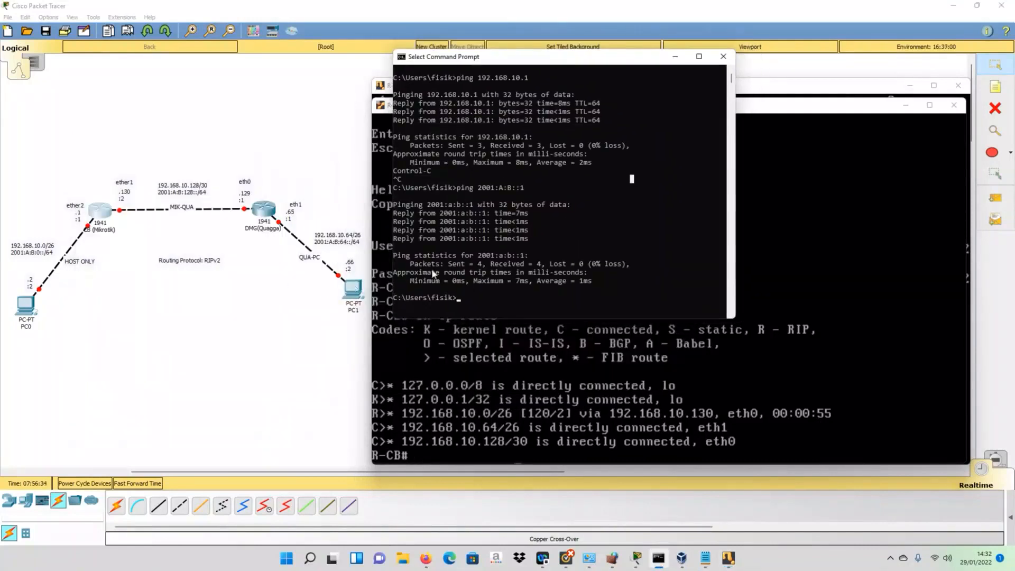
key(Escape)
text(ping 192,)
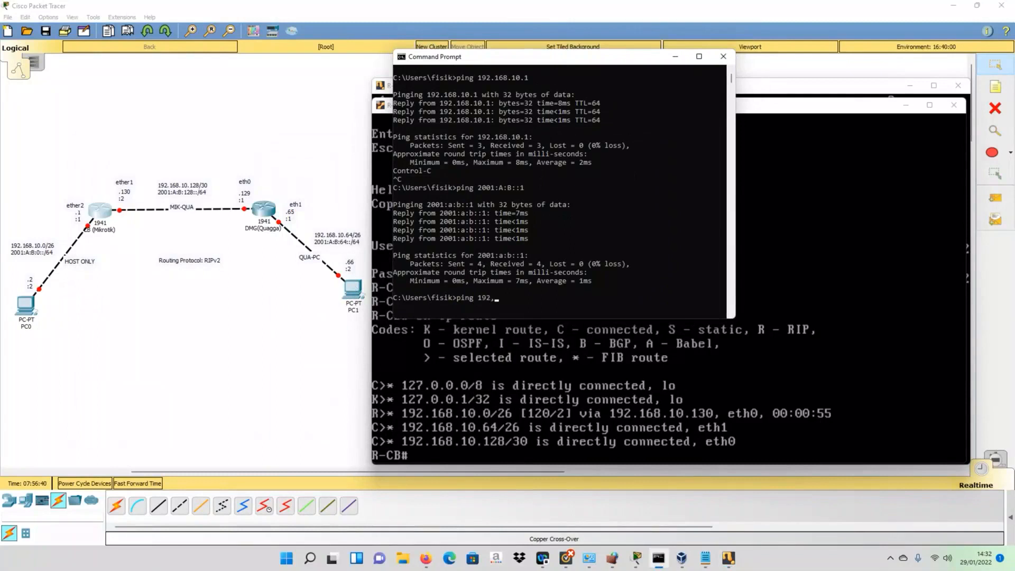
key(BackSpace)
text(.168.10.66)
drag(482, 57, 374, 61)
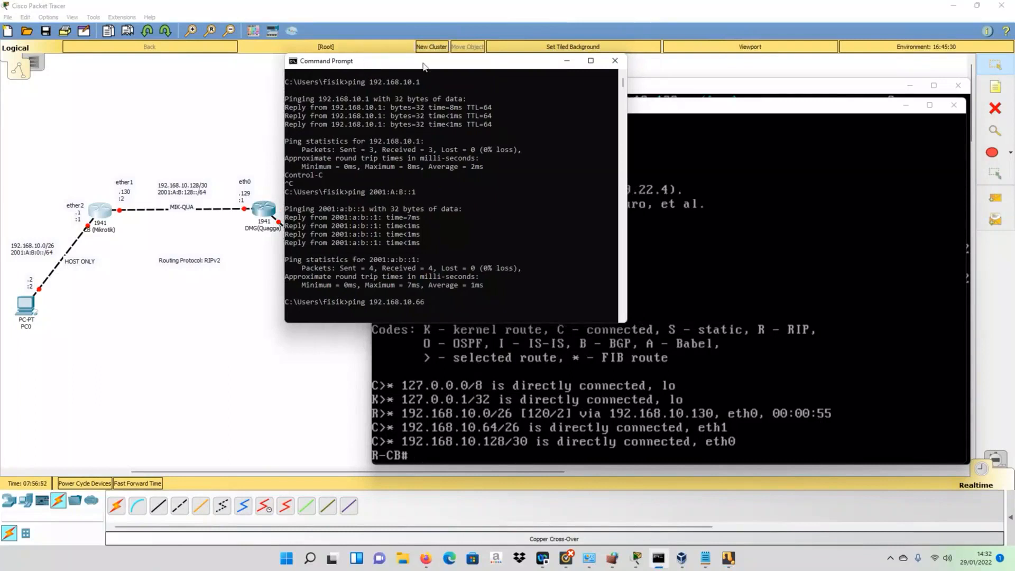
drag(423, 64, 503, 47)
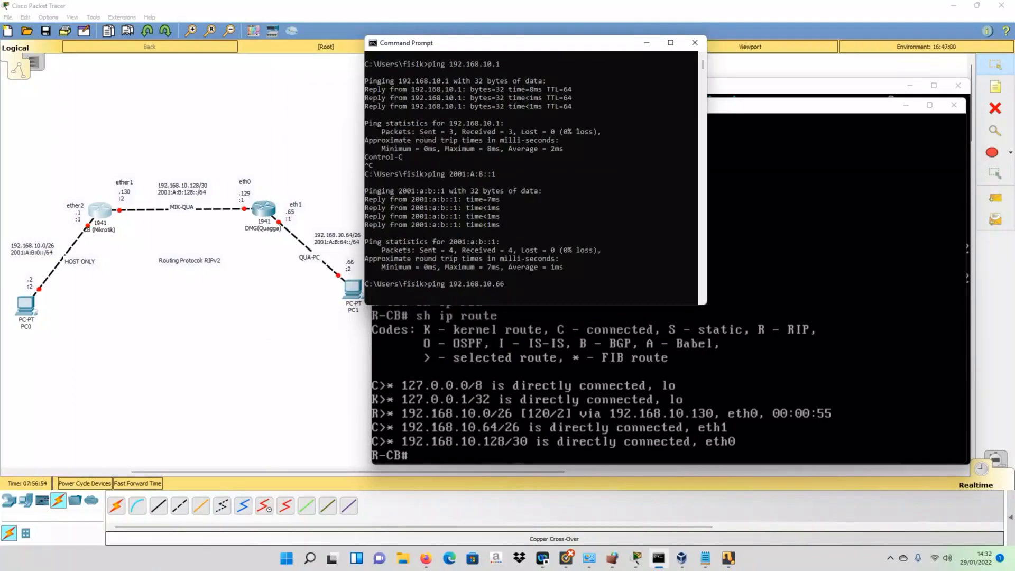
key(Return)
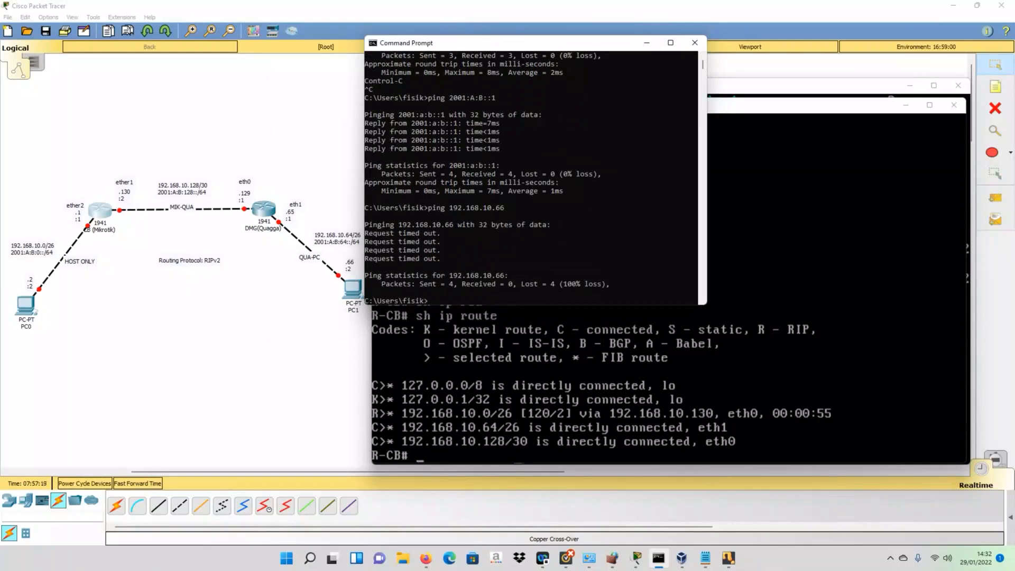
- Ping 192.168.10.1 successfully, then stop it with Ctrl+C
key(Up)
key(BackSpace)
key(BackSpace)
text(192.168.10.1)
key(Return)
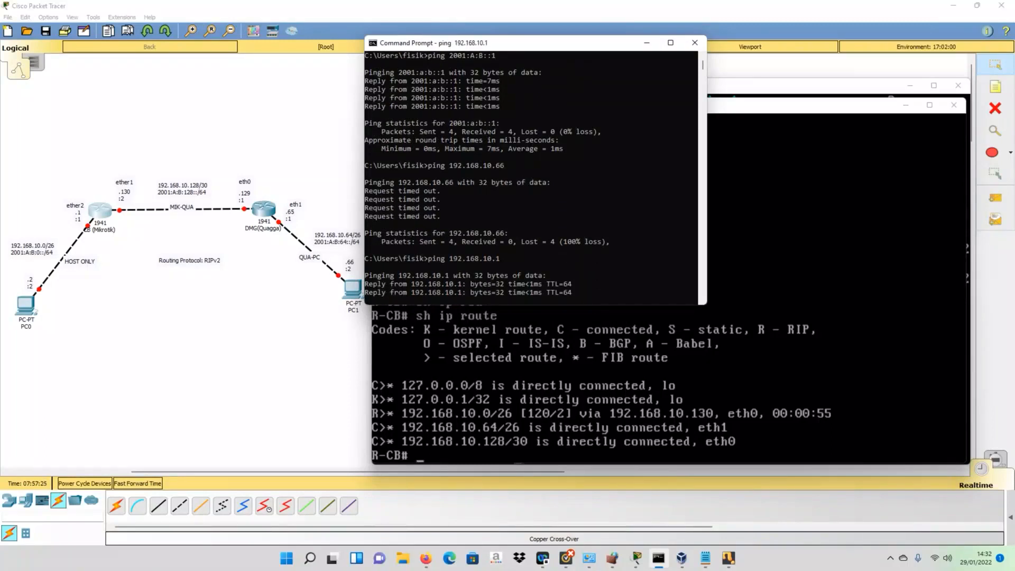
key(ctrl+c)
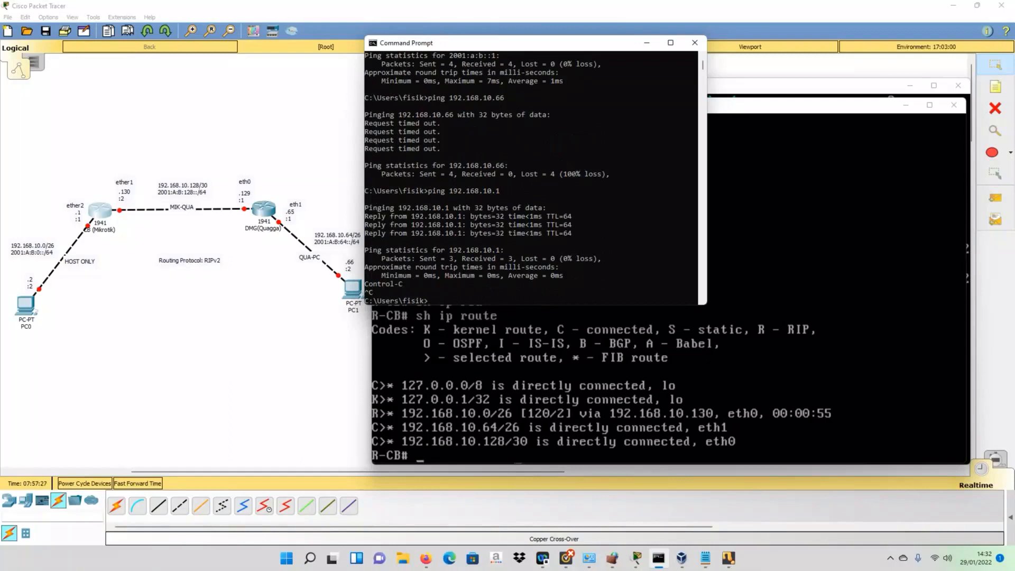
- Ping 192.168.10.130 and 192.168.10.129, both succeeding, stopping each with Ctrl+C
key(Up)
key(BackSpace)
text(12)
key(BackSpace)
key(BackSpace)
text(130)
key(Return)
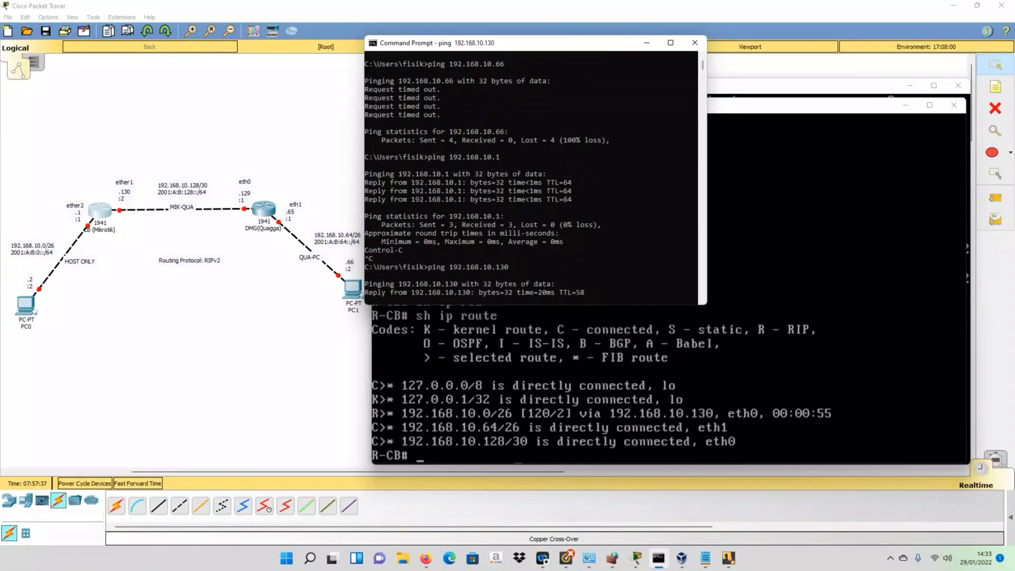
key(ctrl+c)
key(Up)
key(BackSpace)
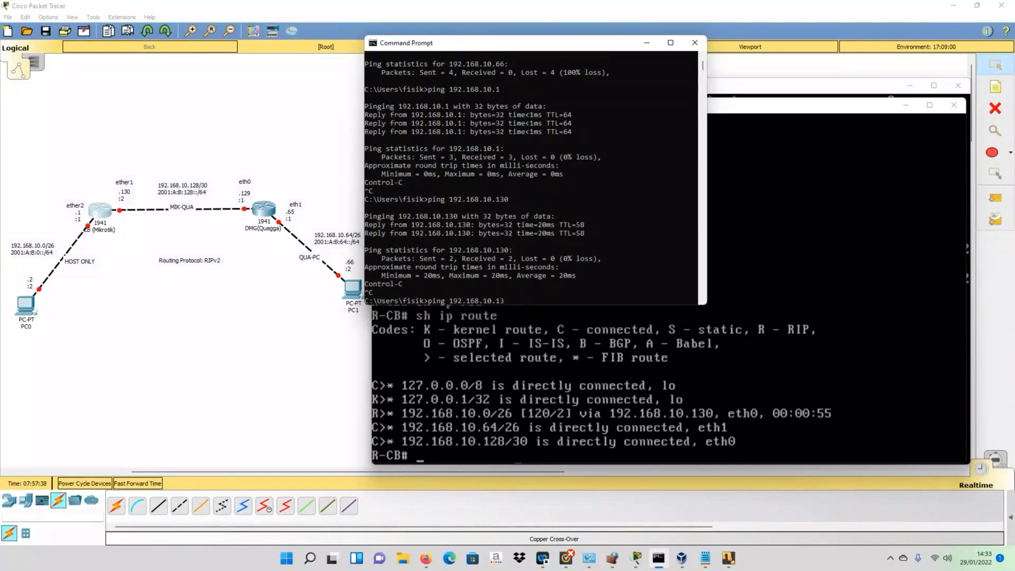
text(29)
key(Return)
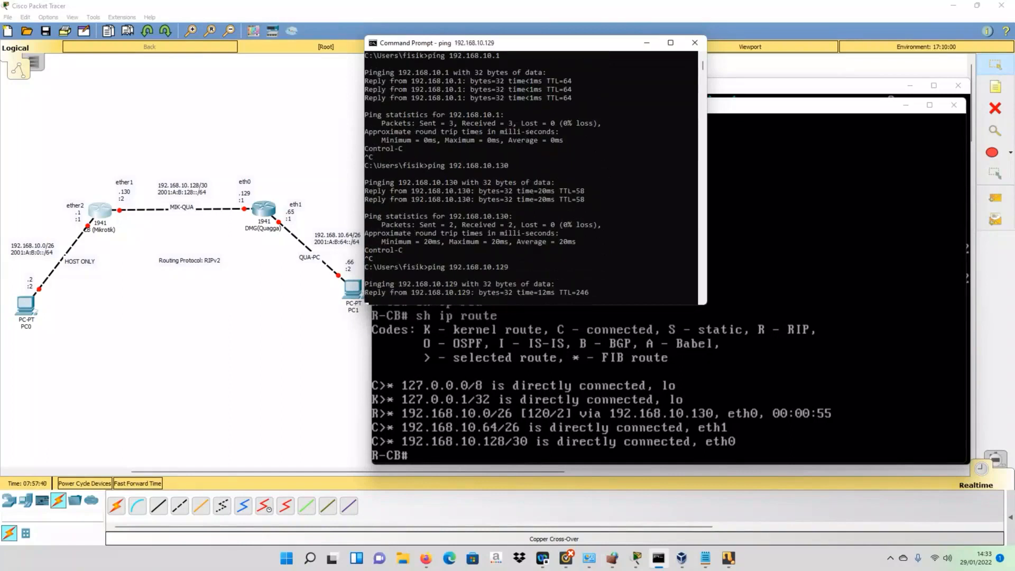
key(ctrl+c)
- Ping 192.168.10.65, which times out with 100% loss
key(Up)
key(BackSpace)
key(BackSpace)
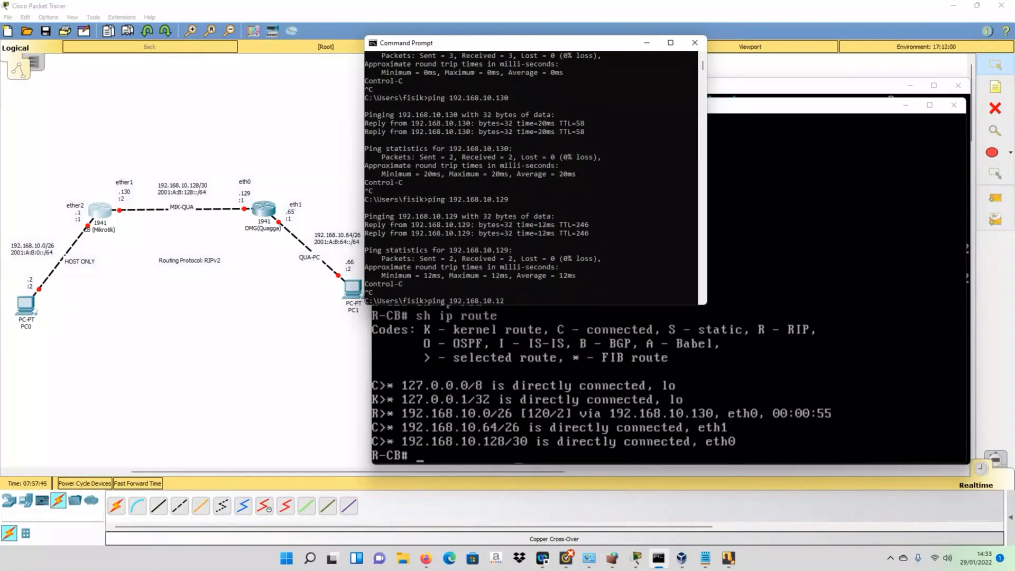
text(65)
key(Return)
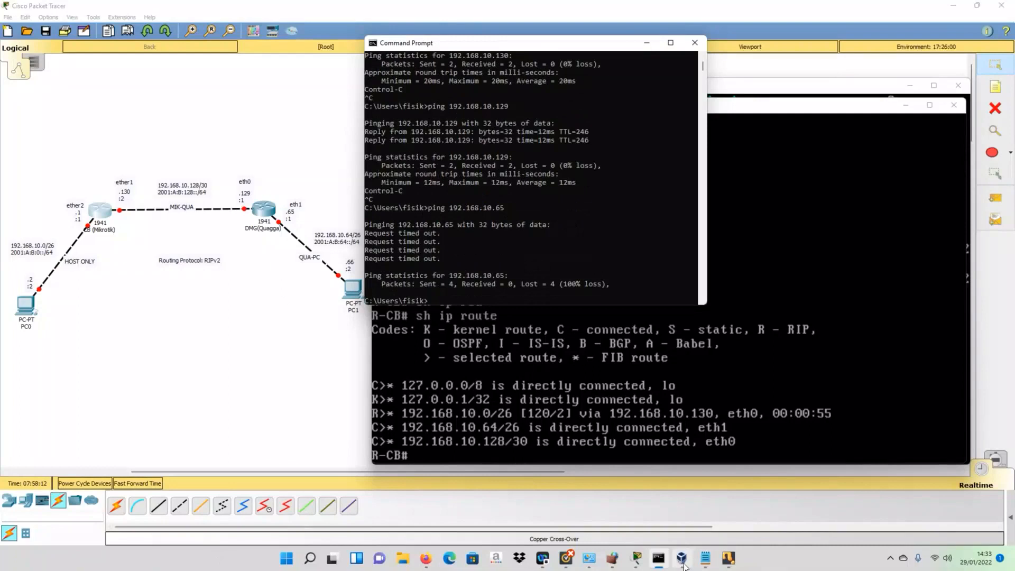
mouse_move(728, 564)
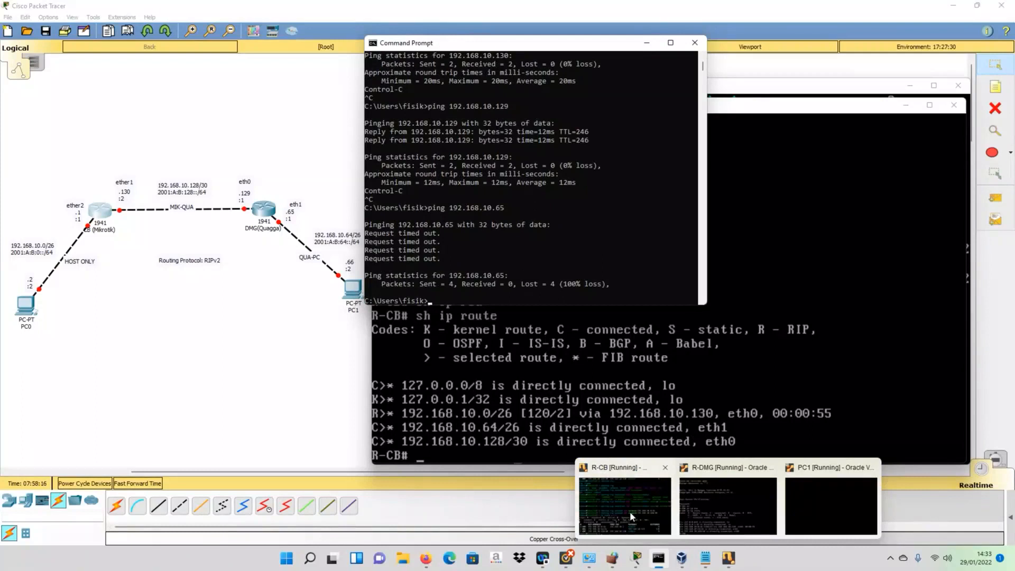
- On R-DMG, exit the RIP daemon's telnet session and ping 192.168.10.130
click(629, 511)
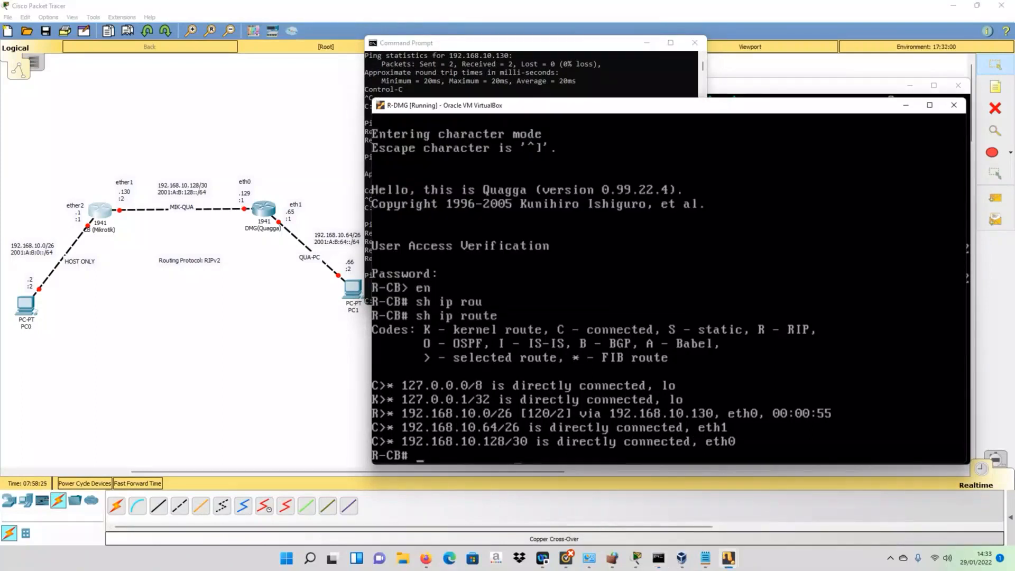
text(exit)
key(Return)
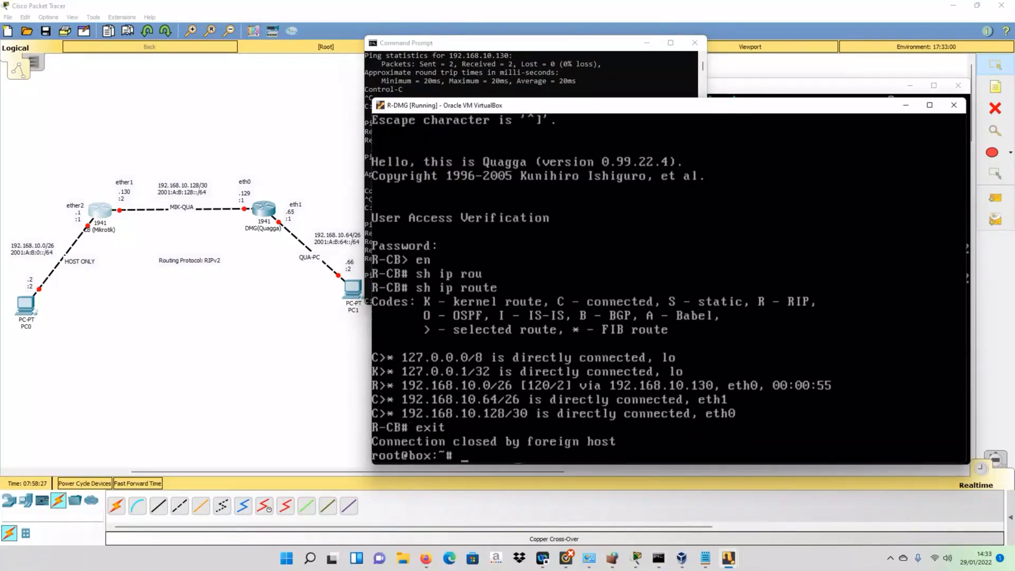
text(ping 192.168.)
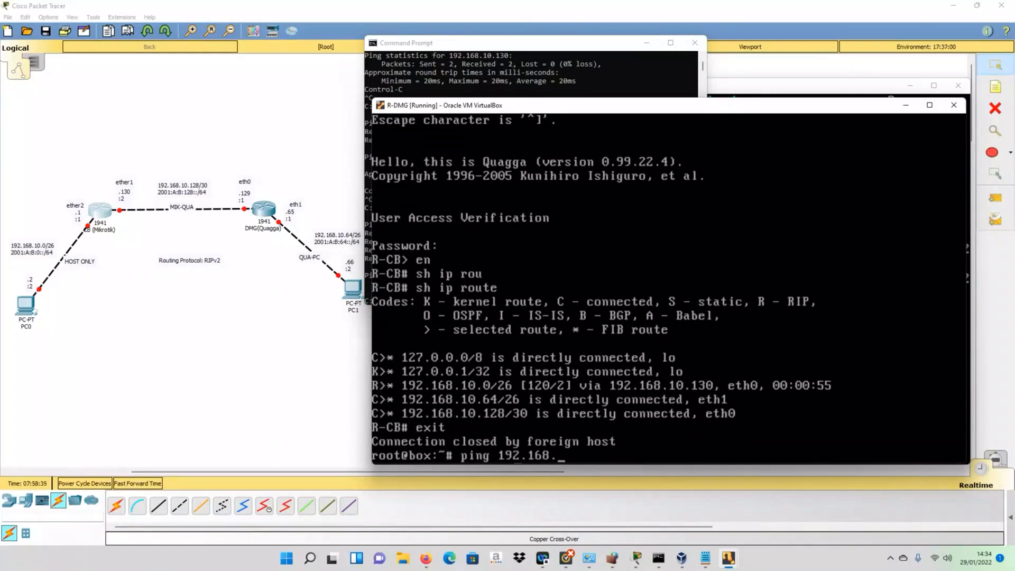
text(10.130)
key(Return)
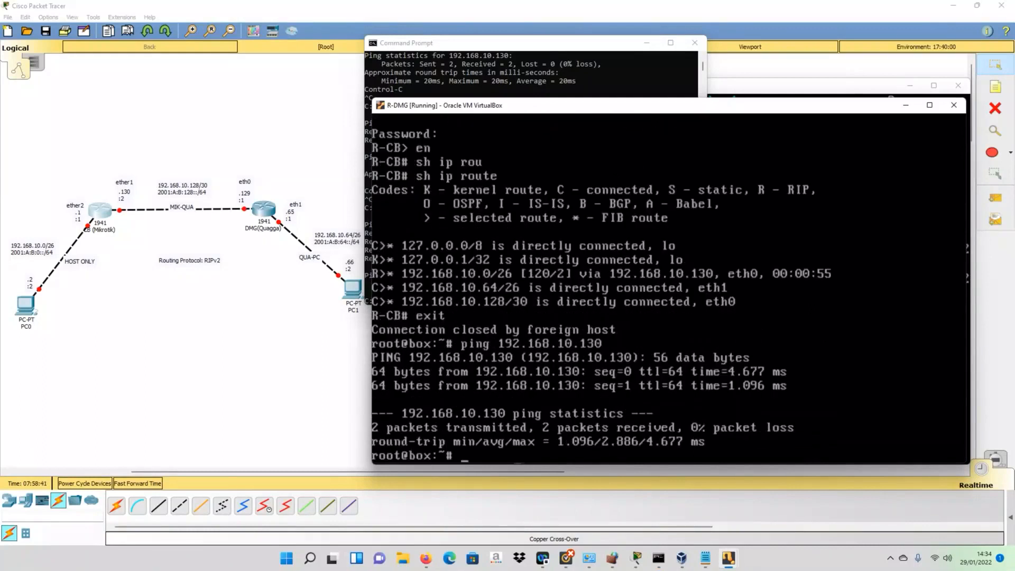
- Ping 192.168.10.1 and 192.168.10.2 from R-DMG, stopping each with Ctrl+C
key(Up)
key(BackSpace)
key(BackSpace)
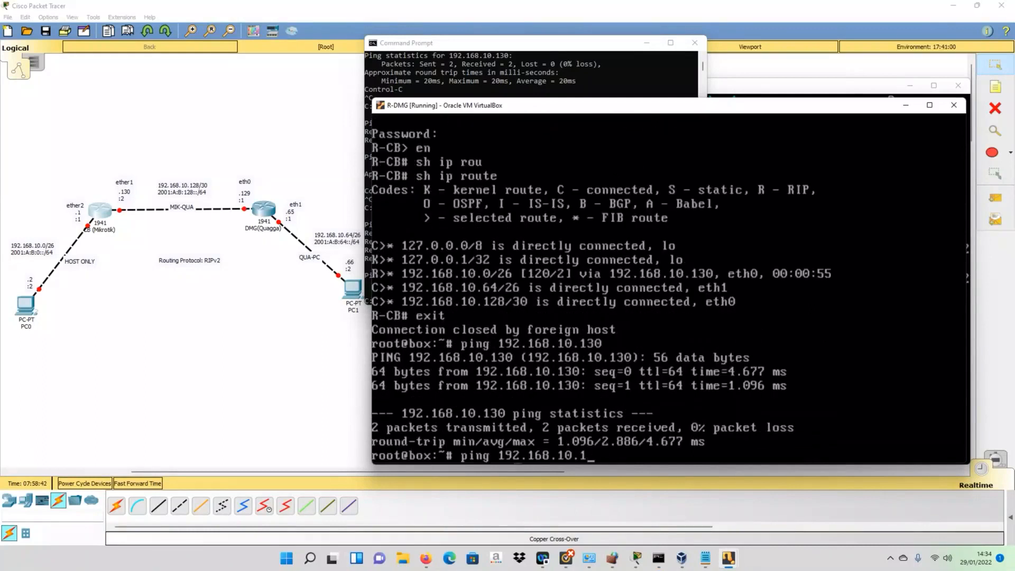
key(Return)
key(ctrl+c)
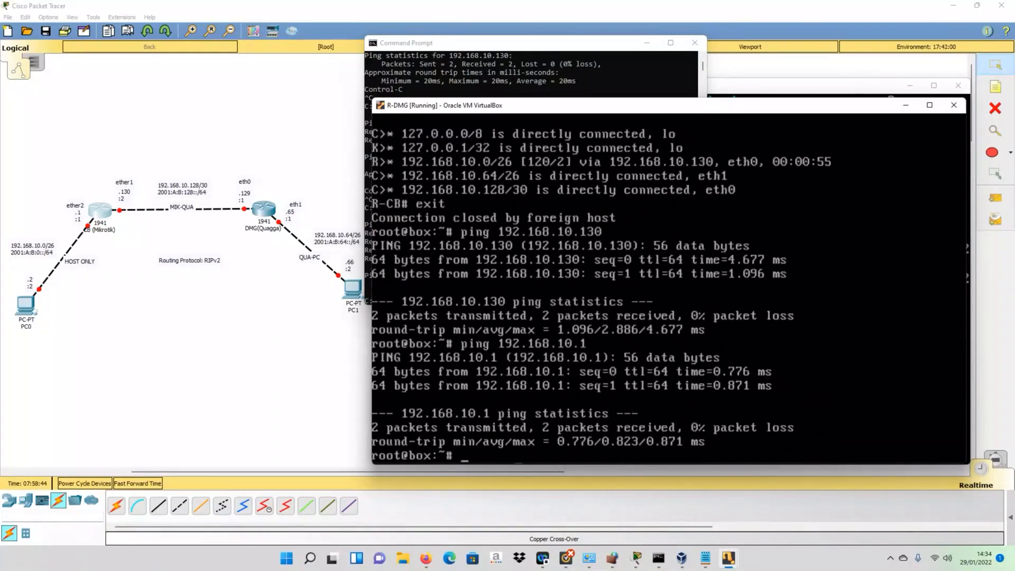
key(Up)
key(BackSpace)
text(2.168.10.2)
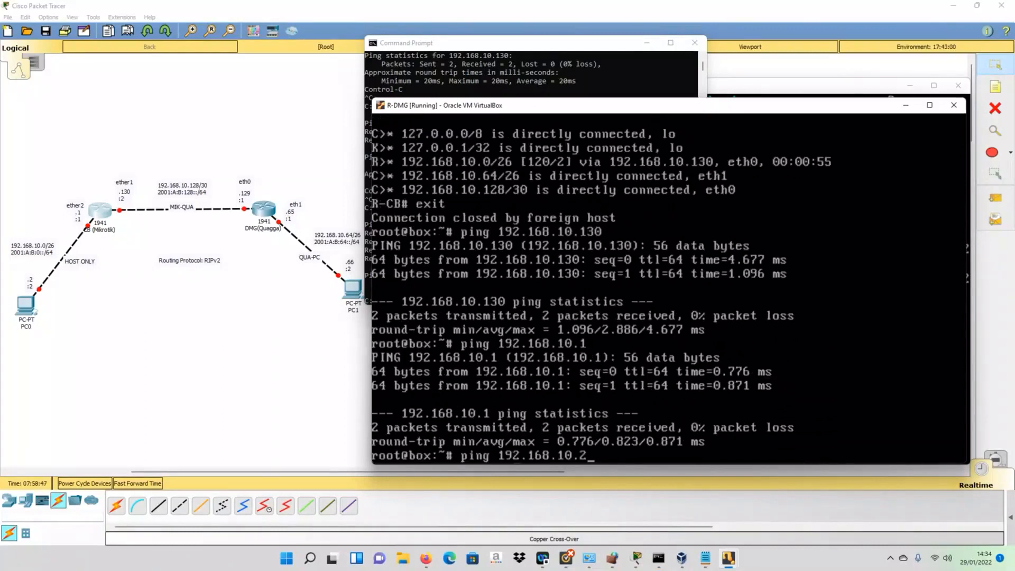
key(Return)
key(ctrl+c)
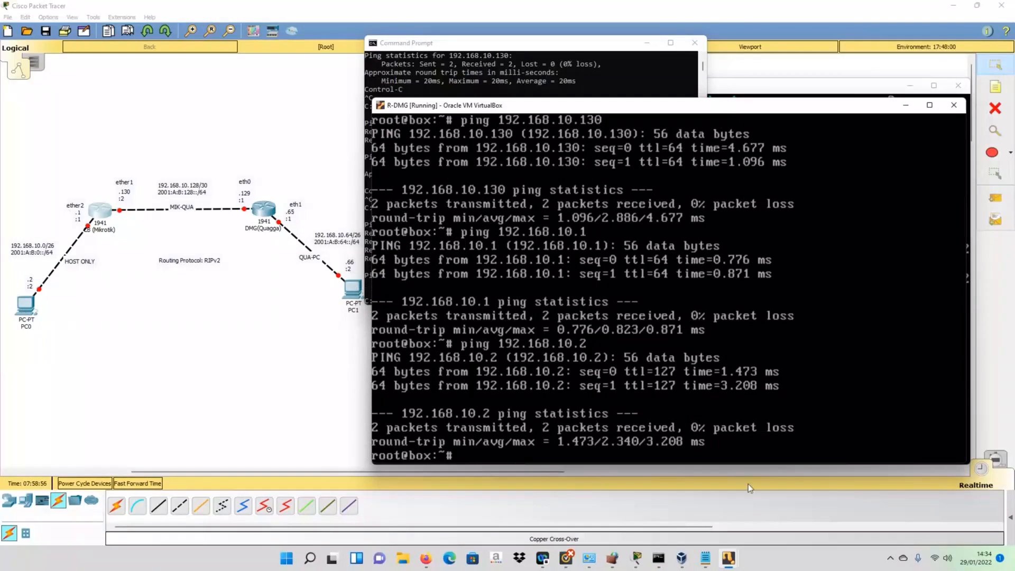
- Ping 192.168.10.65 from R-DMG, succeeding with 0% loss
key(Up)
key(BackSpace)
text(65)
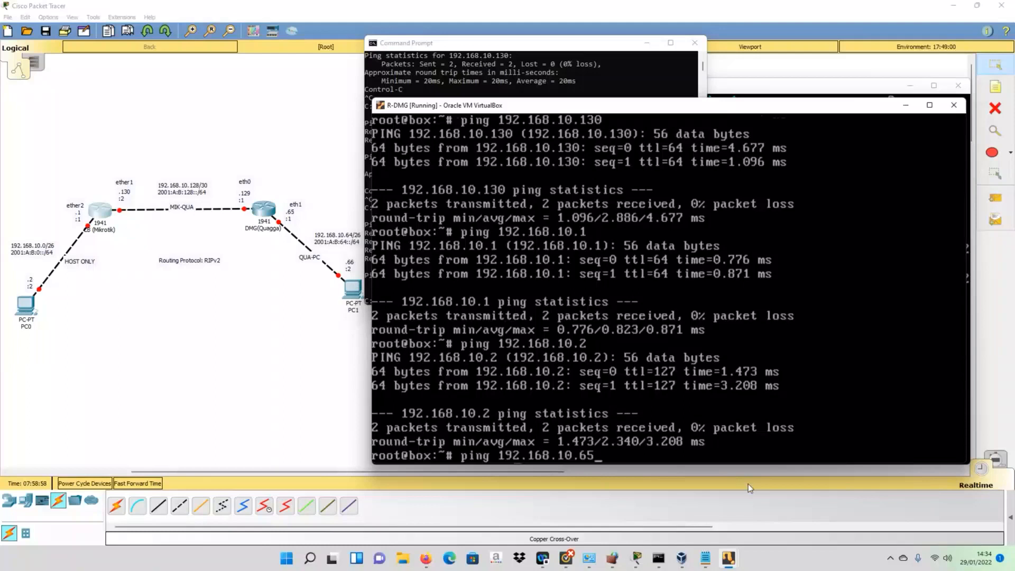
key(Return)
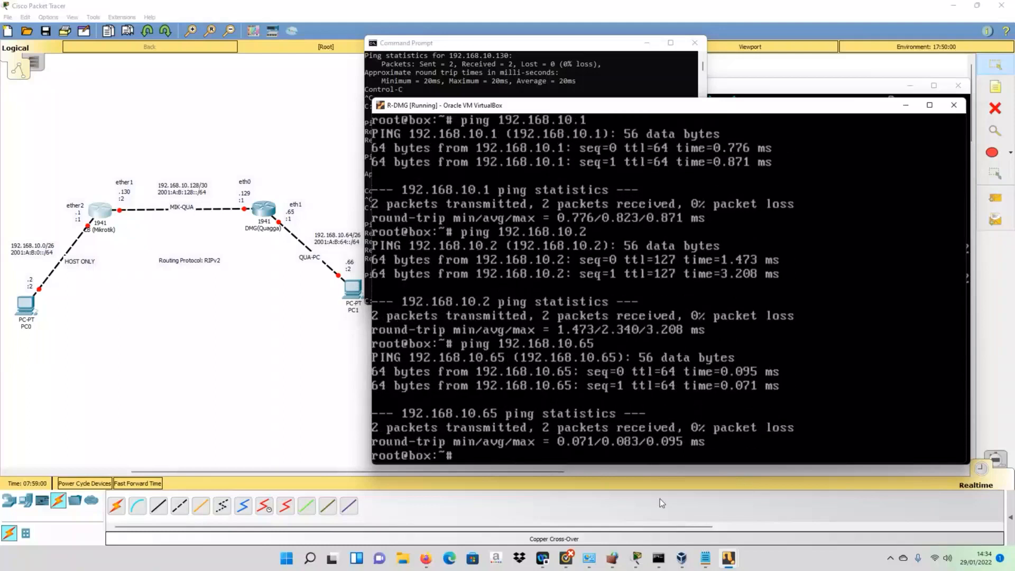
mouse_move(729, 557)
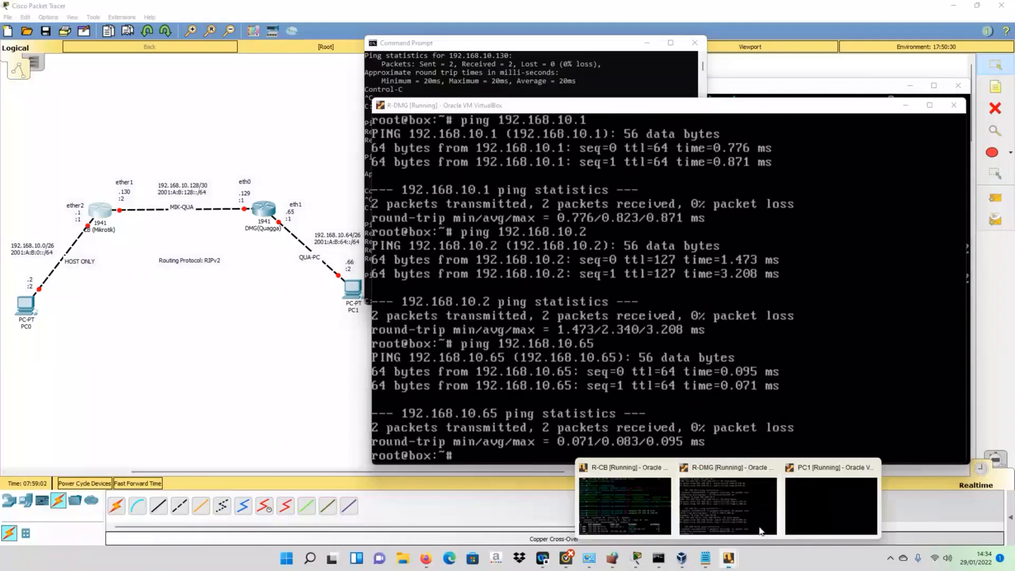
- On PC1, ping 192.168.10.65 and stop it with Ctrl+C
click(829, 504)
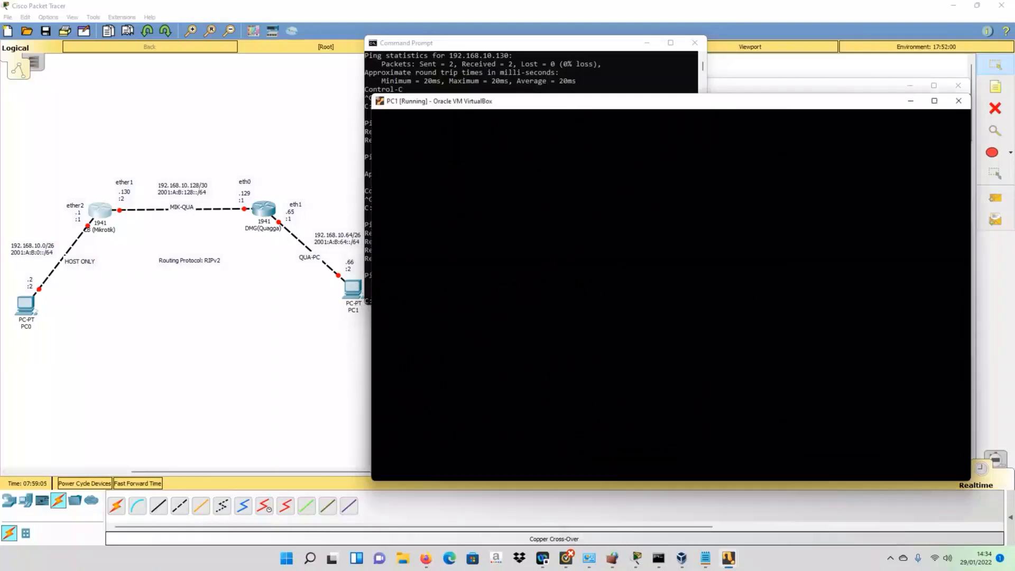
key(Up)
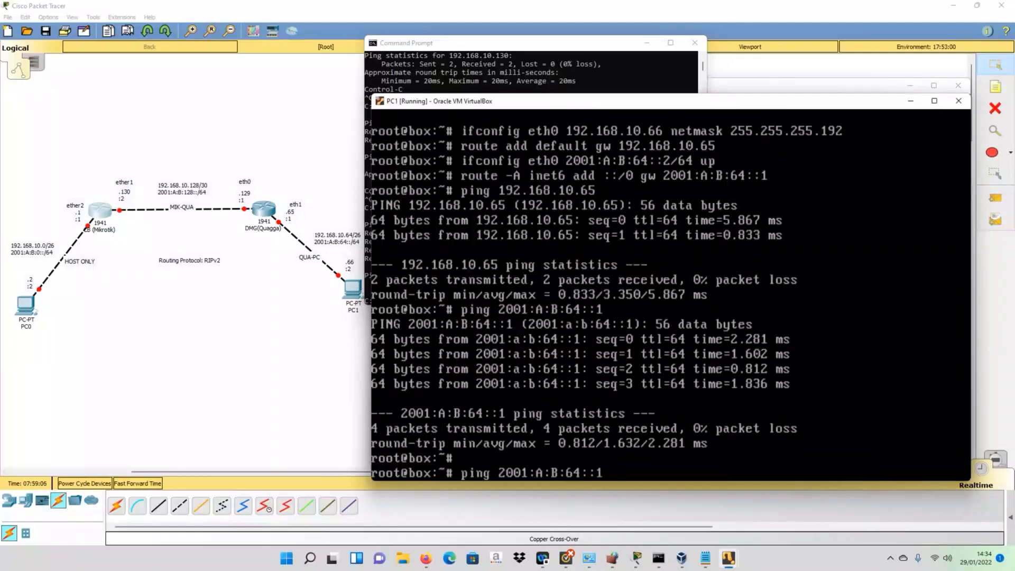
key(Up)
key(BackSpace)
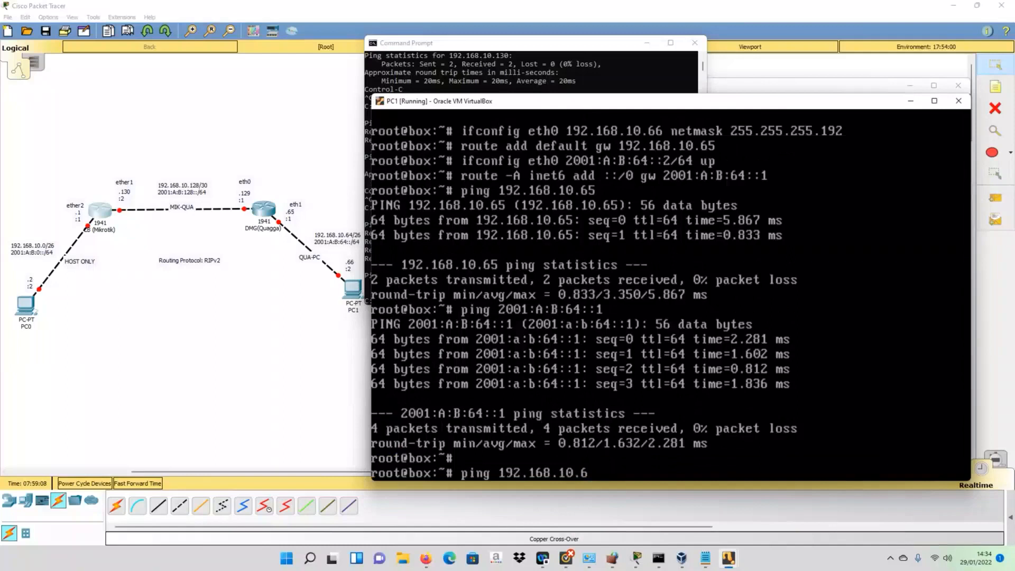
text(5)
key(Return)
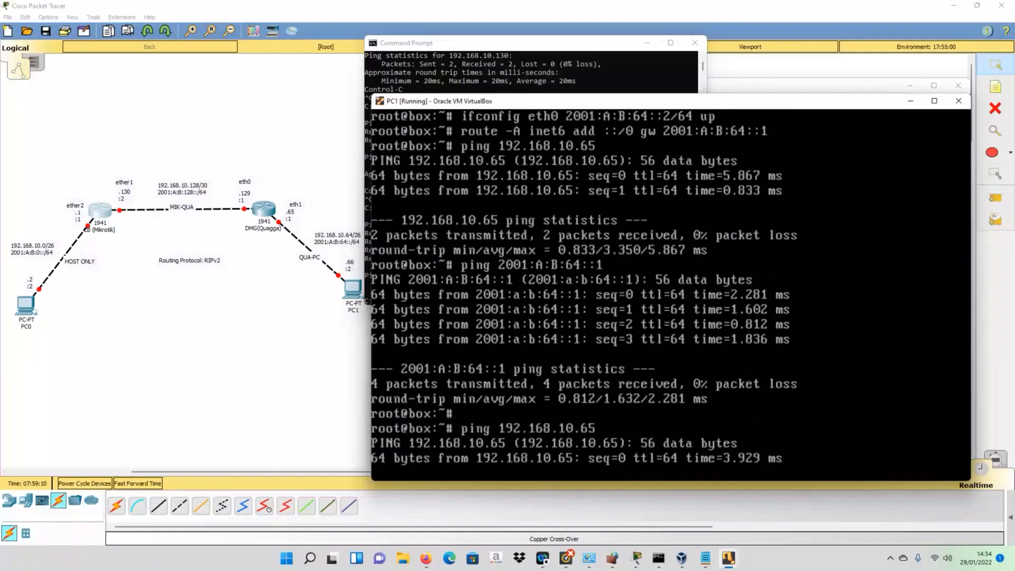
key(ctrl+c)
- Ping 192.168.10.130 from PC1 with 0% loss
key(Up)
key(BackSpace)
key(BackSpace)
text(130)
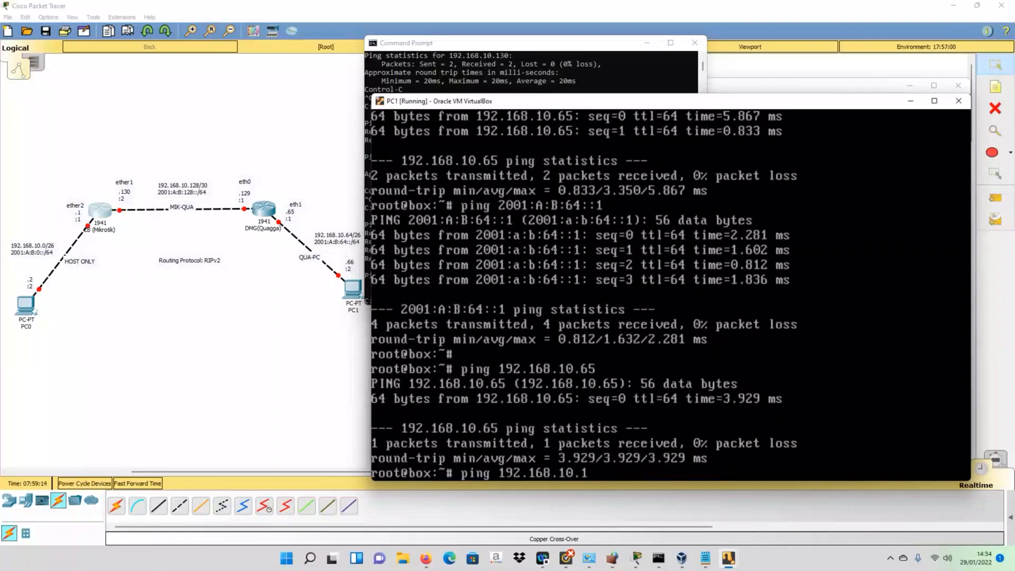
key(Return)
key(ctrl+c)
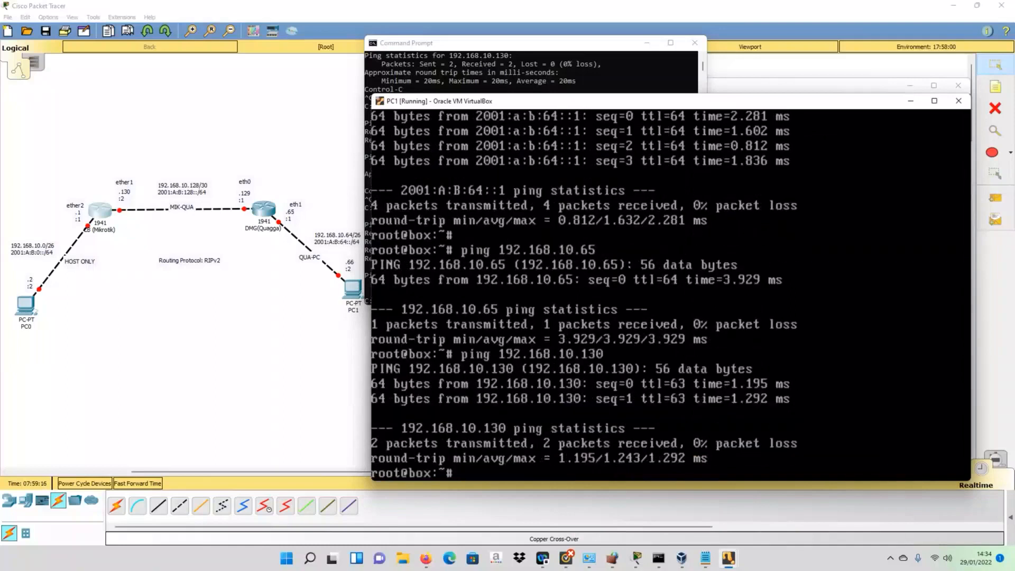
- Ping 192.168.10.2 from PC1, then move the PC1 window aside
key(Up)
key(BackSpace)
key(BackSpace)
key(BackSpace)
text(2)
key(Return)
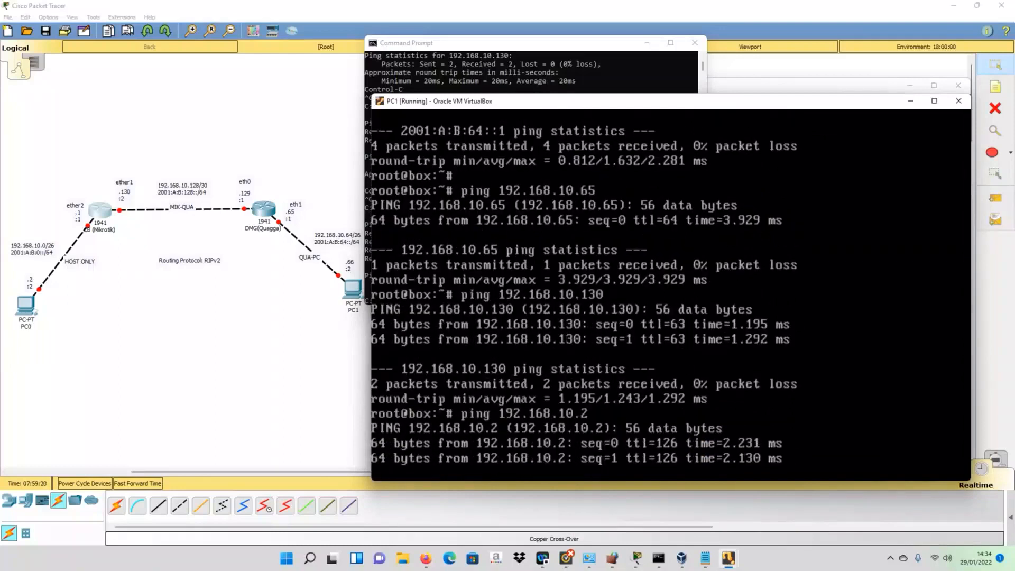
key(ctrl+c)
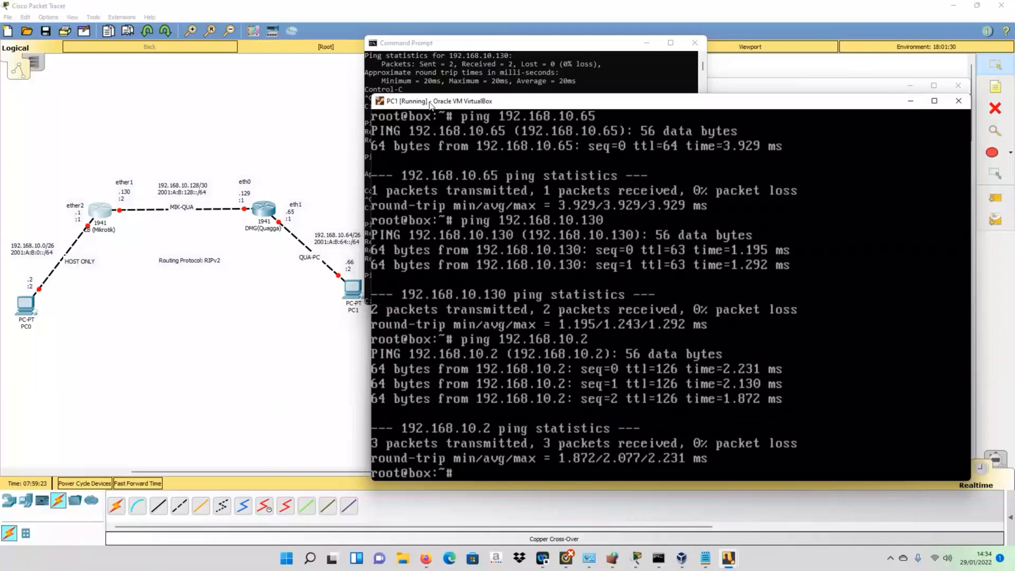
drag(431, 104, 465, 84)
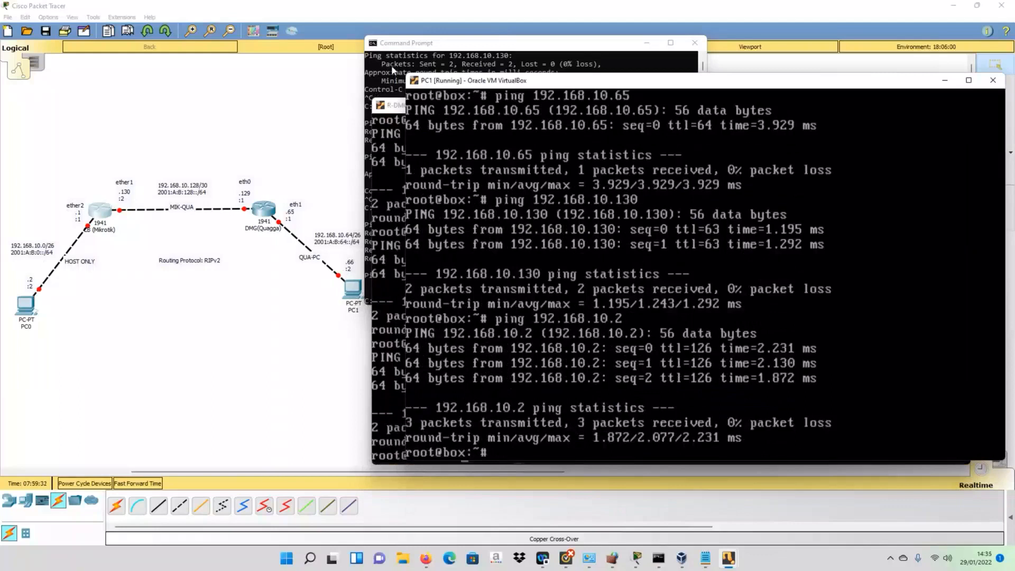
- From the host Command Prompt, ping 192.168.10.2 successfully
click(391, 65)
click(528, 215)
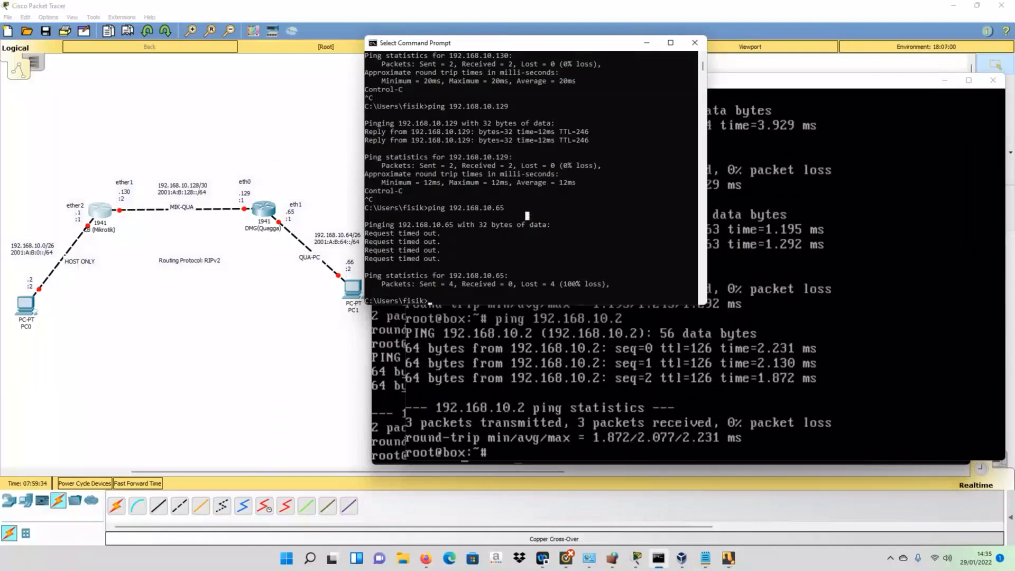
key(Up)
key(BackSpace)
key(BackSpace)
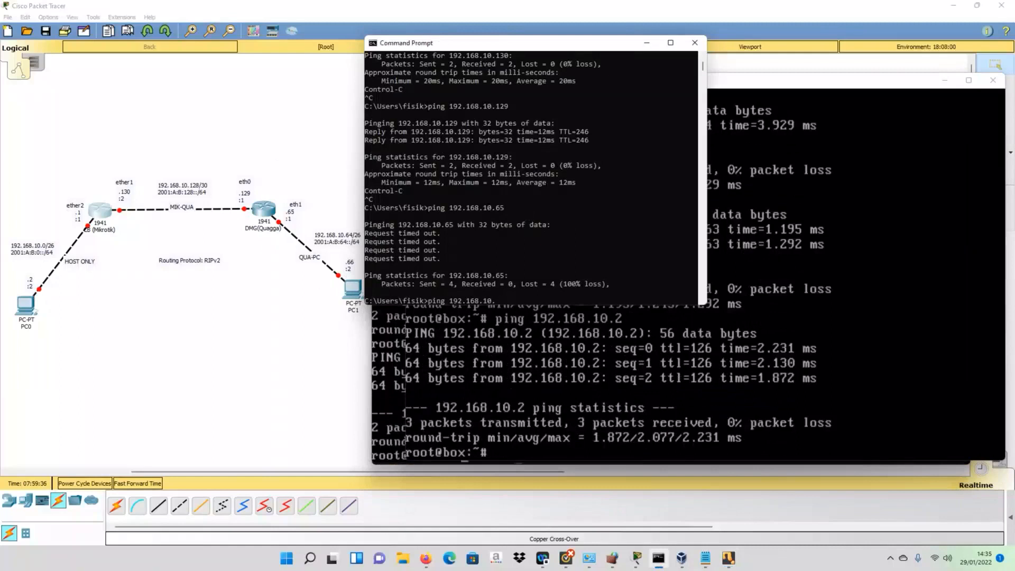
text(2)
key(Return)
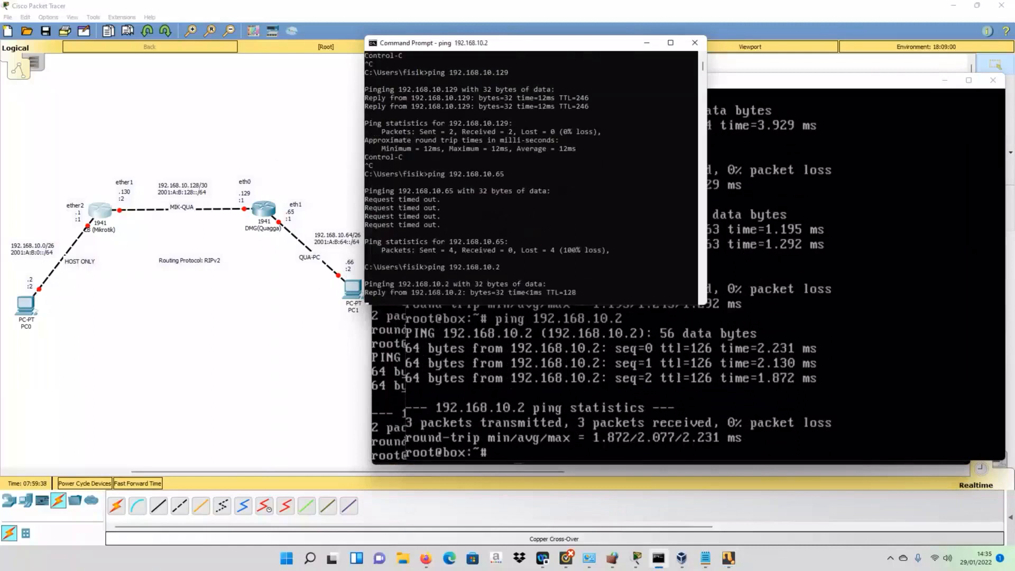
key(ctrl+c)
- Ping 192.168.10.66 (times out), then run tracert 192.168.10.66 and cancel it after four hops
key(Up)
key(BackSpace)
text(66)
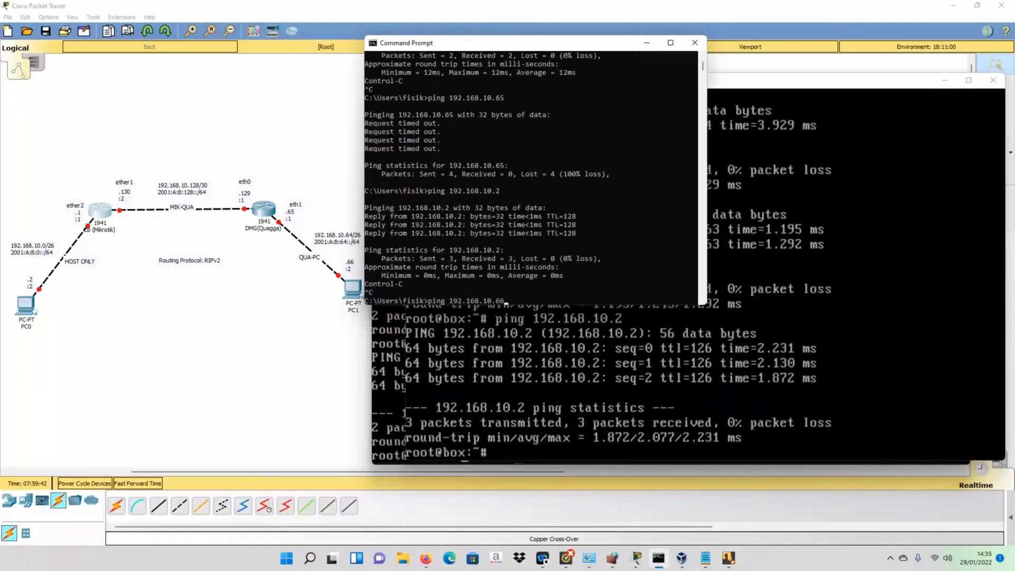
key(Return)
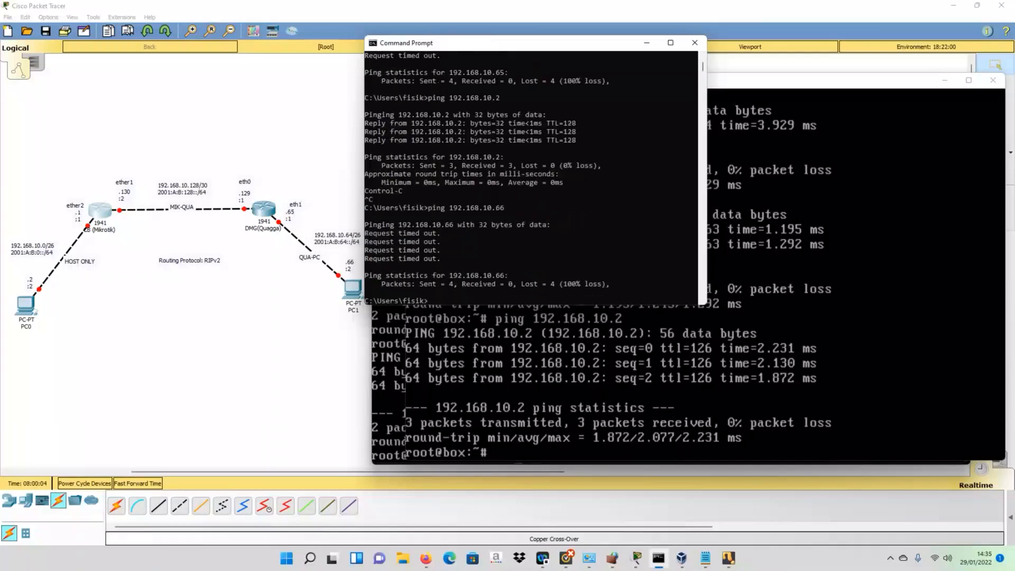
text(tracert 192.168.10.66)
key(Return)
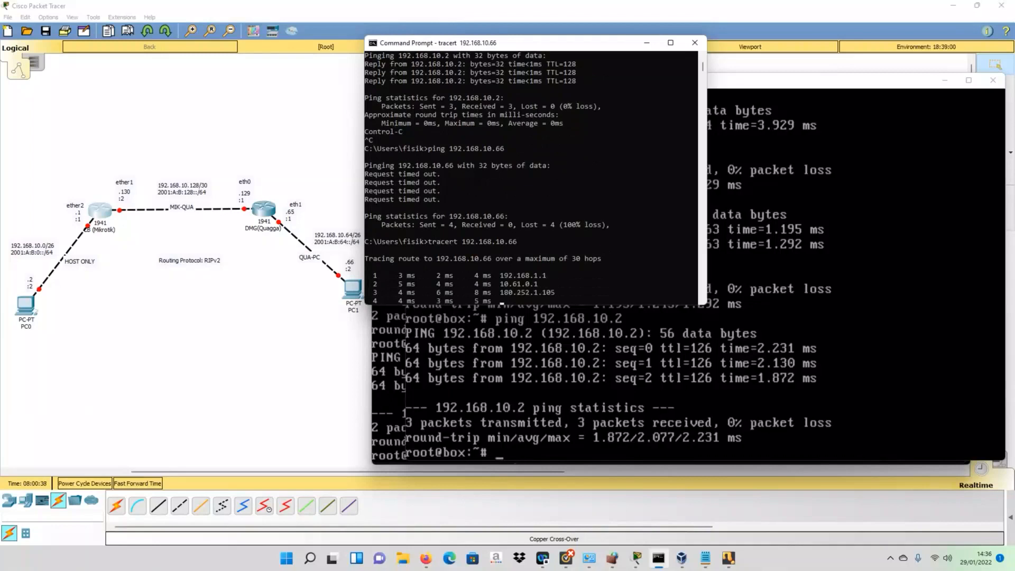
key(ctrl+c)
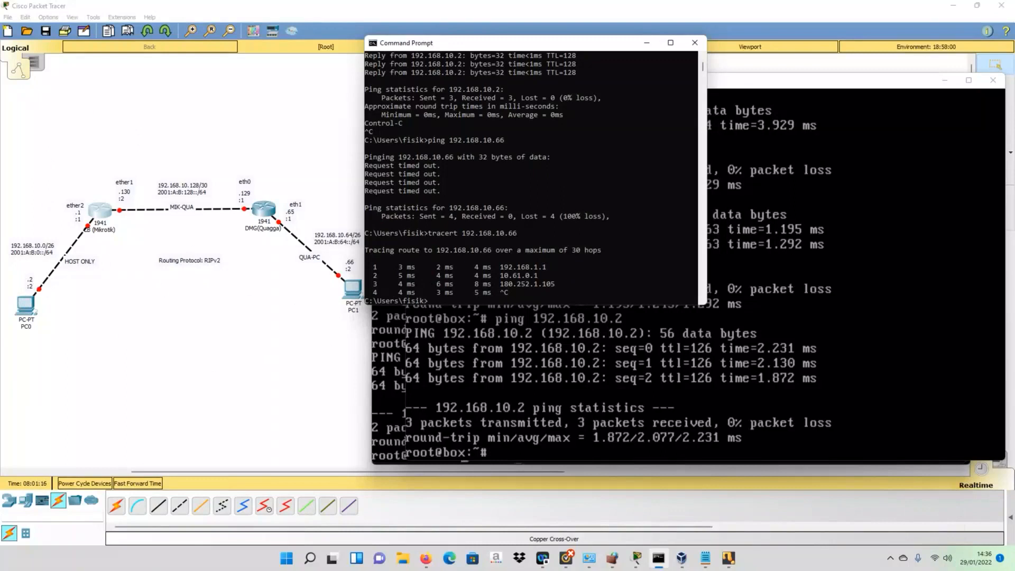
- Rerun the ping to 192.168.10.2 on PC1, getting 0% packet loss
click(476, 365)
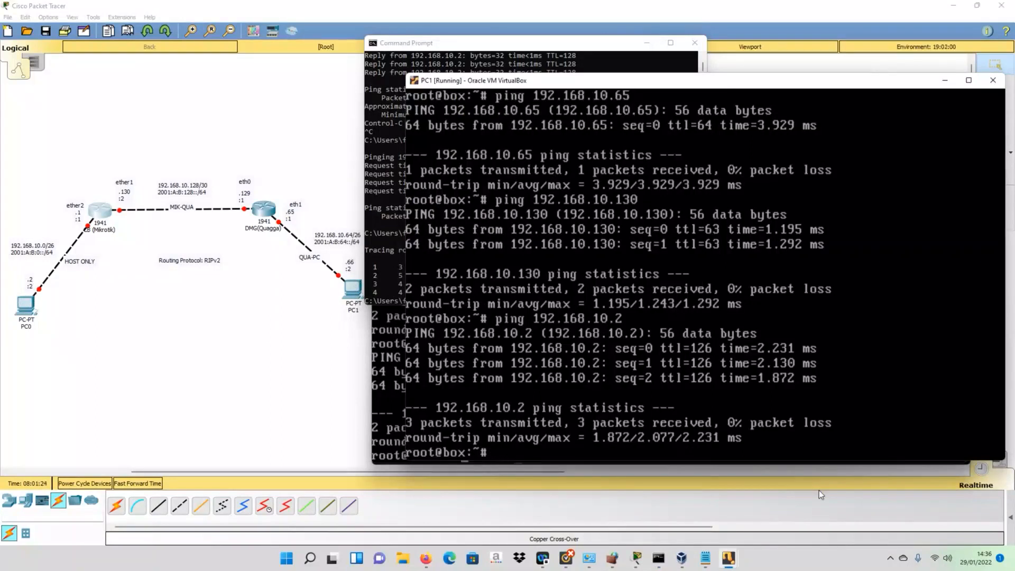
key(Up)
key(Return)
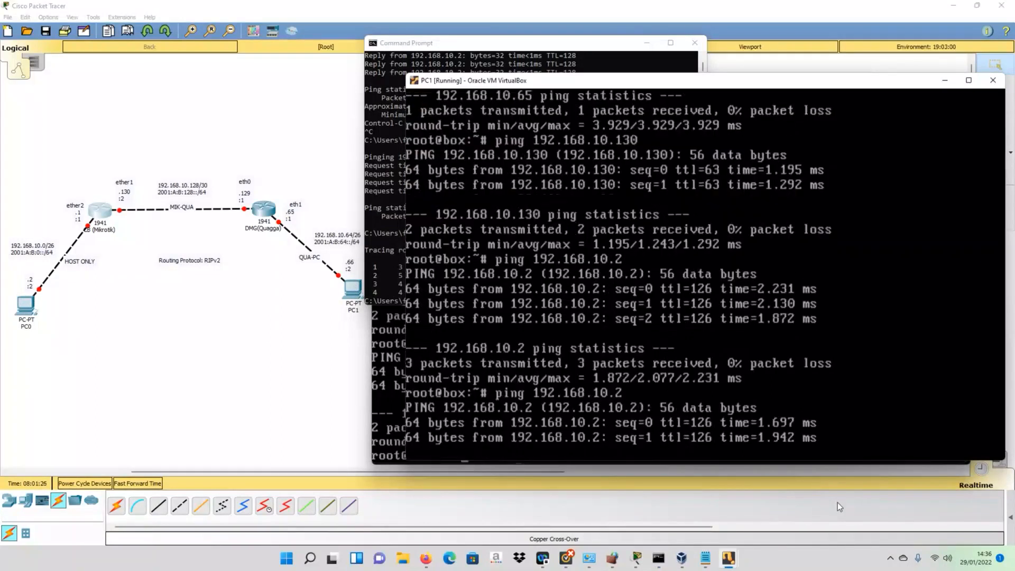
key(ctrl+c)
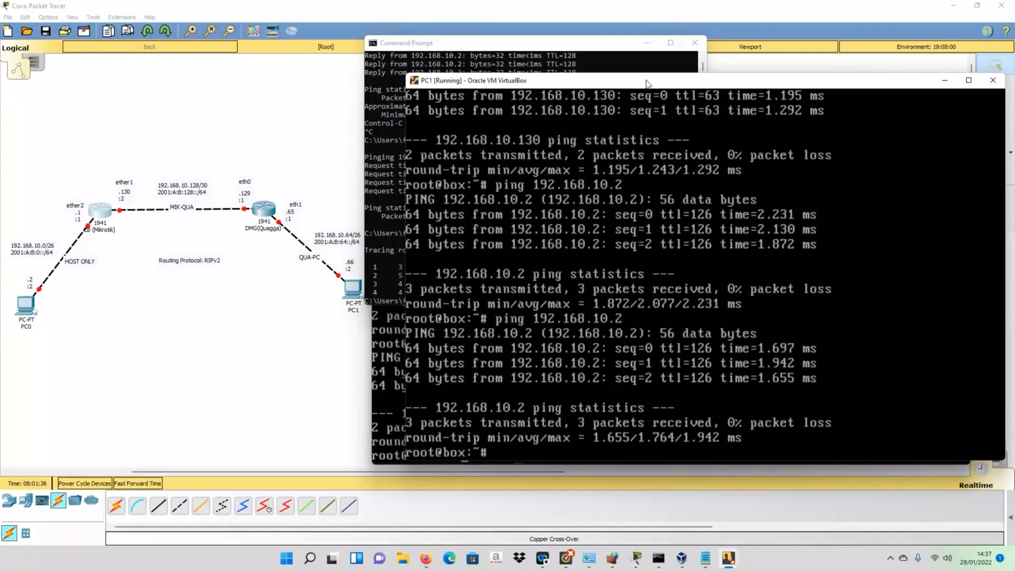
- Reposition the PC1 console window up and to the left, dismissing the host Command Prompt
drag(646, 83, 594, 113)
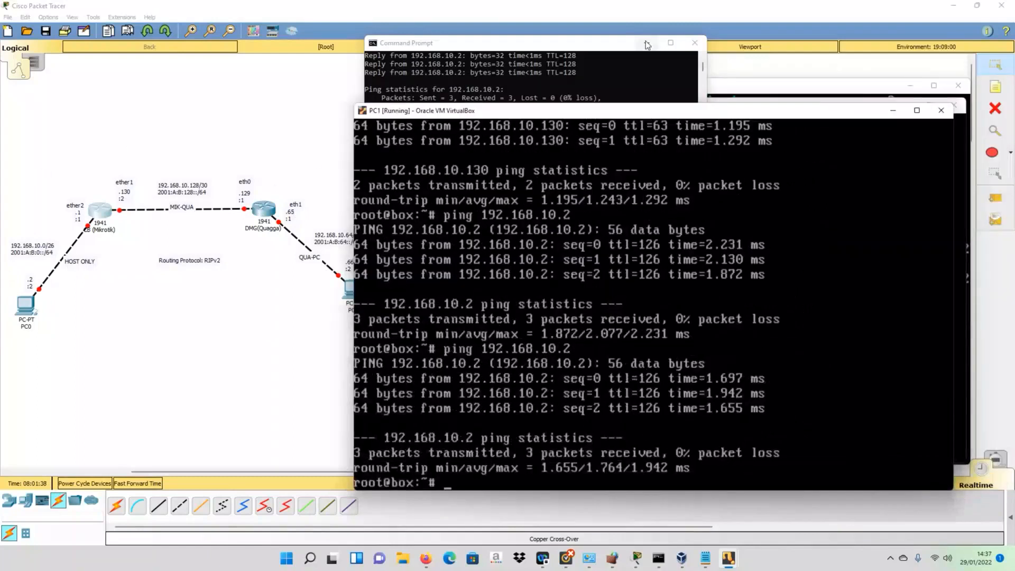
click(647, 42)
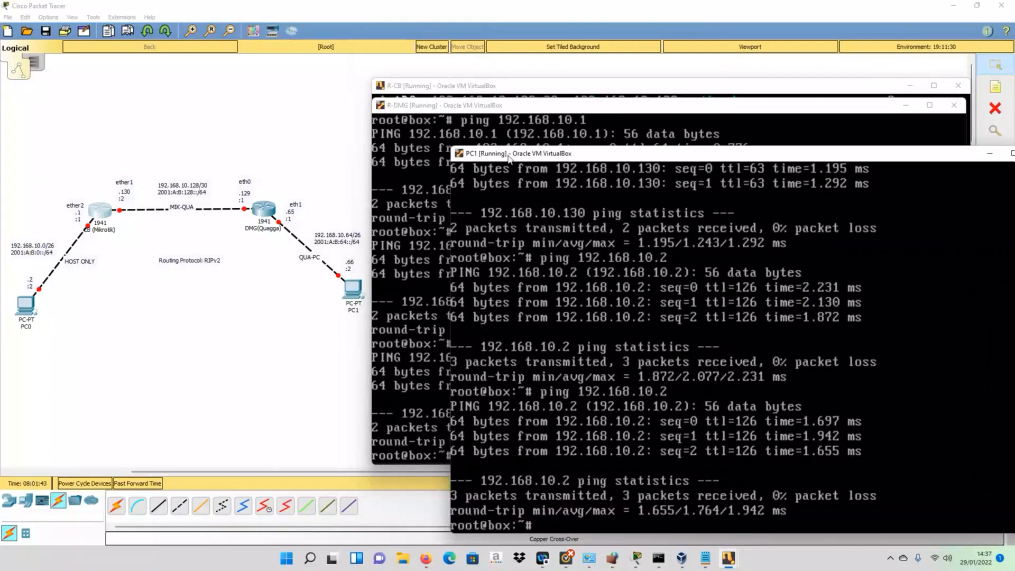
drag(509, 157, 455, 117)
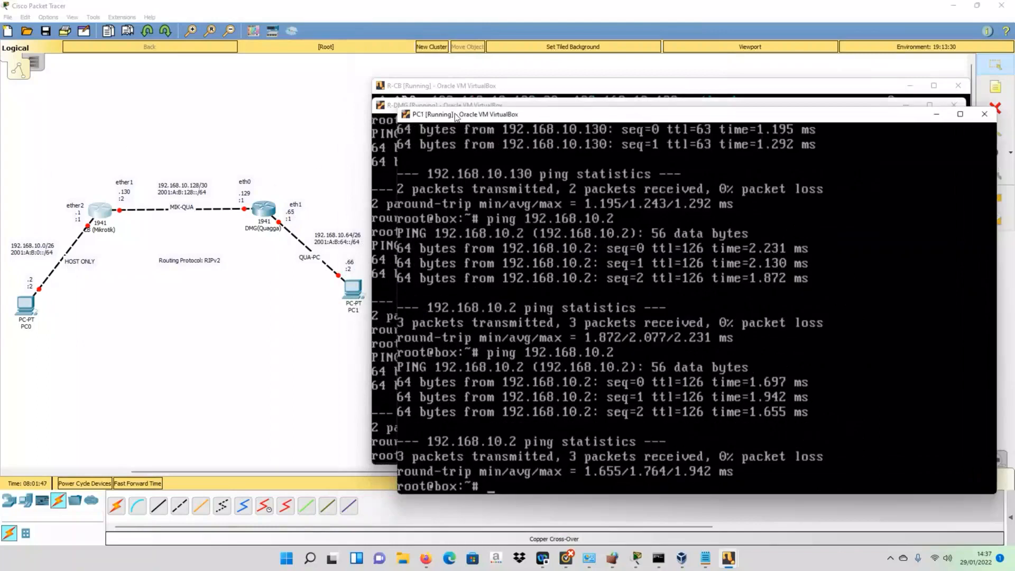
- Run '/system identity set name=R-CB' so the MikroTik prompt reads [admin@R-CB]
click(436, 90)
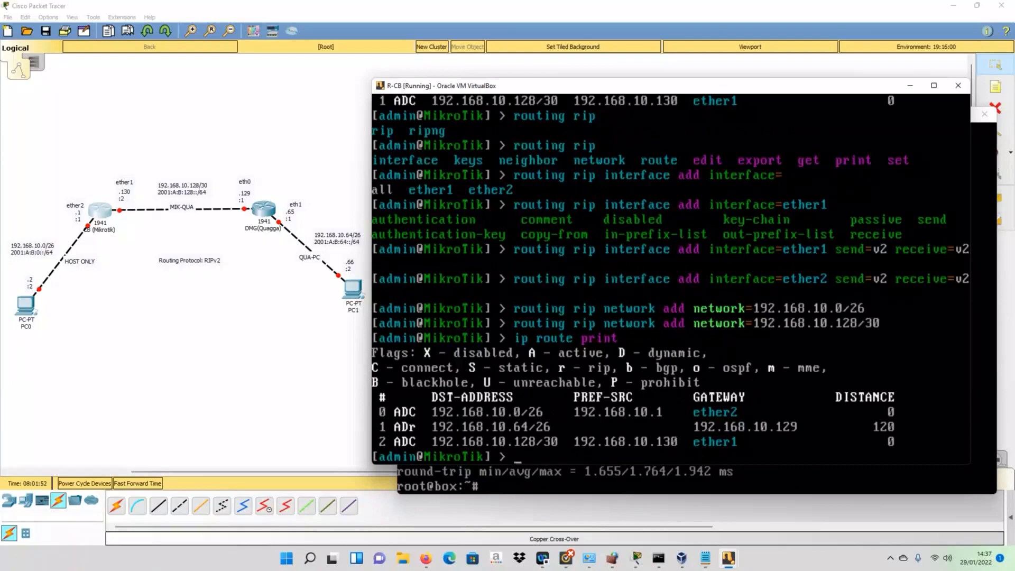
key(Return)
key(Return)
text(/setup)
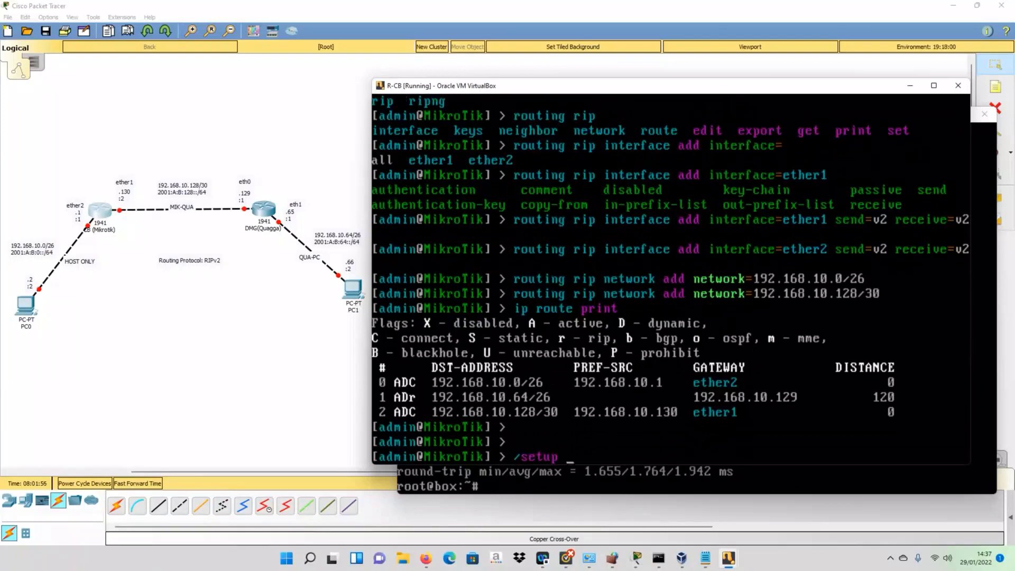
key(BackSpace)
key(BackSpace)
key(BackSpace)
key(BackSpace)
text(yste)
text(m)
text(set )
text(i)
key(BackSpace)
key(BackSpace)
key(BackSpace)
key(BackSpace)
key(BackSpace)
text(id)
key(Tab)
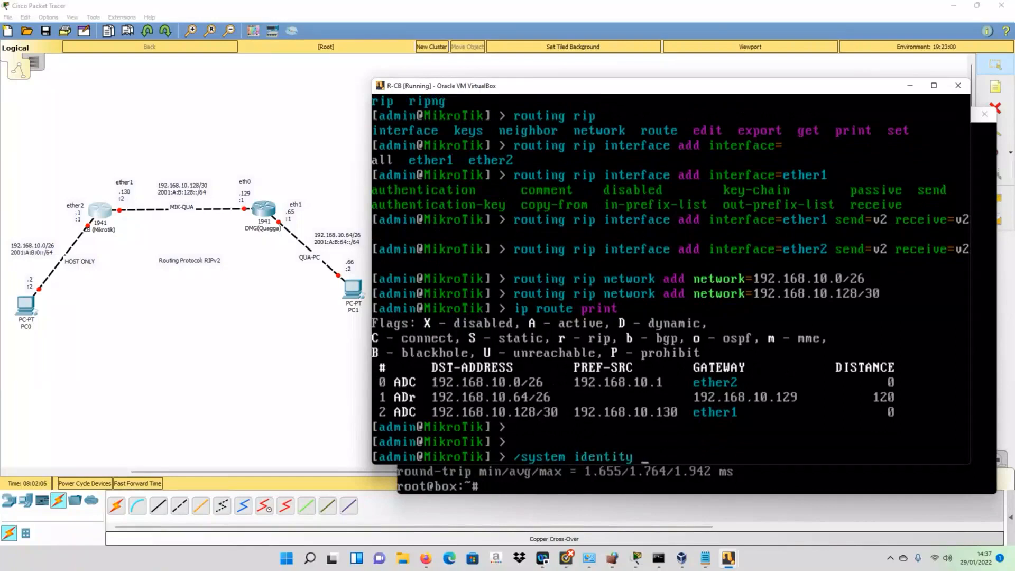
text(set n)
key(Tab)
text(R-CB)
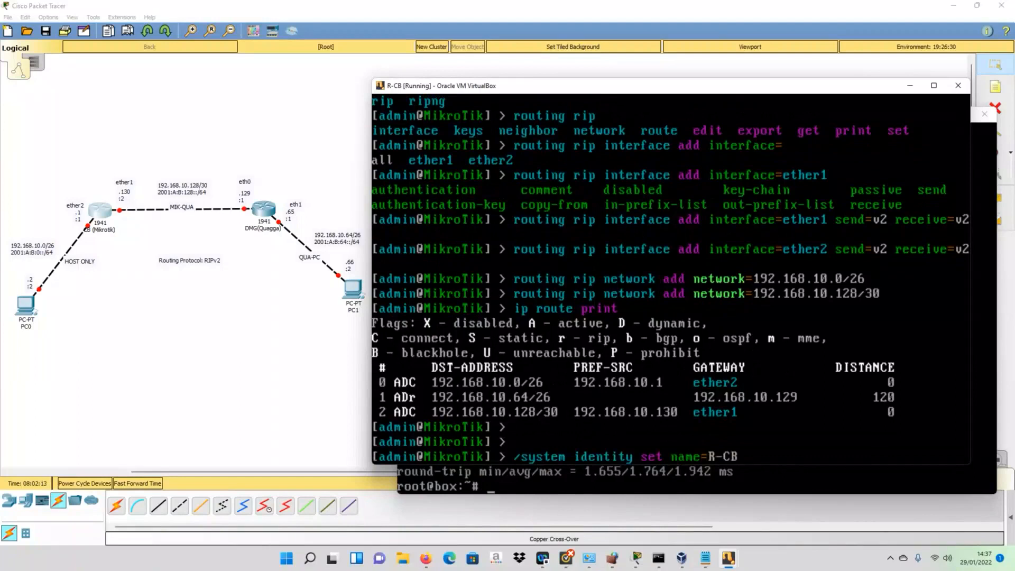
key(Return)
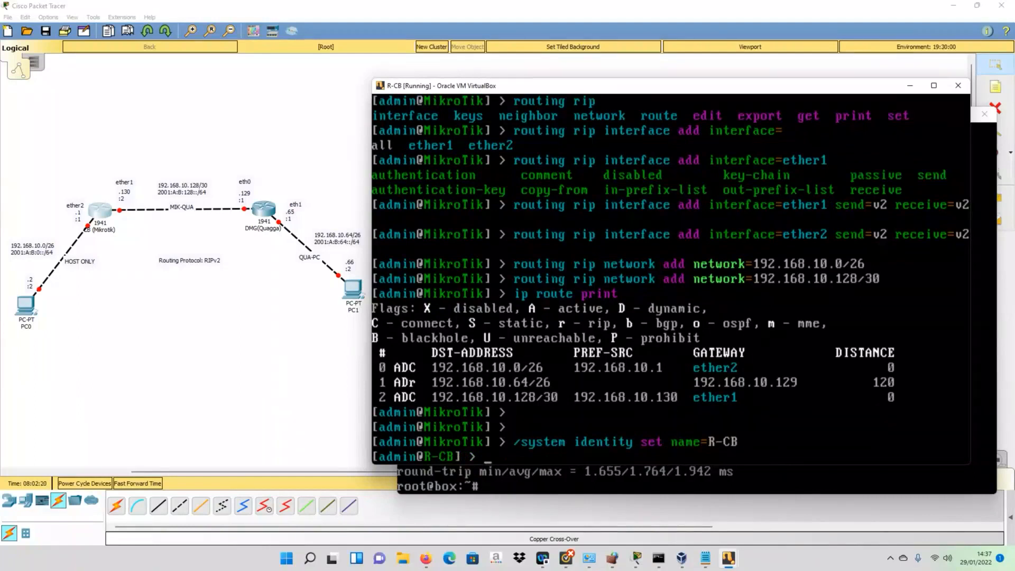
- Add RIPng on interface ether1 with 'routing ripng interface add interface=ether1'
text(routing)
key(Tab)
key(Tab)
text(r)
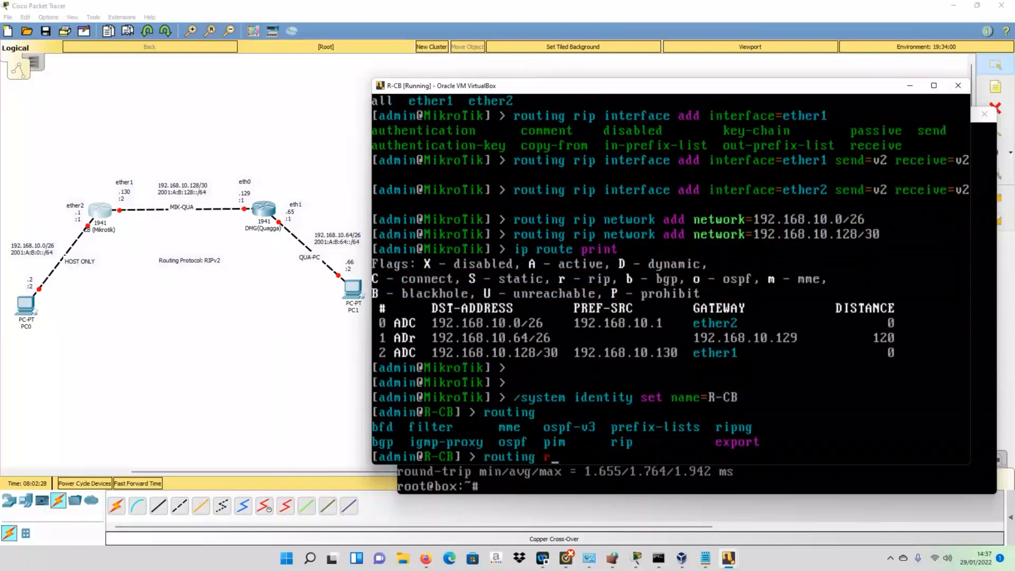
text(ipng)
key(Tab)
key(Tab)
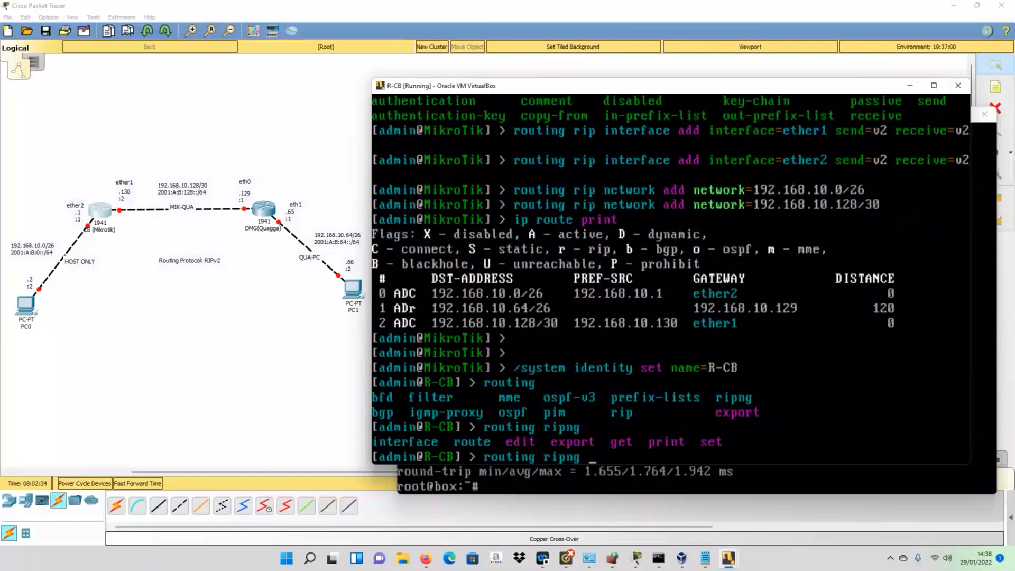
text(in)
key(Tab)
key(Tab)
key(Tab)
text(add )
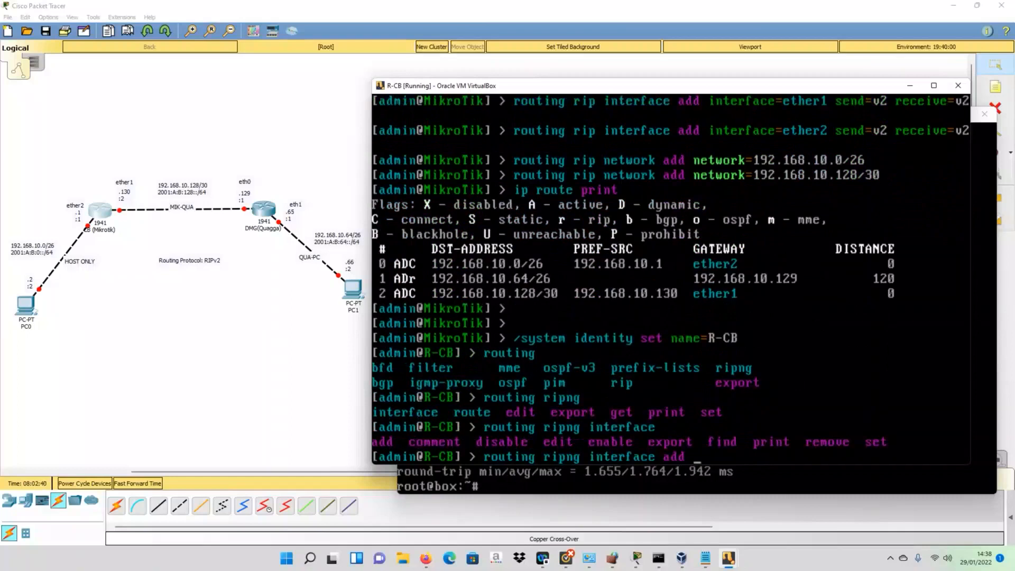
text(int)
key(Tab)
text(ether1)
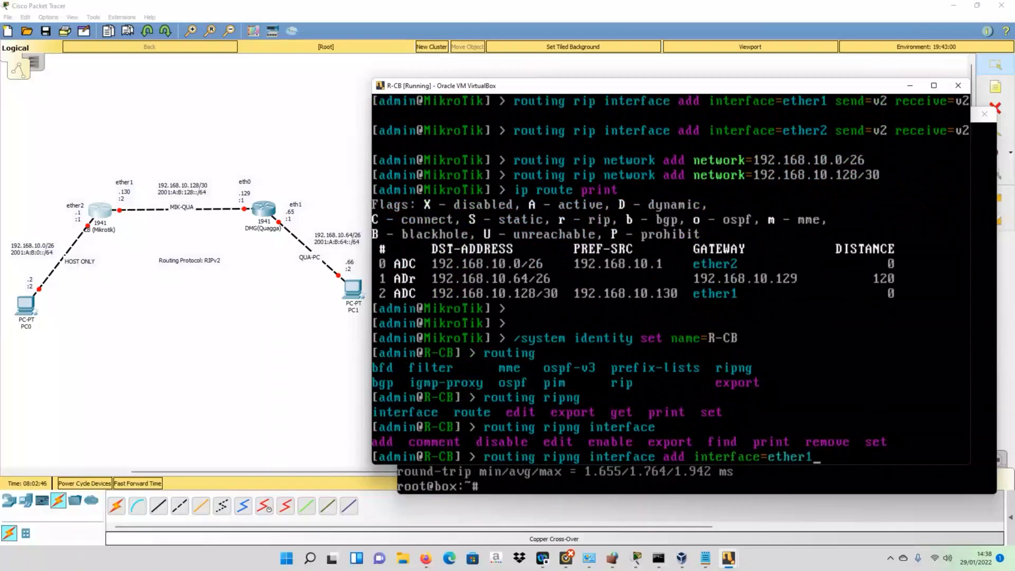
key(Tab)
key(Tab)
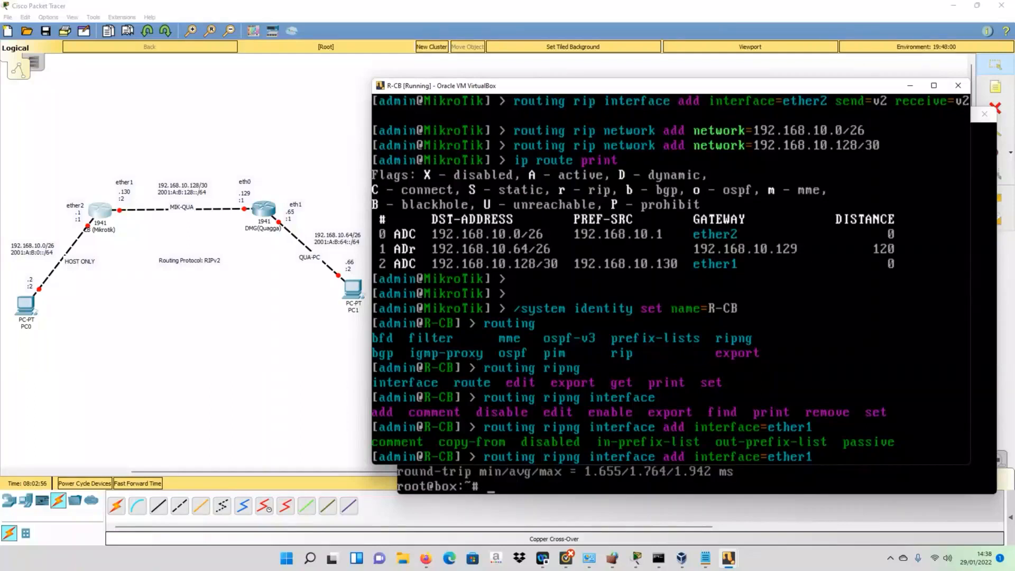
key(Return)
- Add RIPng on interface ether2 by editing the previous command
key(Up)
key(BackSpace)
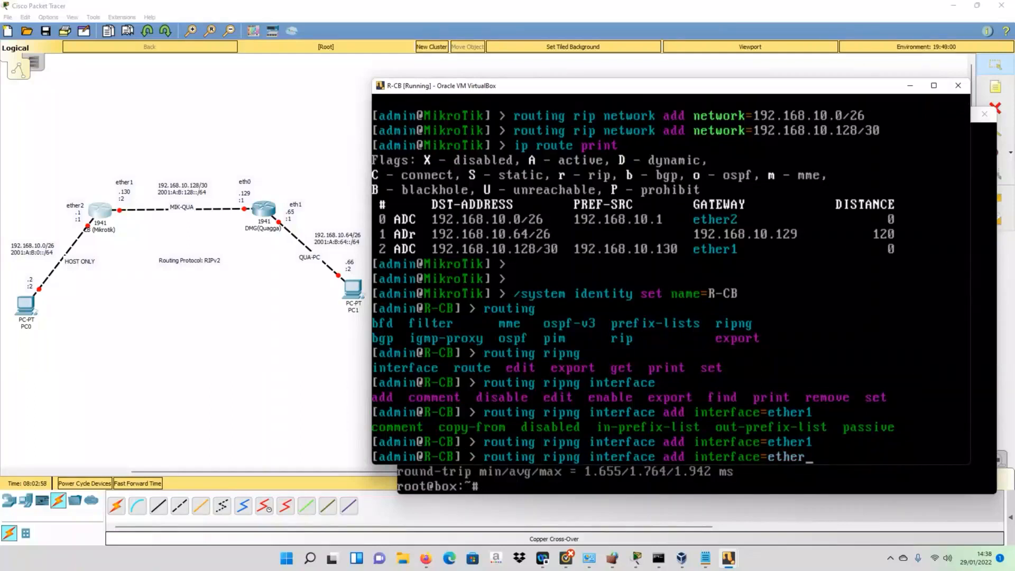
text(2)
key(Return)
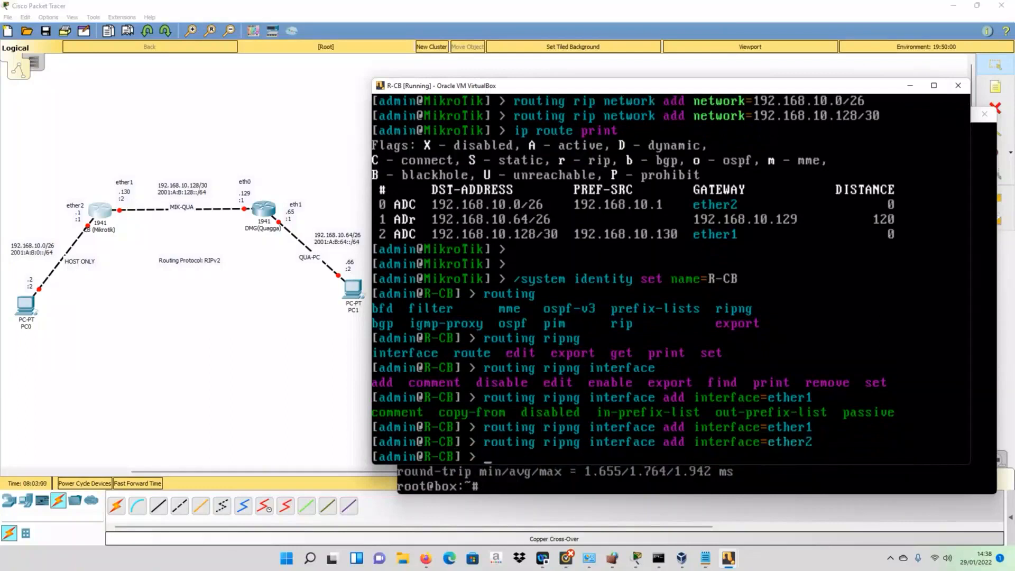
text(r)
key(BackSpace)
click(728, 560)
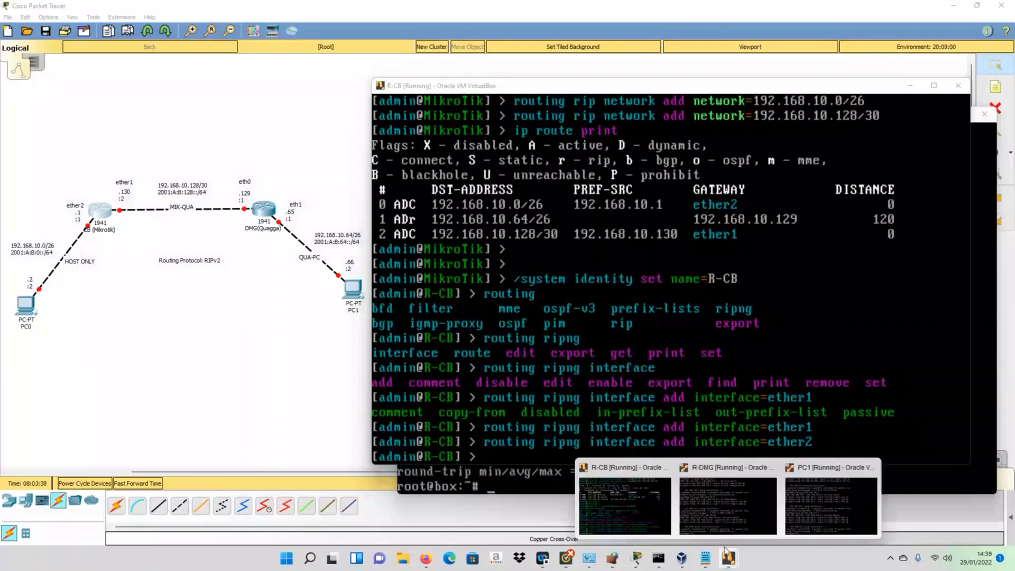
click(708, 500)
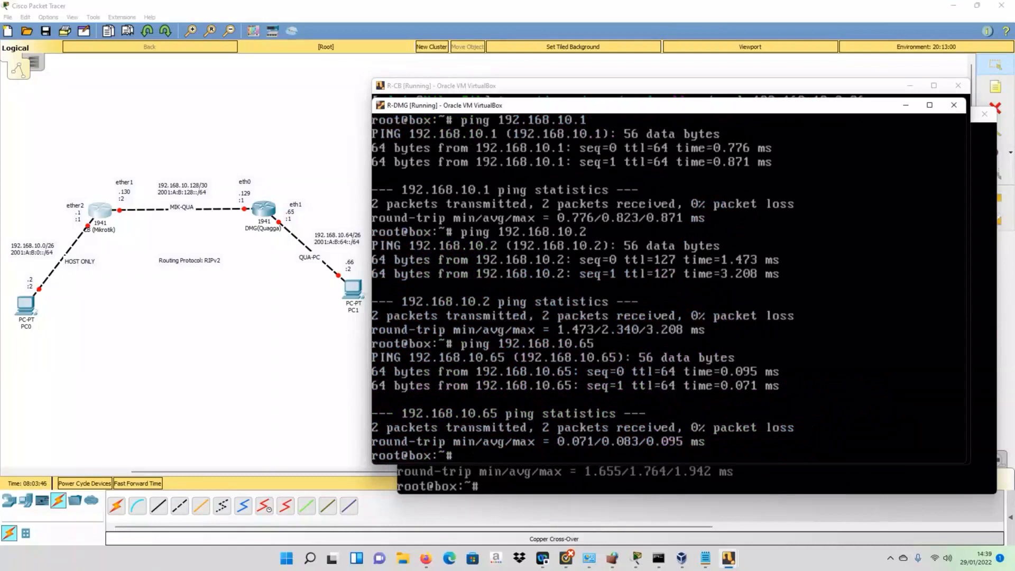
key(Up)
key(Up)
key(Up)
key(Up)
key(Up)
key(Up)
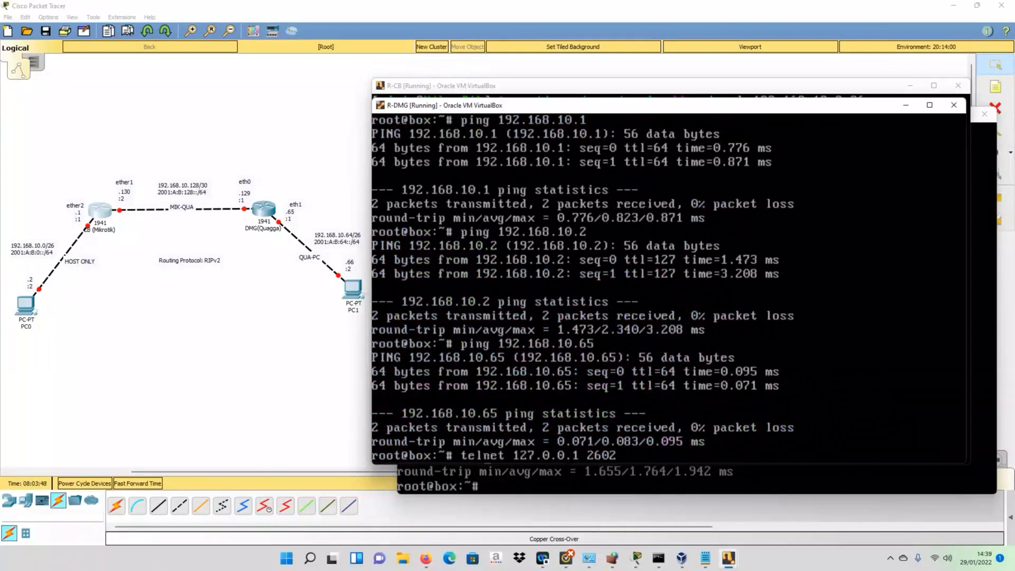
key(Up)
key(Up)
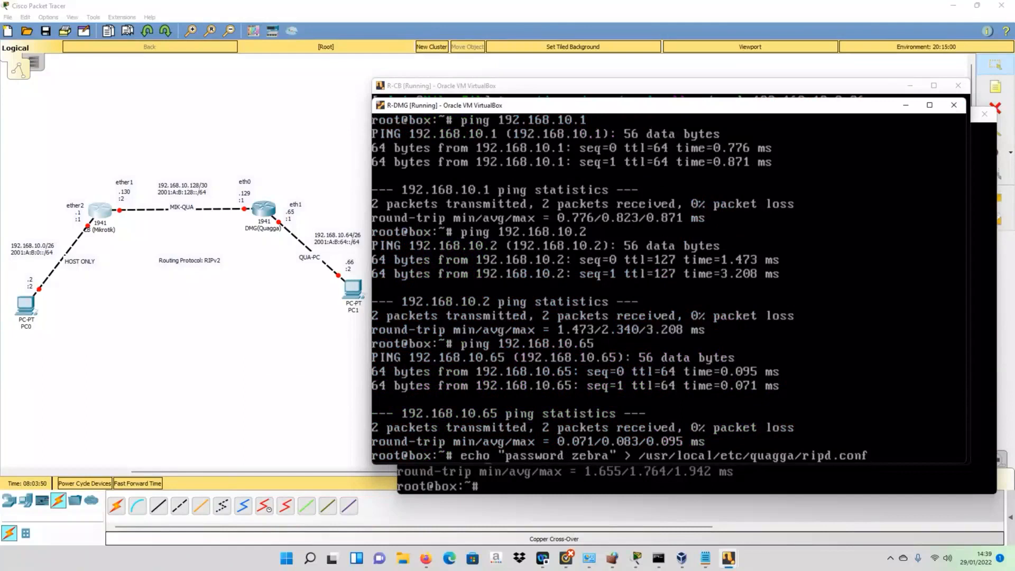
key(Left)
key(Left)
key(Left)
key(BackSpace)
text(ngd.conf)
key(Delete)
key(Delete)
key(Delete)
key(Delete)
key(Delete)
key(Return)
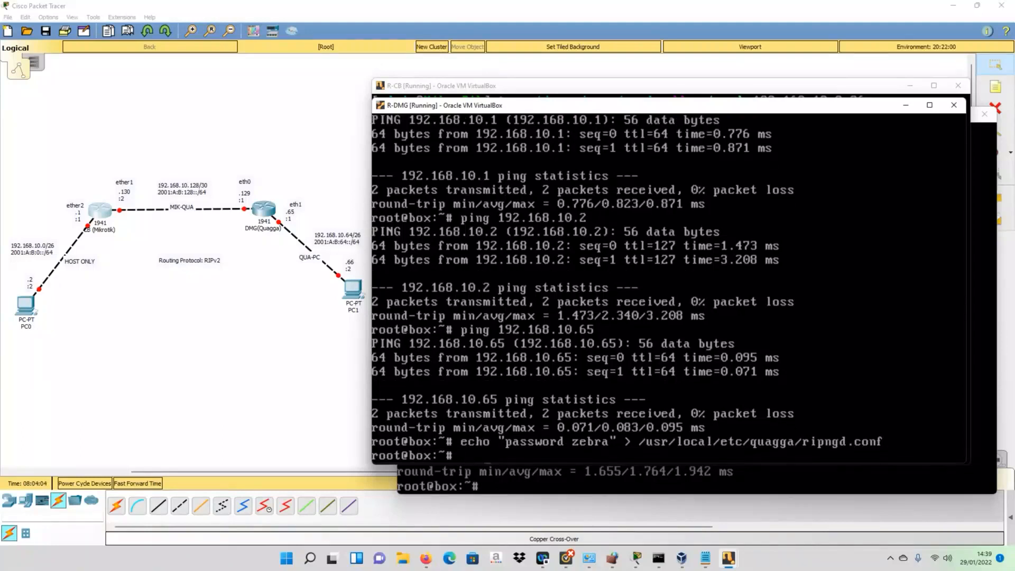
- Start the ripngd daemon as root in daemon mode using ripngd.conf
key(Up)
key(Up)
key(Up)
key(Up)
key(Up)
key(Up)
key(Up)
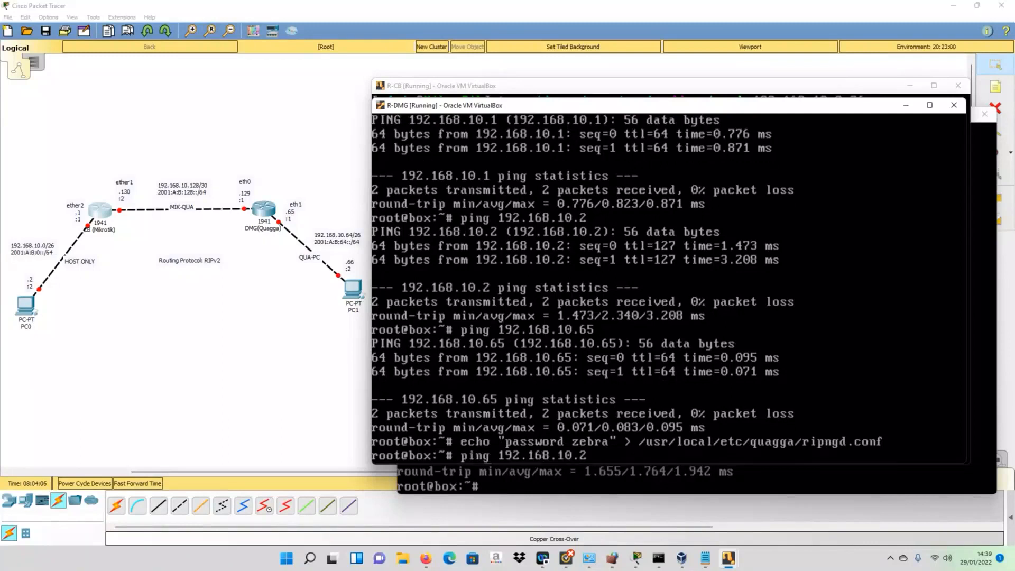
key(Up)
key(Up)
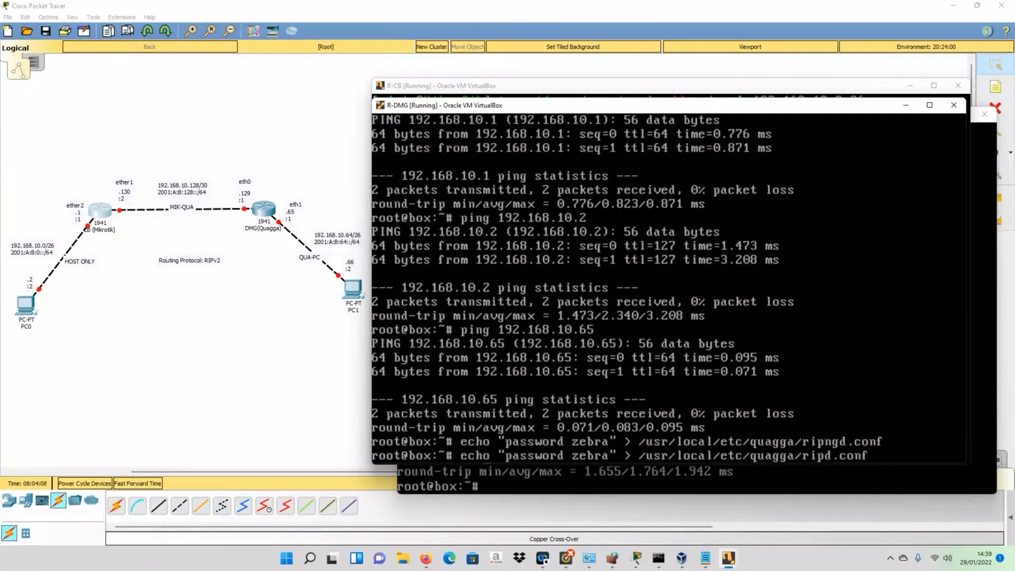
key(Left)
key(Left)
key(Left)
key(Left)
key(Left)
key(Left)
key(Left)
key(Left)
key(Left)
key(Left)
key(Left)
key(Left)
key(Left)
key(Left)
key(Left)
key(Left)
key(Left)
key(Left)
key(Left)
key(Left)
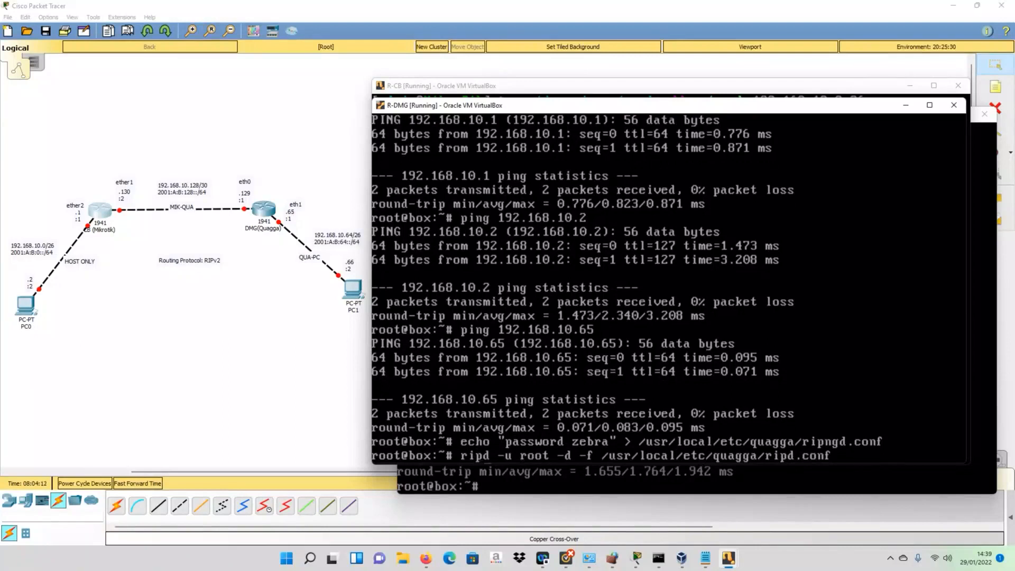
text(ng)
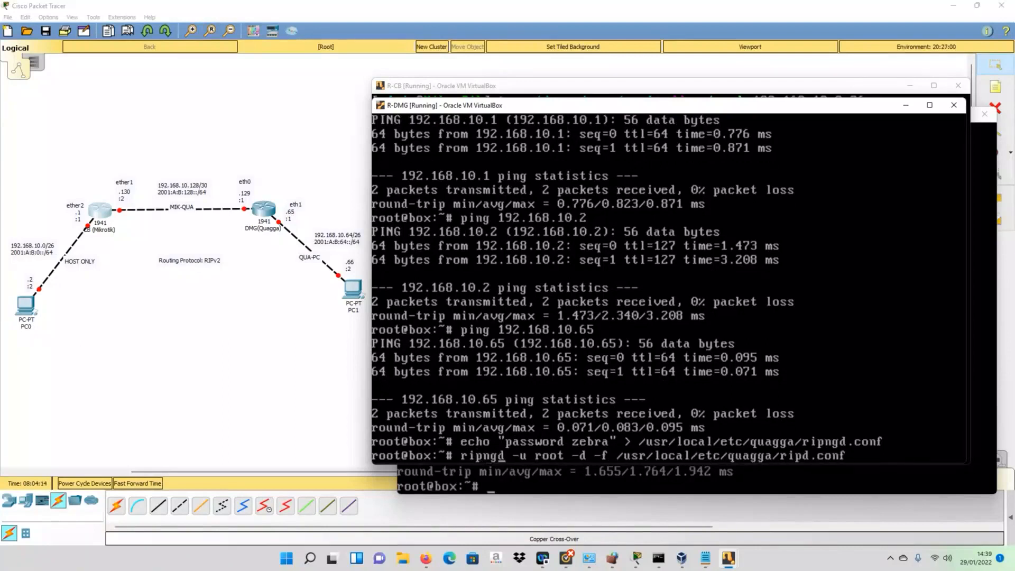
key(Right)
key(Right)
key(Right)
key(Right)
key(Right)
key(Right)
key(Right)
key(Right)
key(Right)
key(Right)
key(Right)
key(Right)
key(Right)
key(Right)
key(Right)
key(Right)
key(Right)
key(Right)
key(Right)
key(Right)
text(ng)
key(Return)
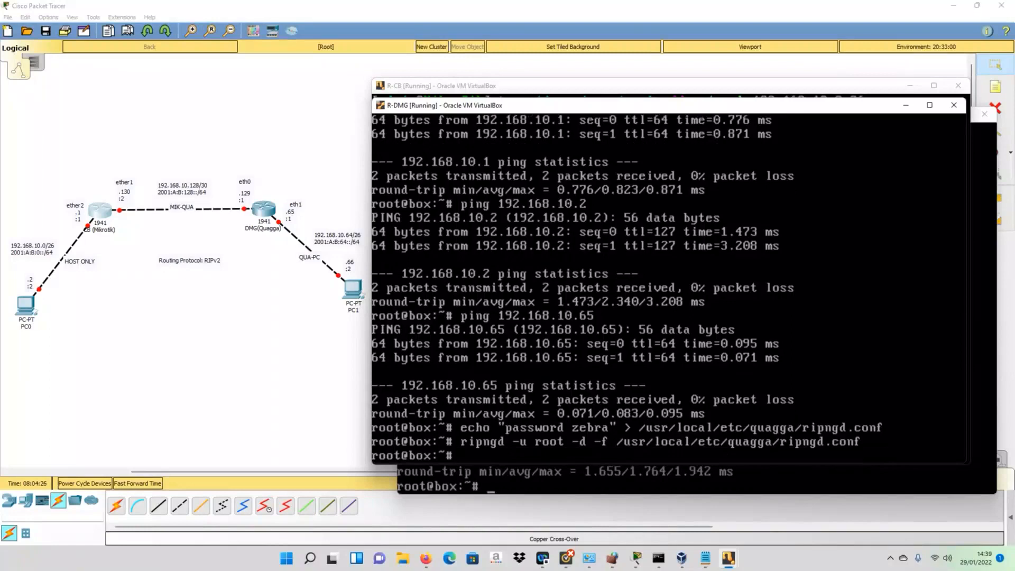
text(netstat -tan)
- Run netstat -tan to show ports 2601, 2602, 2603 and 80, then enter telnet 127.0.0.1 2603
key(Return)
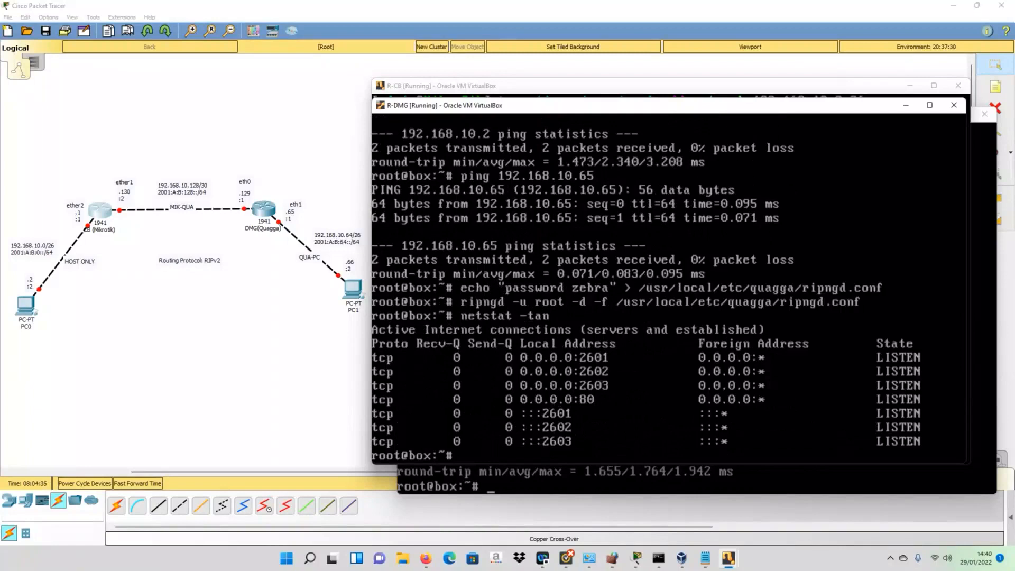
text(telnet 127.0.0.1)
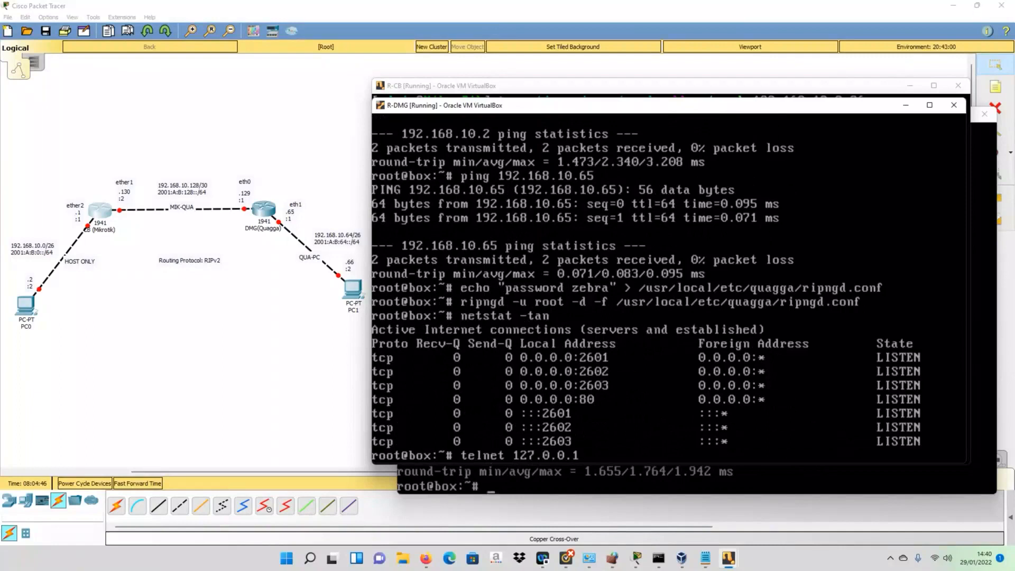
text( 2603)
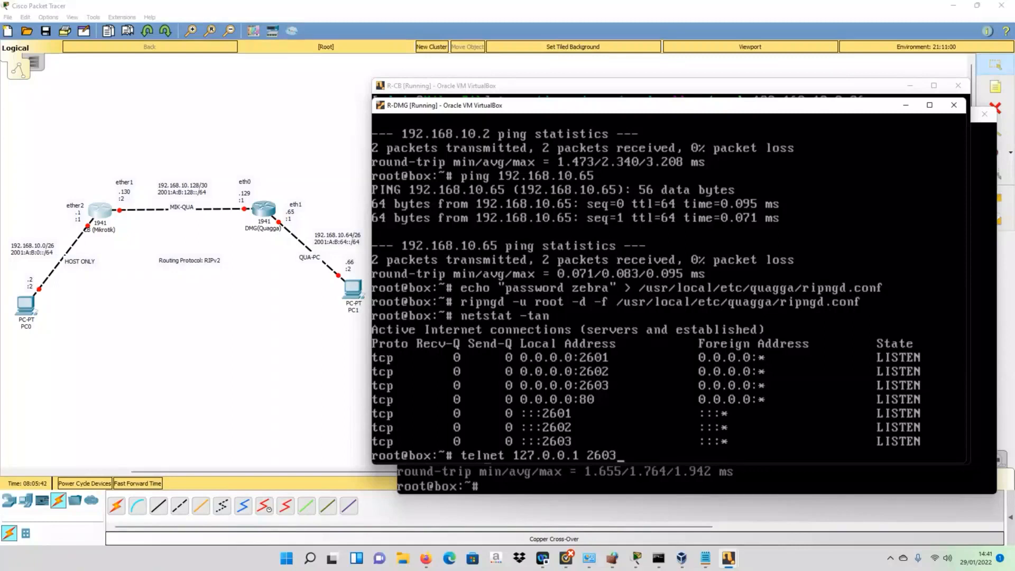
- Connect by telnet to ripngd on 127.0.0.1 port 2603 and log in with the vty password
key(Return)
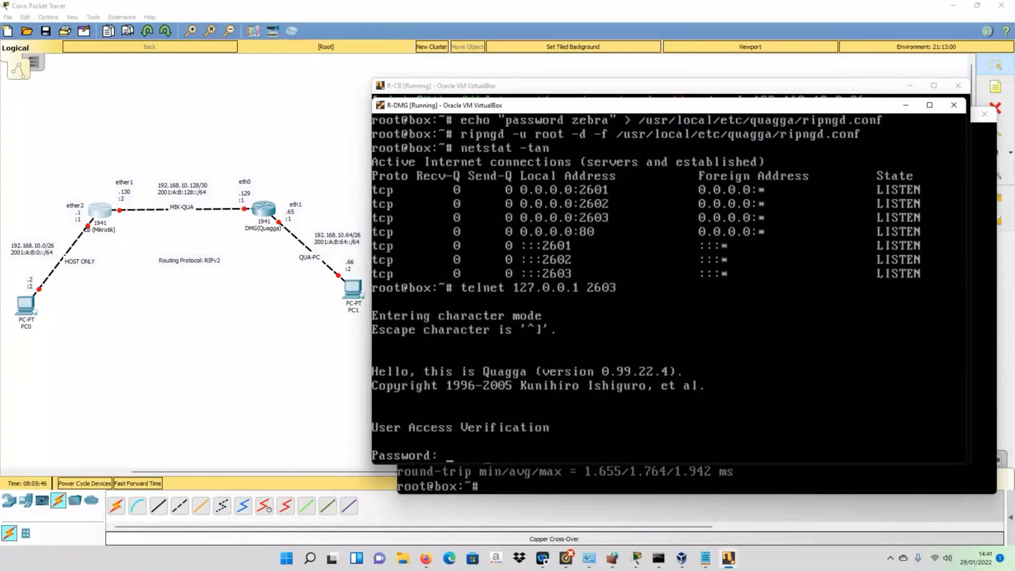
key(Return)
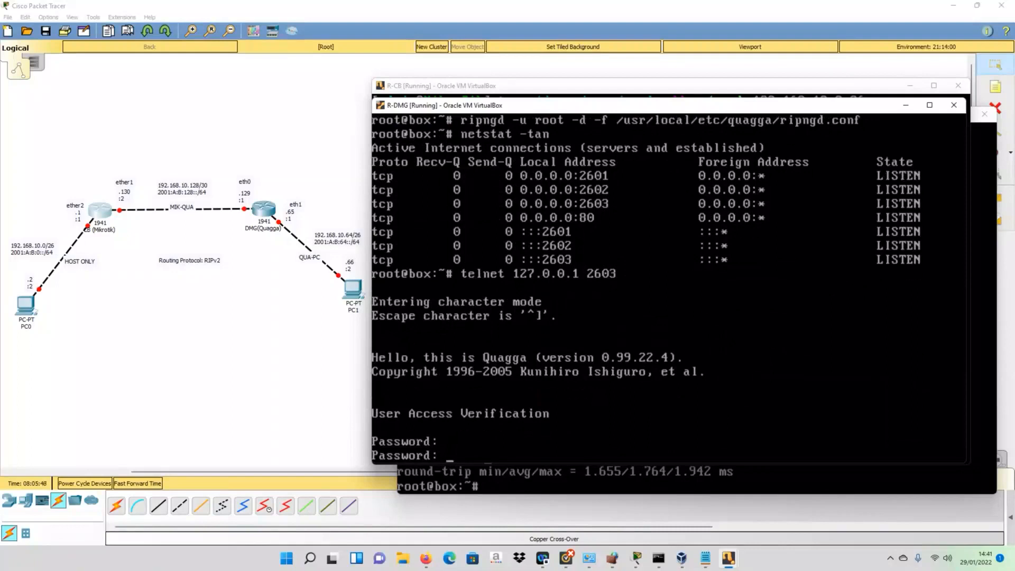
key(Return)
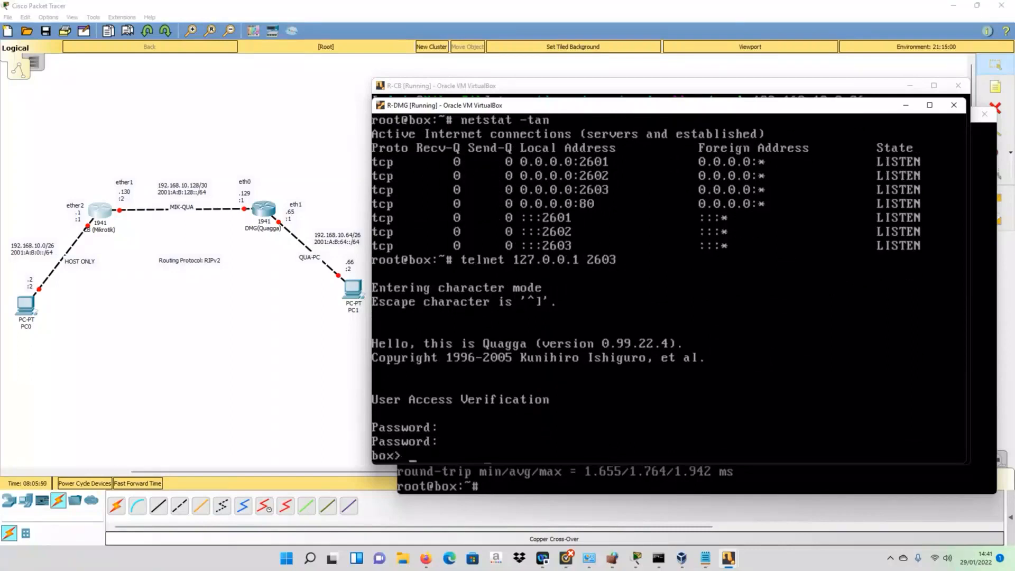
- Enter privileged mode with en and global configuration with conf t
text(en)
key(Return)
text(c)
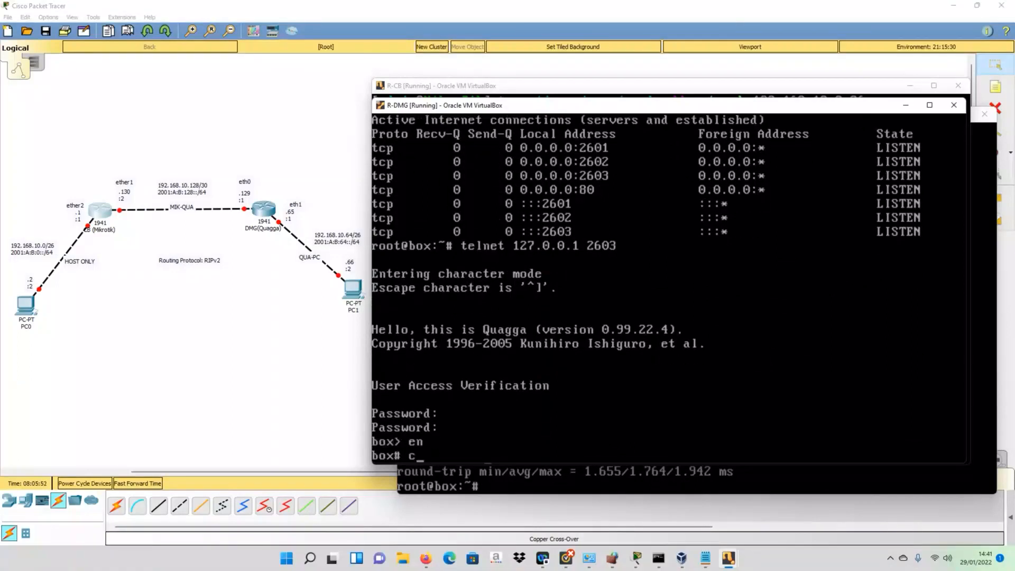
text(onf t)
key(Return)
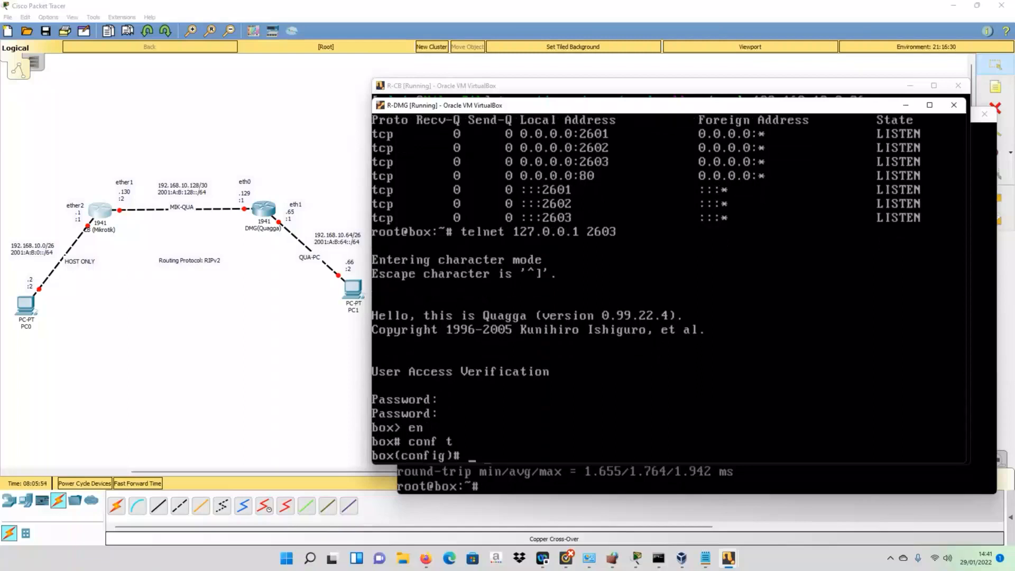
text(hos)
key(Tab)
- Rename the router to RIPNG-DMG and list the options available after ipv6
text(RIPNG)
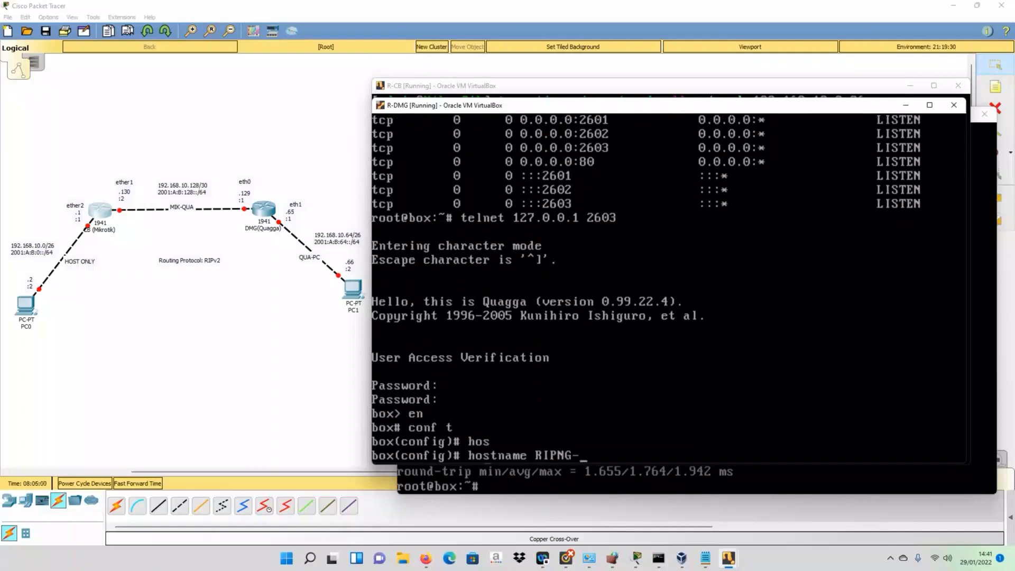
text(-DMG)
key(Return)
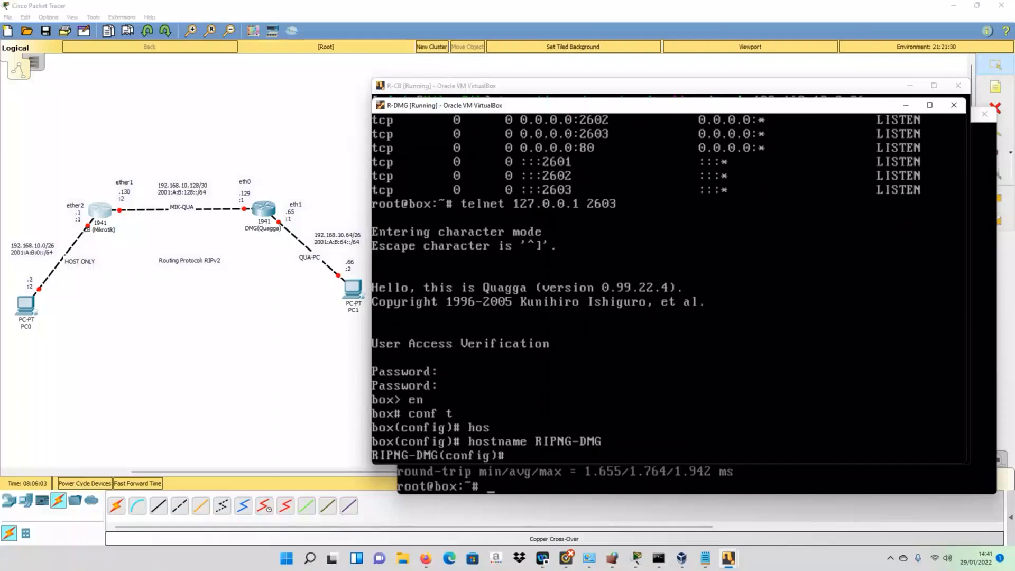
text(ip)
text(v)
key(Tab)
text(rout)
key(Tab)
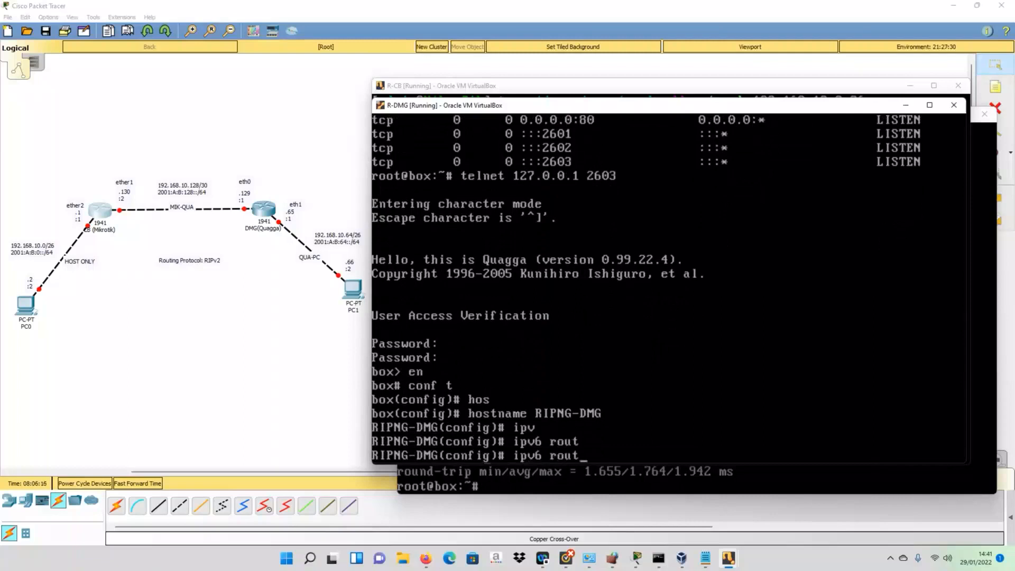
text(e)
key(Tab)
key(Tab)
key(Tab)
key(BackSpace)
key(BackSpace)
key(BackSpace)
key(BackSpace)
key(BackSpace)
key(BackSpace)
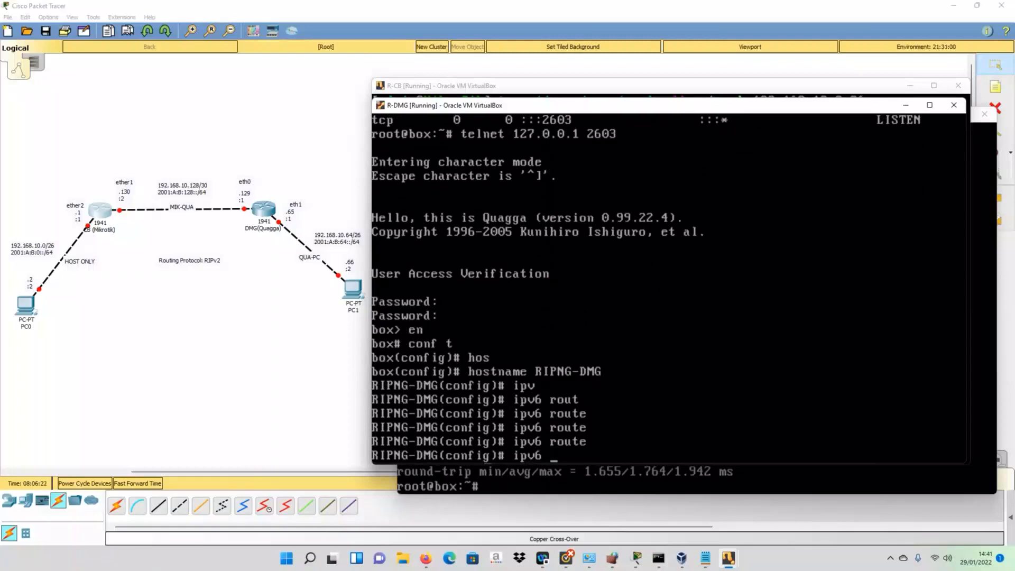
text(?)
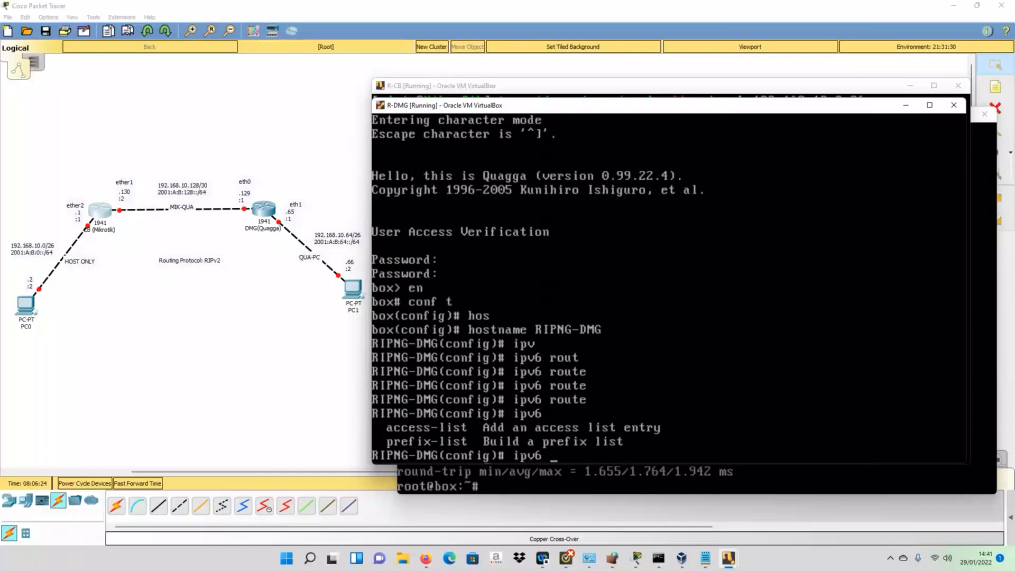
key(BackSpace)
key(BackSpace)
key(BackSpace)
key(BackSpace)
key(BackSpace)
- List the subcommands available after router, including ripng and zebra
text(router)
key(Tab)
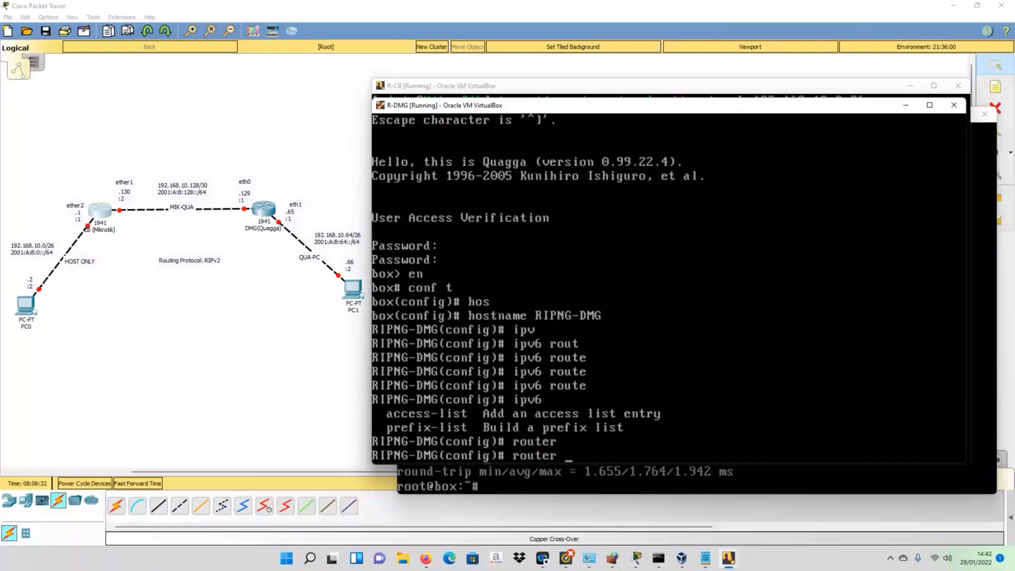
key(question)
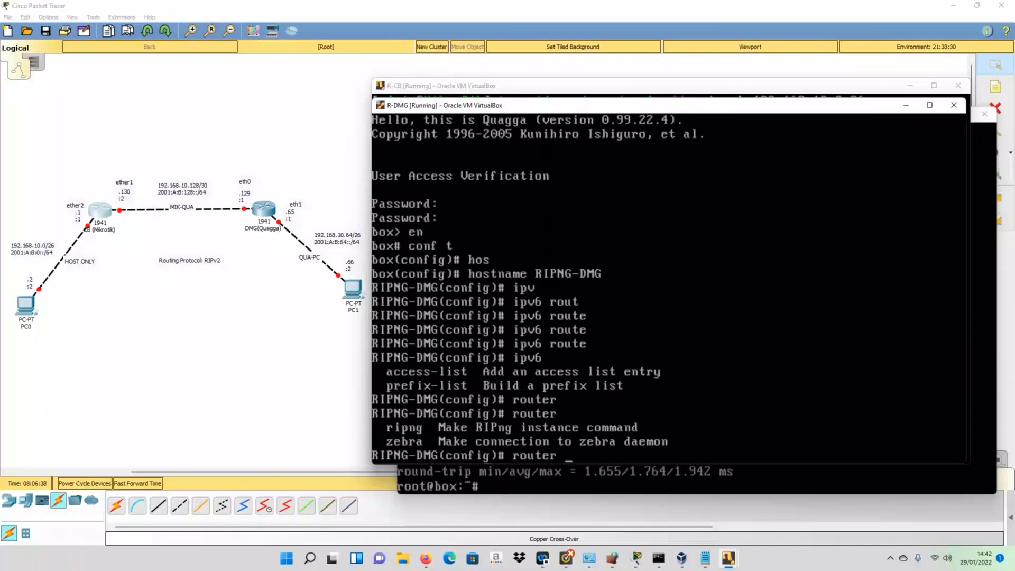
- Create the RIPng router instance with router ripng, without the rejected instance name IPB
text(rip)
key(Tab)
key(question)
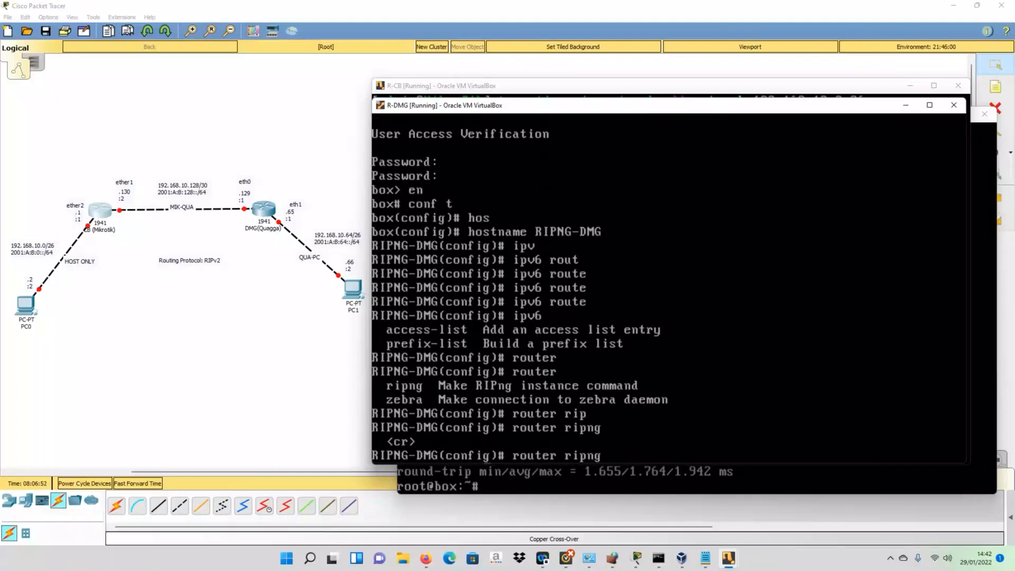
text(IPB)
key(Return)
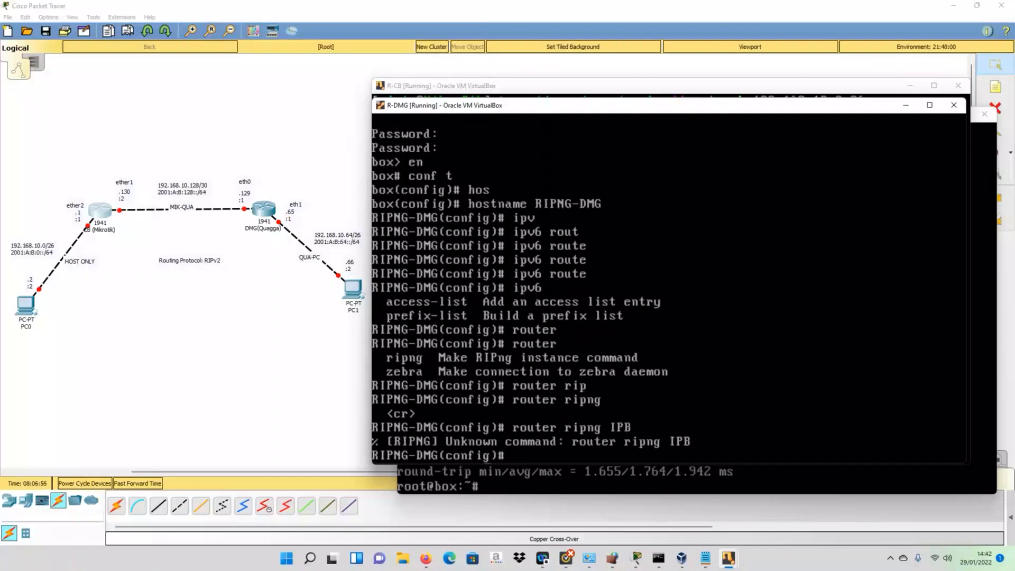
key(Up)
key(BackSpace)
key(BackSpace)
key(BackSpace)
key(Return)
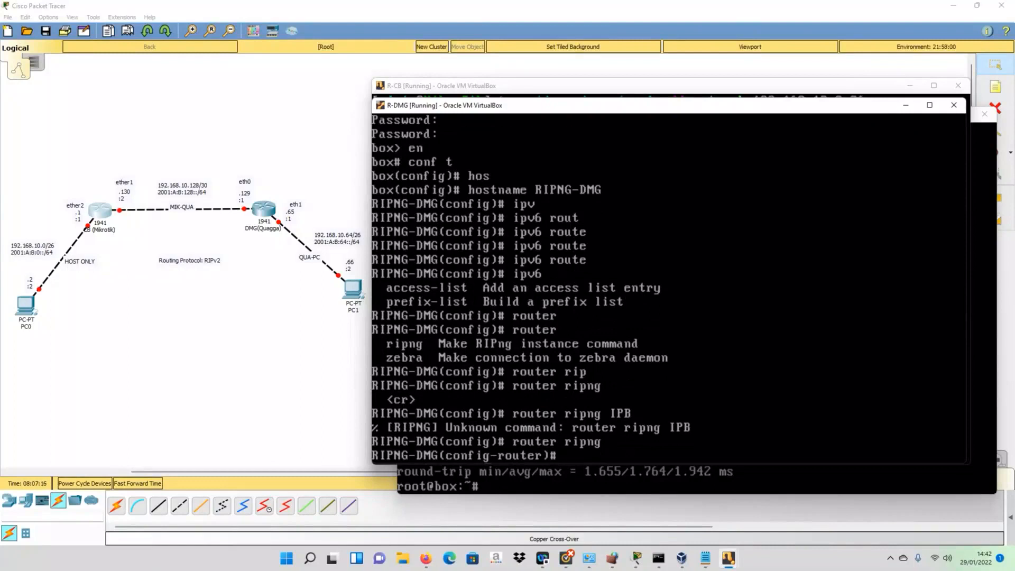
- List the RIPng router commands, then exit to global configuration
key(question)
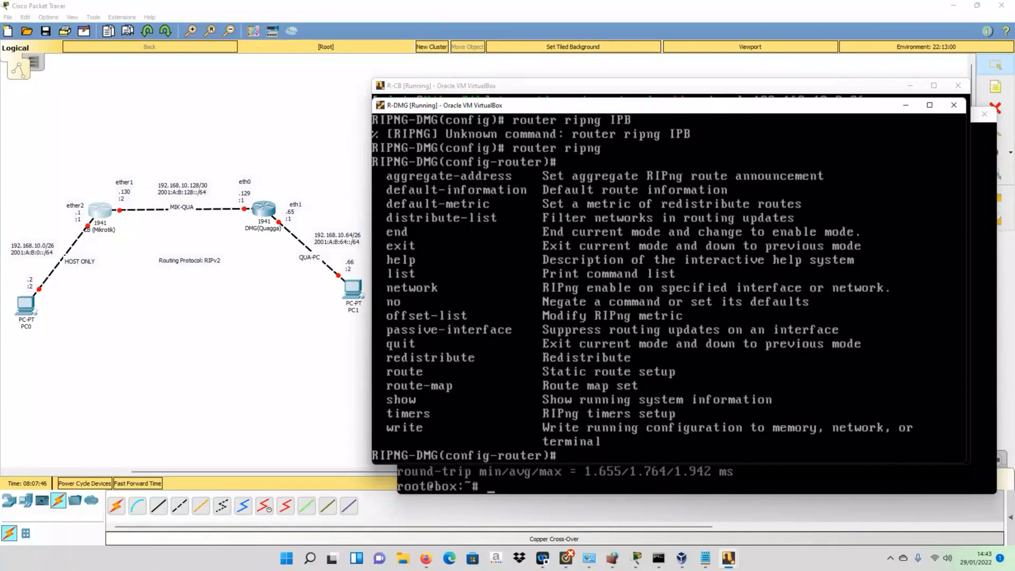
text(it)
key(Return)
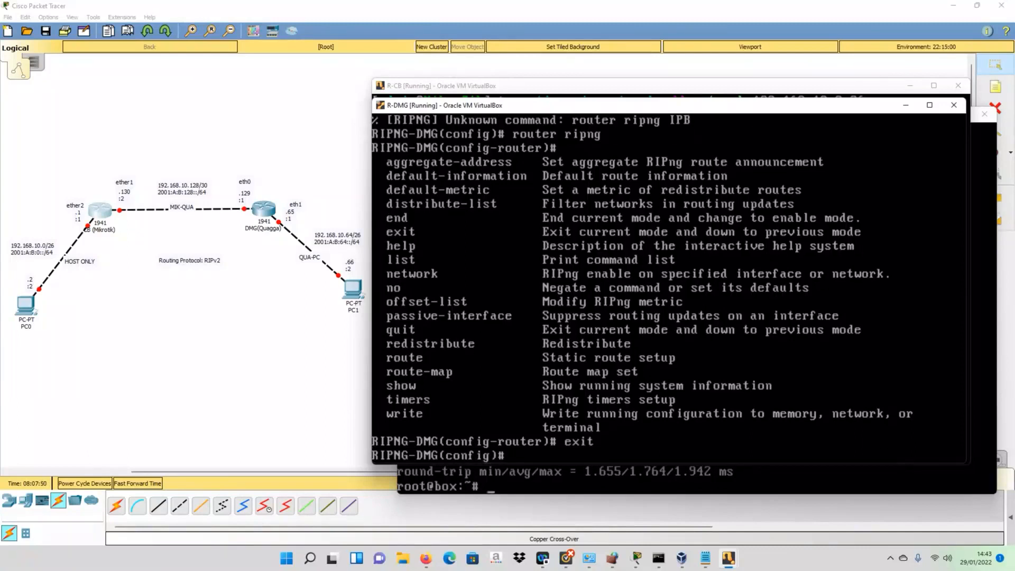
- Enter interface configuration for eth0
text(int fa)
key(Tab)
key(BackSpace)
key(BackSpace)
text(eth0)
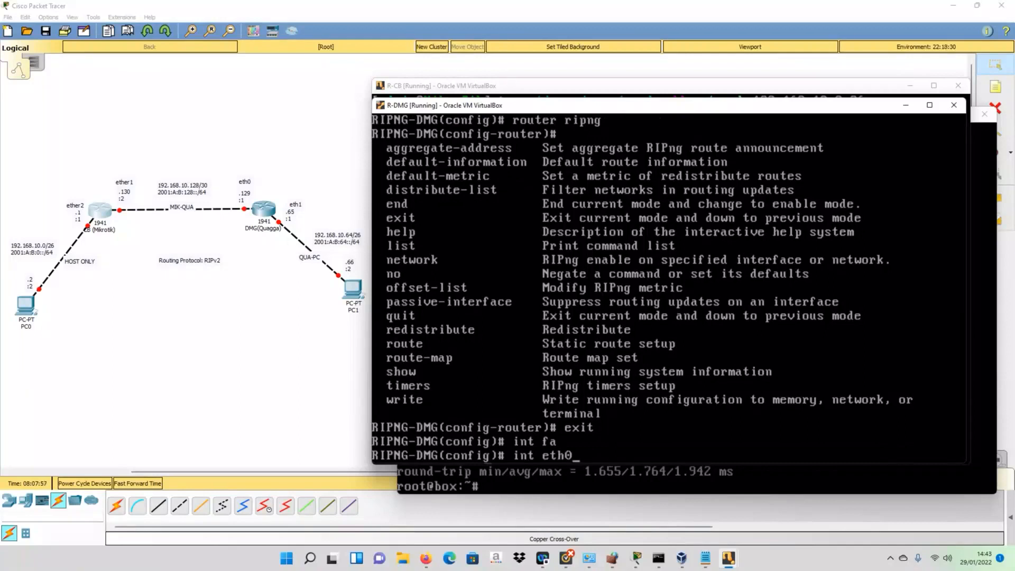
key(Return)
- Enable ipv6 ripng split-horizon on eth0
text(ipv6)
key(Tab)
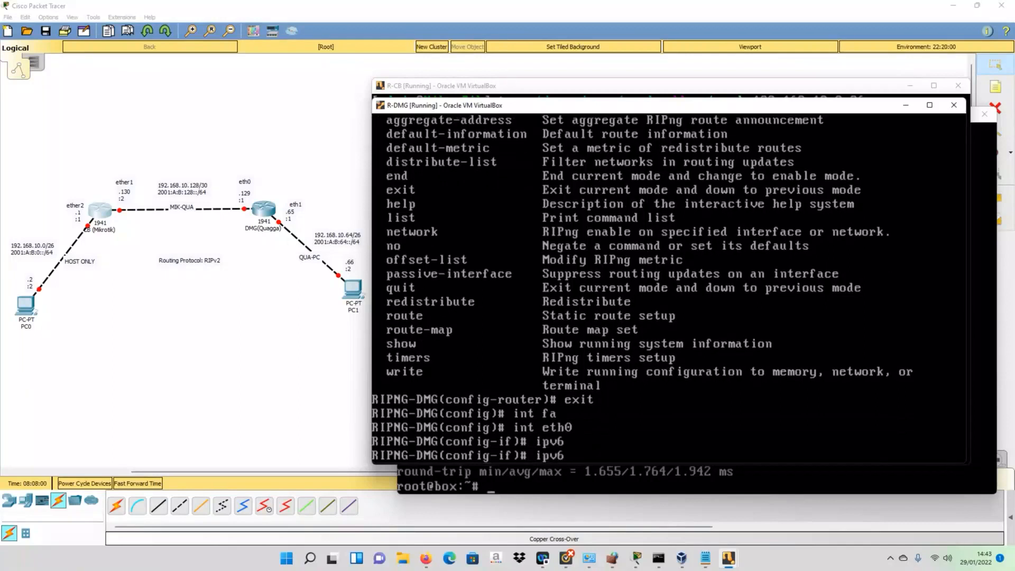
text(?)
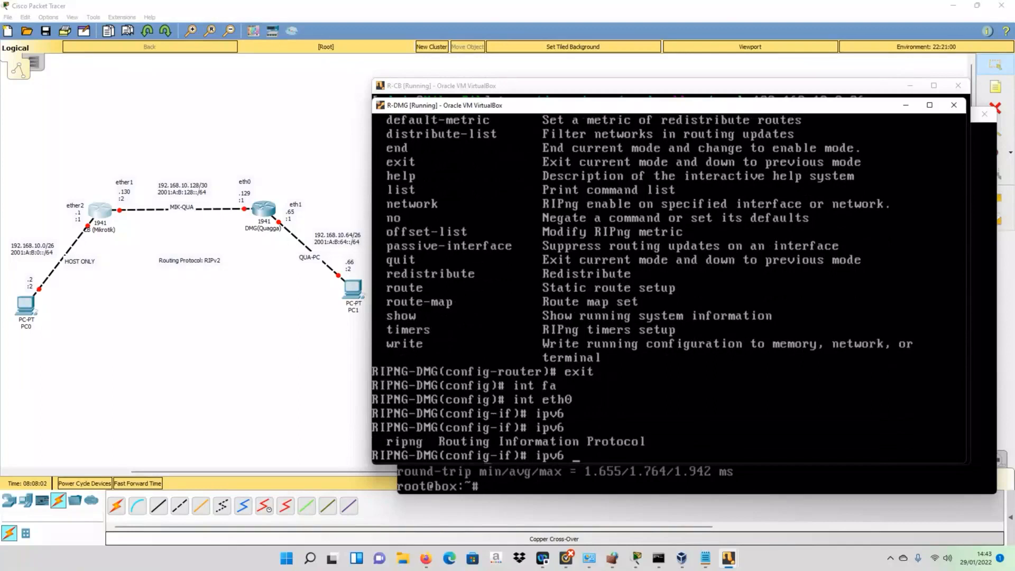
text(rip)
key(Tab)
key(Tab)
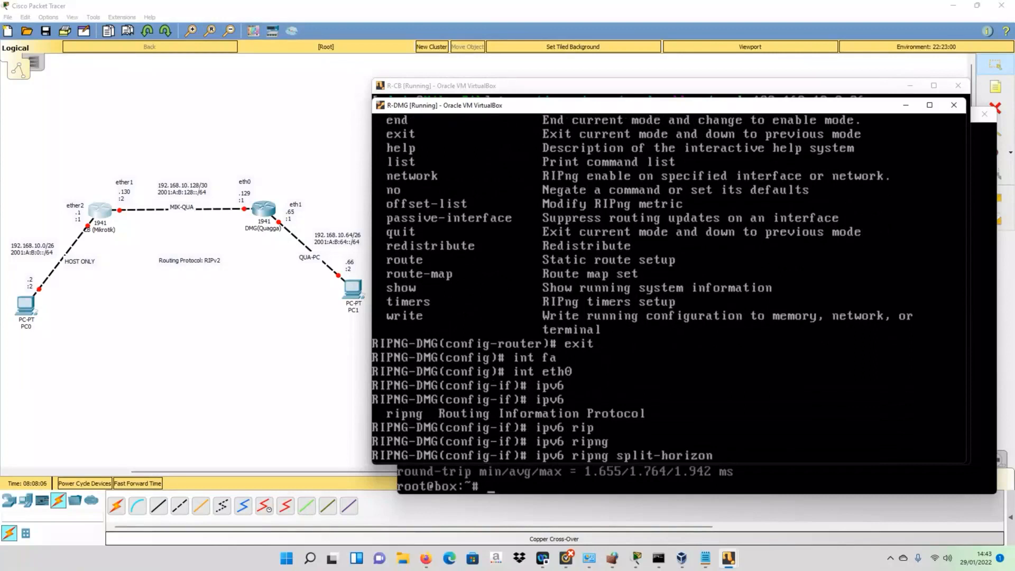
key(BackSpace)
key(BackSpace)
key(BackSpace)
key(BackSpace)
key(BackSpace)
key(BackSpace)
key(BackSpace)
key(BackSpace)
key(BackSpace)
key(BackSpace)
key(BackSpace)
key(BackSpace)
key(BackSpace)
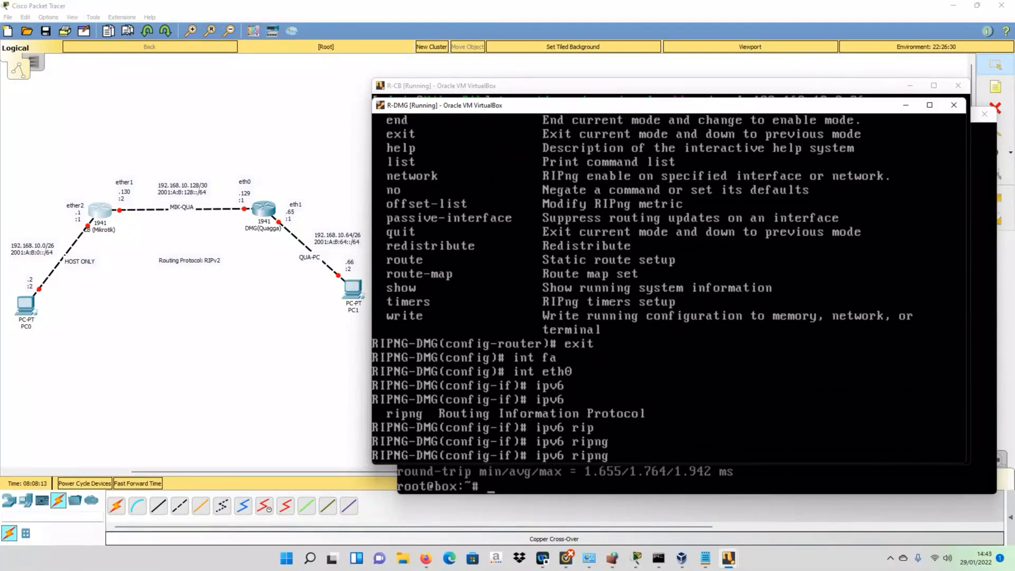
key(question)
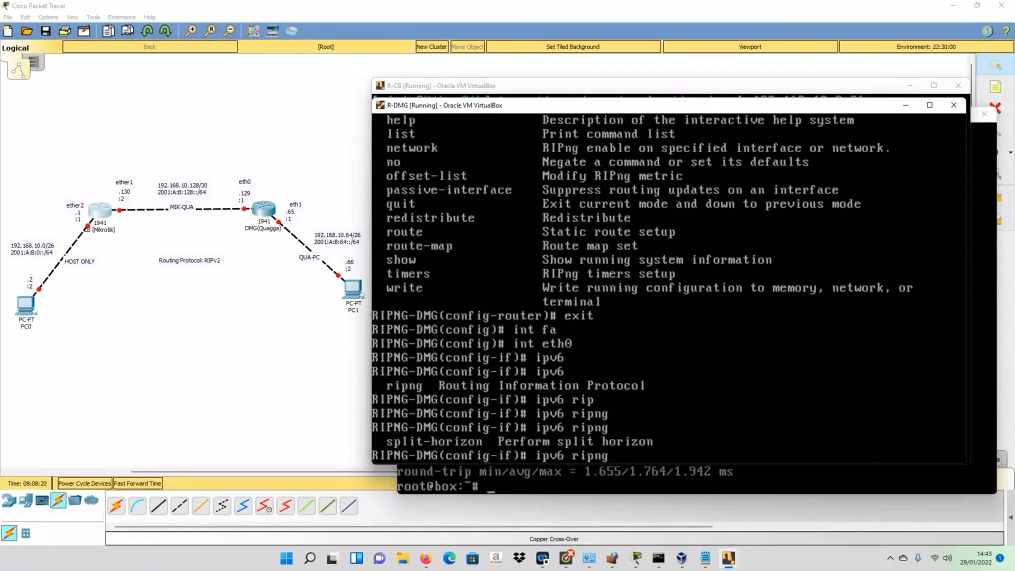
text(spl)
key(Tab)
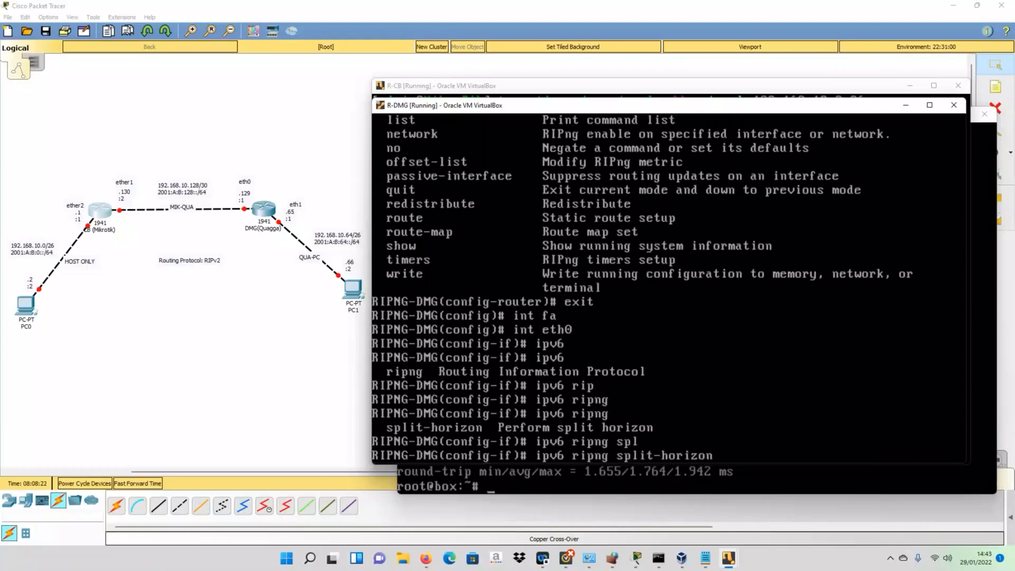
key(Return)
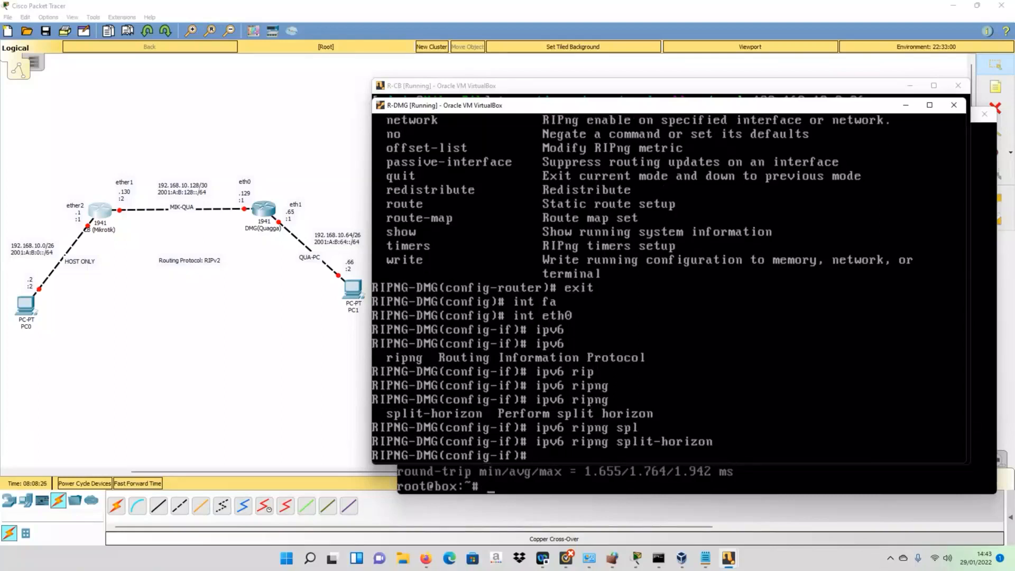
- List the interface ipv6 options, then exit eth0 back to global configuration
text(ipv)
key(Tab)
key(question)
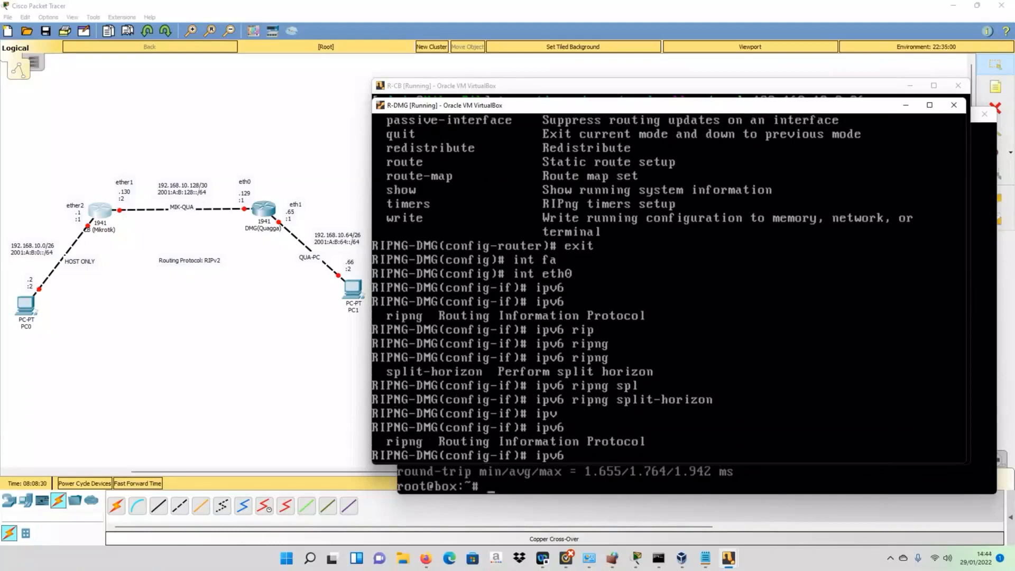
text(~~~~~~~~~~~~~~)
key(BackSpace)
key(BackSpace)
key(BackSpace)
key(BackSpace)
key(BackSpace)
key(BackSpace)
key(BackSpace)
key(BackSpace)
key(BackSpace)
key(BackSpace)
key(BackSpace)
key(BackSpace)
key(BackSpace)
key(BackSpace)
key(BackSpace)
key(BackSpace)
key(BackSpace)
key(BackSpace)
key(BackSpace)
text(exit)
key(Return)
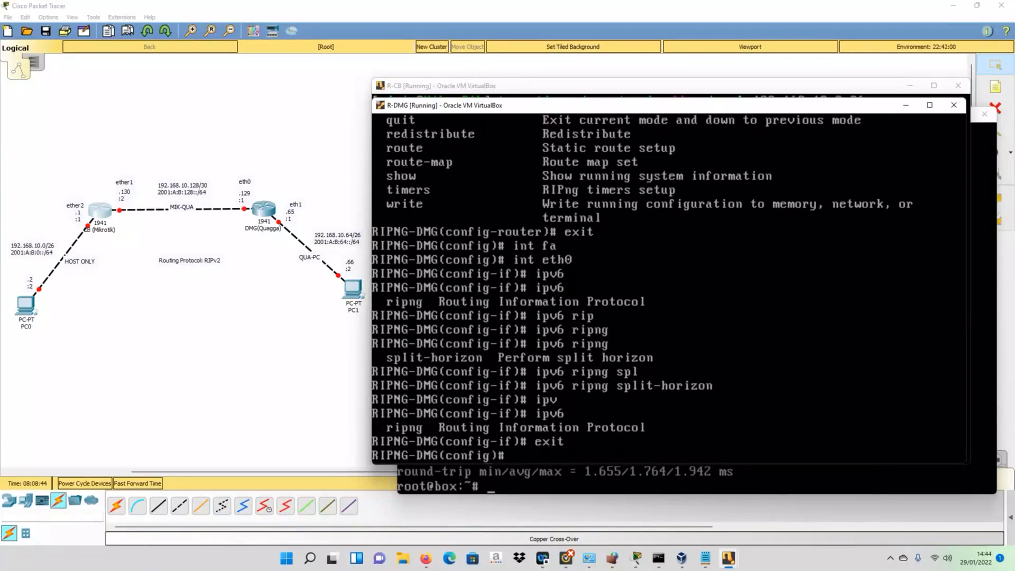
key(Up)
key(Up)
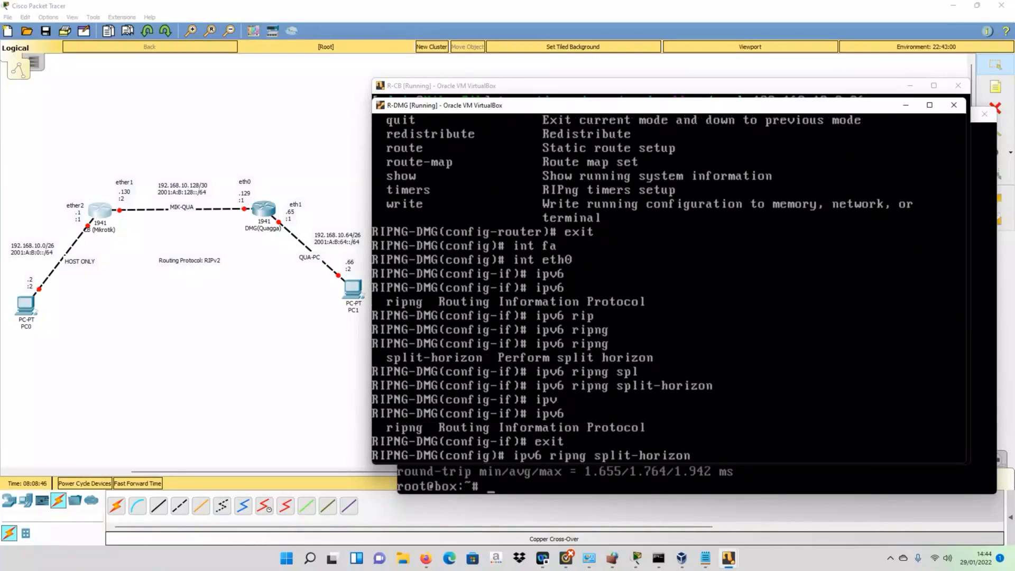
- Enter interface eth1, apply ipv6 ripng split-horizon, and exit interface mode
key(Up)
key(BackSpace)
text(1)
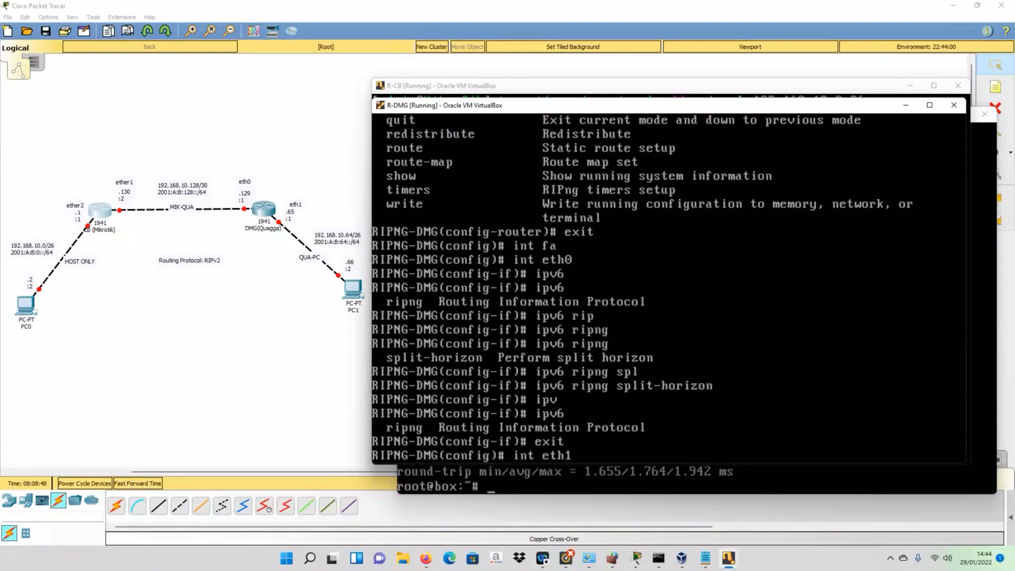
key(Return)
key(Up)
key(Up)
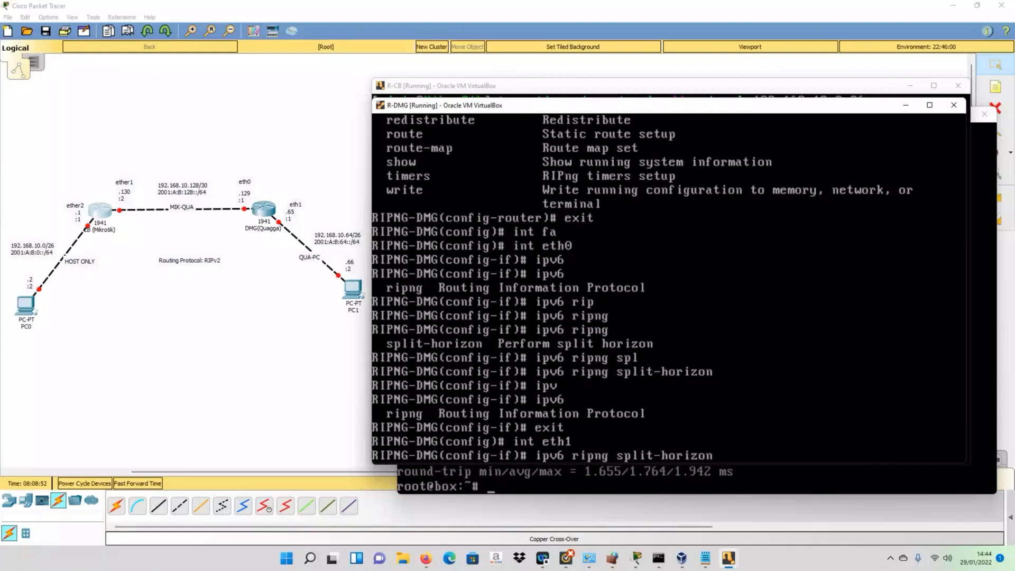
key(Return)
key(Up)
key(Return)
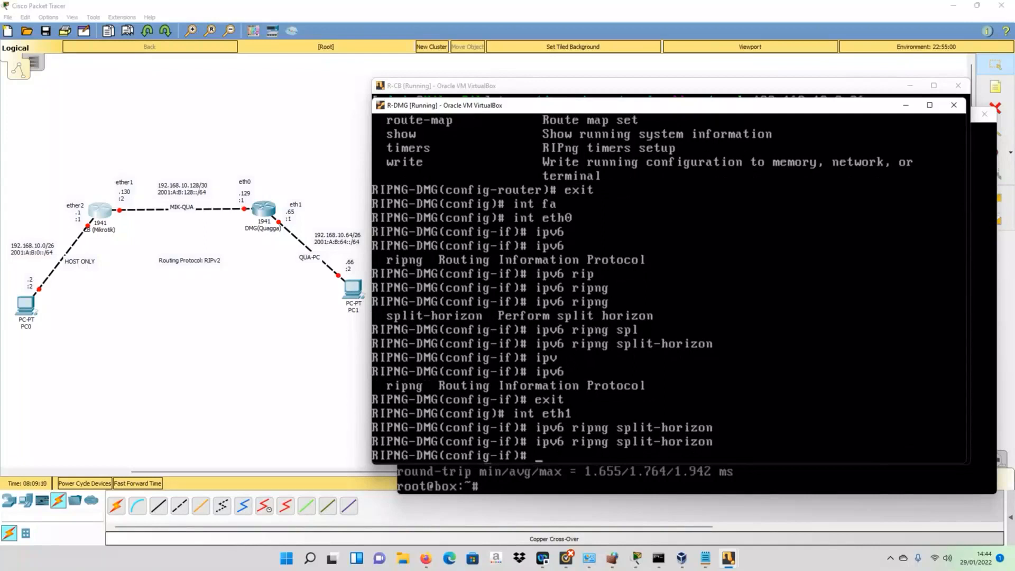
text(exit)
key(Return)
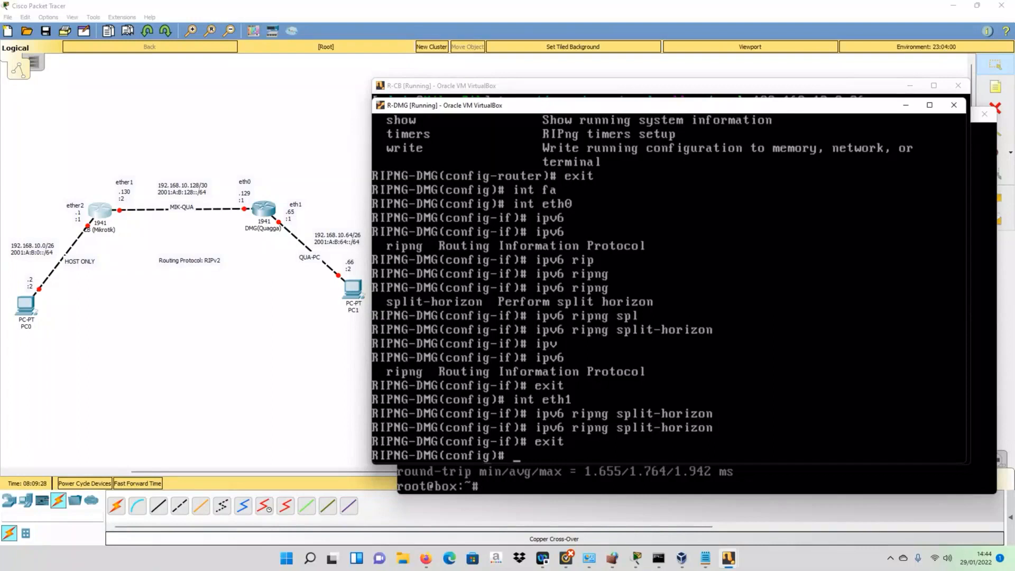
text(exi)
- Leave configuration mode and return to the privileged prompt
key(BackSpace)
key(BackSpace)
key(BackSpace)
text(do sp)
key(BackSpace)
key(BackSpace)
key(BackSpace)
key(BackSpace)
key(BackSpace)
text(exit)
key(Return)
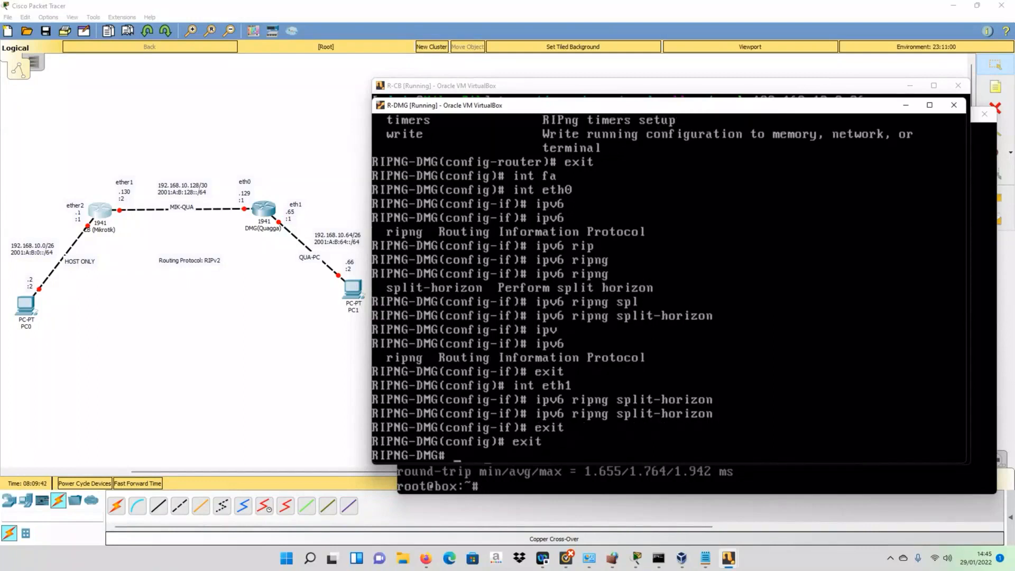
- Display the RIPng routing table with show ipv6 ripng, which lists no routes
text(show)
key(Tab)
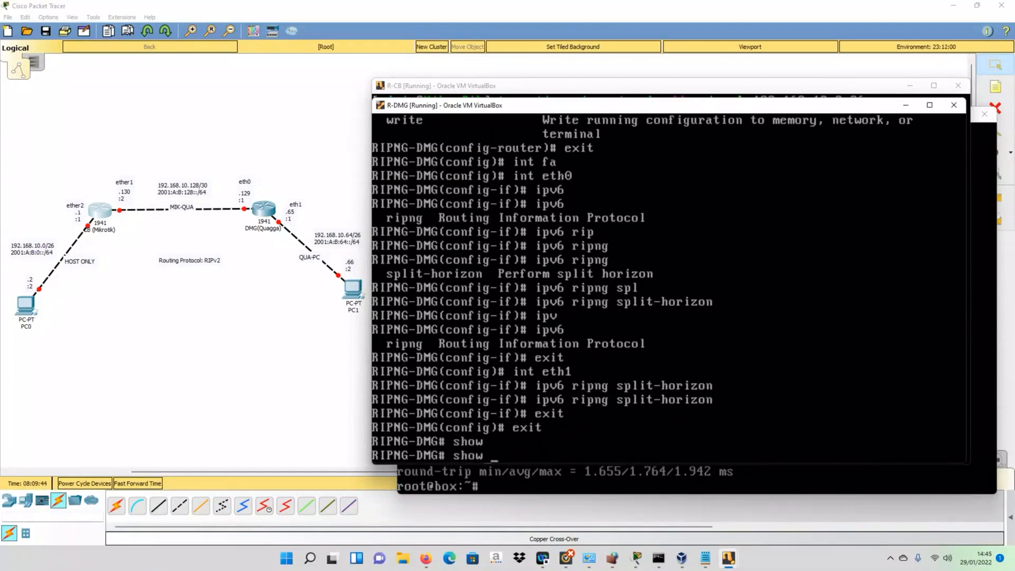
text(ip)
key(Tab)
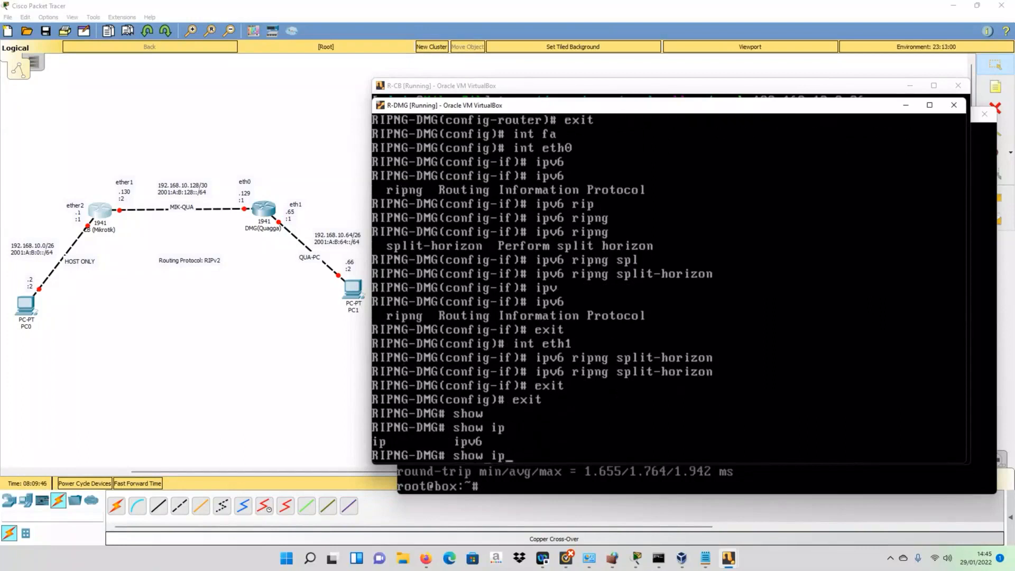
text(v)
key(Tab)
text(r)
key(Tab)
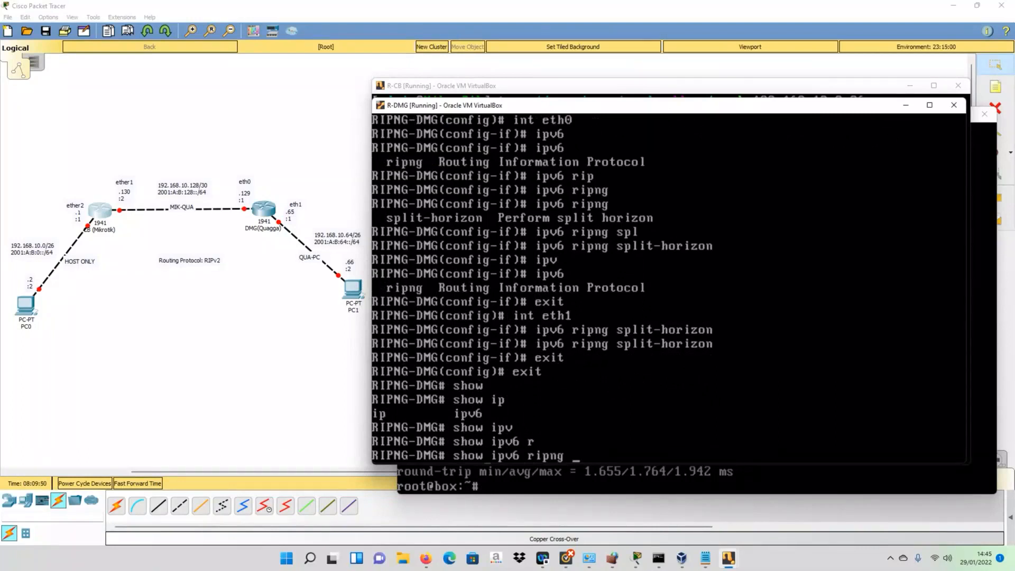
key(Tab)
key(BackSpace)
key(BackSpace)
key(BackSpace)
key(BackSpace)
key(BackSpace)
key(BackSpace)
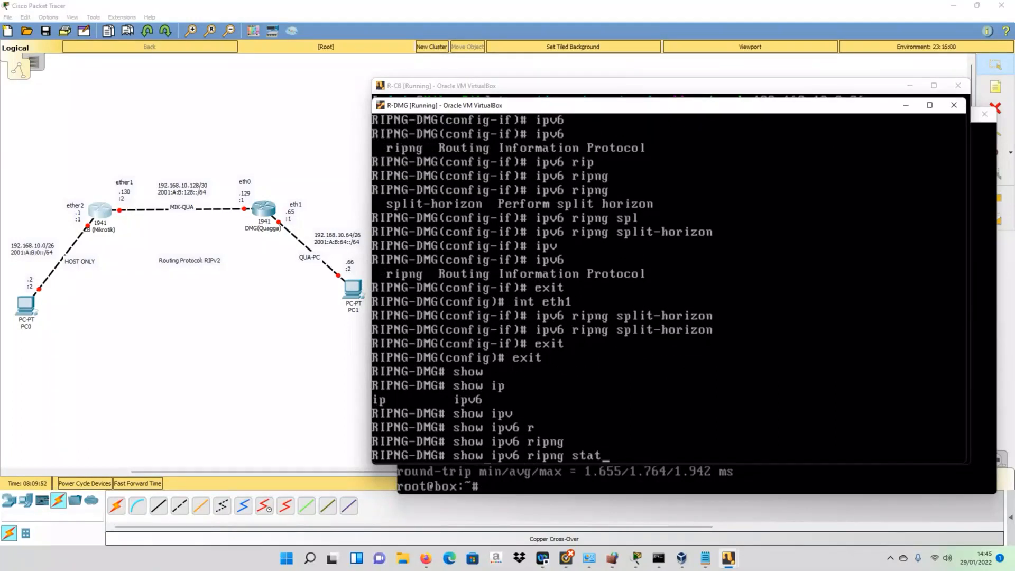
key(Return)
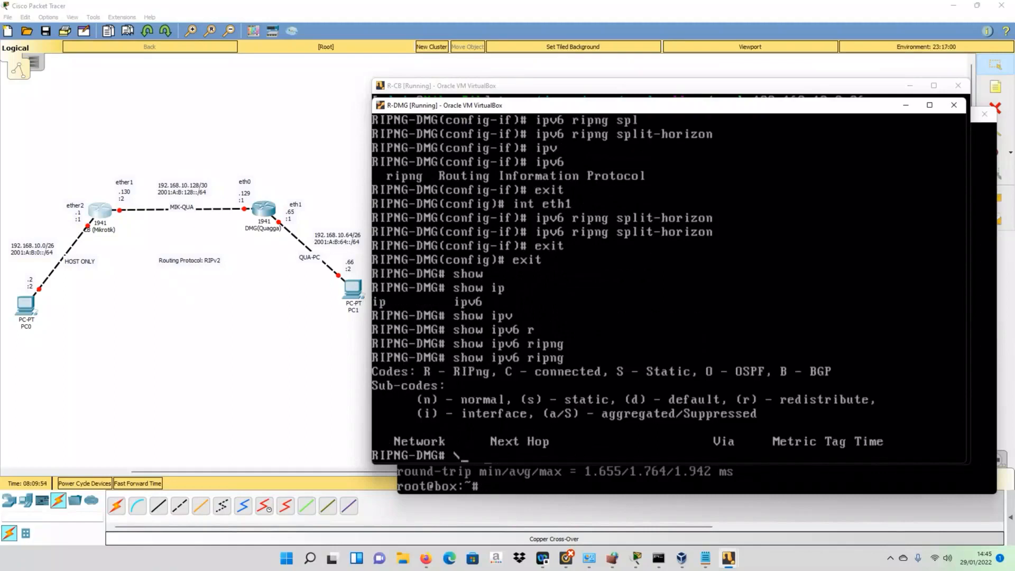
- Recheck the still-empty RIPng table twice, then re-enter global configuration
key(Return)
key(Up)
key(Return)
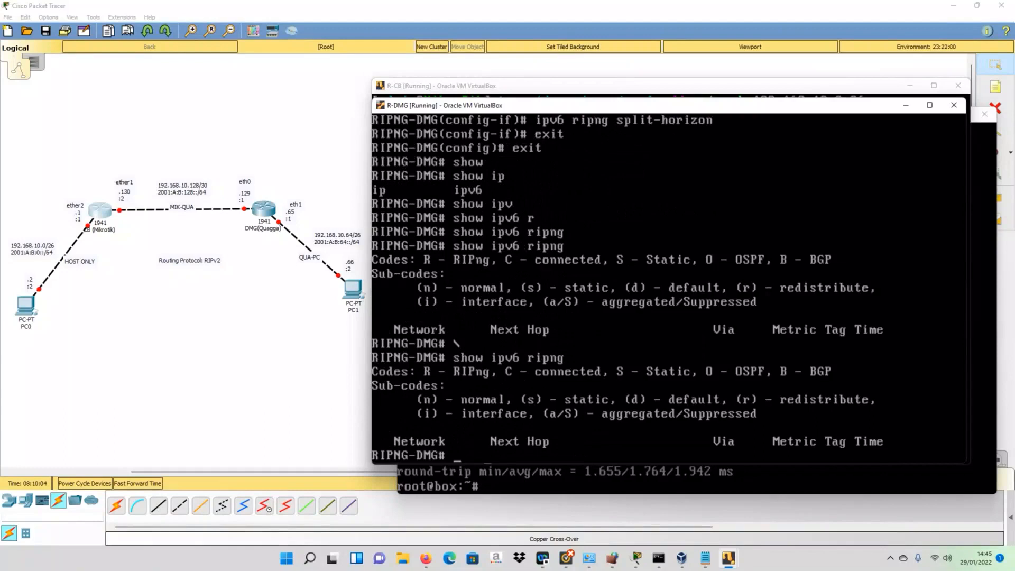
key(Up)
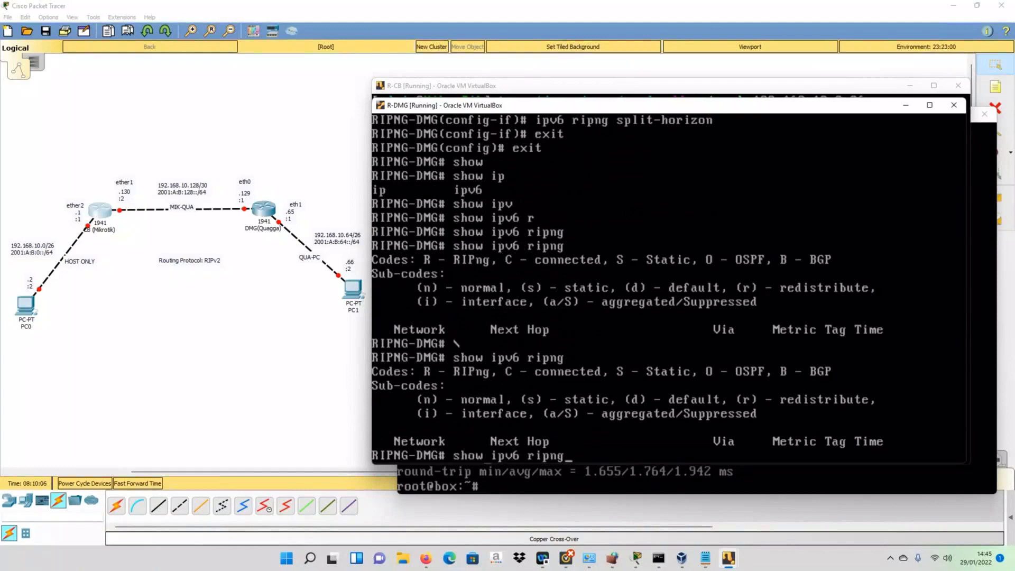
key(Return)
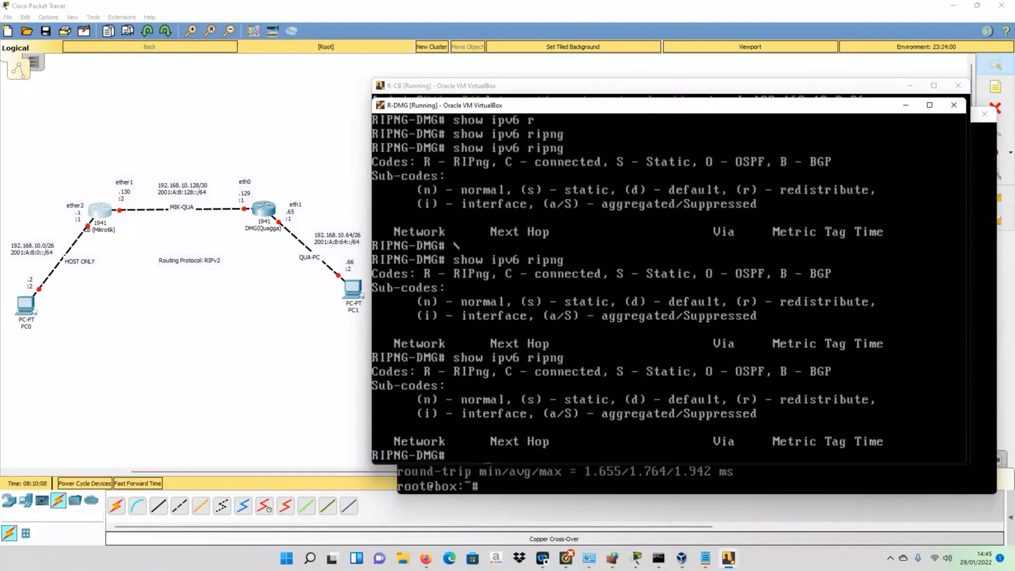
text(conf t)
key(Return)
- Enter RIPng router configuration with router ripng
text(rout)
key(Tab)
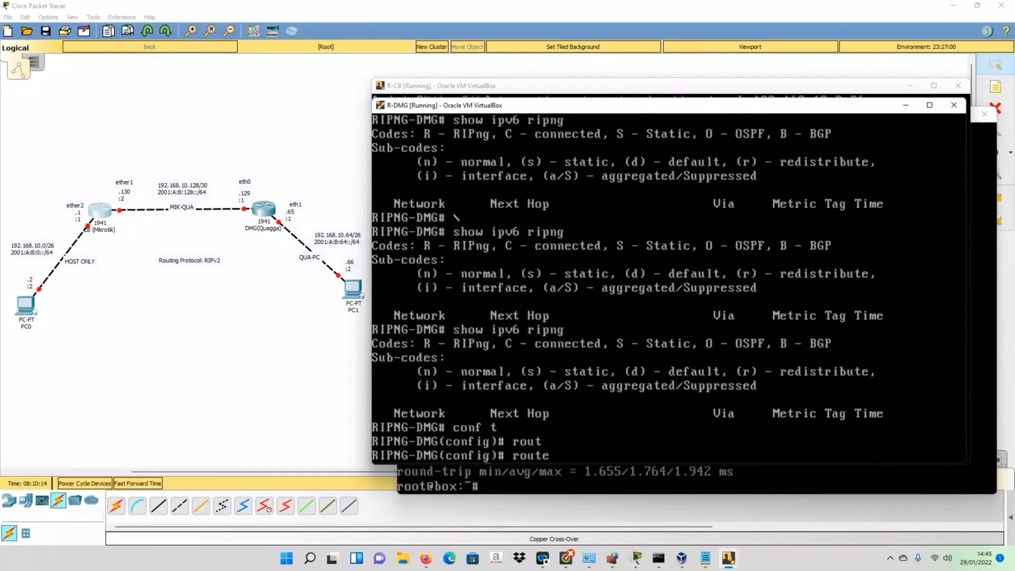
text(e)
key(BackSpace)
text(r)
key(Tab)
text(rip)
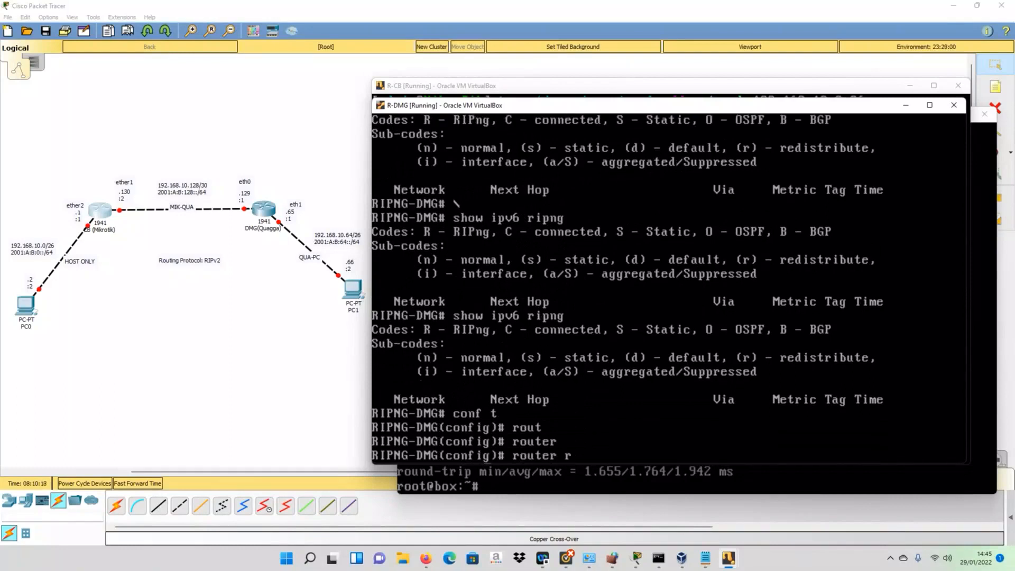
key(Tab)
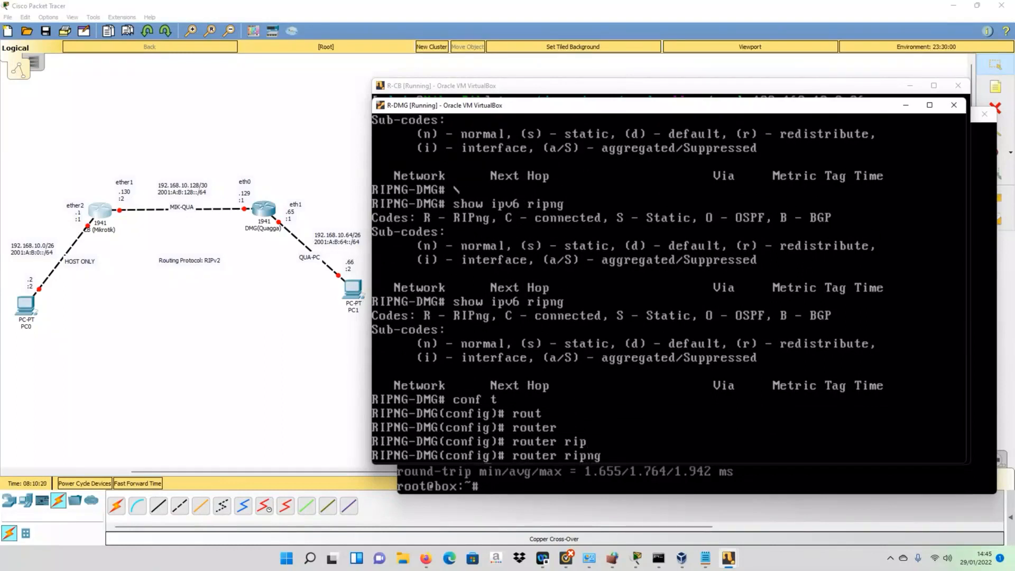
key(question)
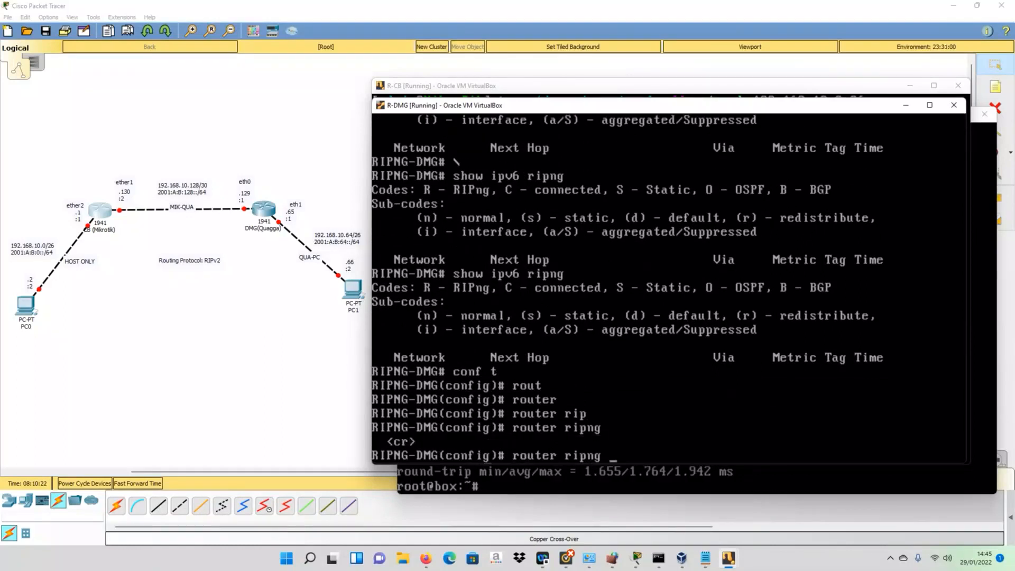
key(Return)
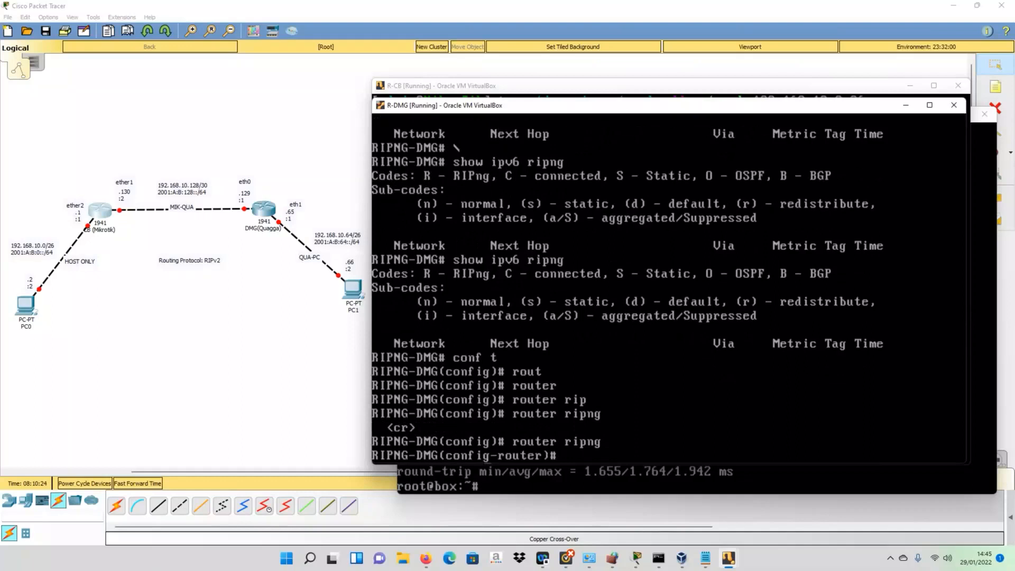
- List the RIPng commands and type network 2001:A:B:128::/64
key(question)
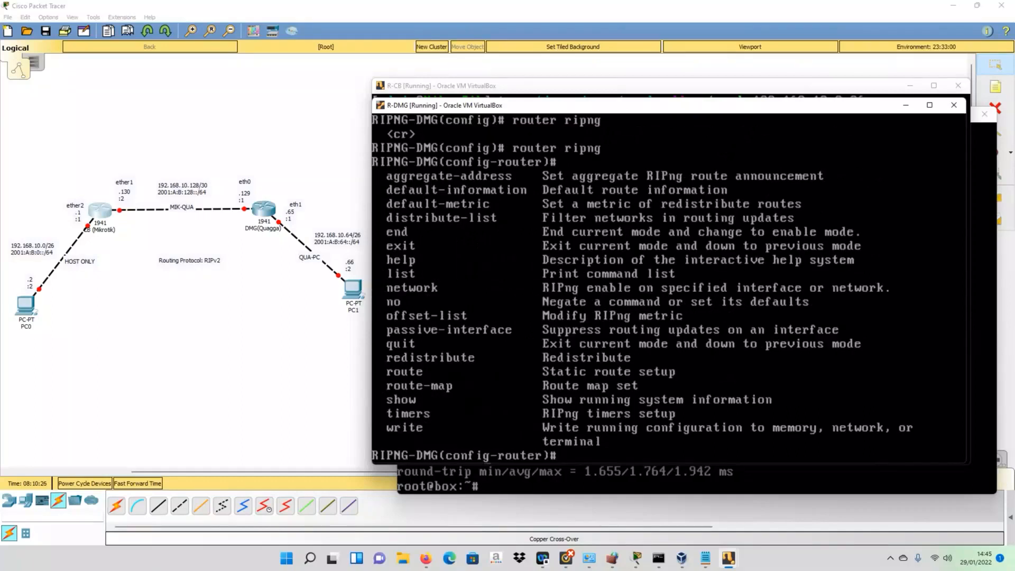
text(netw)
key(Tab)
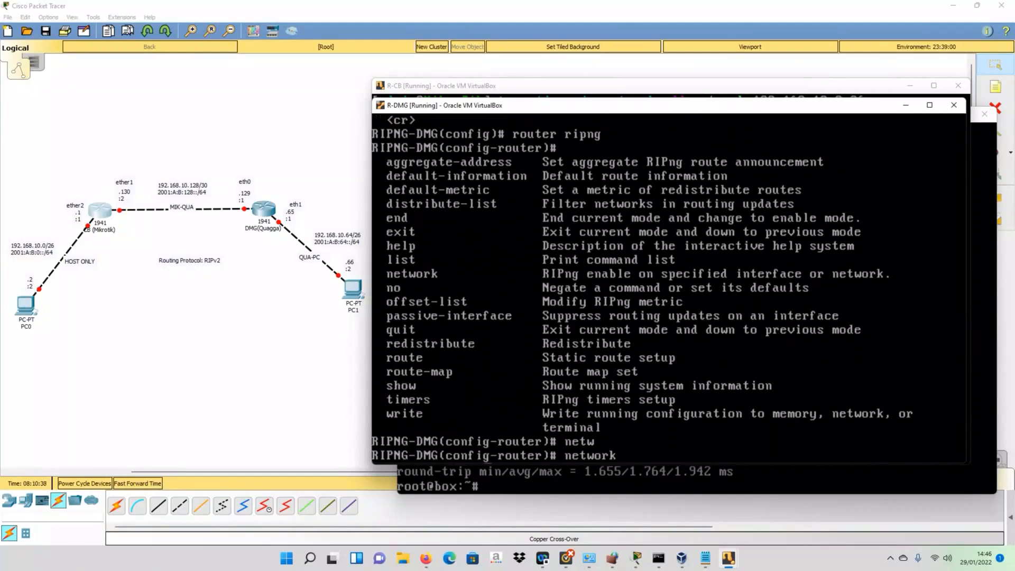
text(2001:A:B:128::/64)
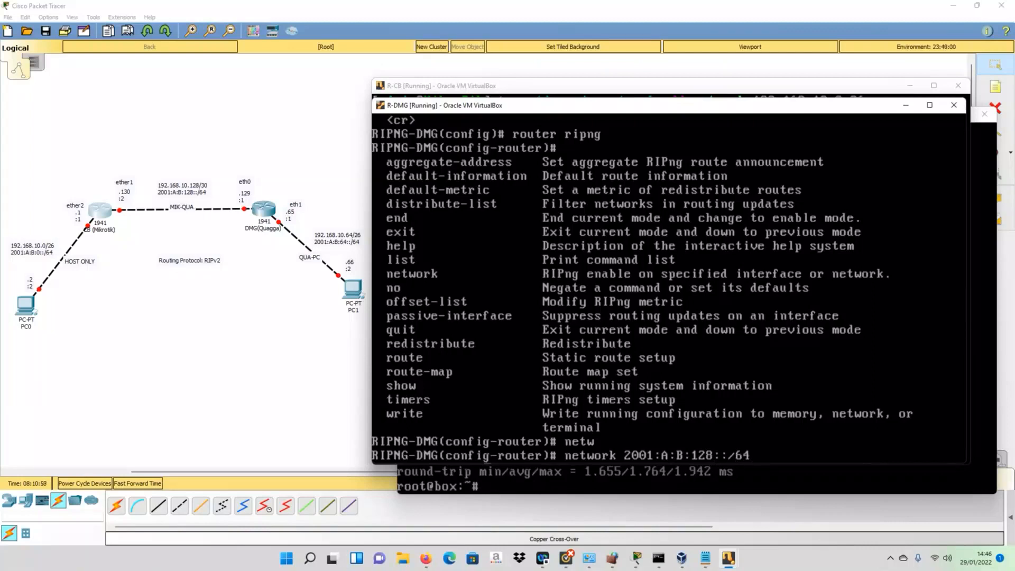
- Add networks 2001:A:B:128::/64 and 2001:A:B:64::/64 to RIPng
key(Return)
key(Up)
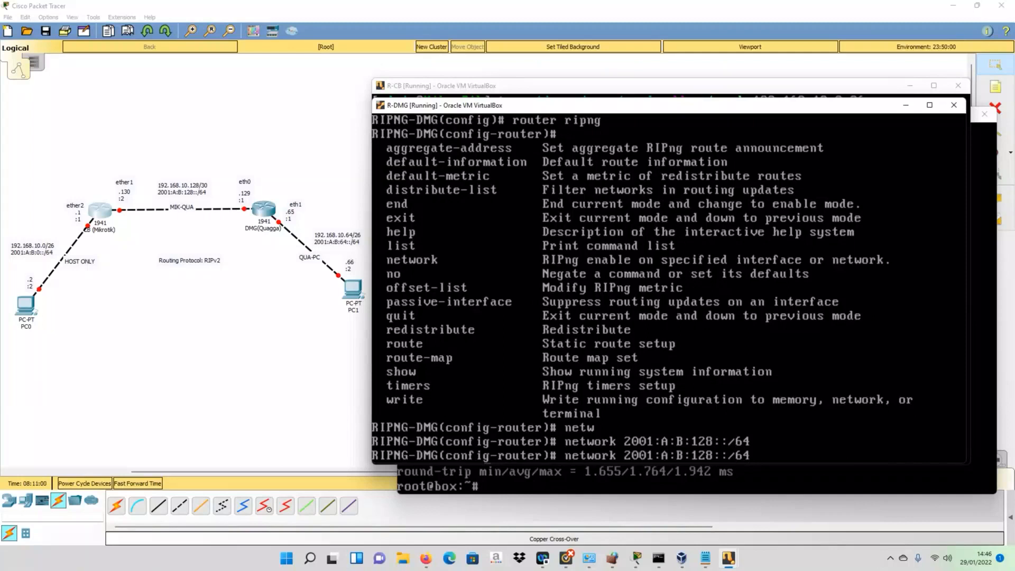
key(Left)
key(Left)
key(Left)
key(Left)
key(Left)
key(Left)
key(BackSpace)
key(BackSpace)
key(BackSpace)
text(6)
key(Return)
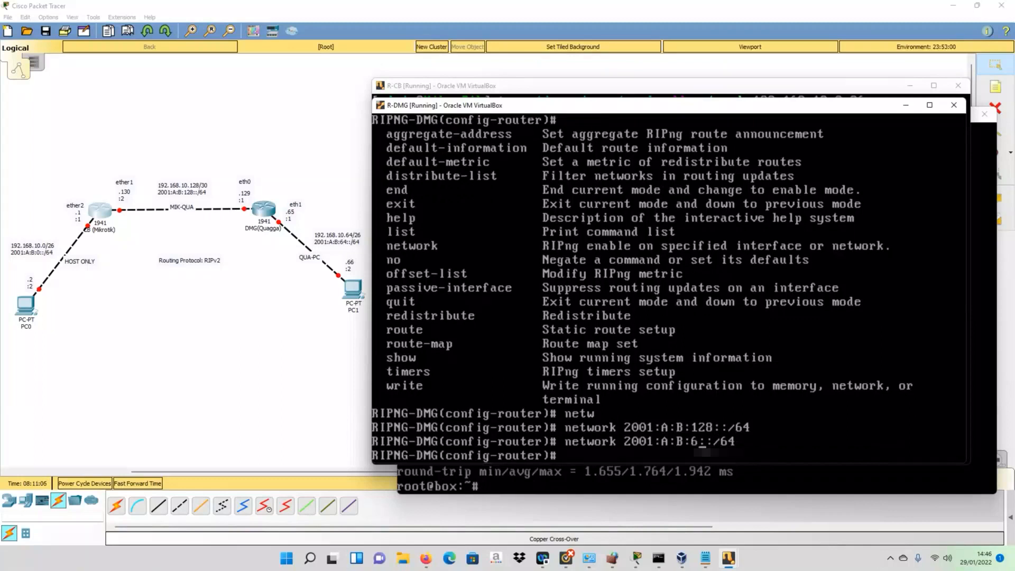
- Exit to privileged mode and show the RIPng table with learned route 2001:a:b::/64 via eth0
text(4exit)
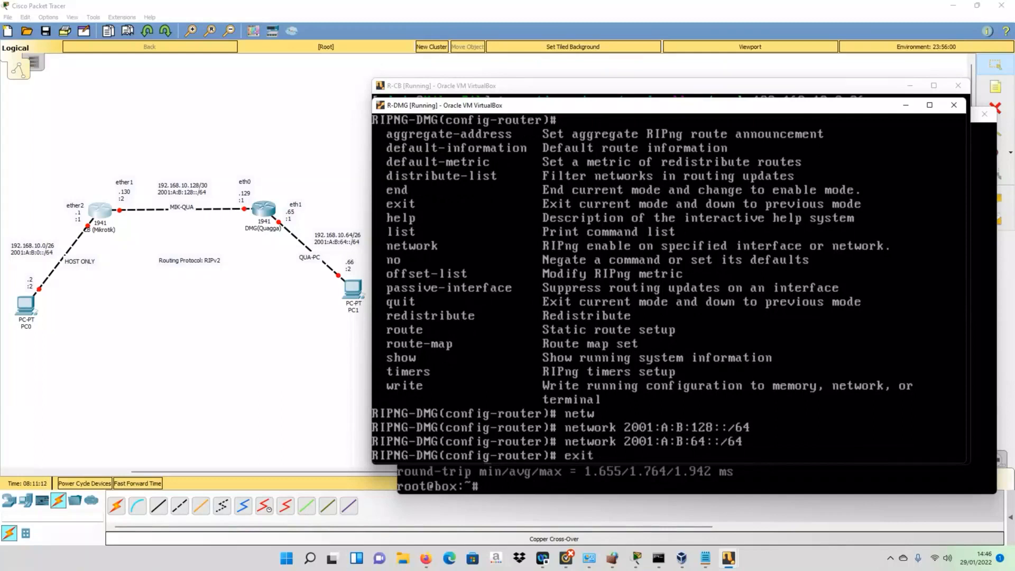
key(Return)
text(exit)
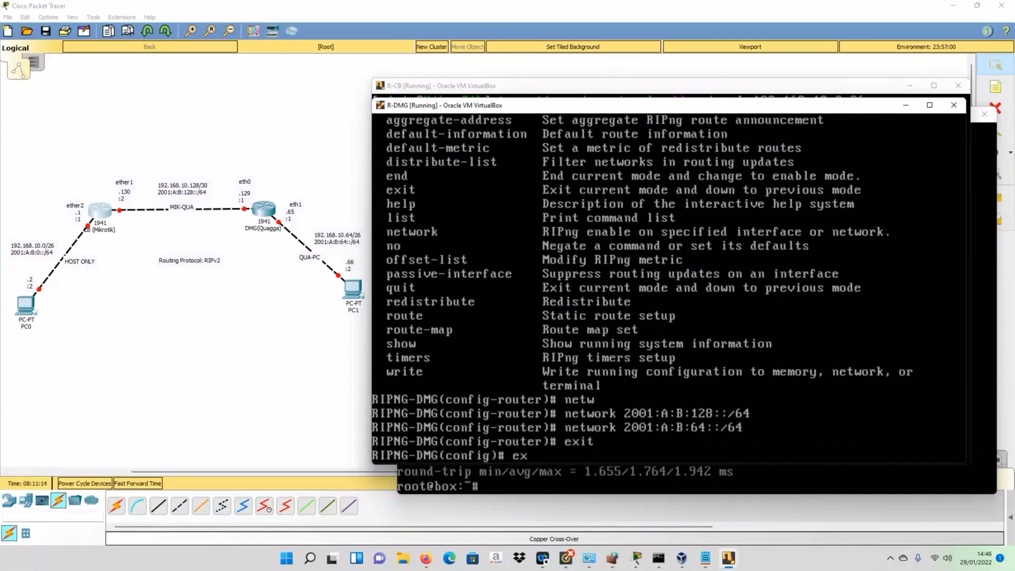
key(Return)
key(Up)
key(Up)
key(Up)
key(Up)
key(Up)
key(Up)
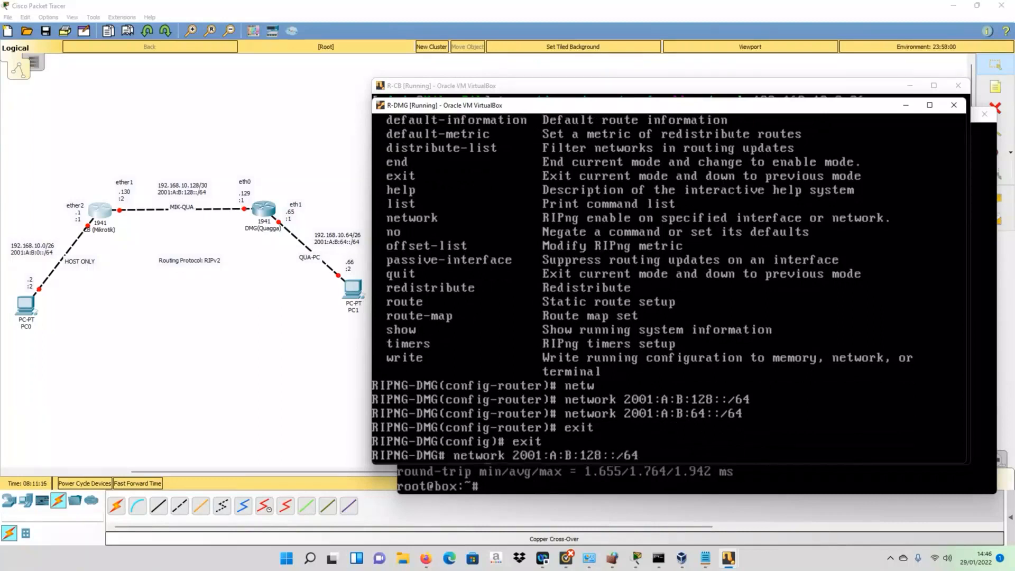
key(Up)
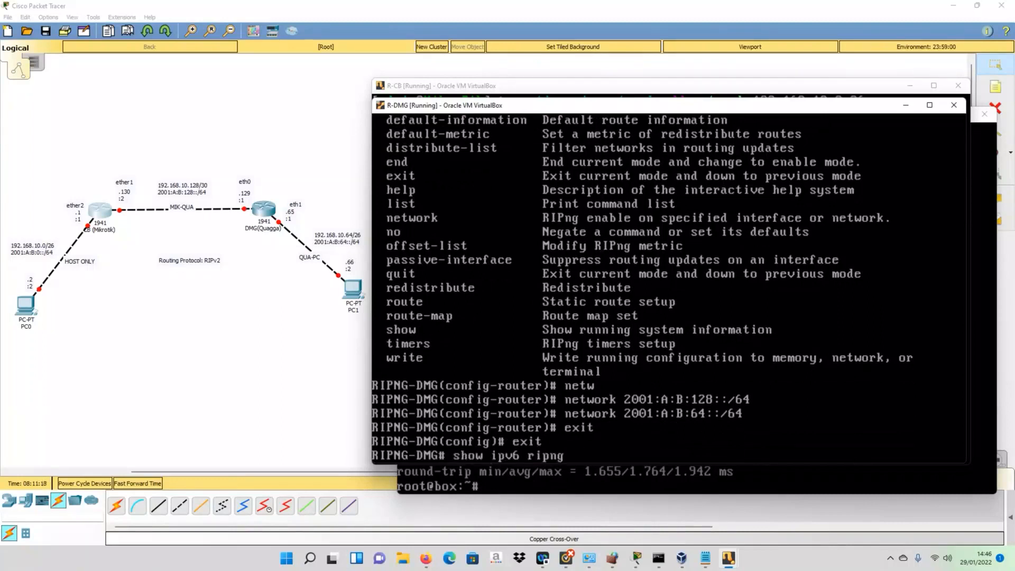
key(Return)
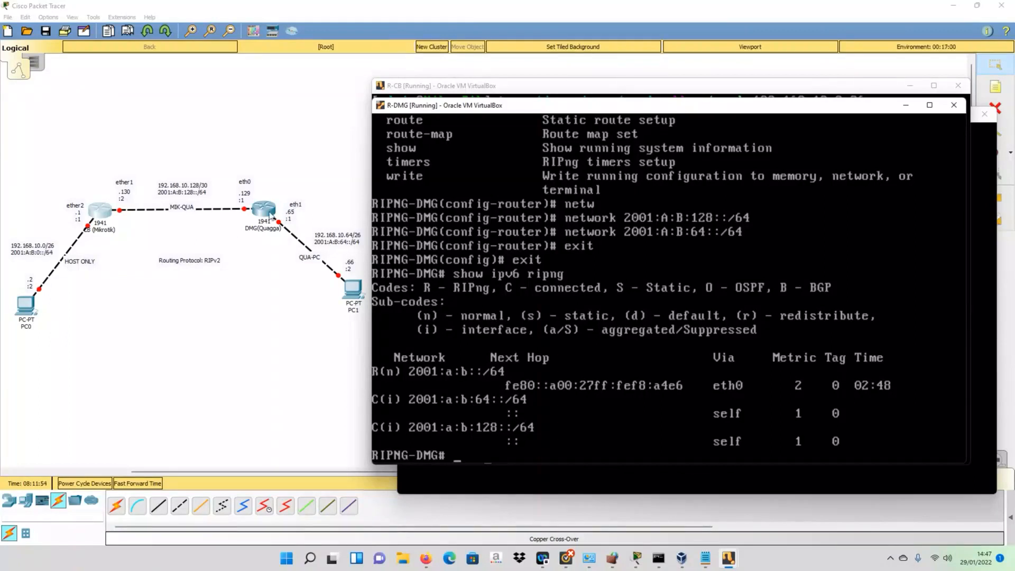
- On R-CB, run ipv6 route print, showing RIP route 2001:a:b:64::/64 at distance 120
click(462, 88)
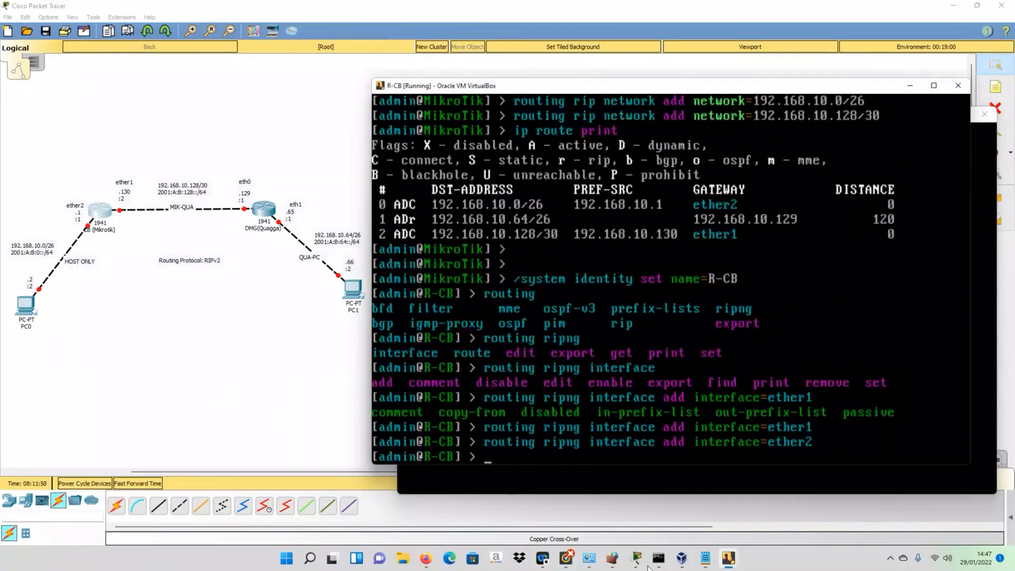
text(p)
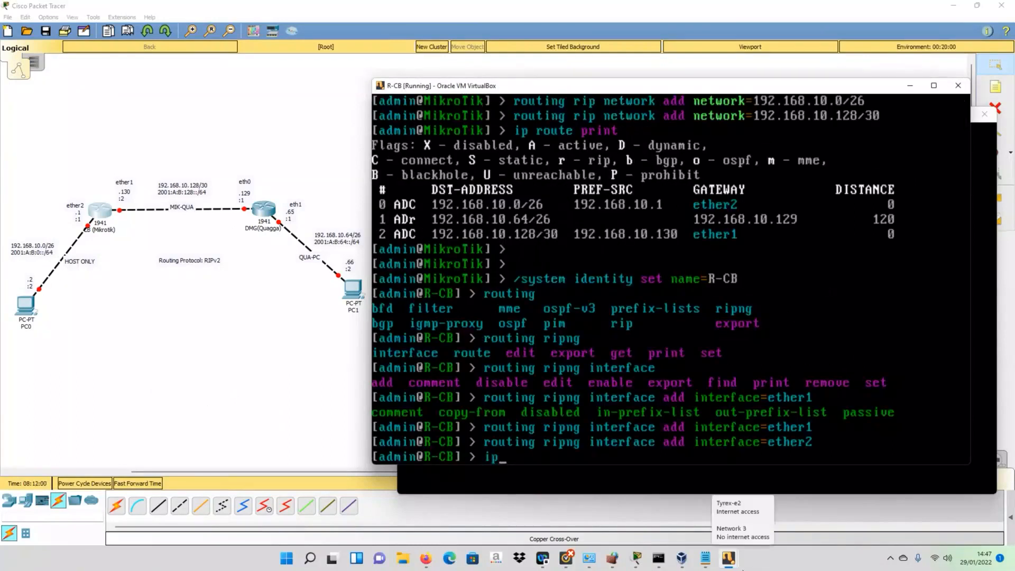
text(v6 r)
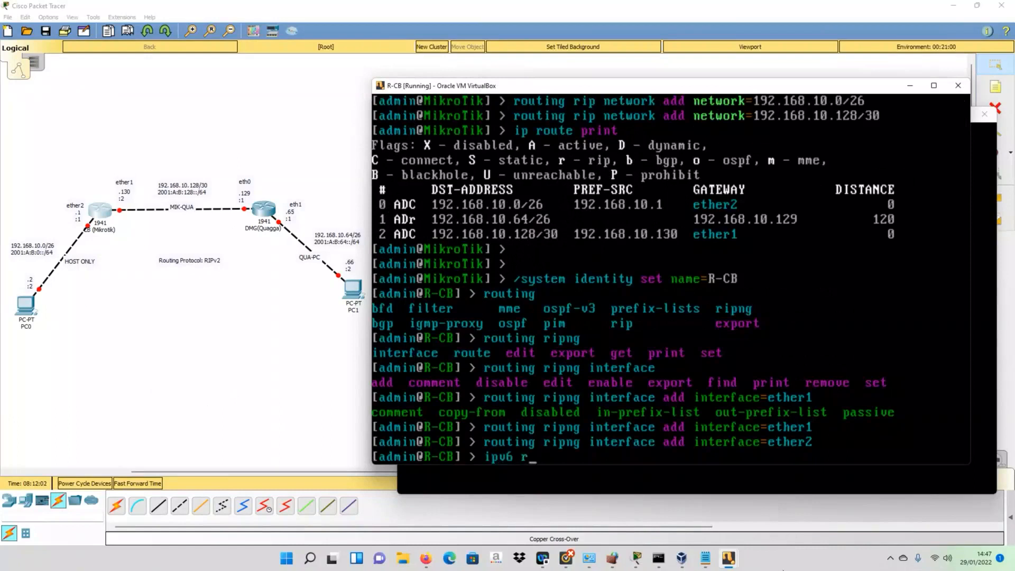
text(oute print)
key(Return)
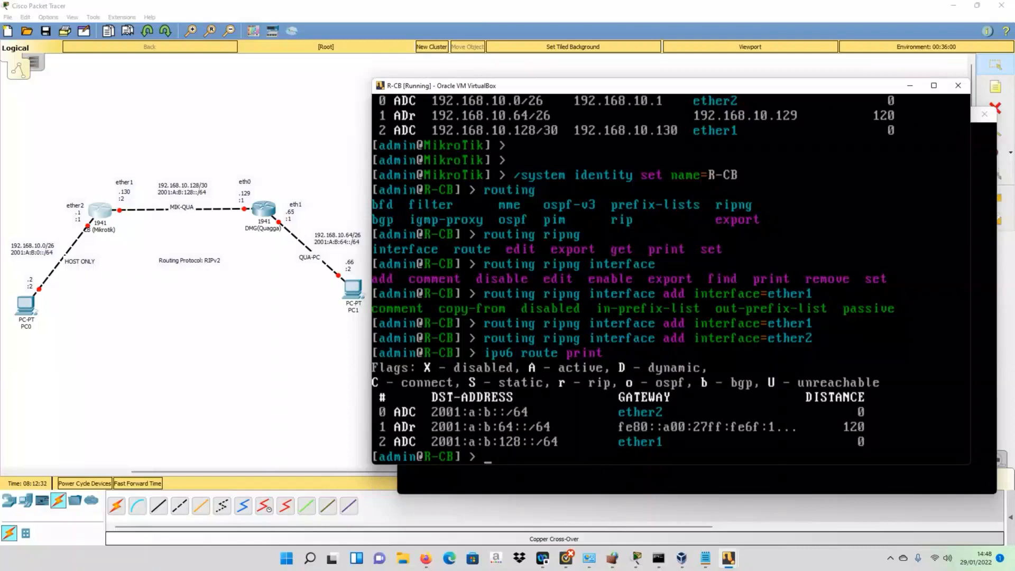
- On R-DMG, write the config to /usr/local/etc/quagga/ripngd.conf and display it with sh run
click(728, 558)
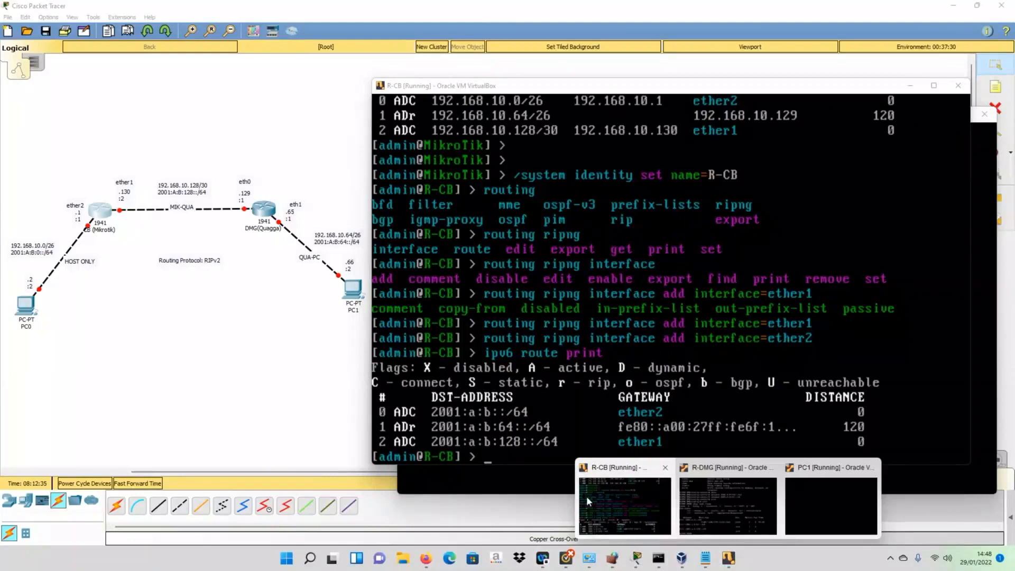
click(728, 505)
text(dpo)
key(BackSpace)
key(BackSpace)
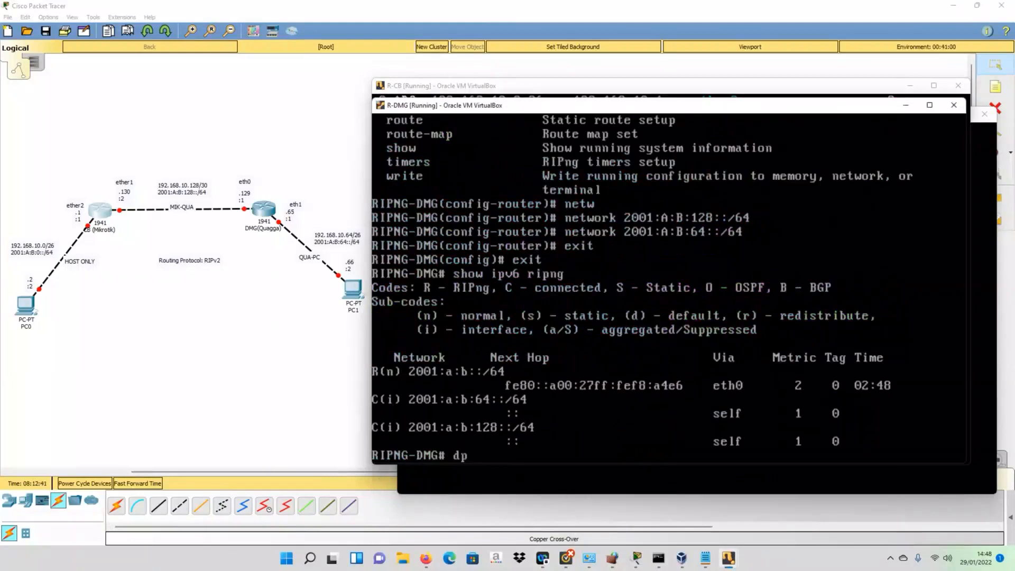
text(o write)
key(Return)
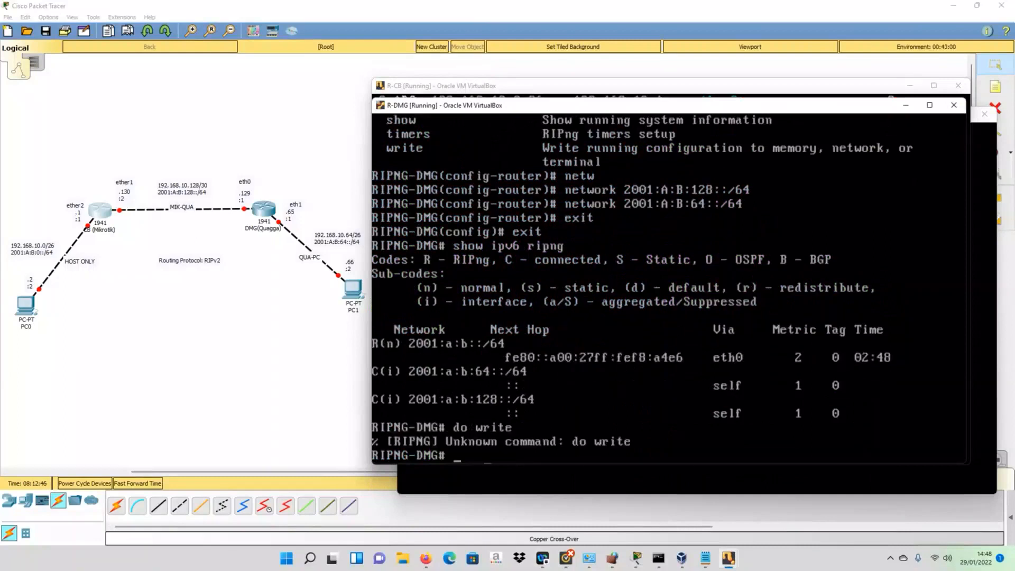
text(write)
key(Return)
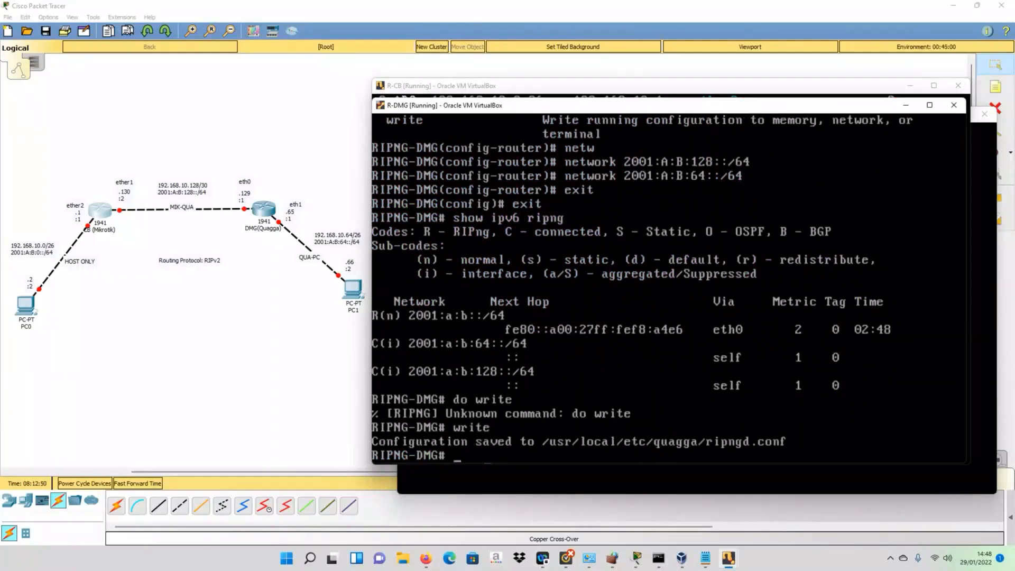
text(sh run)
key(Return)
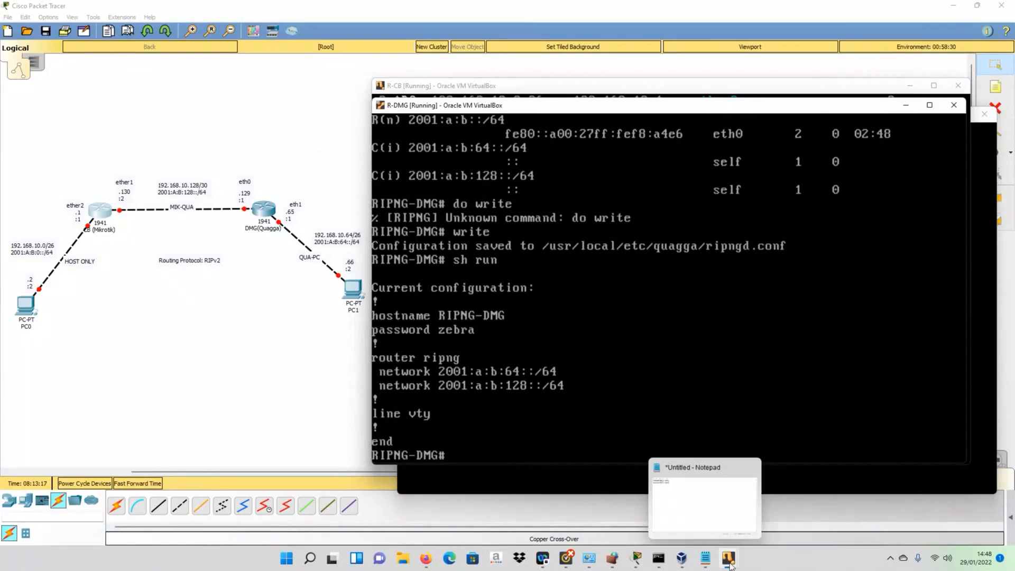
- Switch to the R-CB console, slide it left, and bring R-DMG to the front
mouse_move(728, 559)
click(623, 509)
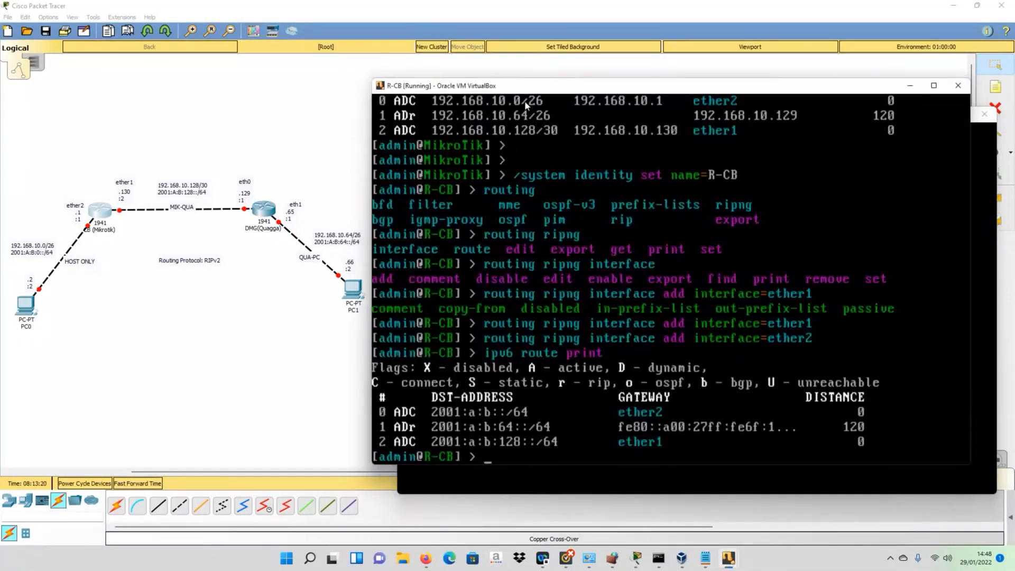
drag(526, 86, 328, 85)
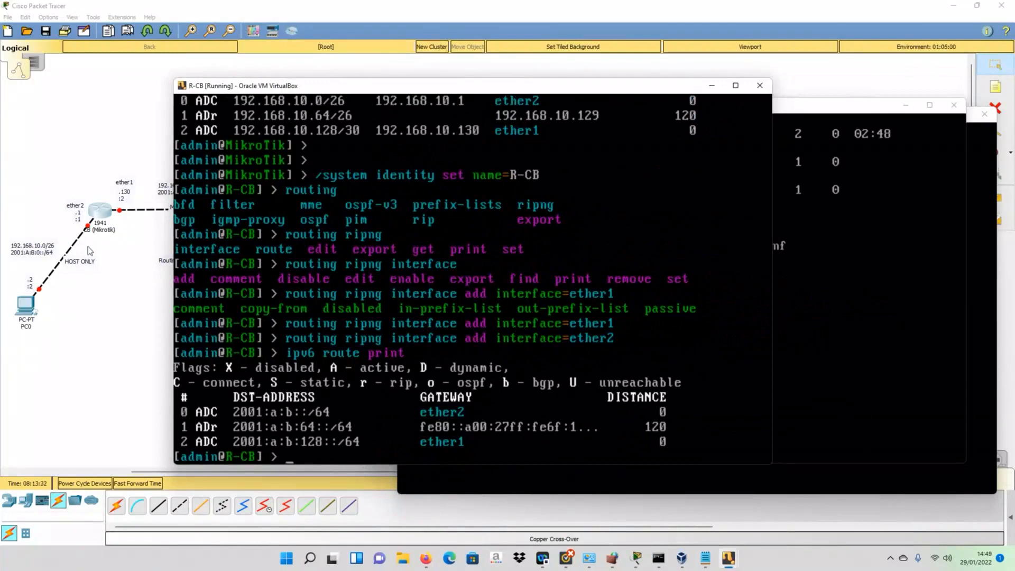
click(783, 109)
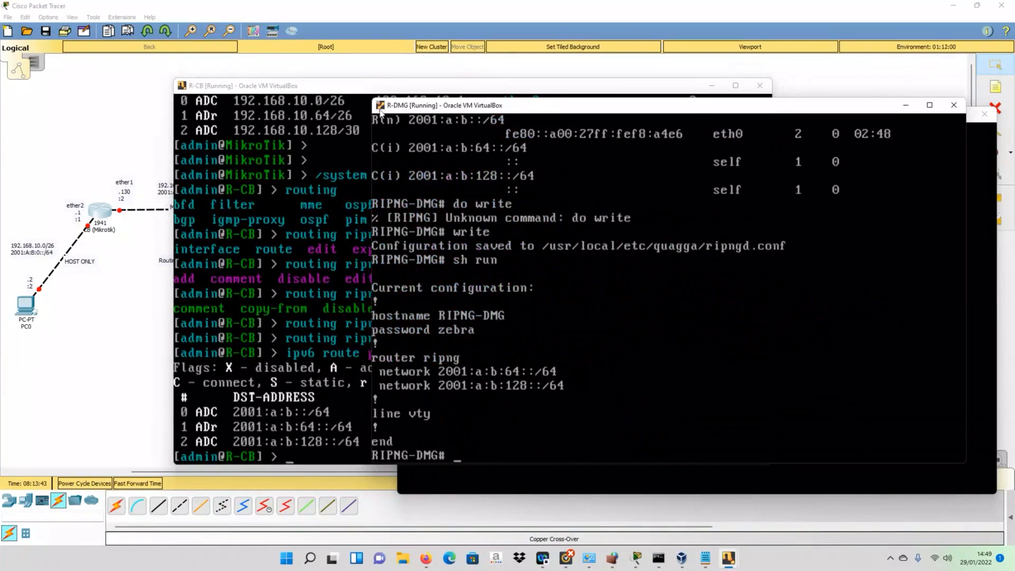
- Move the R-CB console over to the right so the topology diagram is uncovered
drag(389, 82, 396, 97)
drag(414, 146, 407, 128)
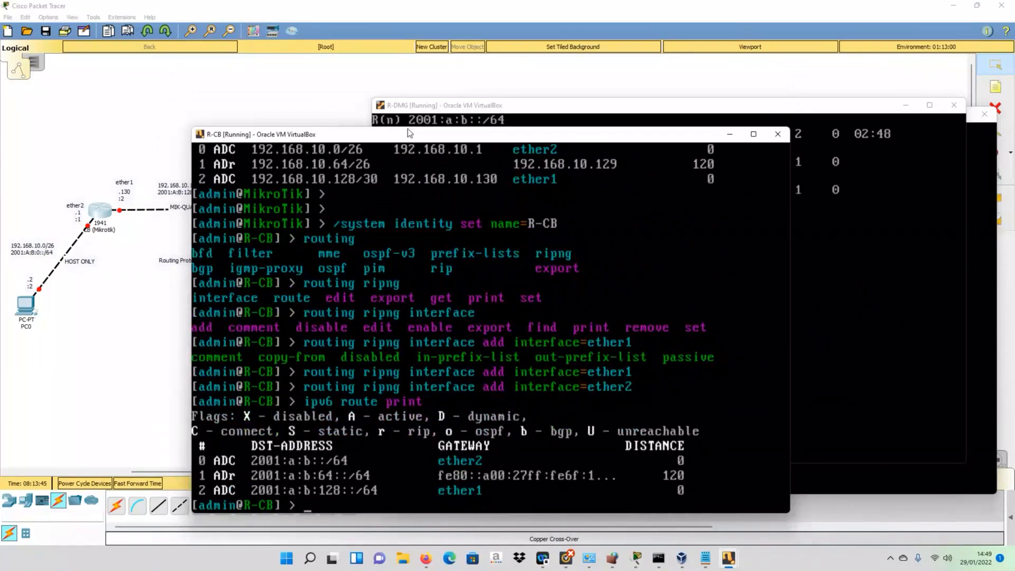
drag(408, 129, 672, 129)
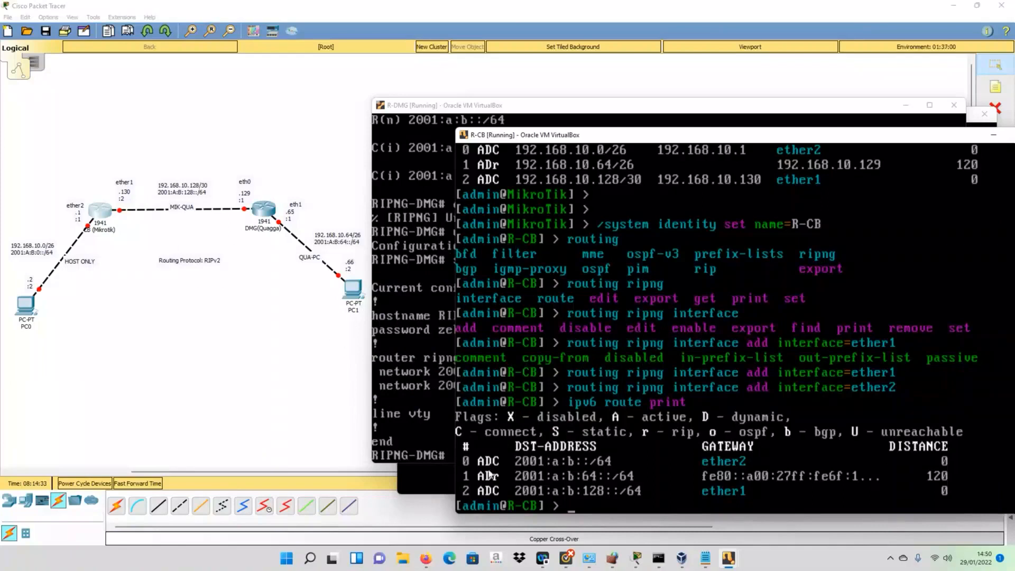
- Ping 2001:A:B:64::2 from the Windows Command Prompt, getting 4 of 4 replies
click(659, 559)
text(ping)
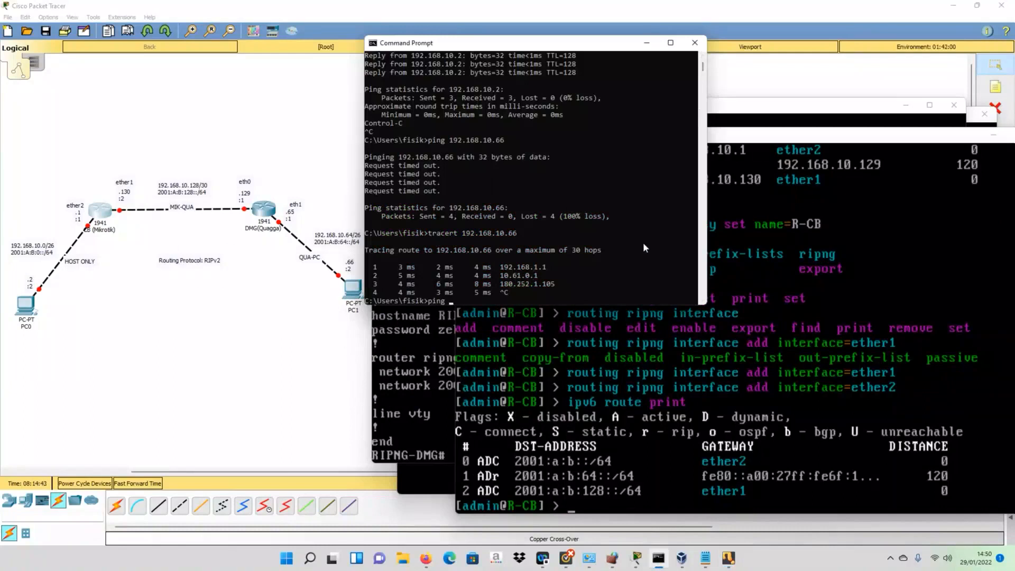
text(2001:)
text(A:B:64::2)
key(Return)
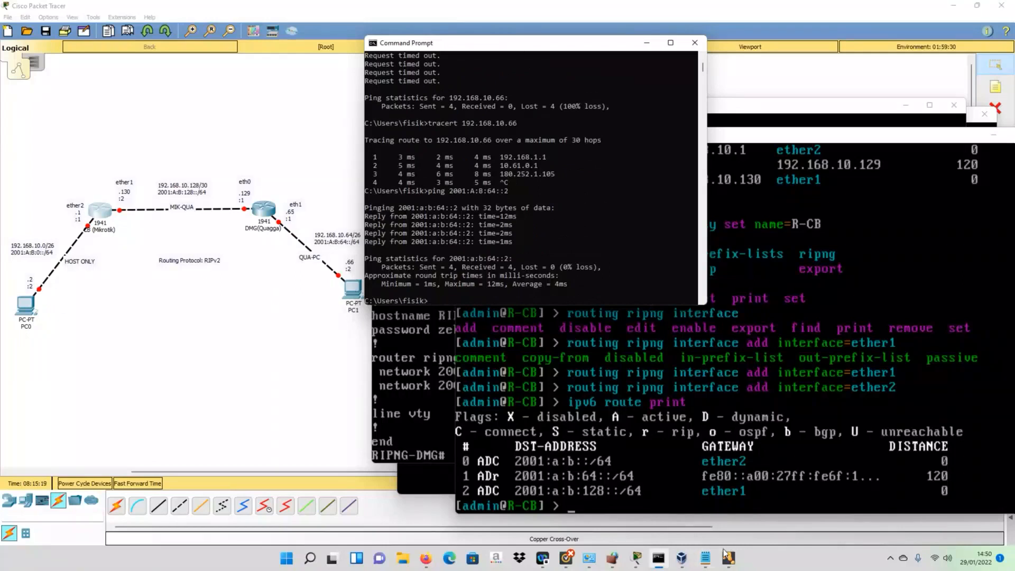
- On PC1, ping 2001:A:B::1 and stop it after 9 of 9 packets are received
mouse_move(725, 554)
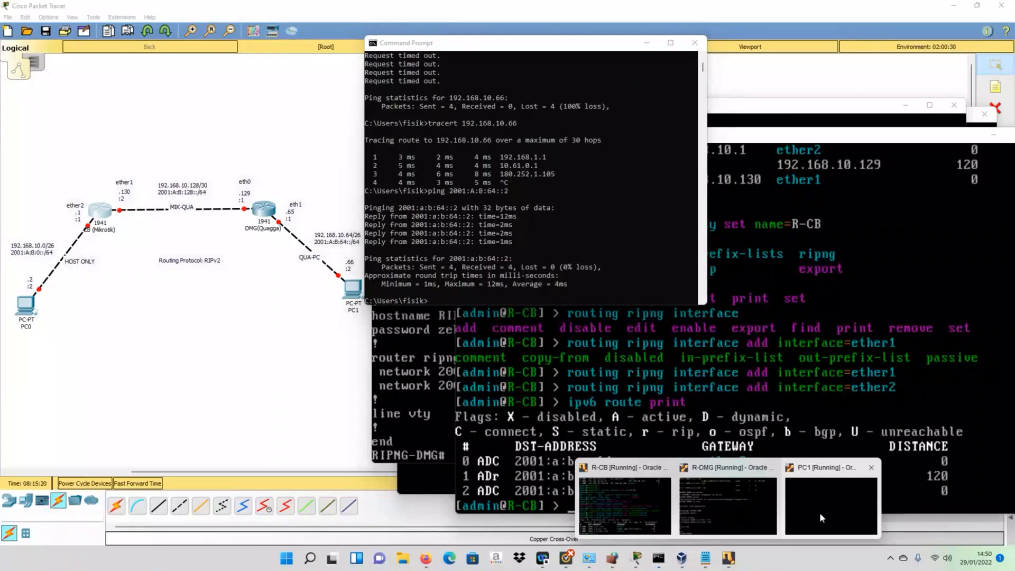
click(820, 515)
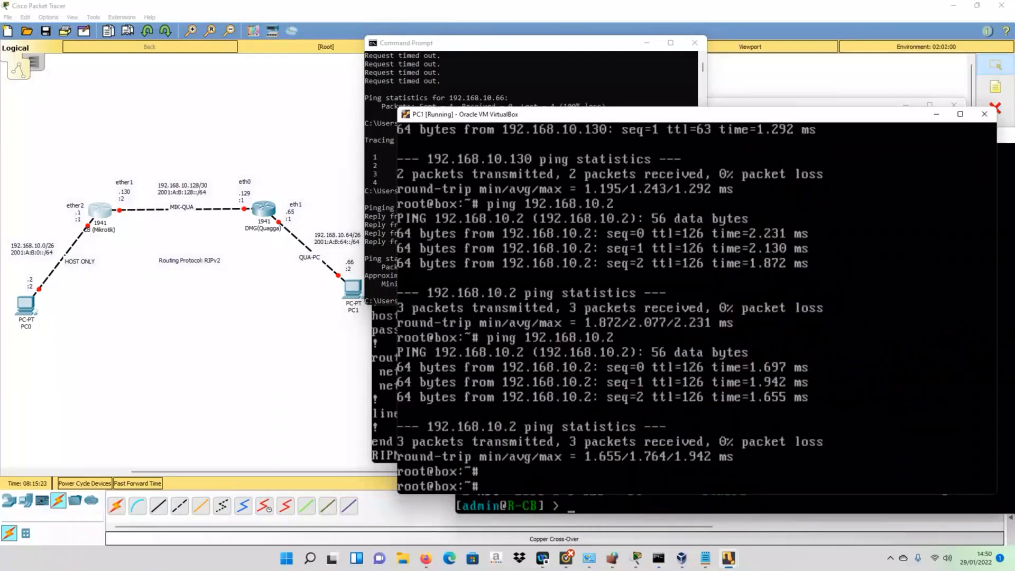
text(ping 2001:A)
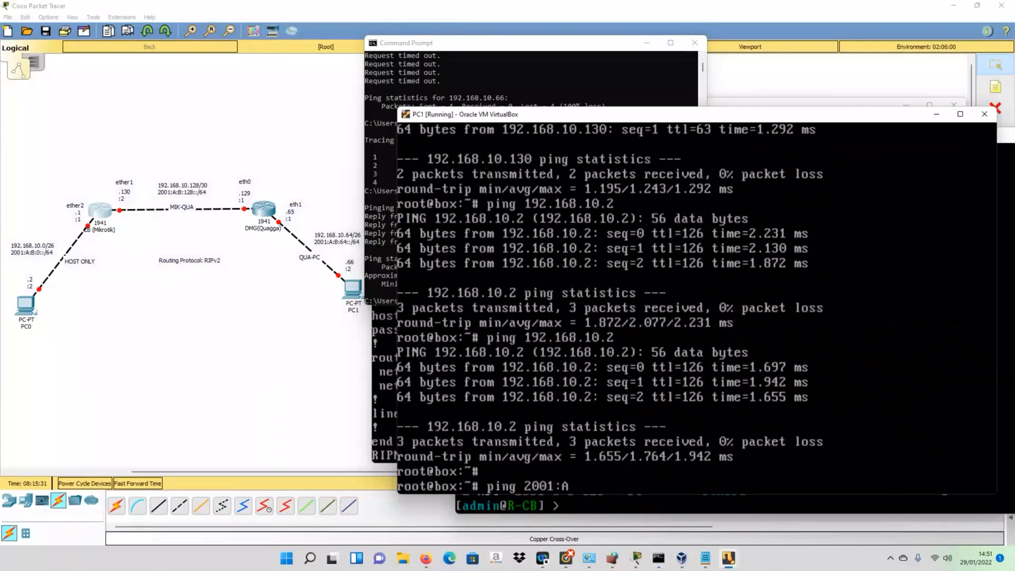
text(:B:)
text(:1)
key(Return)
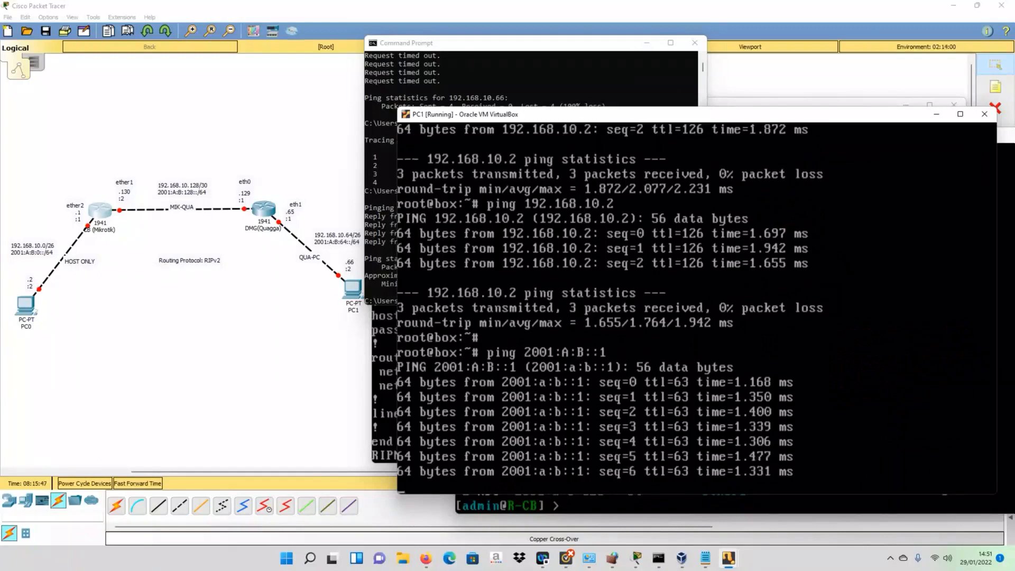
key(ctrl+c)
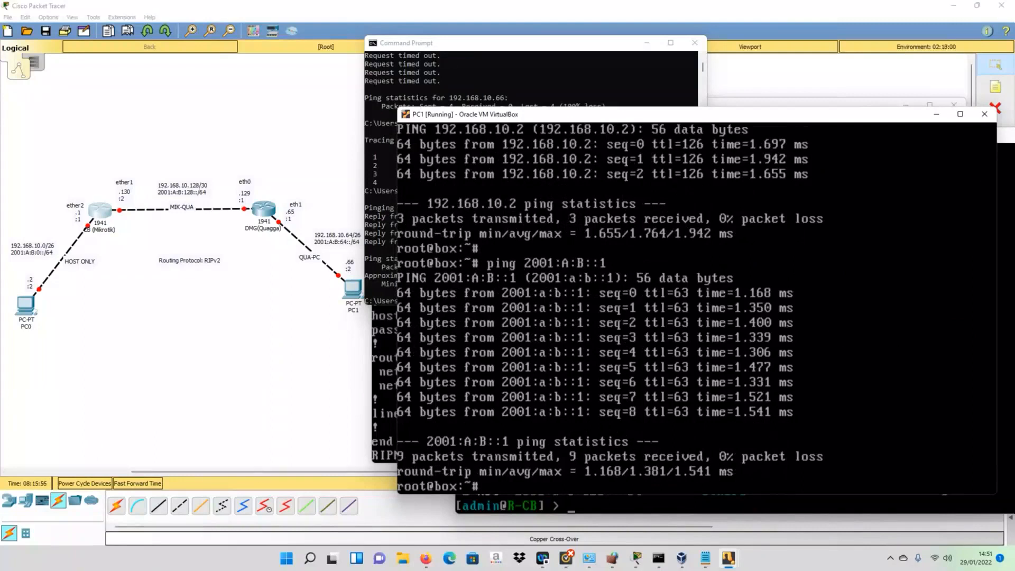
click(734, 565)
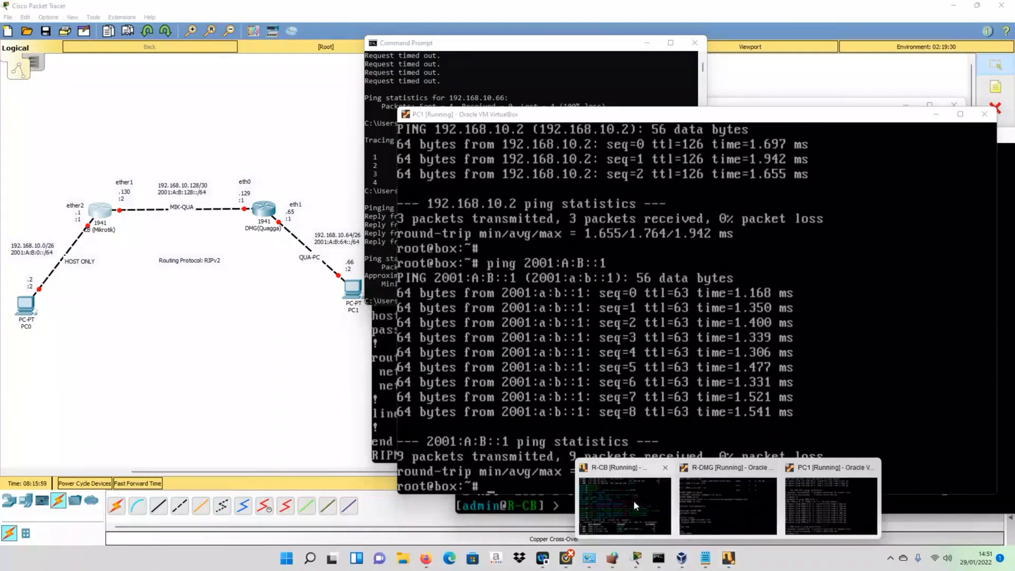
- Return to the R-DMG console and clear the partly typed 'fil' command
click(633, 500)
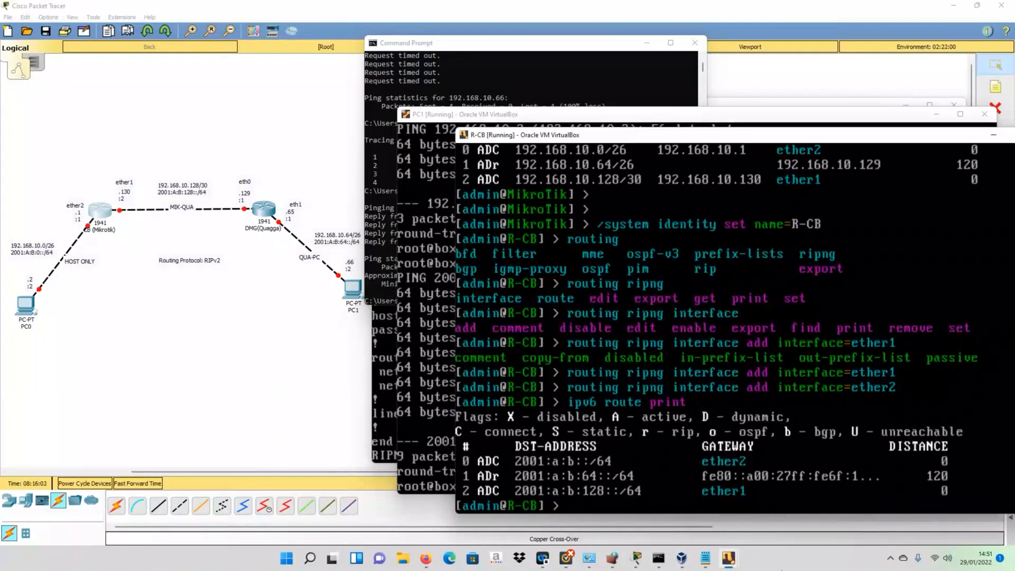
click(728, 558)
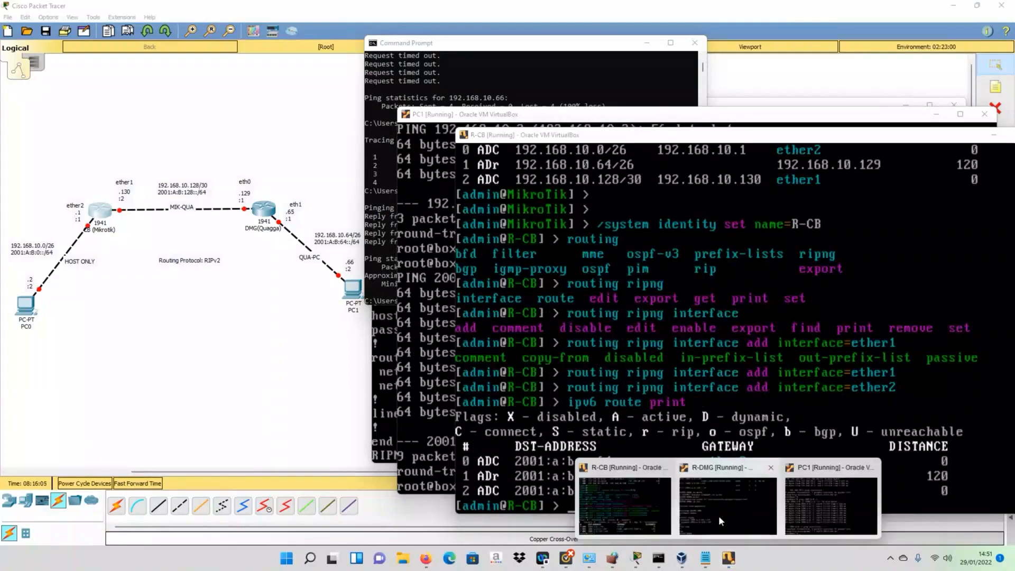
click(718, 516)
text(f)
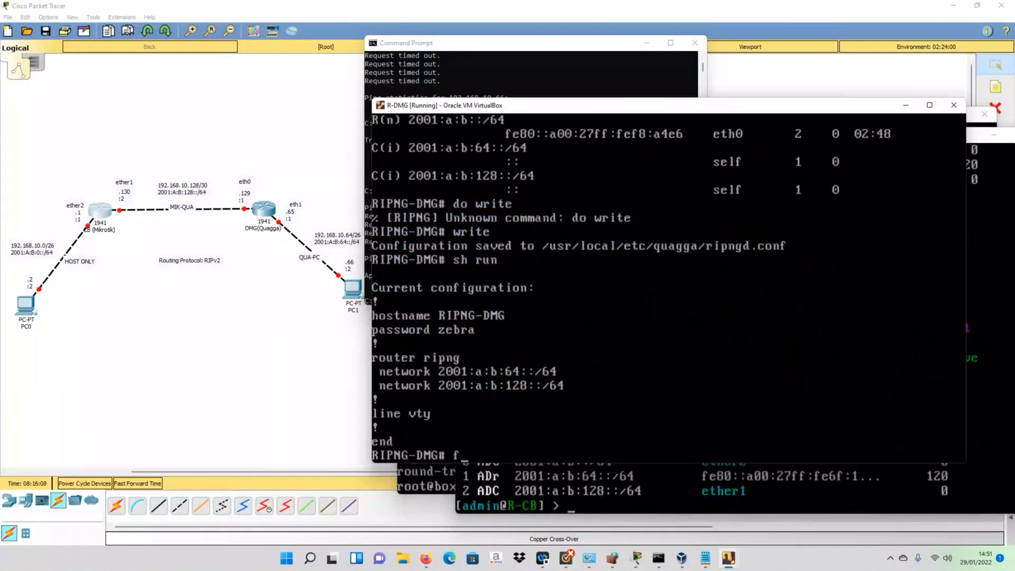
text(il)
key(Tab)
key(BackSpace)
key(BackSpace)
key(BackSpace)
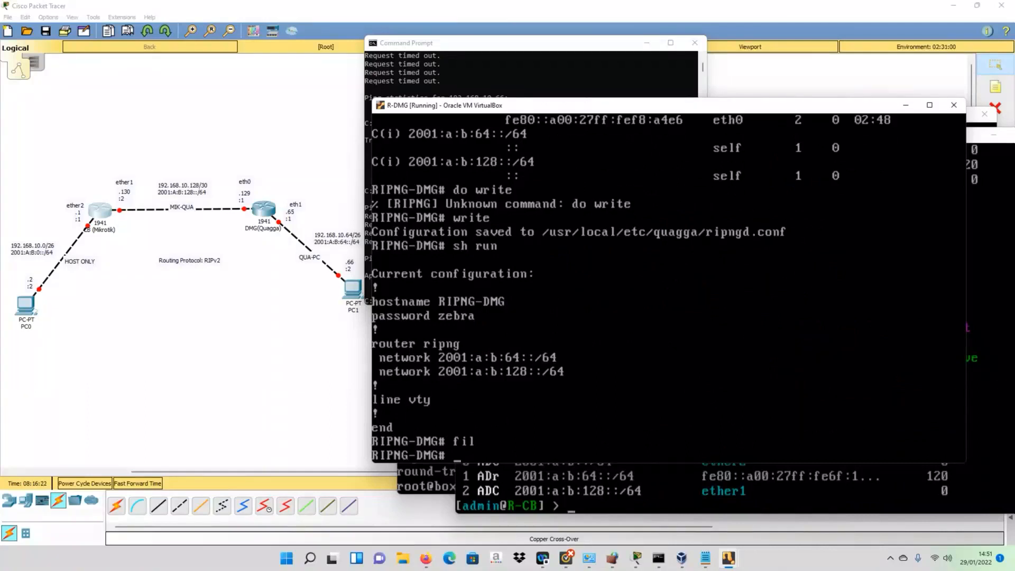
- Save R-DMG's RIPng configuration with 'write' and exit the RIPng shell
text(write)
key(Return)
text(e)
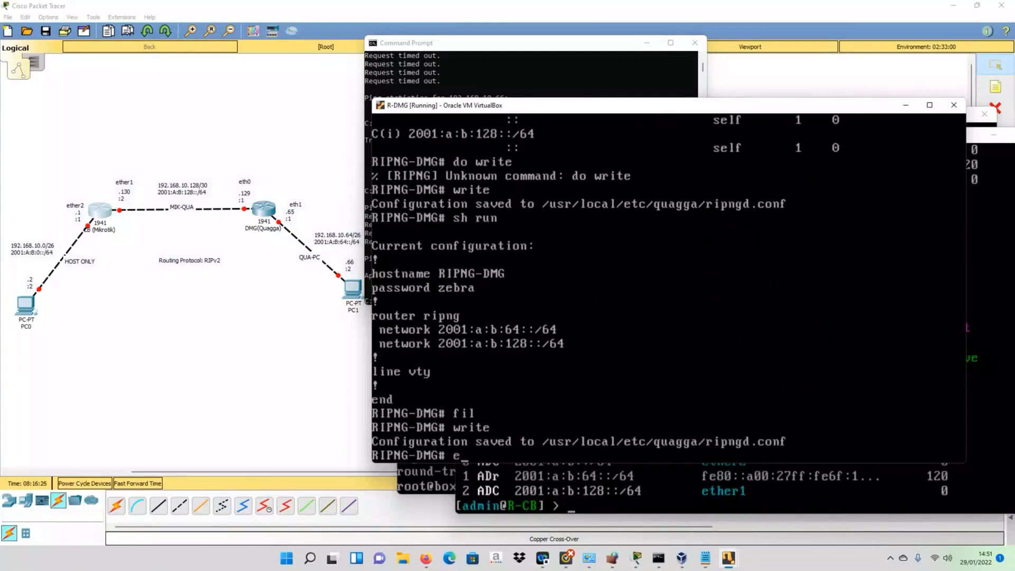
text(xit)
key(Return)
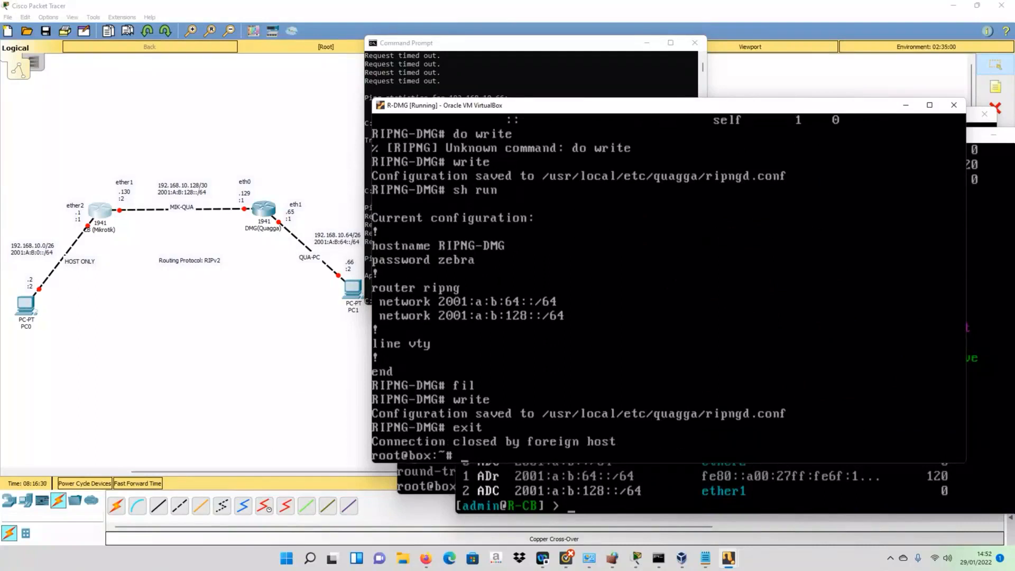
- Back up Tiny Core files to /mnt/sda1/tce/mydata.tgz with 'filetool.sh -b'
text(fil)
key(Tab)
text(-b)
key(Return)
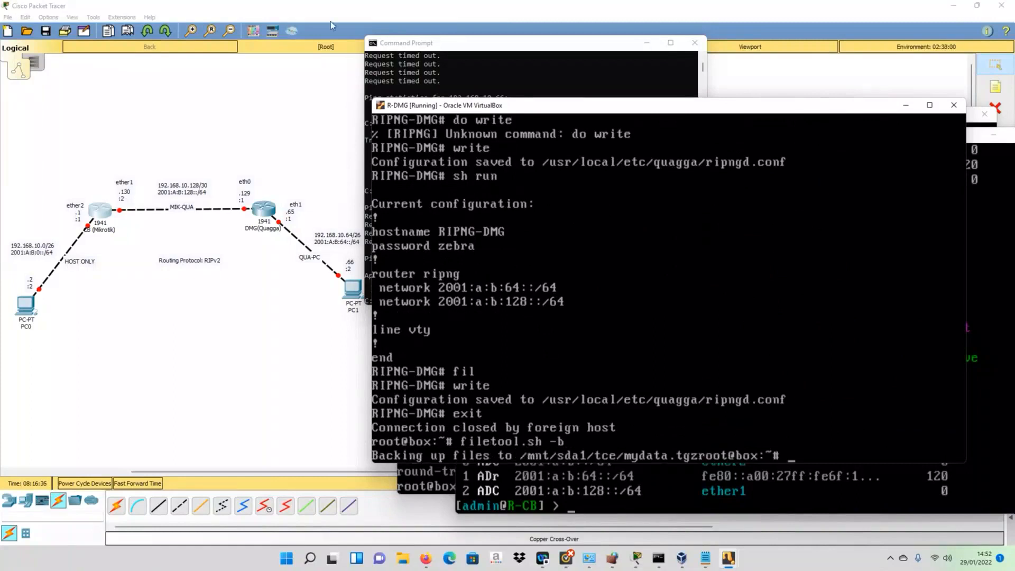
click(304, 16)
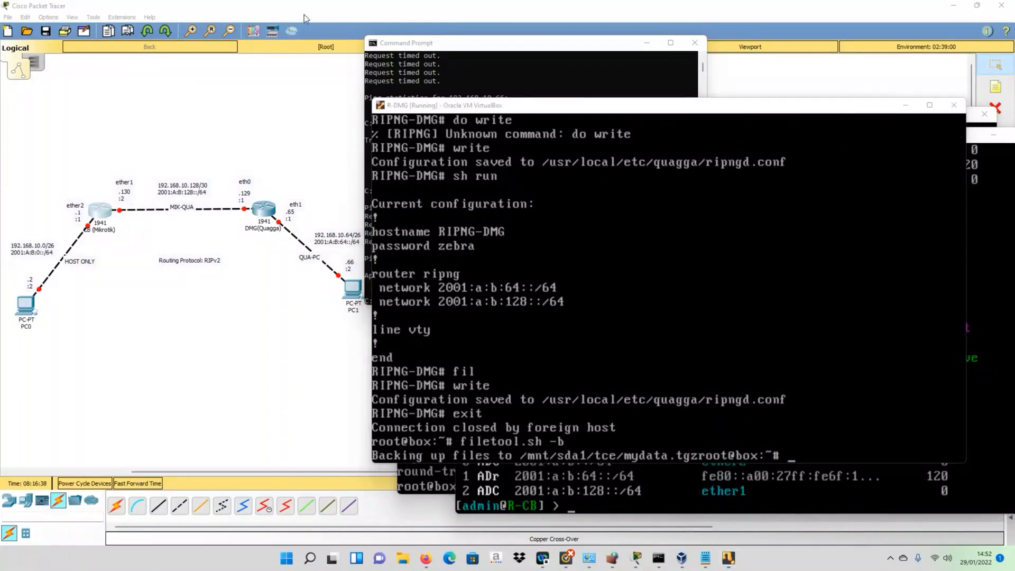